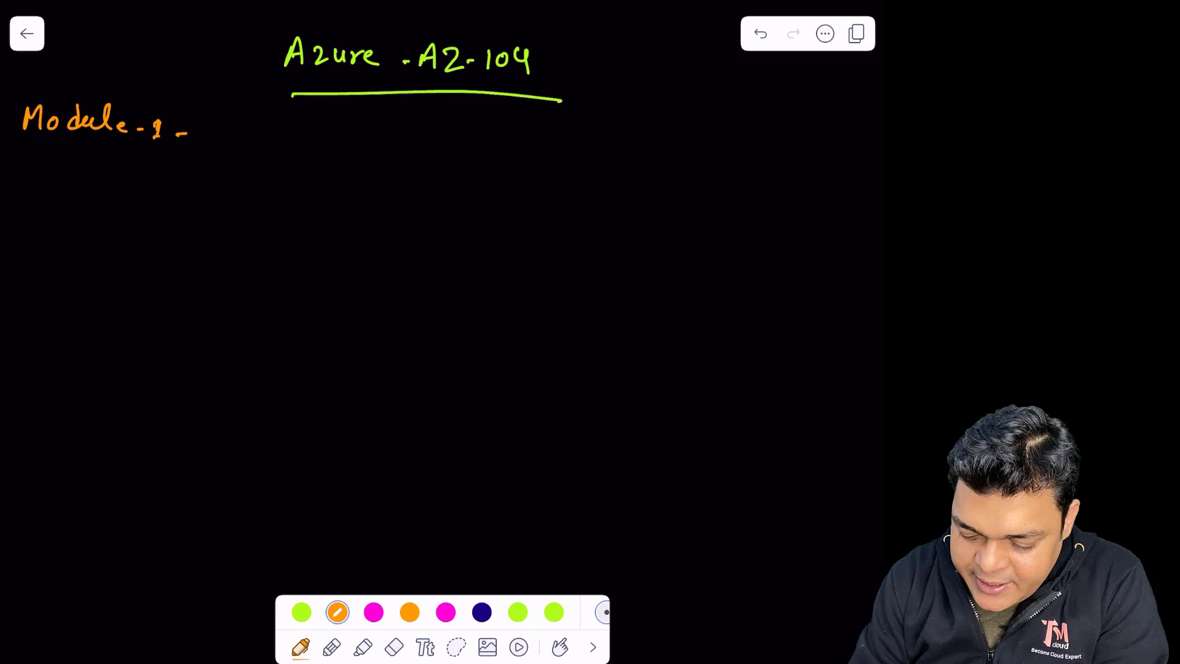
# Complete the orange module title so it reads 'Module-1 - Azure storage'.
pyautogui.moveTo(215, 138); pyautogui.dragTo(247, 146)
pyautogui.moveTo(249, 137); pyautogui.dragTo(265, 147)
pyautogui.moveTo(269, 147); pyautogui.dragTo(296, 145)
pyautogui.moveTo(320, 144)
pyautogui.mouseDown()
pyautogui.moveTo(335, 136)
pyautogui.moveTo(319, 151)
pyautogui.mouseUp()
pyautogui.moveTo(342, 125)
pyautogui.mouseDown()
pyautogui.moveTo(347, 153)
pyautogui.moveTo(385, 141)
pyautogui.moveTo(430, 156)
pyautogui.mouseUp()
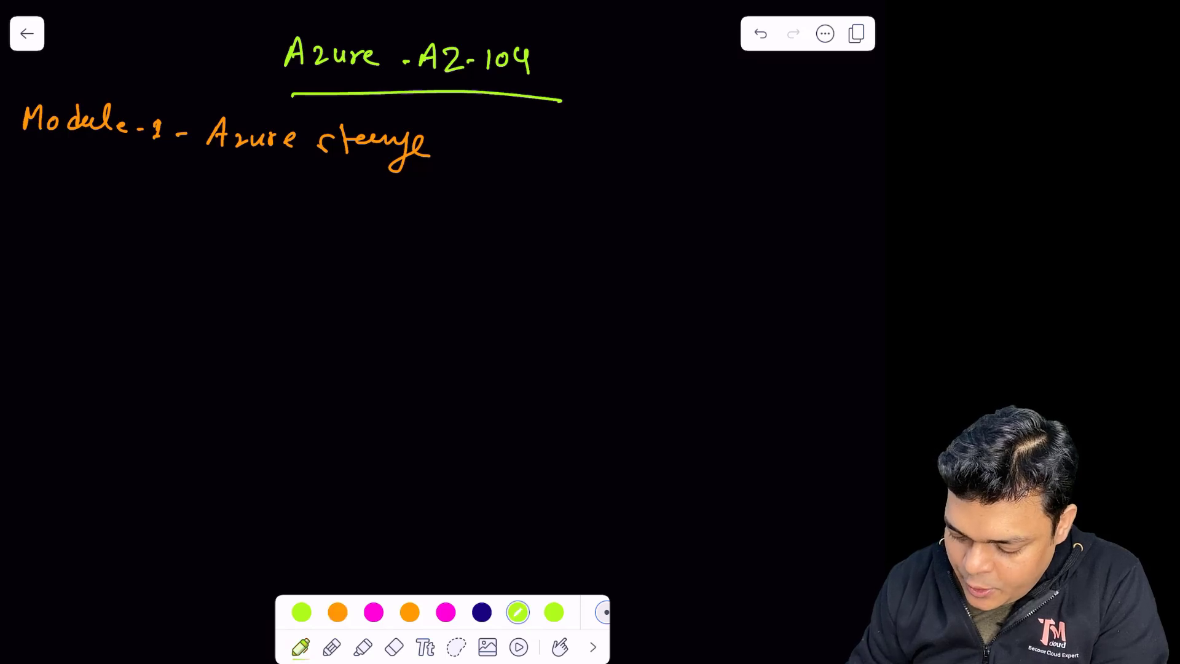
# Write a magenta 'Azure file sync:' heading beneath the module title.
pyautogui.click(374, 612)
pyautogui.moveTo(93, 200); pyautogui.dragTo(84, 219)
pyautogui.moveTo(95, 193); pyautogui.dragTo(107, 218)
pyautogui.moveTo(93, 207); pyautogui.dragTo(158, 219)
pyautogui.moveTo(161, 209)
pyautogui.mouseDown()
pyautogui.moveTo(330, 237)
pyautogui.moveTo(406, 231)
pyautogui.mouseUp()
pyautogui.click(405, 224)
pyautogui.click(406, 244)
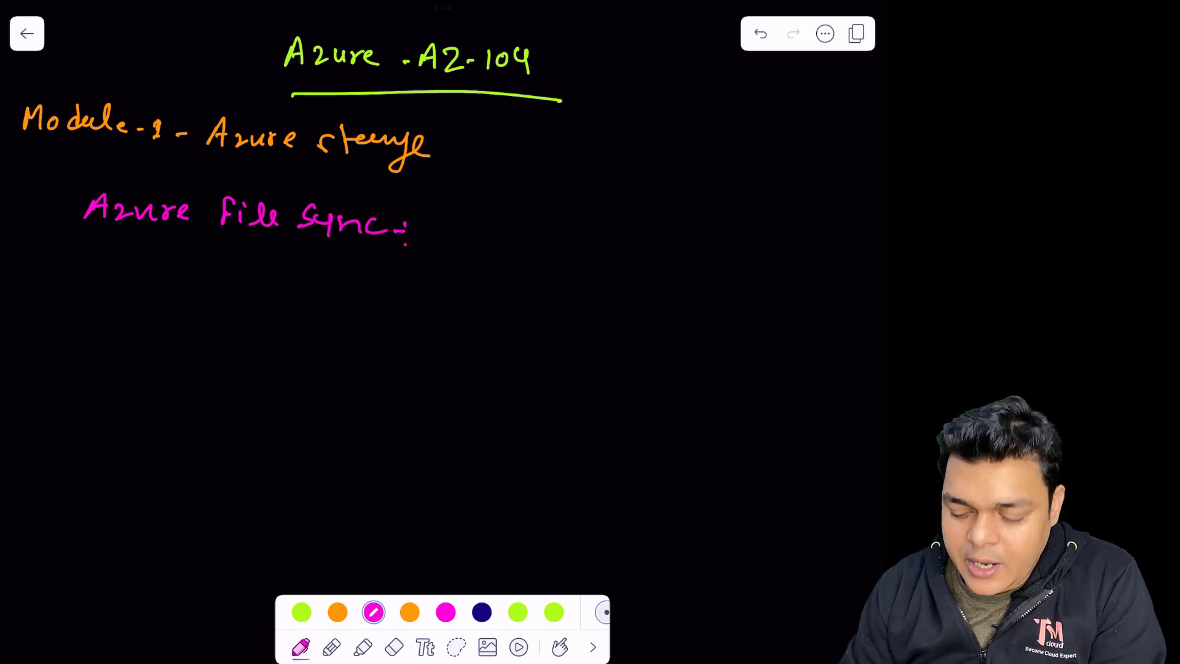
pyautogui.scroll(-3, 590, 332)
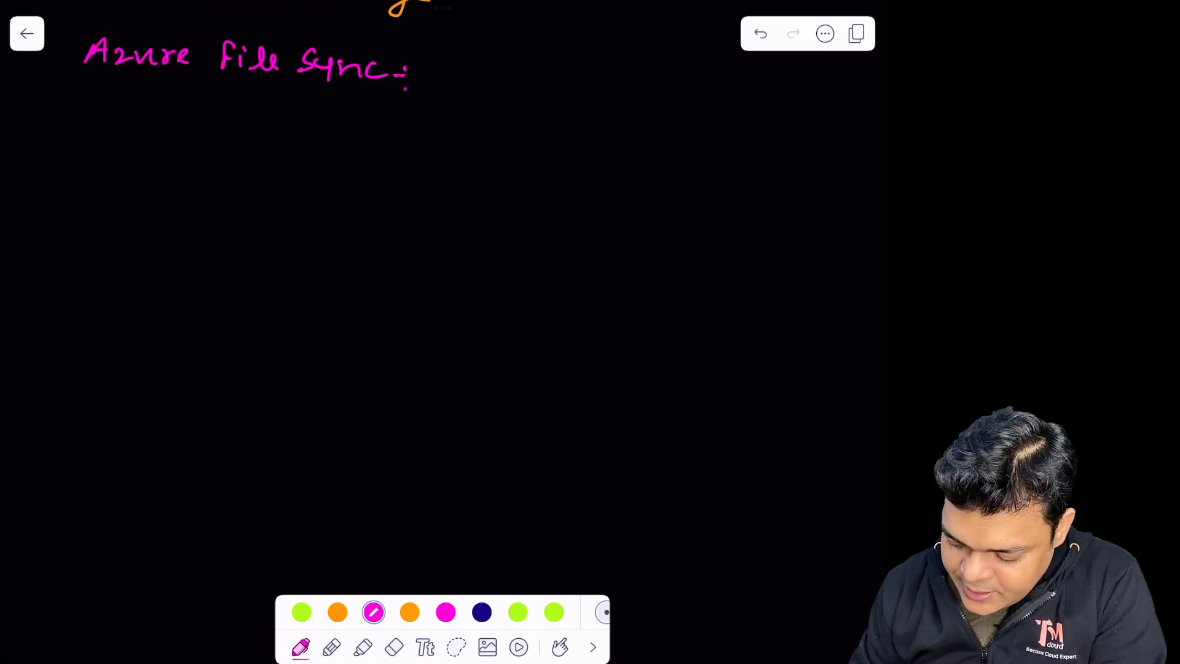
# Draw a lime-green box labelled 'Azure-portal'.
pyautogui.click(518, 612)
pyautogui.moveTo(89, 120)
pyautogui.mouseDown()
pyautogui.moveTo(68, 325)
pyautogui.moveTo(355, 342)
pyautogui.moveTo(390, 193)
pyautogui.moveTo(267, 134)
pyautogui.moveTo(79, 121)
pyautogui.mouseUp()
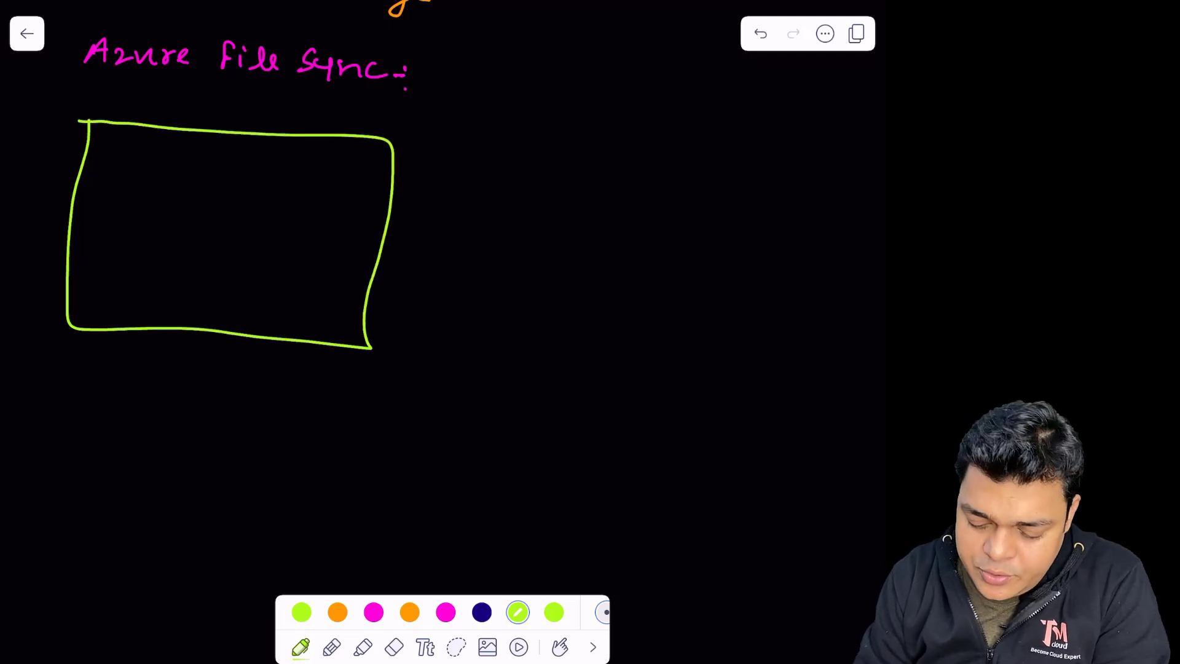
pyautogui.moveTo(134, 114); pyautogui.dragTo(227, 111)
pyautogui.moveTo(232, 103); pyautogui.dragTo(232, 113)
pyautogui.moveTo(245, 107); pyautogui.dragTo(268, 118)
pyautogui.moveTo(267, 113); pyautogui.dragTo(295, 118)
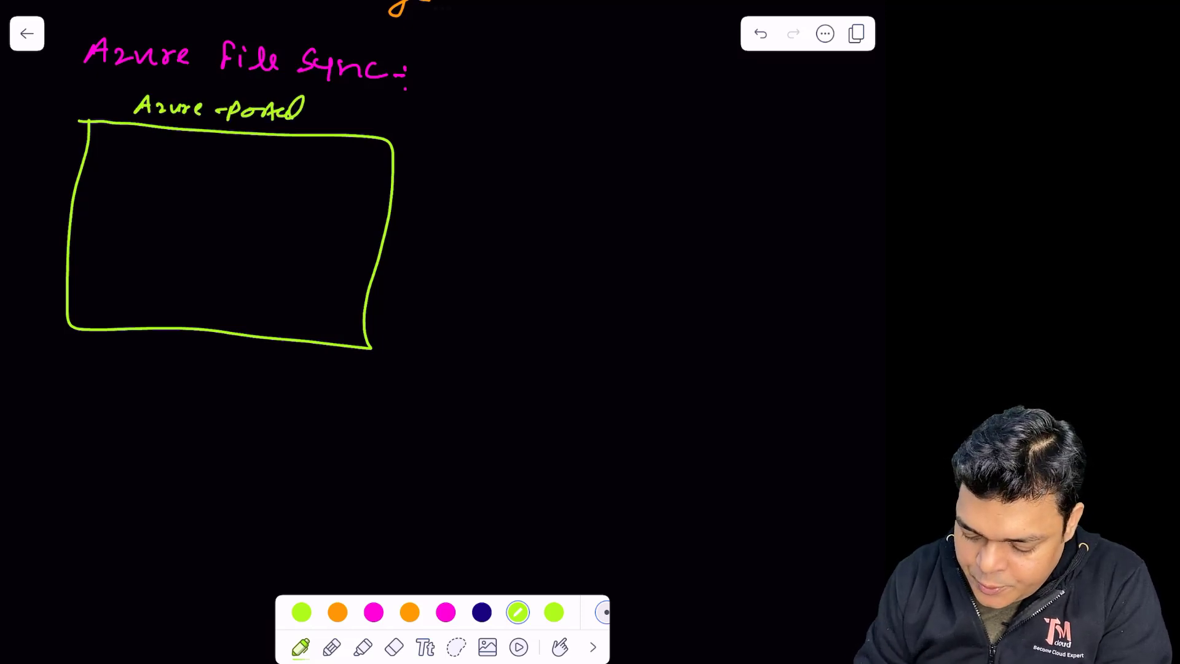
# Write 'storage AC' in magenta inside the green Azure portal box.
pyautogui.click(446, 612)
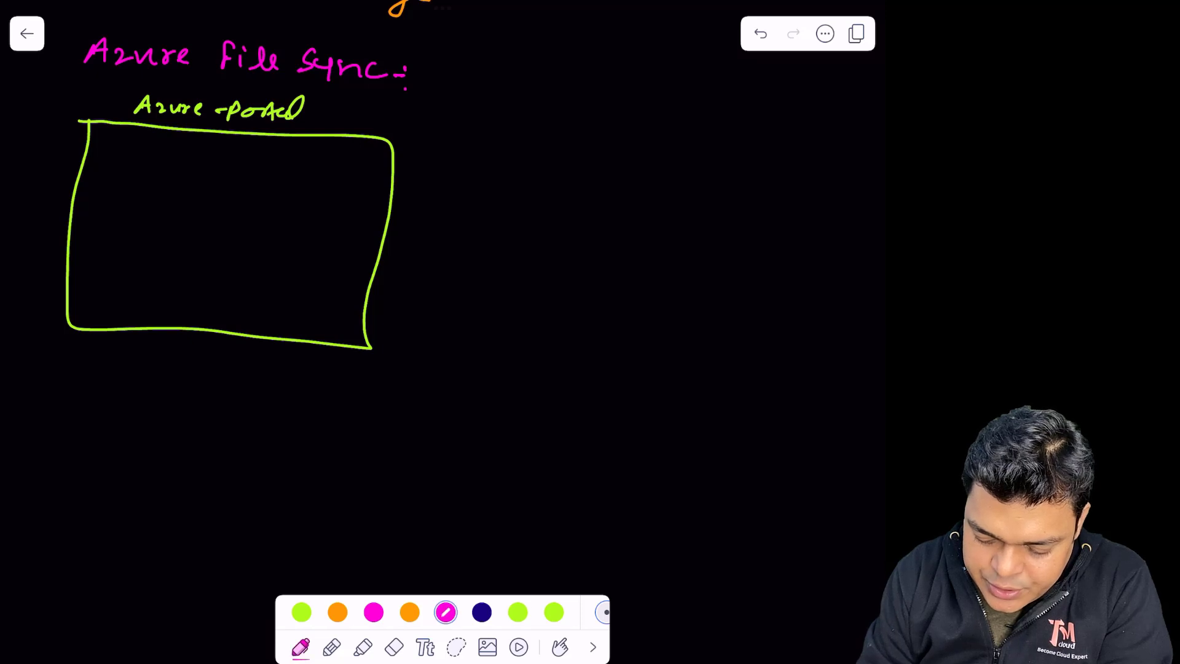
pyautogui.moveTo(124, 198); pyautogui.dragTo(114, 215)
pyautogui.moveTo(135, 193)
pyautogui.mouseDown()
pyautogui.moveTo(138, 213)
pyautogui.moveTo(149, 204)
pyautogui.mouseUp()
pyautogui.moveTo(150, 204); pyautogui.dragTo(189, 201)
pyautogui.moveTo(192, 202)
pyautogui.mouseDown()
pyautogui.moveTo(185, 235)
pyautogui.moveTo(206, 201)
pyautogui.mouseUp()
pyautogui.moveTo(217, 211); pyautogui.dragTo(239, 198)
pyautogui.moveTo(239, 198)
pyautogui.mouseDown()
pyautogui.moveTo(247, 218)
pyautogui.moveTo(275, 216)
pyautogui.mouseUp()
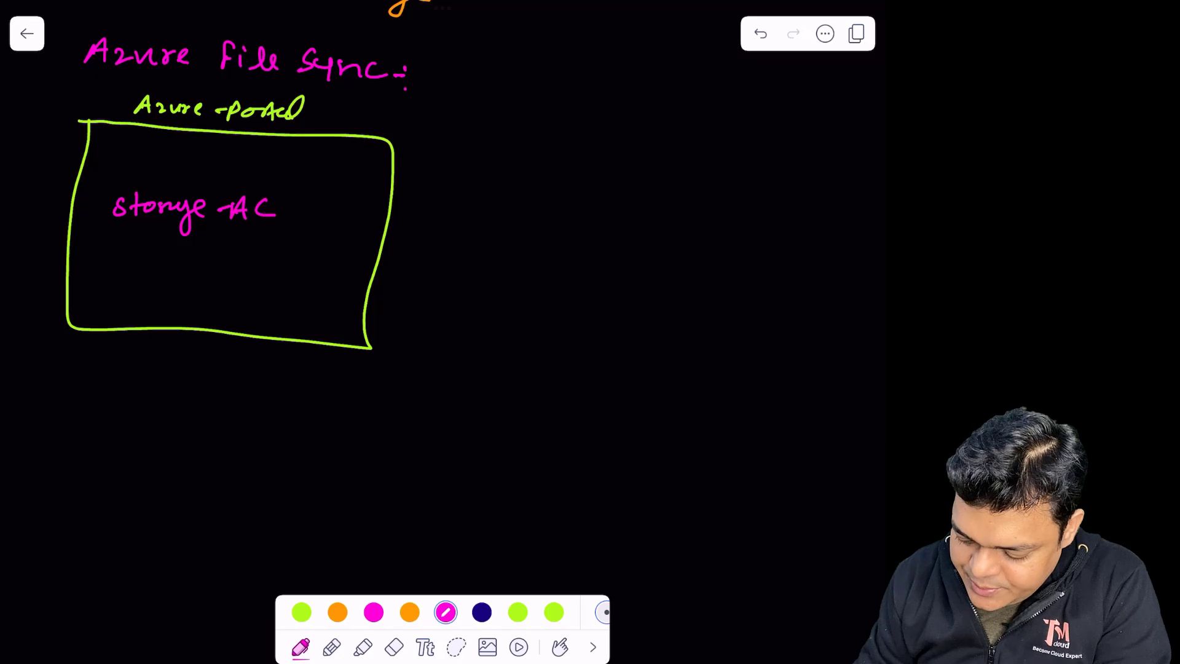
# Draw an orange arrow from storage AC to a boxed 'file share'.
pyautogui.click(517, 612)
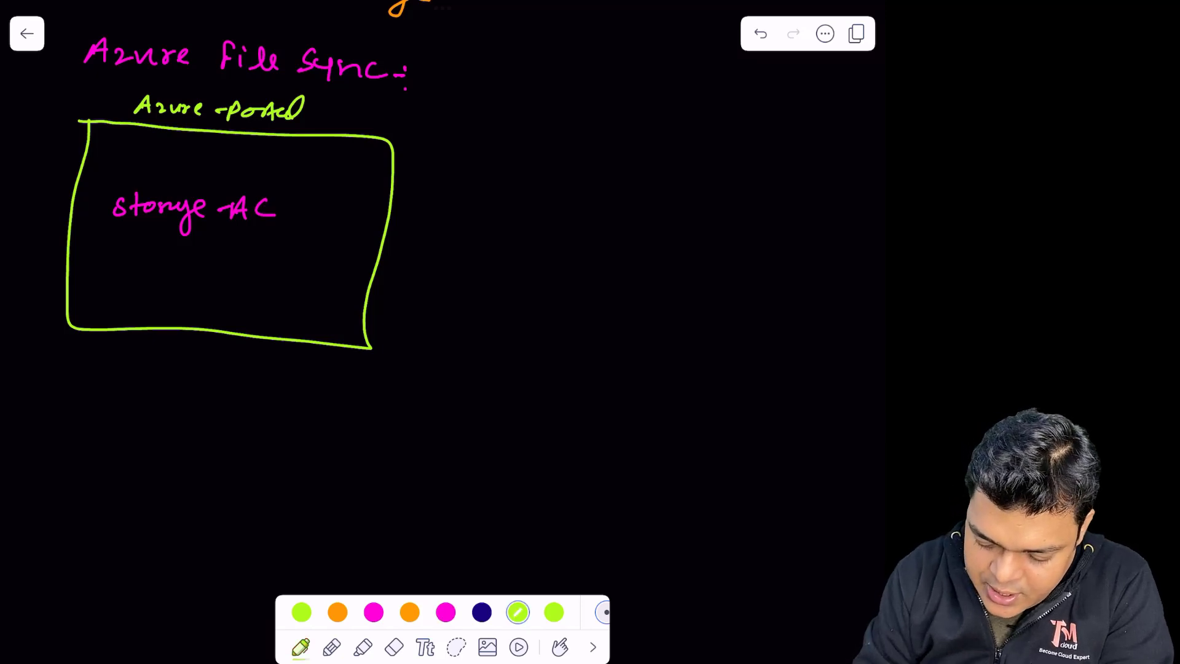
pyautogui.click(338, 611)
pyautogui.moveTo(147, 226)
pyautogui.mouseDown()
pyautogui.moveTo(171, 264)
pyautogui.moveTo(202, 257)
pyautogui.mouseUp()
pyautogui.moveTo(203, 258)
pyautogui.mouseDown()
pyautogui.moveTo(237, 269)
pyautogui.moveTo(304, 262)
pyautogui.mouseUp()
pyautogui.moveTo(305, 268); pyautogui.dragTo(311, 274)
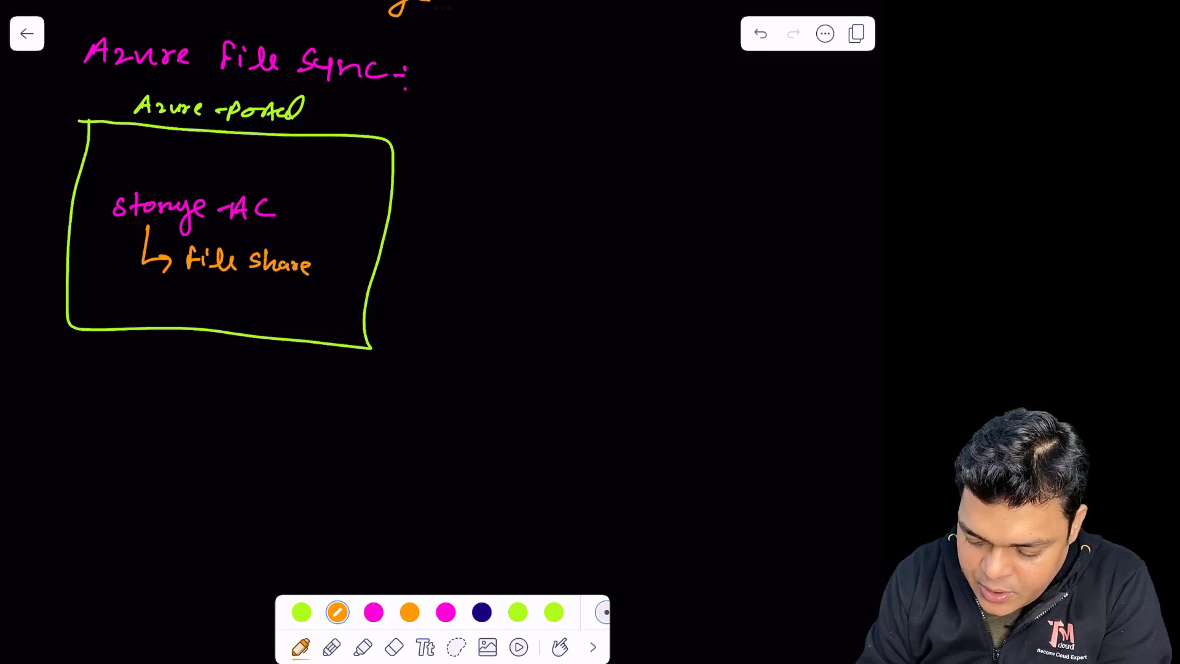
pyautogui.moveTo(178, 243)
pyautogui.mouseDown()
pyautogui.moveTo(176, 281)
pyautogui.moveTo(310, 246)
pyautogui.moveTo(271, 285)
pyautogui.moveTo(179, 285)
pyautogui.mouseUp()
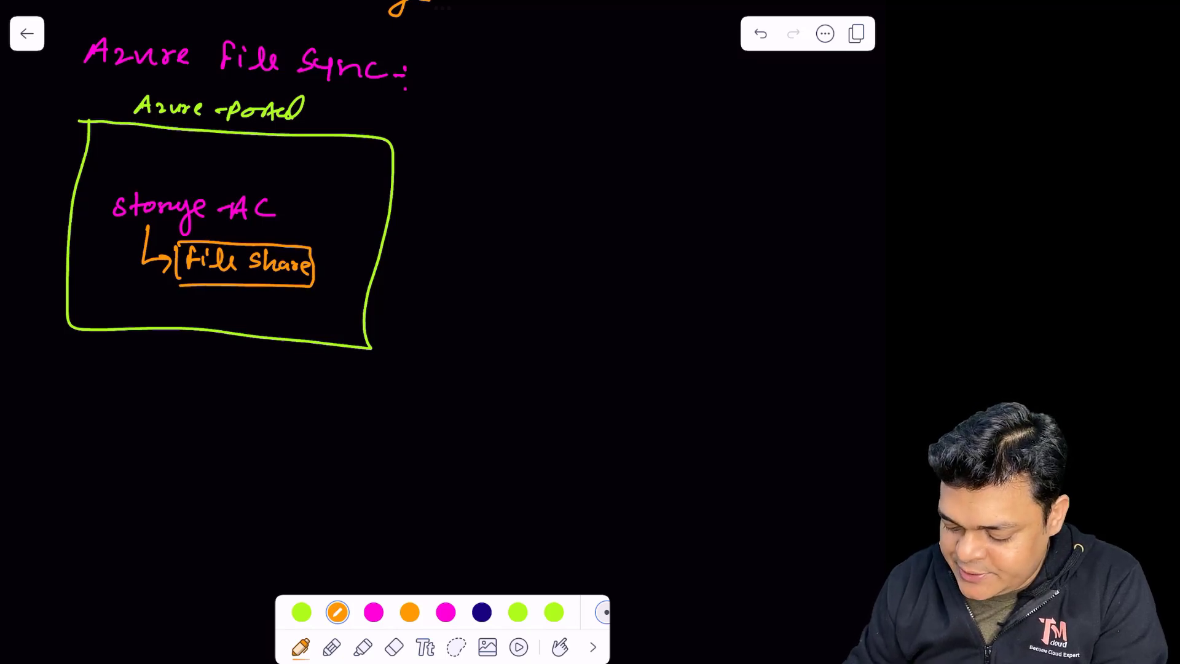
pyautogui.click(446, 612)
pyautogui.scroll(1, 431, 332)
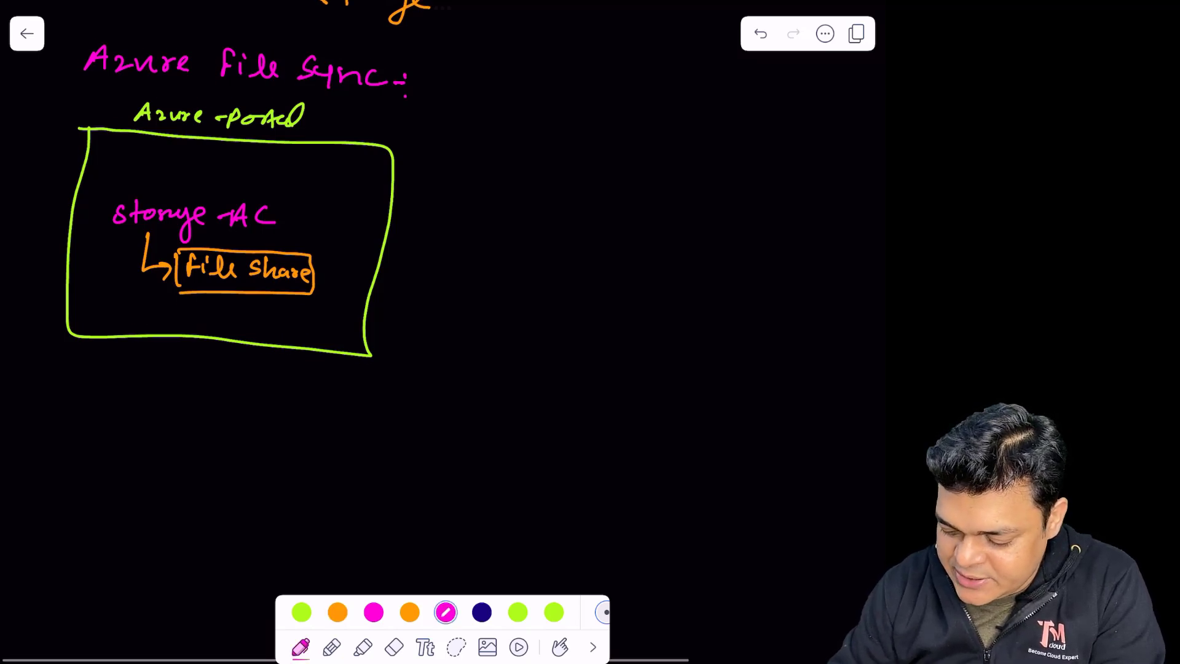
# Draw a magenta server box on the right labelled 'File server'.
pyautogui.scroll(-1, 431, 332)
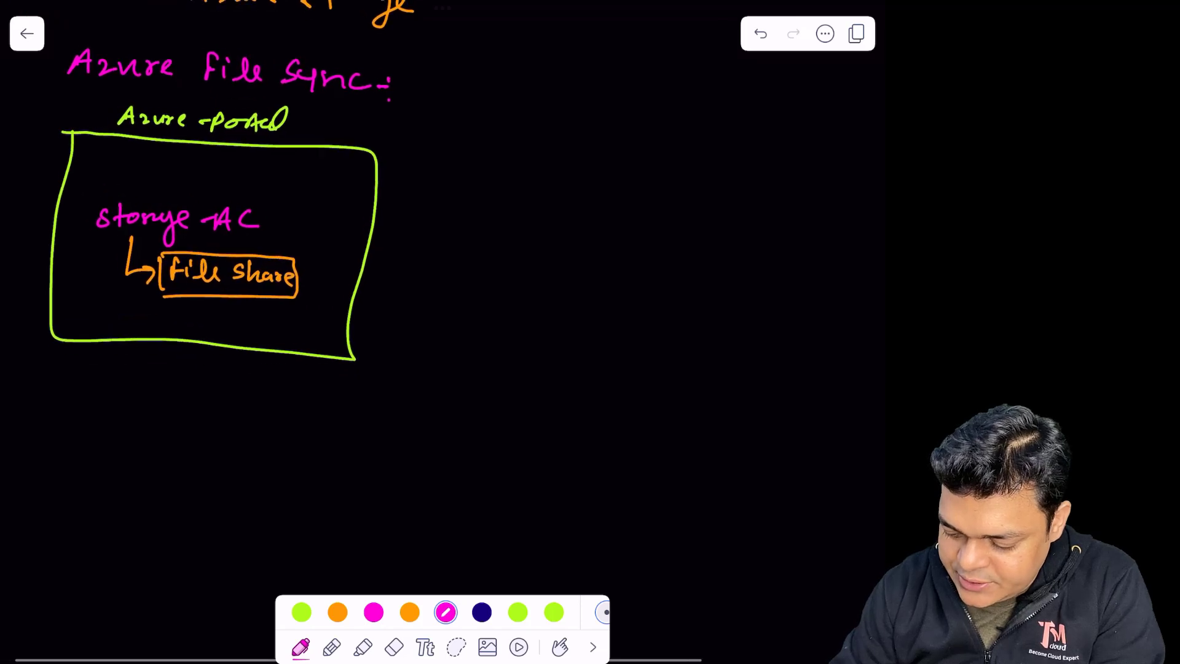
pyautogui.scroll(-1, 430, 332)
pyautogui.click(672, 263)
pyautogui.moveTo(672, 263); pyautogui.dragTo(671, 306)
pyautogui.moveTo(674, 259)
pyautogui.mouseDown()
pyautogui.moveTo(707, 254)
pyautogui.moveTo(673, 306)
pyautogui.mouseUp()
pyautogui.moveTo(657, 214); pyautogui.dragTo(657, 235)
pyautogui.moveTo(656, 212); pyautogui.dragTo(667, 209)
pyautogui.moveTo(657, 223); pyautogui.dragTo(667, 231)
pyautogui.moveTo(673, 229); pyautogui.dragTo(687, 228)
pyautogui.moveTo(692, 222); pyautogui.dragTo(736, 221)
pyautogui.moveTo(737, 223); pyautogui.dragTo(767, 217)
pyautogui.moveTo(774, 221); pyautogui.dragTo(786, 209)
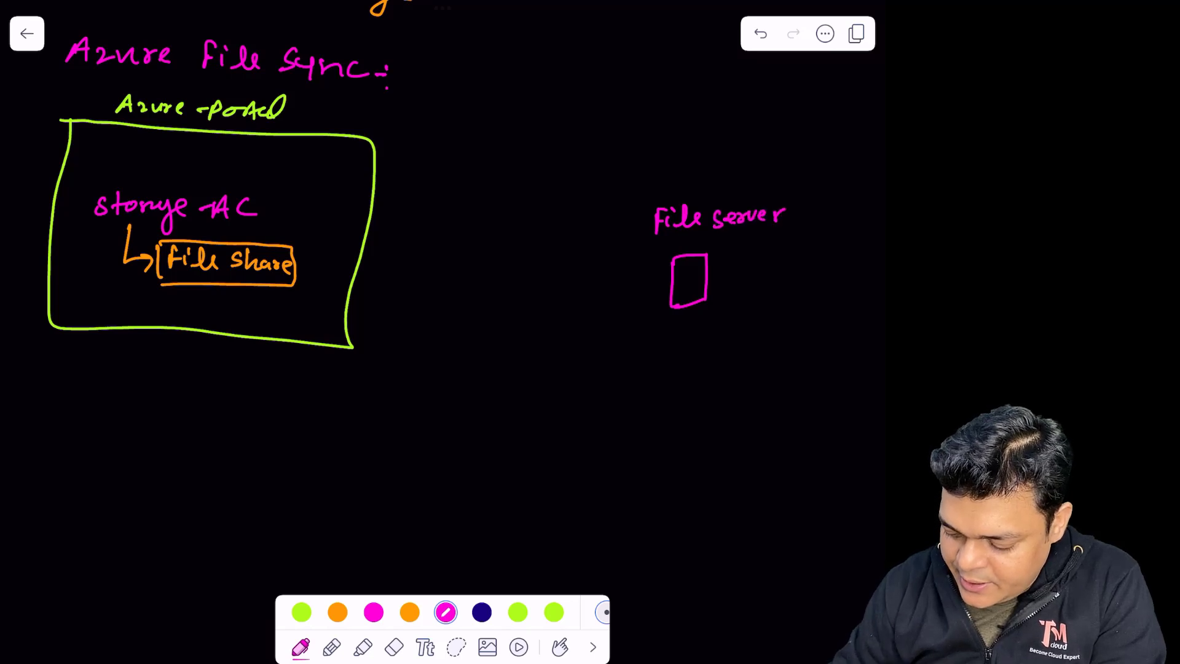
# Draw four green client computers stacked to the right of the server.
pyautogui.click(517, 612)
pyautogui.moveTo(823, 173); pyautogui.dragTo(845, 194)
pyautogui.moveTo(830, 201); pyautogui.dragTo(841, 199)
pyautogui.moveTo(834, 260)
pyautogui.mouseDown()
pyautogui.moveTo(834, 279)
pyautogui.moveTo(857, 278)
pyautogui.mouseUp()
pyautogui.moveTo(846, 282); pyautogui.dragTo(859, 285)
pyautogui.moveTo(841, 337); pyautogui.dragTo(842, 362)
pyautogui.moveTo(840, 340)
pyautogui.mouseDown()
pyautogui.moveTo(873, 335)
pyautogui.moveTo(871, 356)
pyautogui.mouseUp()
pyautogui.moveTo(844, 357)
pyautogui.mouseDown()
pyautogui.moveTo(859, 363)
pyautogui.moveTo(851, 422)
pyautogui.moveTo(879, 399)
pyautogui.mouseUp()
pyautogui.moveTo(879, 399); pyautogui.dragTo(878, 420)
pyautogui.moveTo(858, 427); pyautogui.dragTo(875, 425)
# Draw a network switch and connect the server through it to all four computers.
pyautogui.moveTo(755, 288); pyautogui.dragTo(755, 303)
pyautogui.moveTo(753, 288)
pyautogui.mouseDown()
pyautogui.moveTo(783, 286)
pyautogui.moveTo(783, 301)
pyautogui.mouseUp()
pyautogui.moveTo(754, 304)
pyautogui.mouseDown()
pyautogui.moveTo(782, 294)
pyautogui.moveTo(764, 302)
pyautogui.mouseUp()
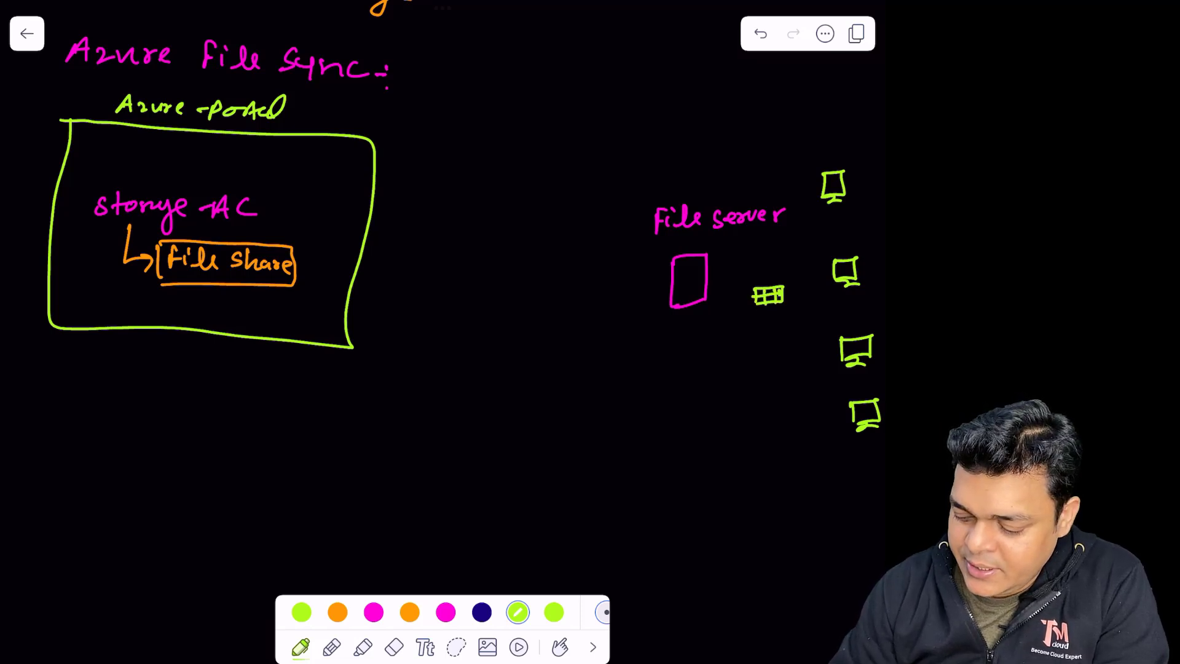
pyautogui.moveTo(705, 298)
pyautogui.mouseDown()
pyautogui.moveTo(762, 299)
pyautogui.moveTo(834, 201)
pyautogui.mouseUp()
pyautogui.moveTo(824, 209); pyautogui.dragTo(837, 214)
pyautogui.moveTo(783, 290)
pyautogui.mouseDown()
pyautogui.moveTo(843, 281)
pyautogui.moveTo(862, 352)
pyautogui.moveTo(841, 426)
pyautogui.mouseUp()
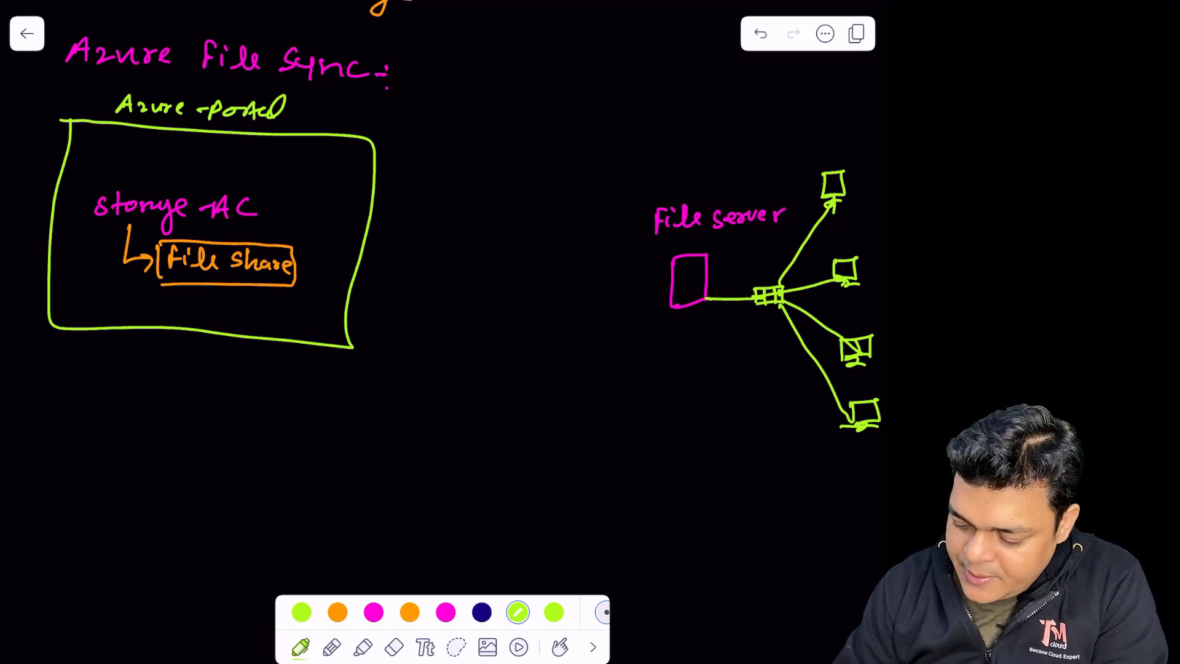
# Write '2TB' under the file server and add marks beside computers and drive lines.
pyautogui.hscroll(-2, 443, 332)
pyautogui.moveTo(688, 330); pyautogui.dragTo(724, 342)
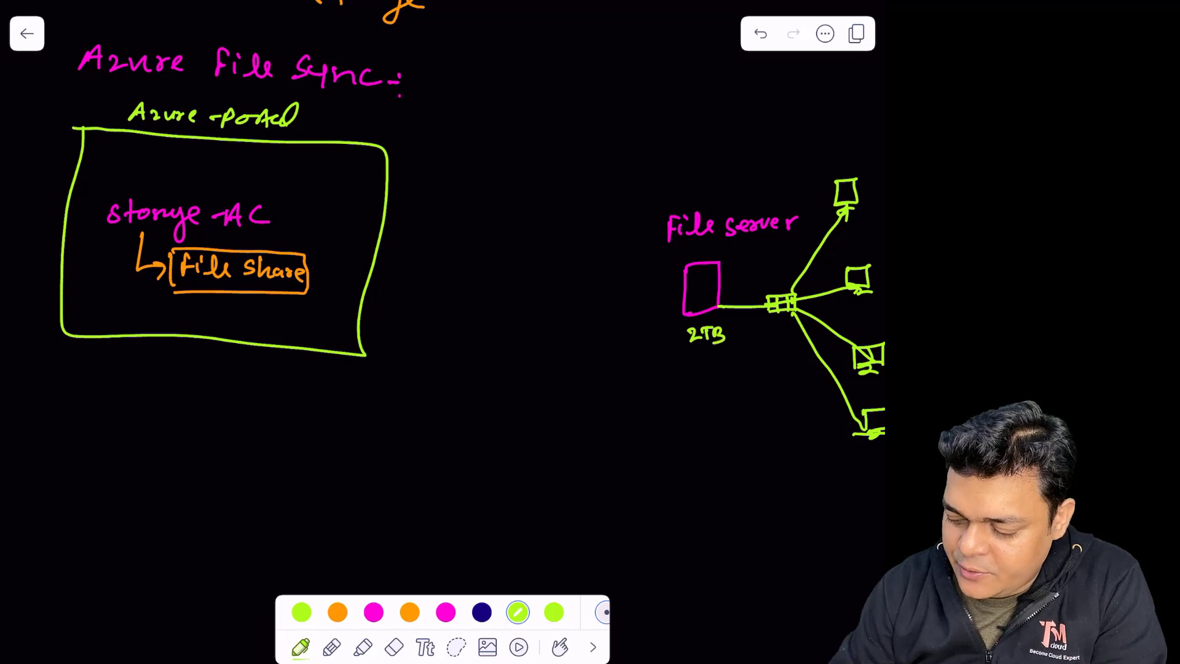
pyautogui.moveTo(867, 181)
pyautogui.mouseDown()
pyautogui.moveTo(868, 194)
pyautogui.moveTo(879, 180)
pyautogui.mouseUp()
pyautogui.moveTo(861, 195); pyautogui.dragTo(879, 193)
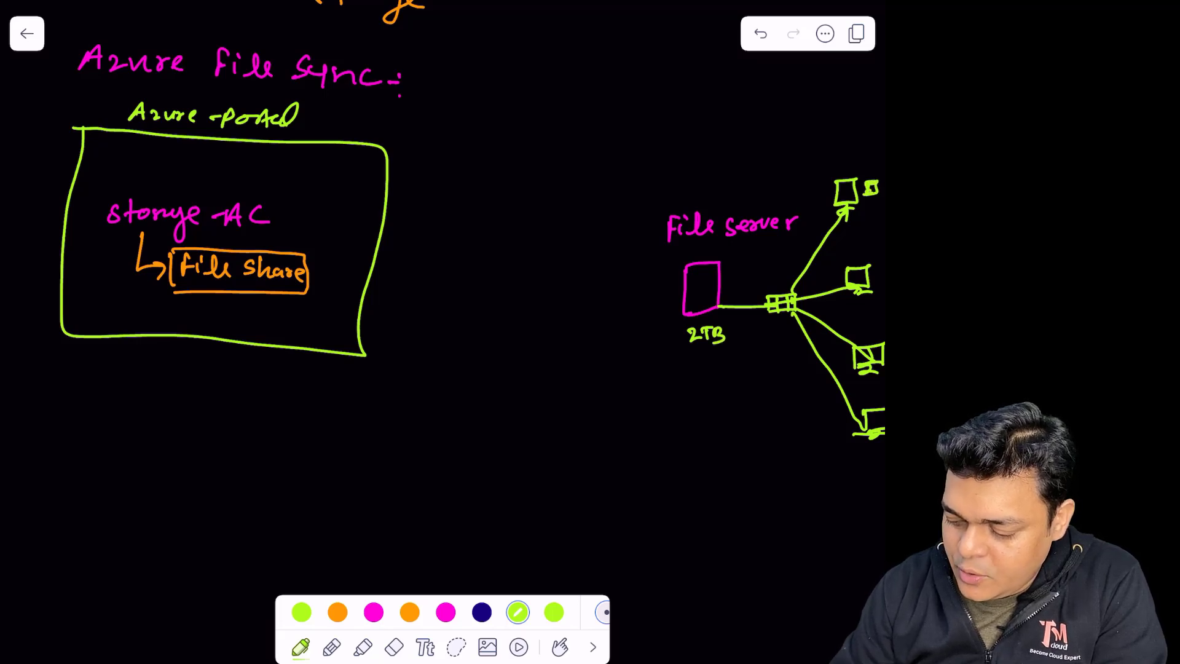
pyautogui.moveTo(883, 272); pyautogui.dragTo(883, 283)
pyautogui.moveTo(694, 293); pyautogui.dragTo(702, 303)
pyautogui.moveTo(694, 288); pyautogui.dragTo(704, 288)
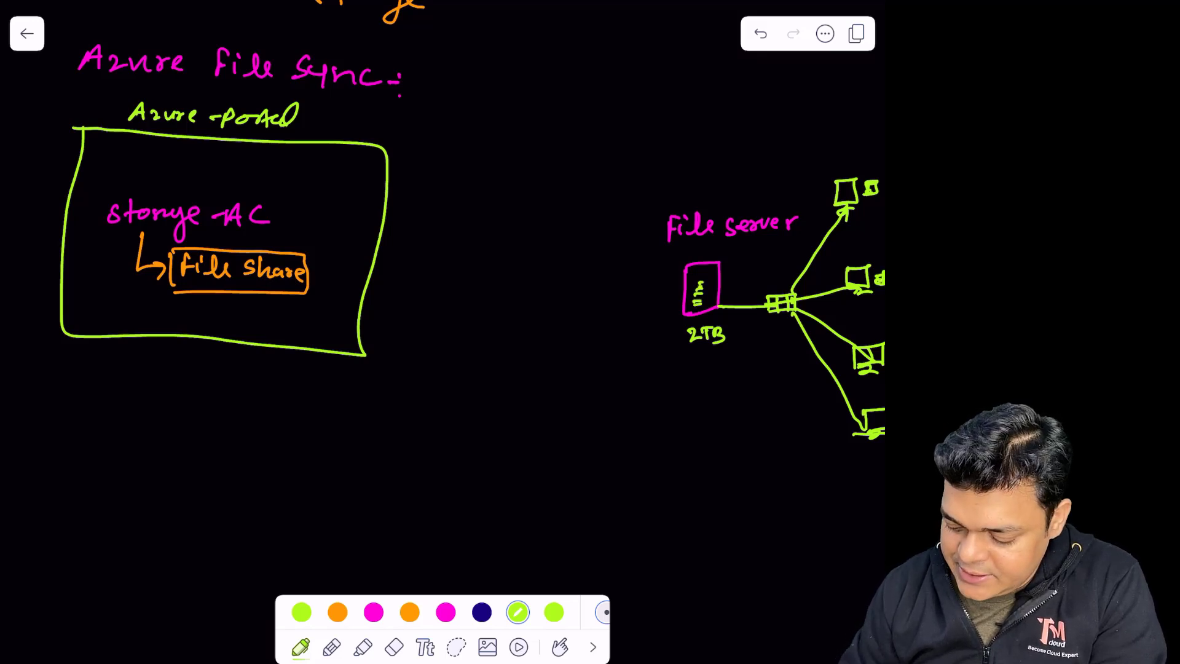
# Draw an orange connector from the file server to the Azure file share with an arrowhead.
pyautogui.click(445, 611)
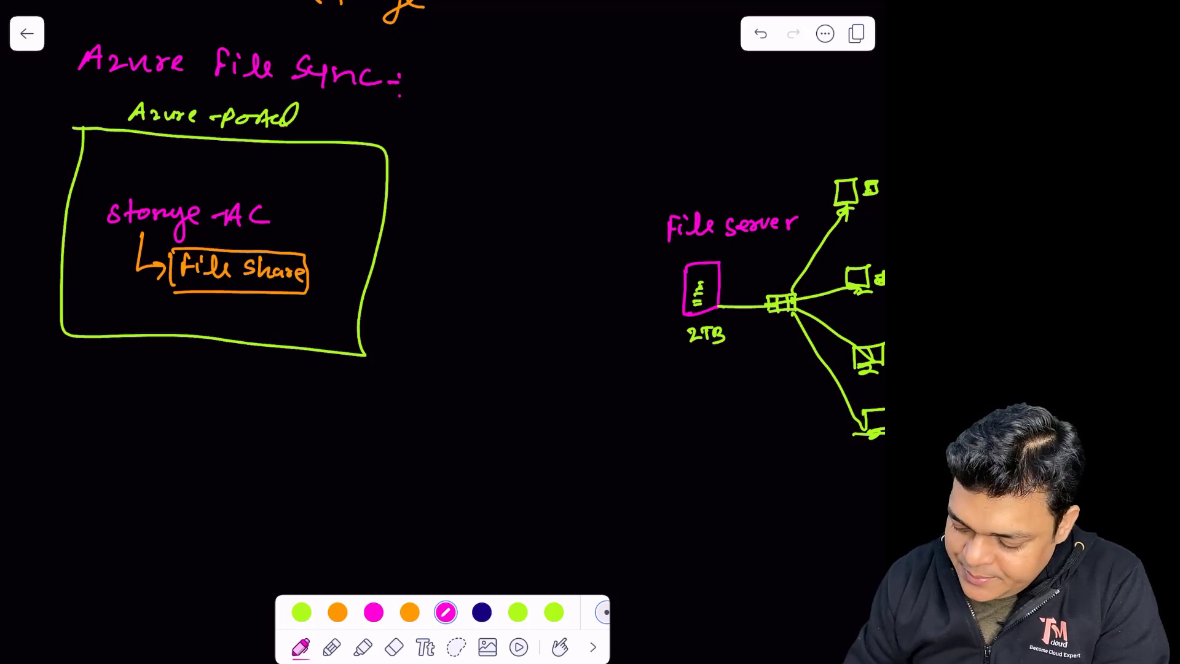
pyautogui.click(409, 611)
pyautogui.moveTo(682, 300)
pyautogui.mouseDown()
pyautogui.moveTo(545, 300)
pyautogui.moveTo(538, 362)
pyautogui.moveTo(259, 310)
pyautogui.moveTo(287, 306)
pyautogui.mouseUp()
pyautogui.moveTo(671, 290); pyautogui.dragTo(674, 311)
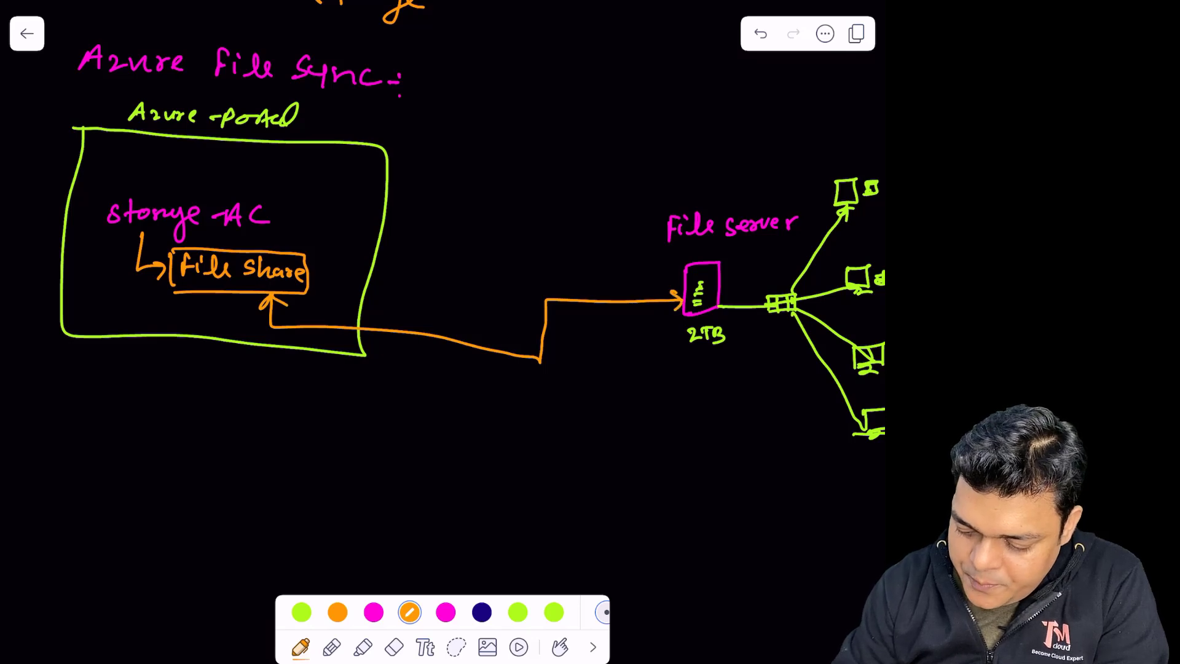
# Label the right side 'On-Prem', mark the server data, and underline 'File share'.
pyautogui.moveTo(707, 96); pyautogui.dragTo(708, 99)
pyautogui.moveTo(719, 115)
pyautogui.mouseDown()
pyautogui.moveTo(726, 101)
pyautogui.moveTo(734, 113)
pyautogui.mouseUp()
pyautogui.moveTo(735, 107); pyautogui.dragTo(821, 117)
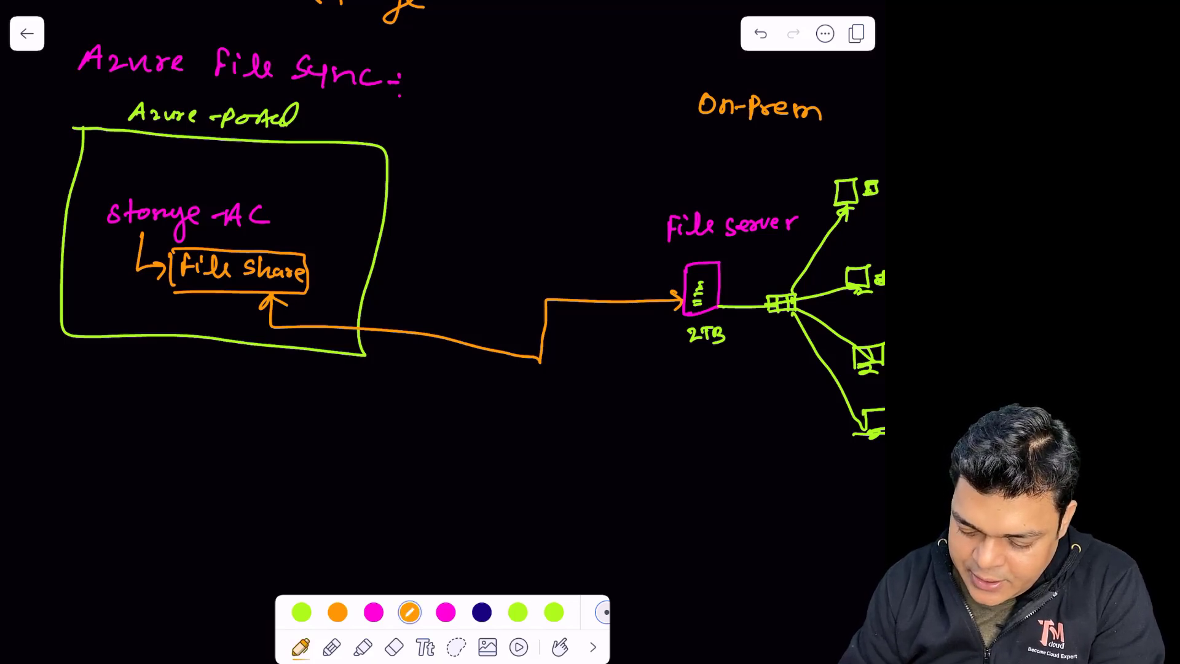
pyautogui.moveTo(689, 294); pyautogui.dragTo(700, 288)
pyautogui.moveTo(207, 282); pyautogui.dragTo(244, 285)
pyautogui.moveTo(251, 284)
pyautogui.mouseDown()
pyautogui.moveTo(266, 282)
pyautogui.moveTo(192, 287)
pyautogui.mouseUp()
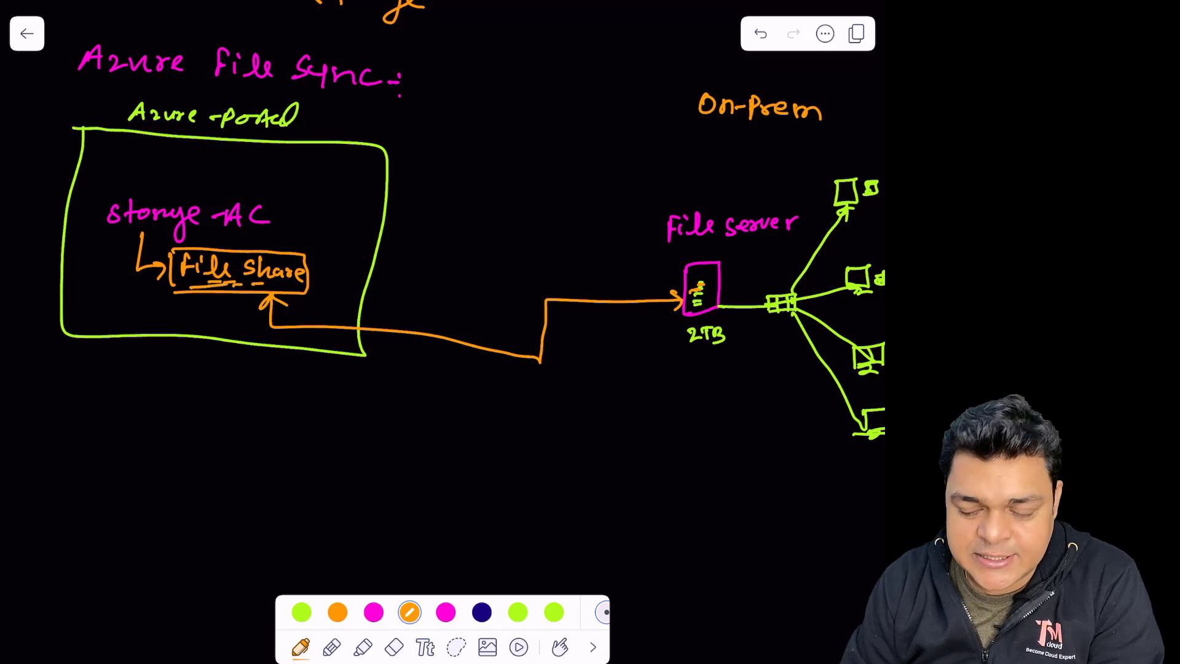
# Label the orange connector 'File sync' in green.
pyautogui.click(518, 612)
pyautogui.moveTo(440, 328)
pyautogui.mouseDown()
pyautogui.moveTo(446, 315)
pyautogui.moveTo(535, 284)
pyautogui.moveTo(476, 334)
pyautogui.mouseUp()
pyautogui.moveTo(474, 293); pyautogui.dragTo(509, 274)
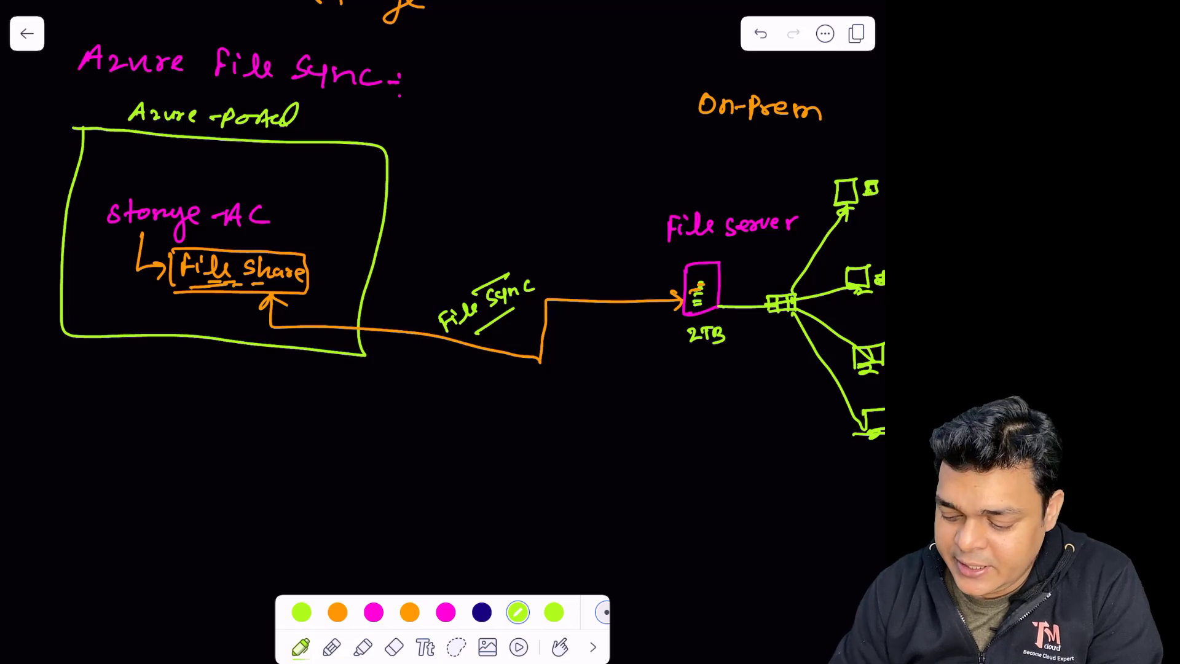
# Draw an X under the 2TB note and leave the whiteboard through Control Center.
pyautogui.moveTo(662, 351)
pyautogui.mouseDown()
pyautogui.moveTo(691, 377)
pyautogui.moveTo(668, 378)
pyautogui.mouseUp()
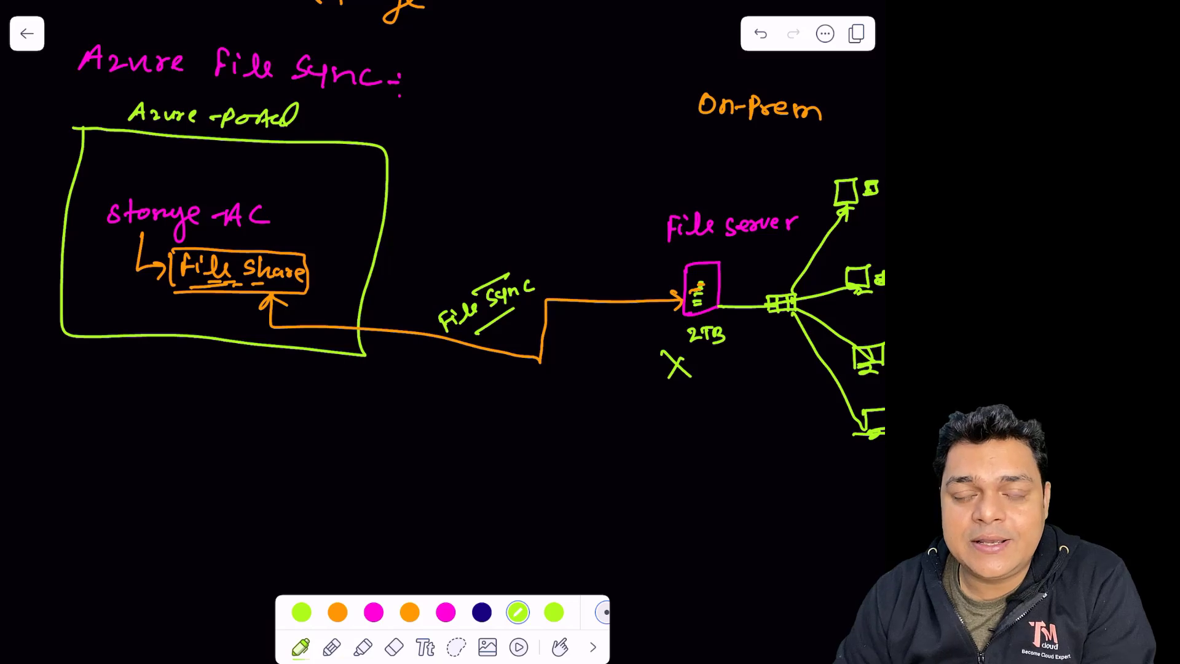
pyautogui.scroll(1, 443, 332)
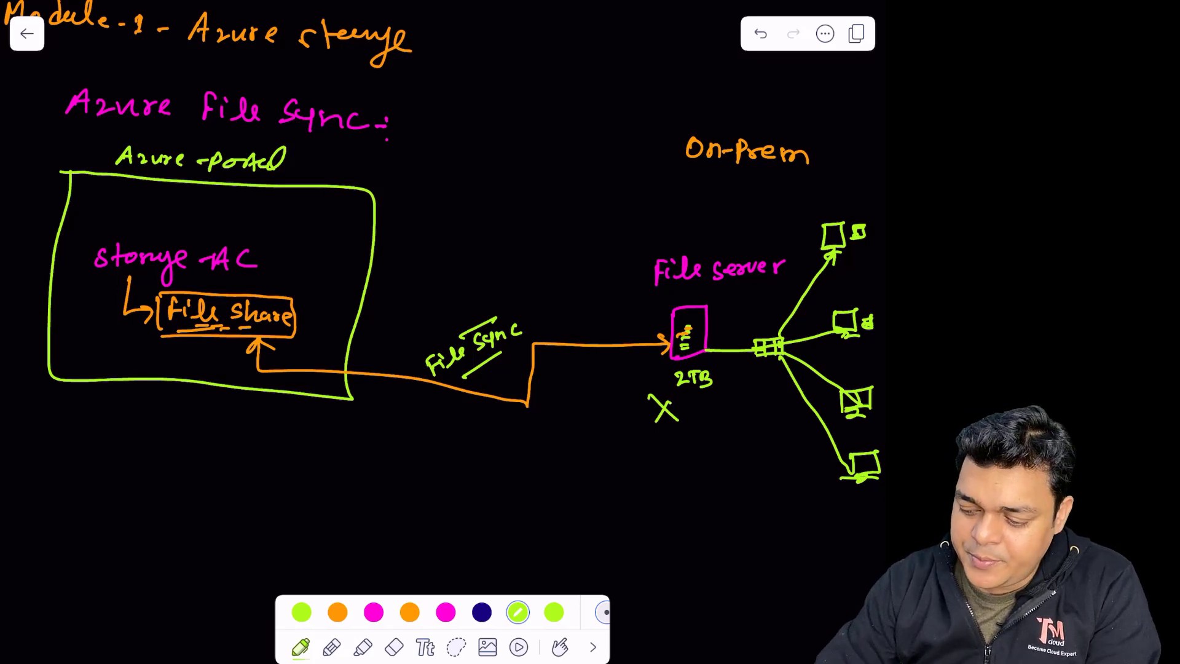
pyautogui.moveTo(848, 3); pyautogui.dragTo(848, 246)
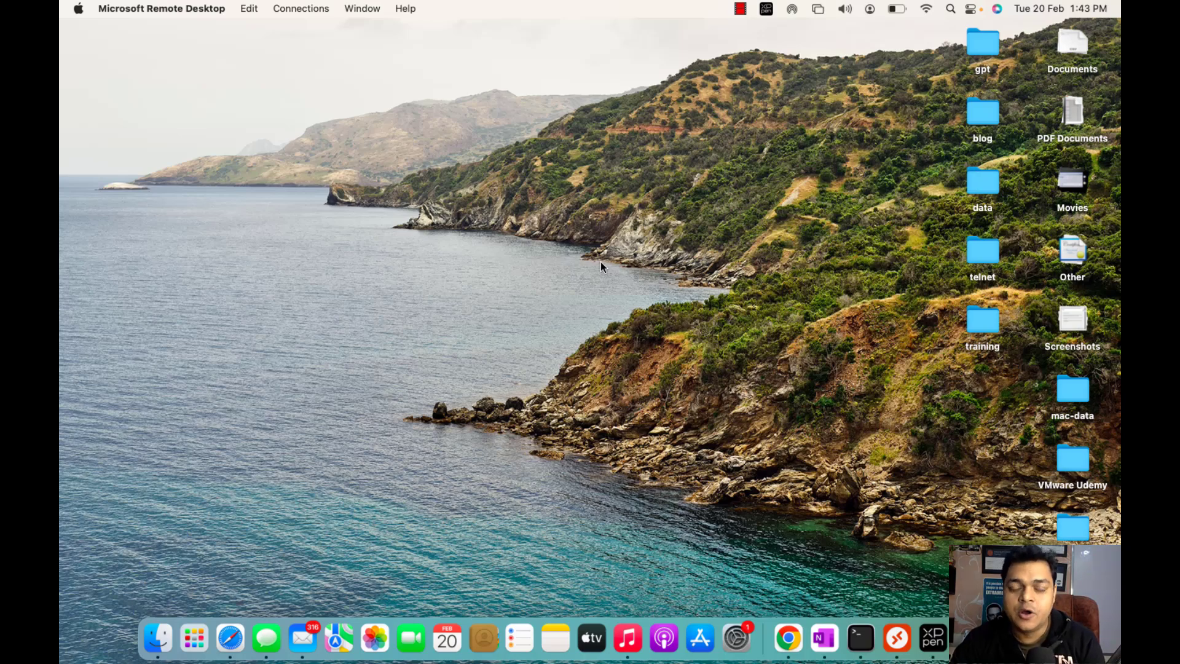
# In the remote Azure Portal, go via All services > Storage to Storage accounts.
pyautogui.hotkey('ctrl', 'Right')
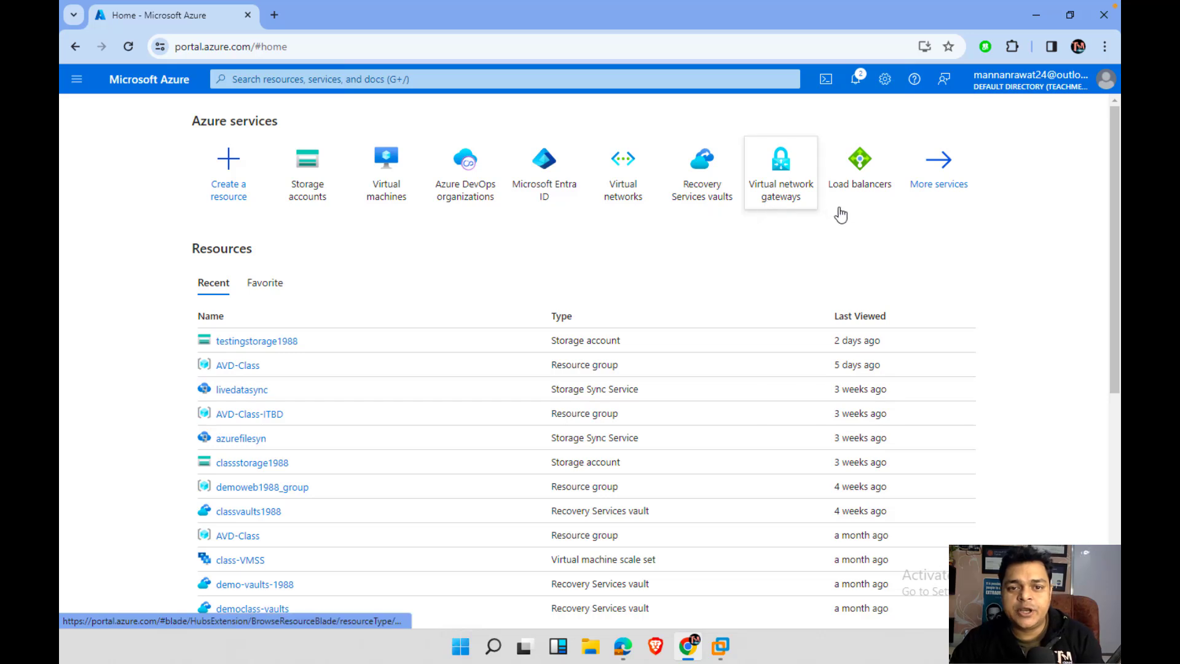
pyautogui.moveTo(842, 215)
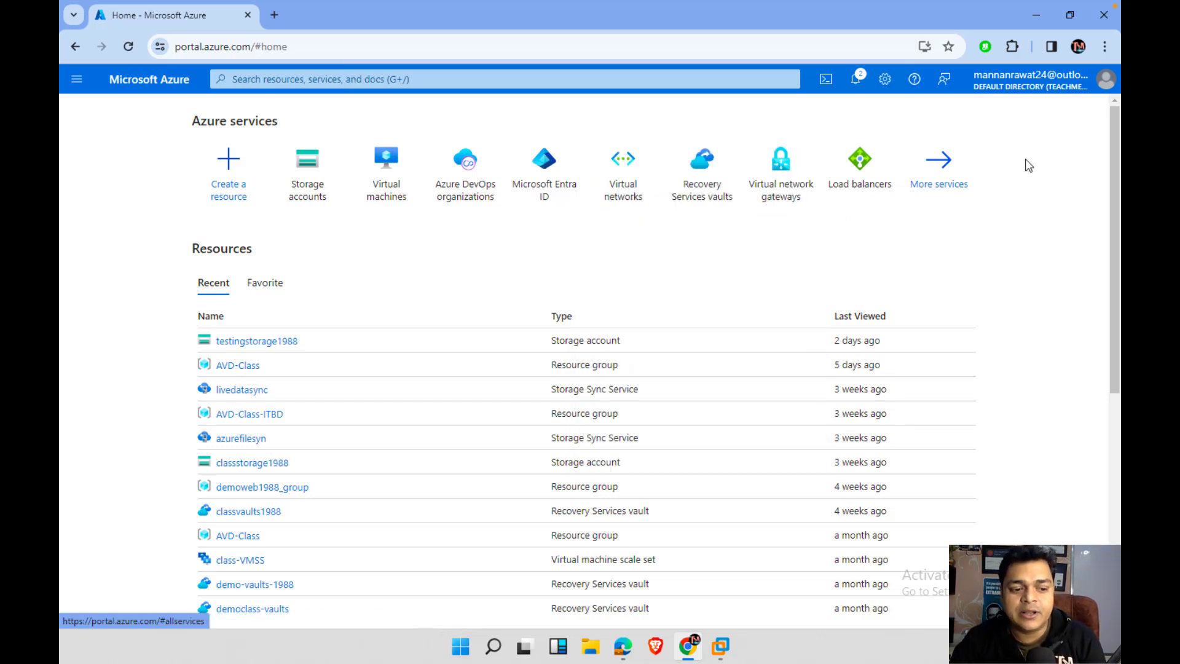
pyautogui.click(953, 184)
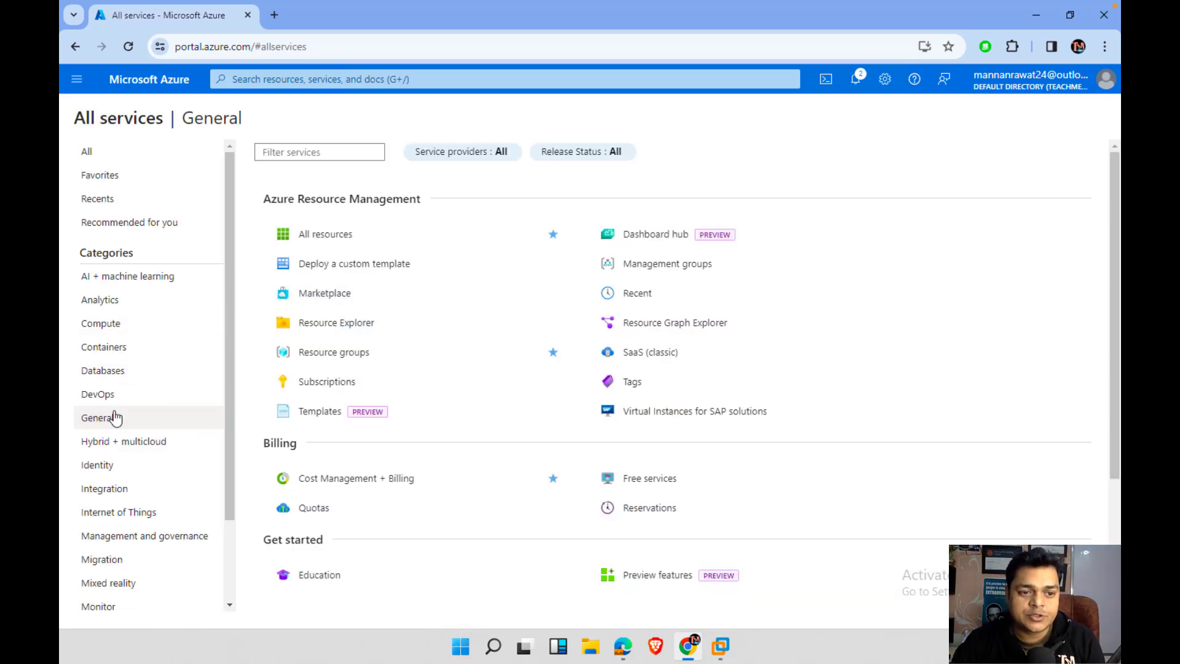
pyautogui.scroll(-2, 113, 416)
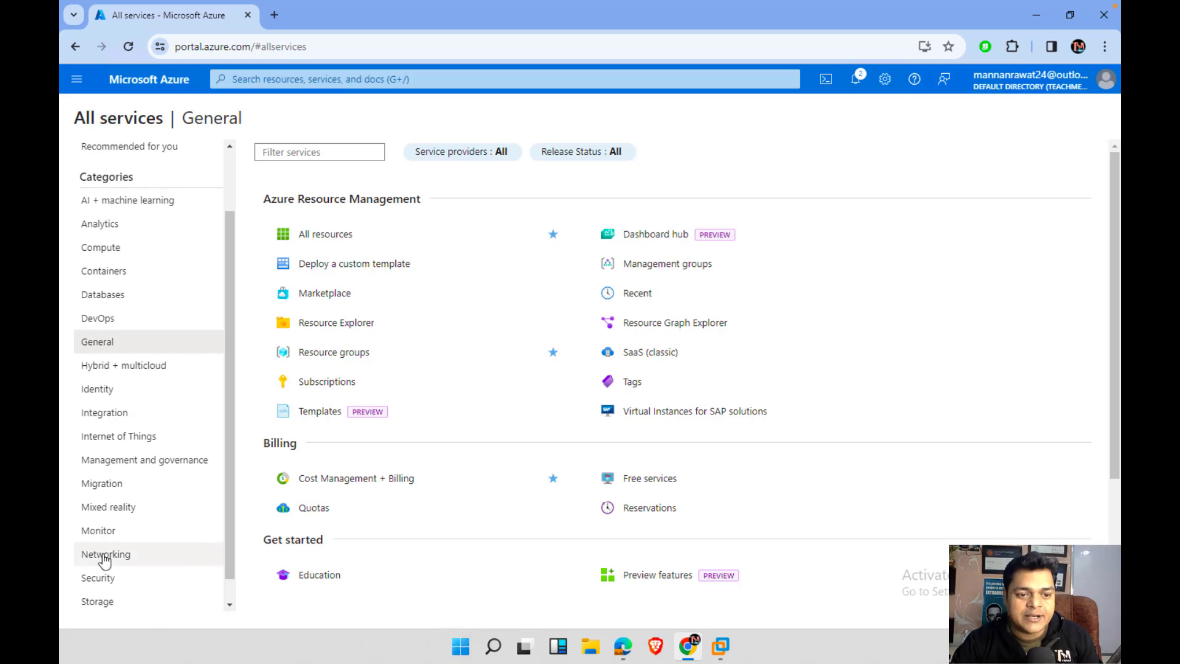
pyautogui.scroll(-1, 106, 563)
pyautogui.click(105, 579)
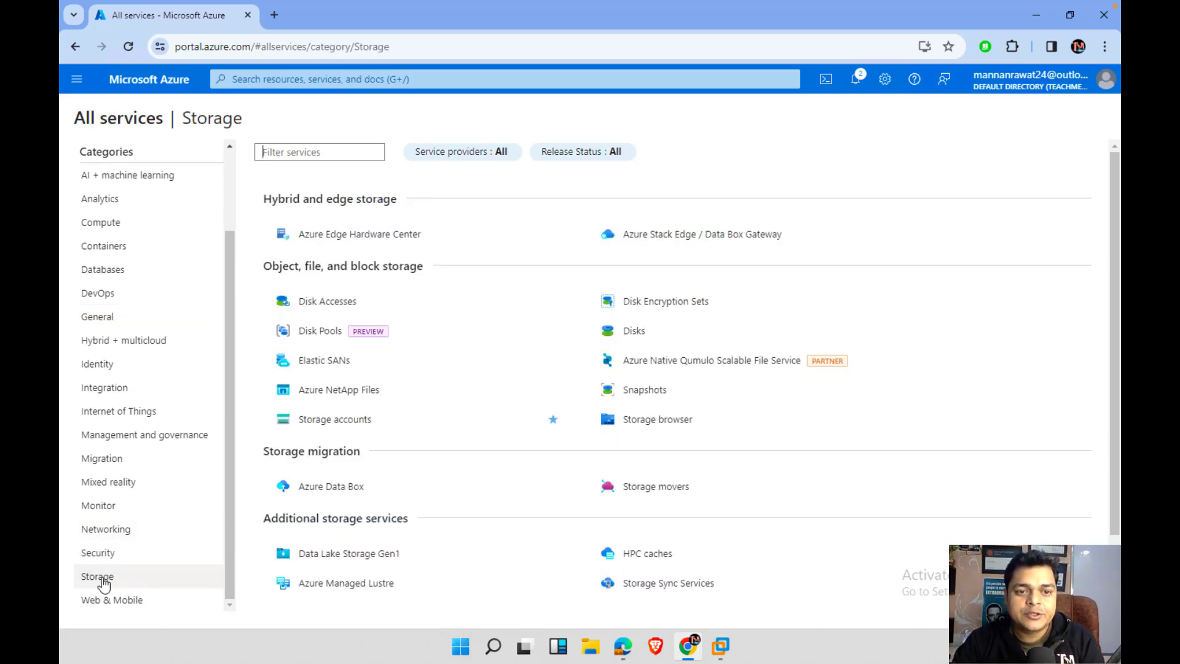
pyautogui.click(351, 420)
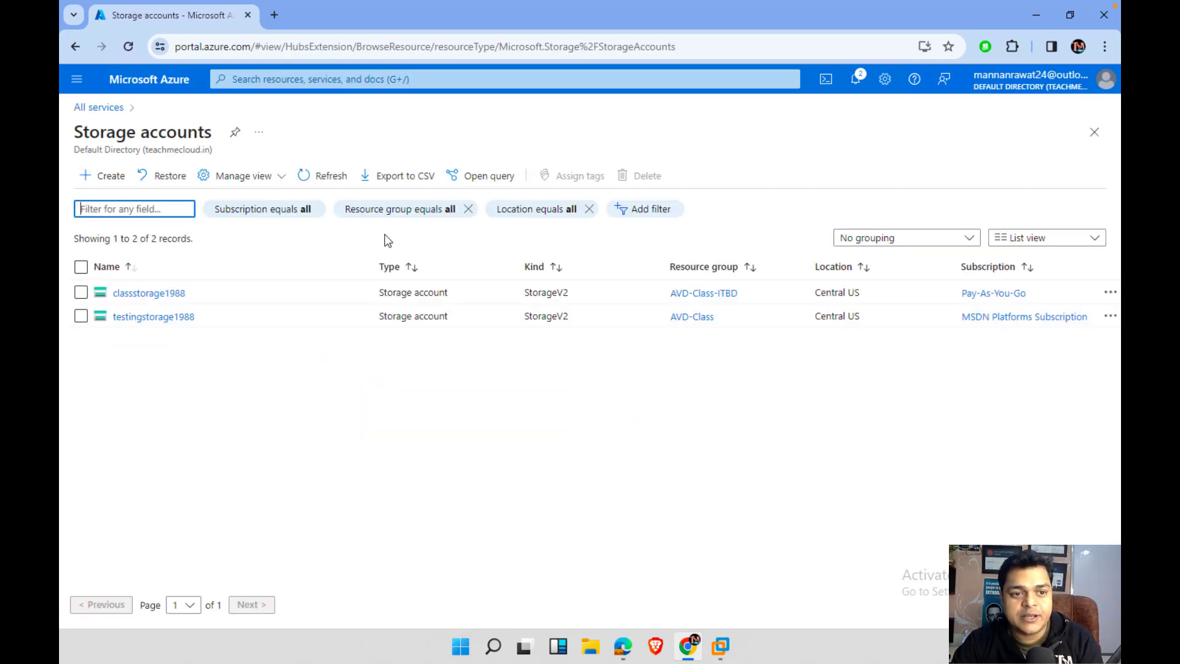
# Create storage account 'classdemostorage' under Pay-As-You-Go and advance to Networking.
pyautogui.click(111, 178)
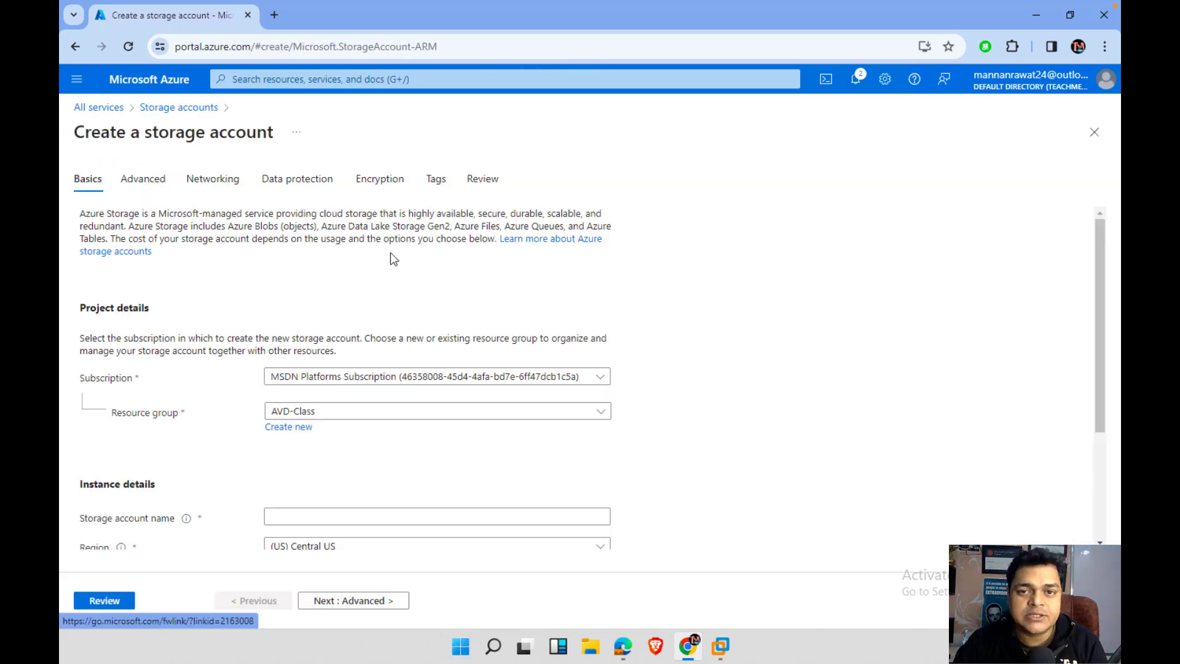
pyautogui.click(395, 376)
pyautogui.click(325, 480)
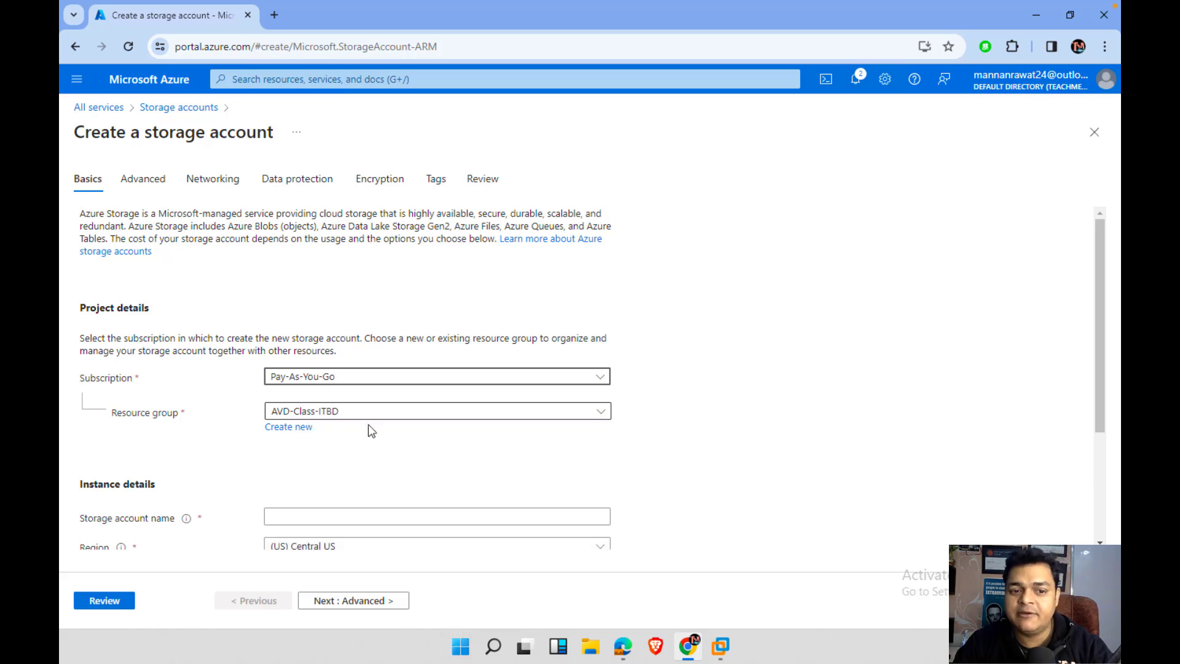
pyautogui.scroll(-3, 342, 518)
pyautogui.click(333, 349)
pyautogui.write('classdemostorage')
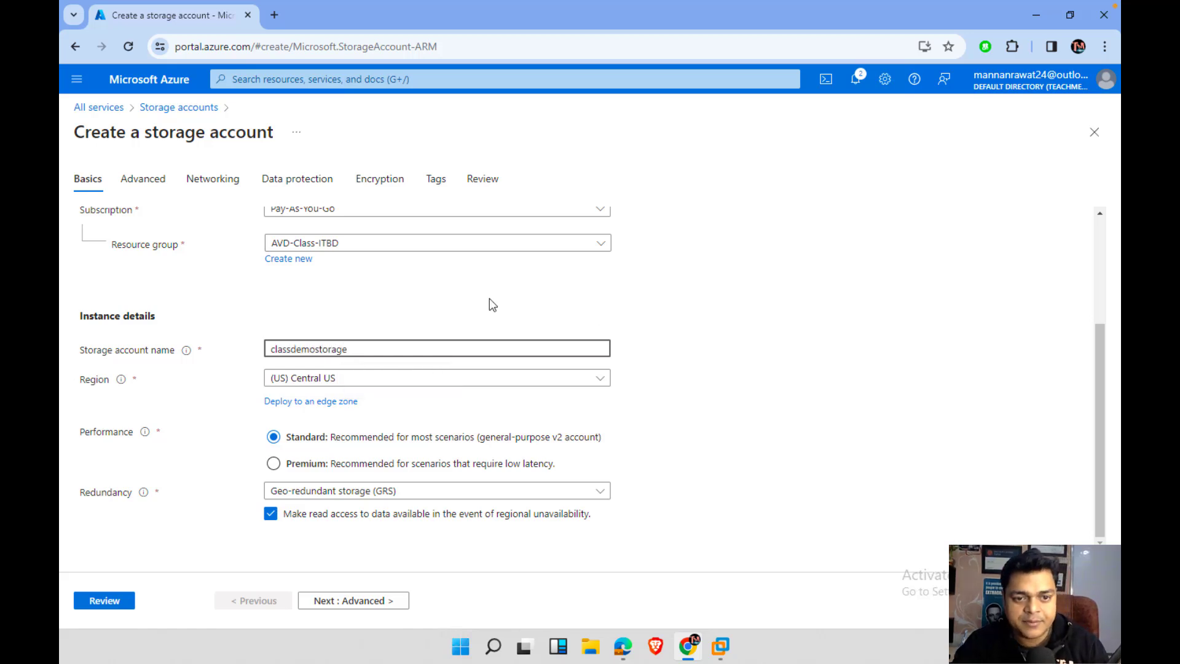
pyautogui.click(724, 327)
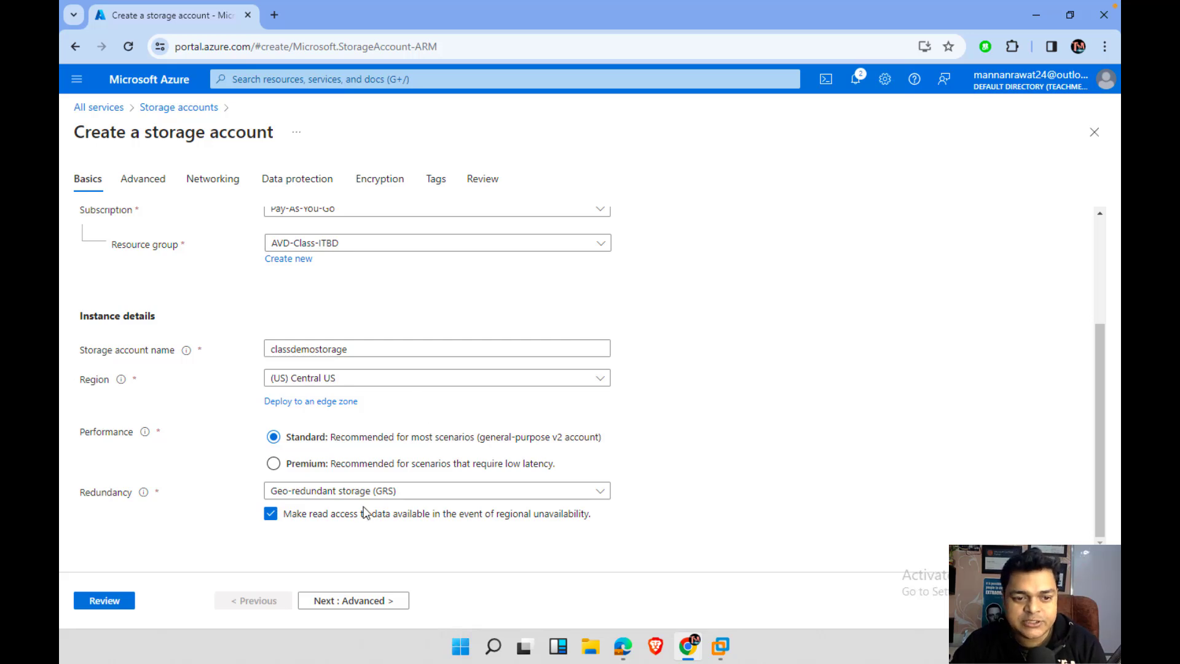
pyautogui.click(360, 601)
pyautogui.click(361, 602)
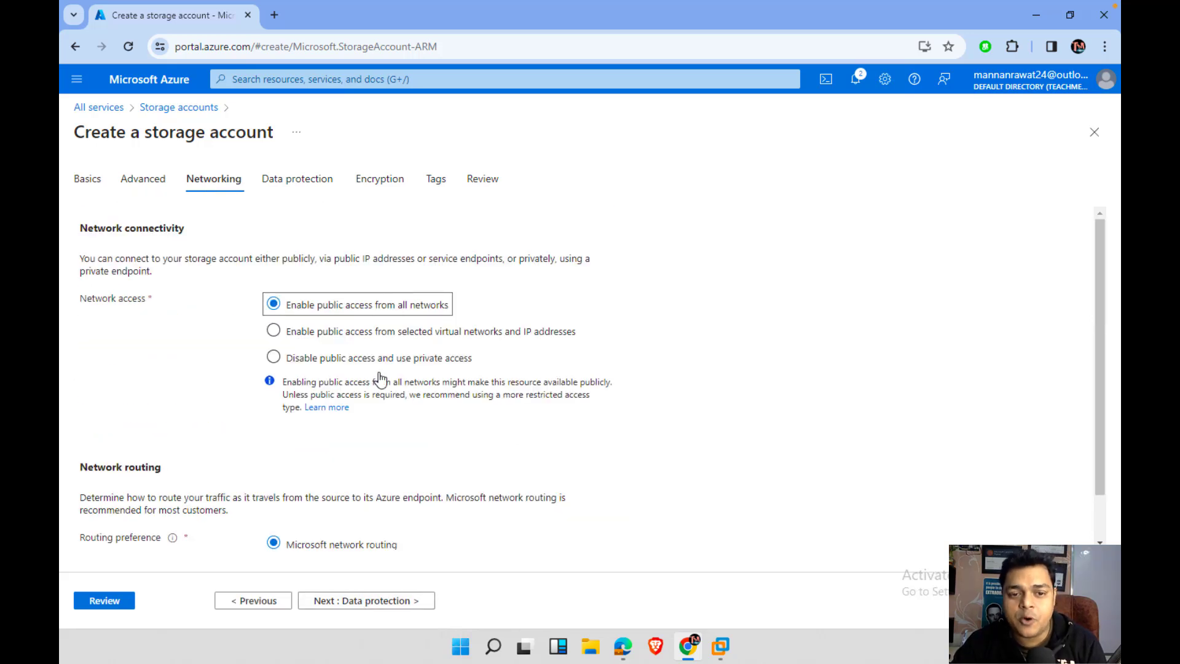
# Skip through Data protection to Review and create the classdemostorage account.
pyautogui.click(355, 603)
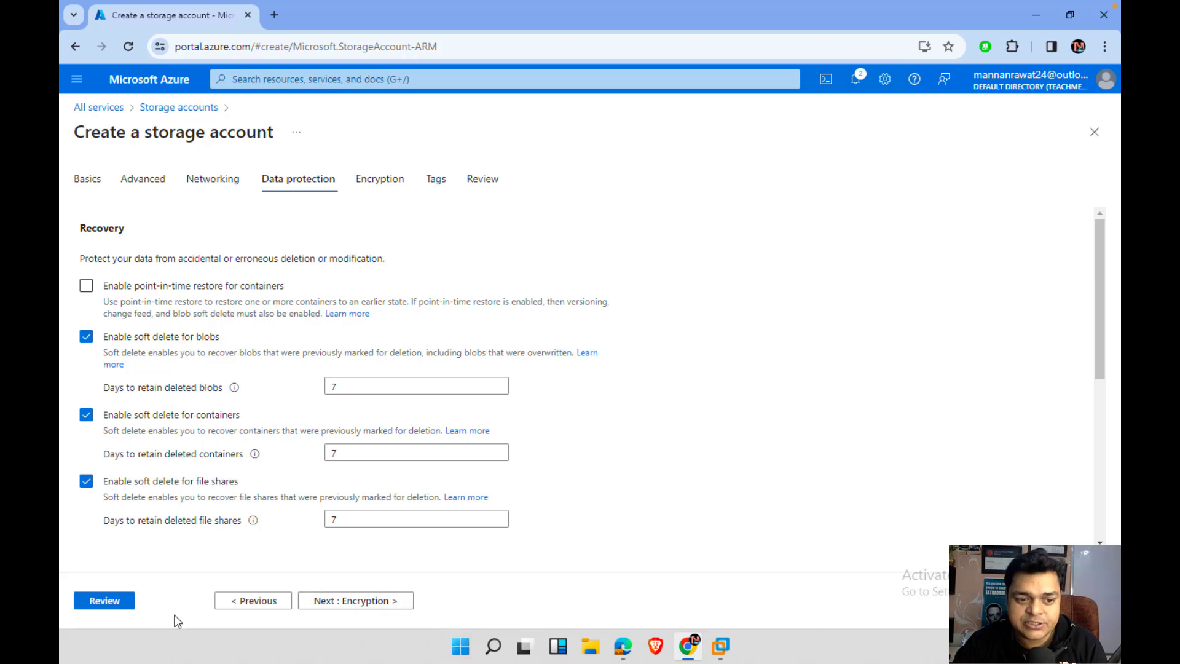
pyautogui.click(116, 600)
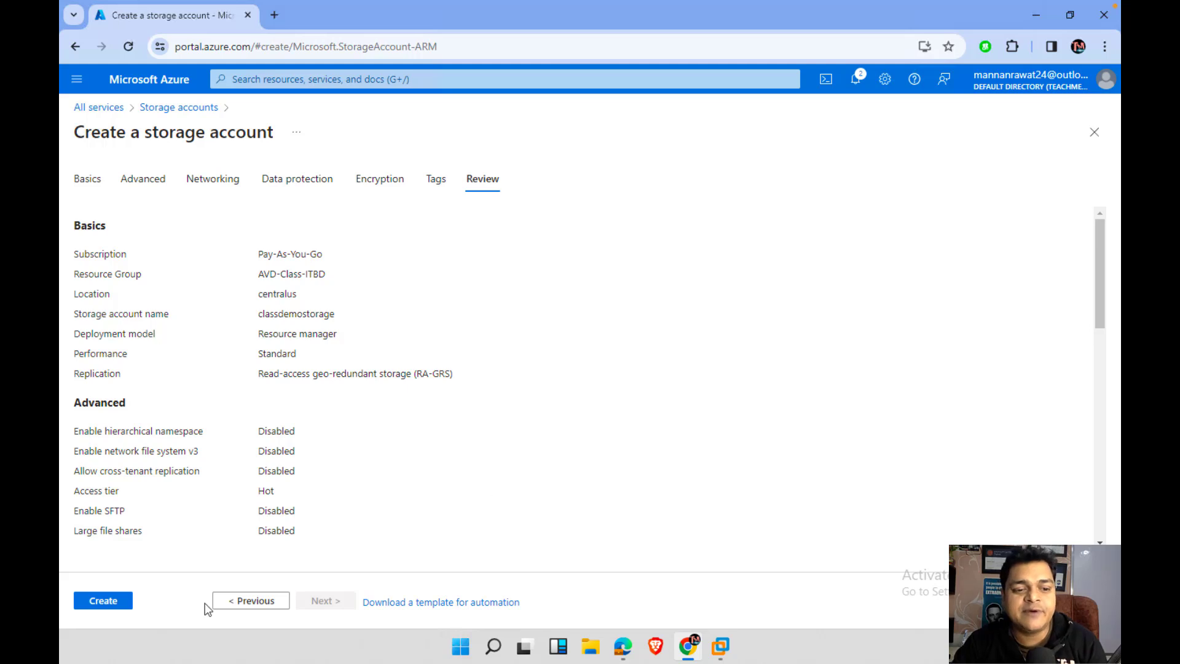
pyautogui.click(104, 601)
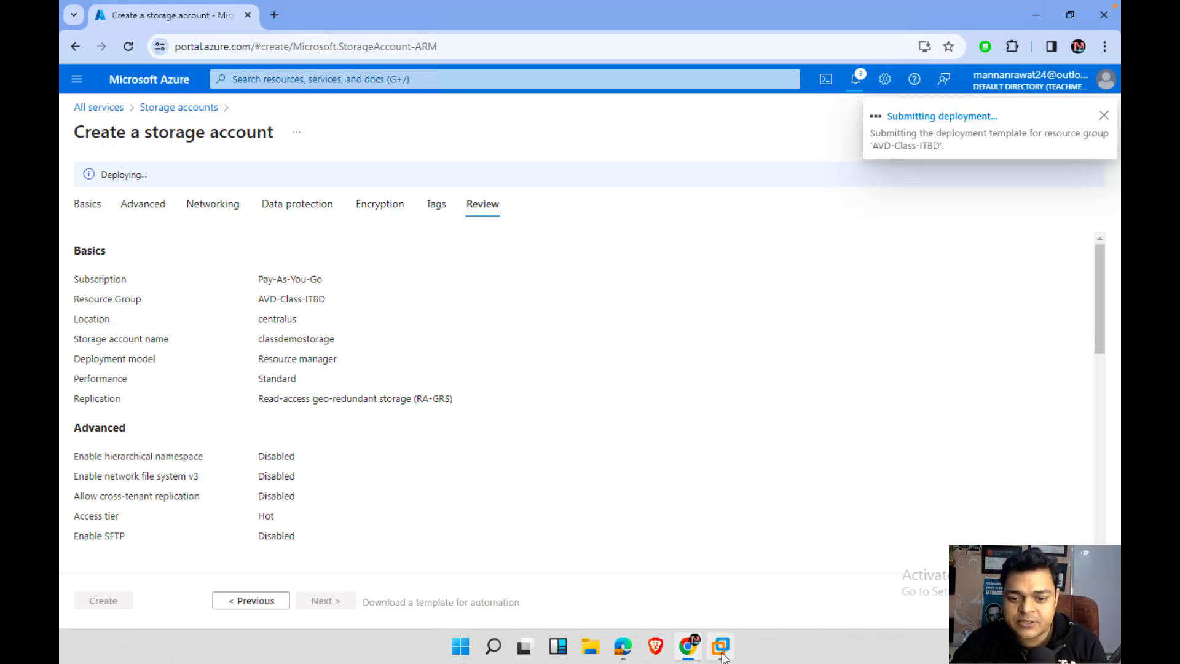
# Bring up the Windows Server VM full-screen in VMware Workstation and close Server Manager.
pyautogui.click(720, 645)
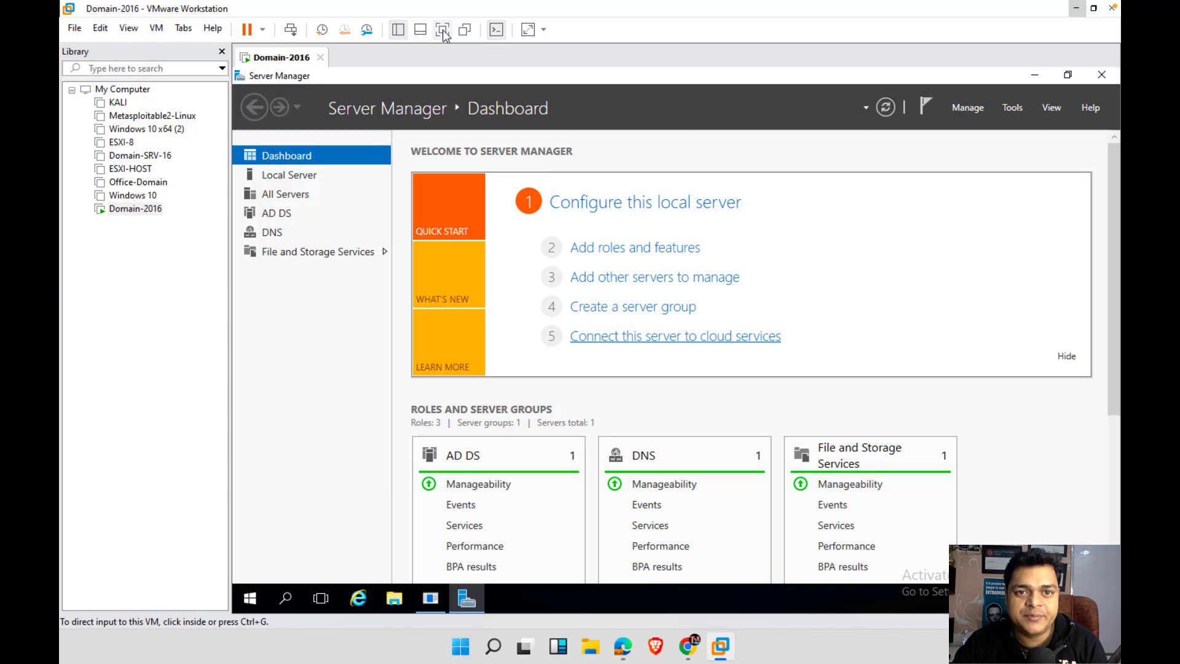
pyautogui.click(442, 30)
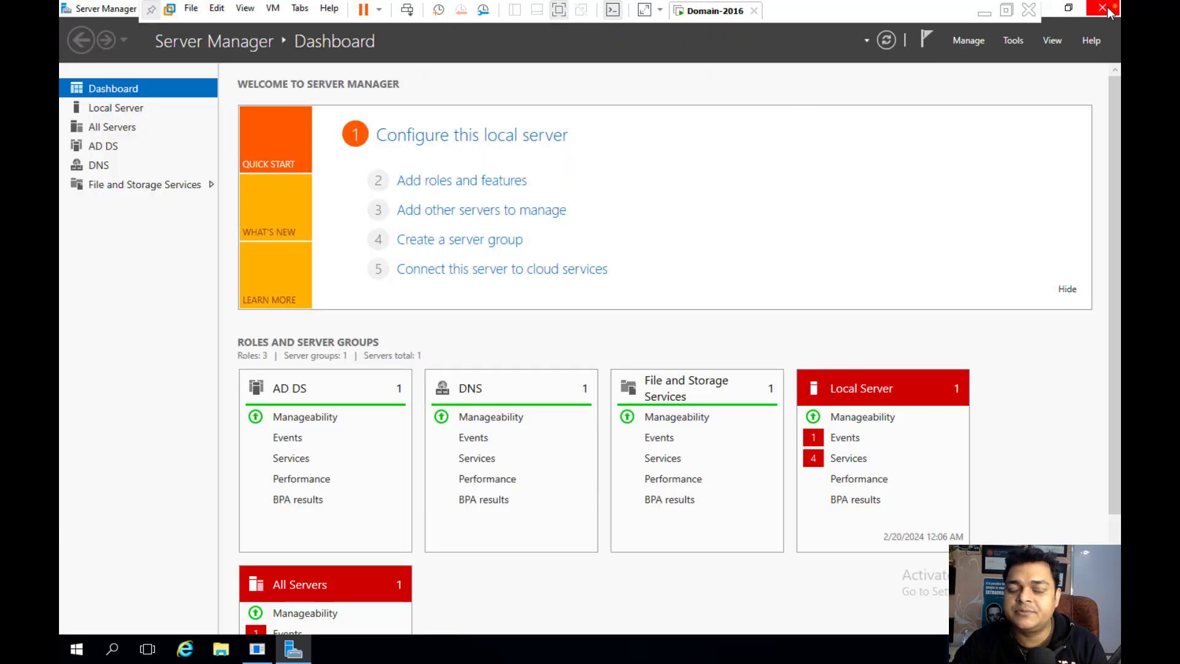
pyautogui.click(1108, 9)
# Dismiss the shutdown event tracker and refresh the VM desktop three times.
pyautogui.click(670, 429)
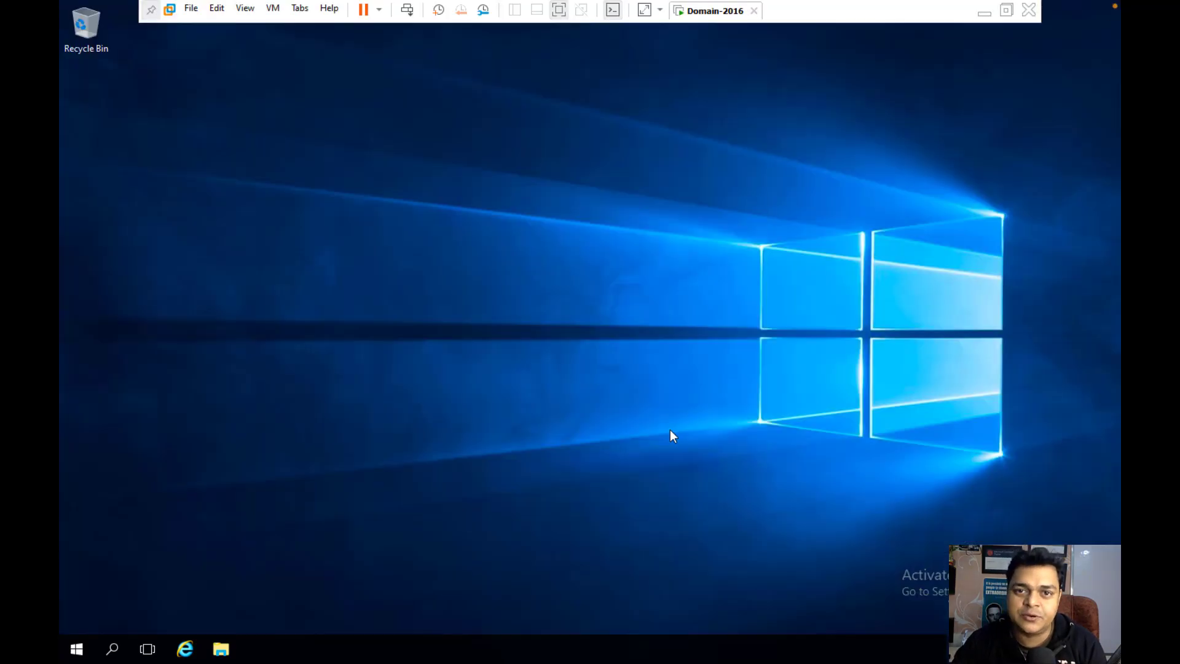
pyautogui.rightClick(573, 282)
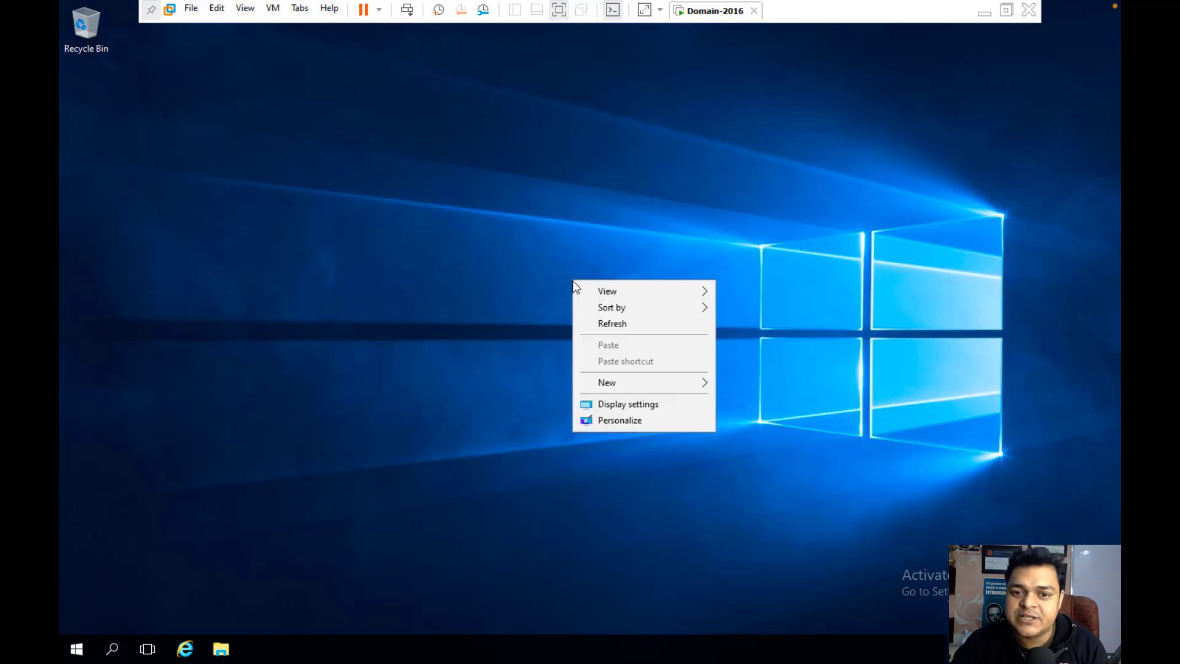
pyautogui.click(607, 324)
pyautogui.rightClick(606, 327)
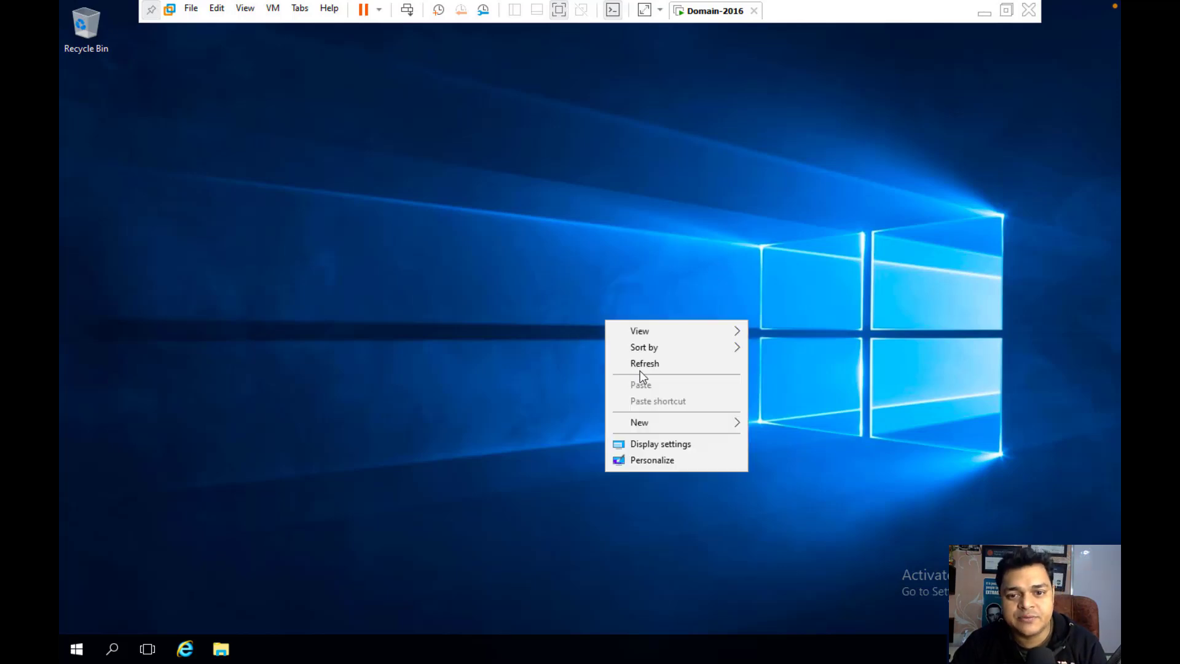
pyautogui.click(642, 362)
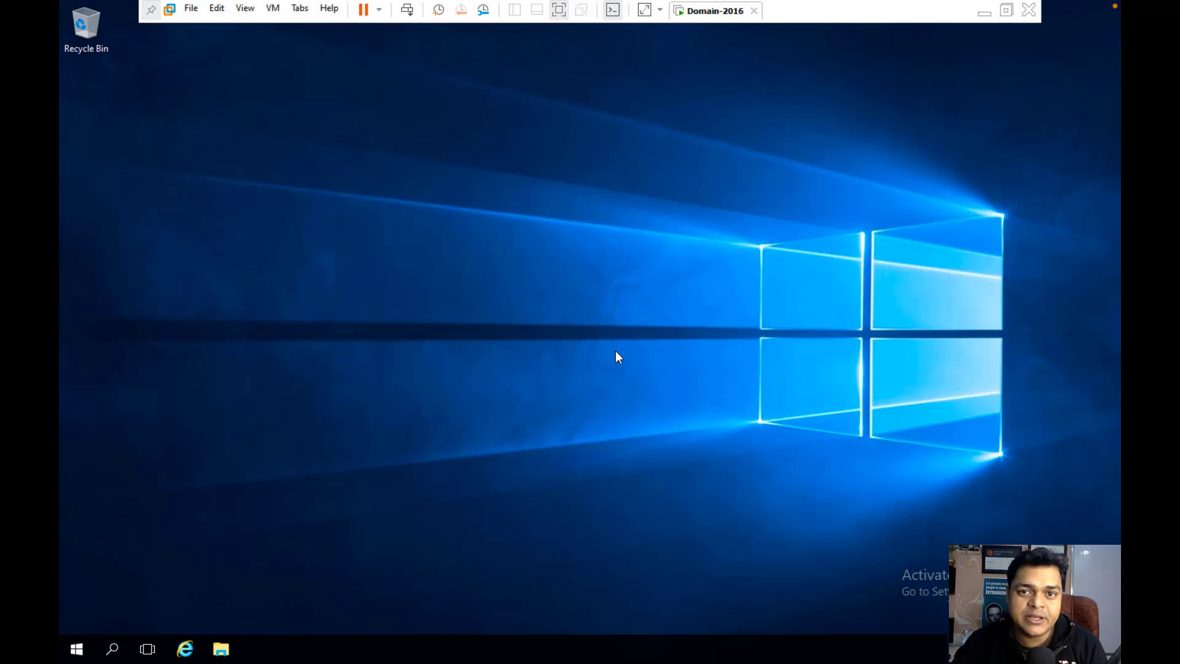
pyautogui.rightClick(615, 351)
pyautogui.click(651, 394)
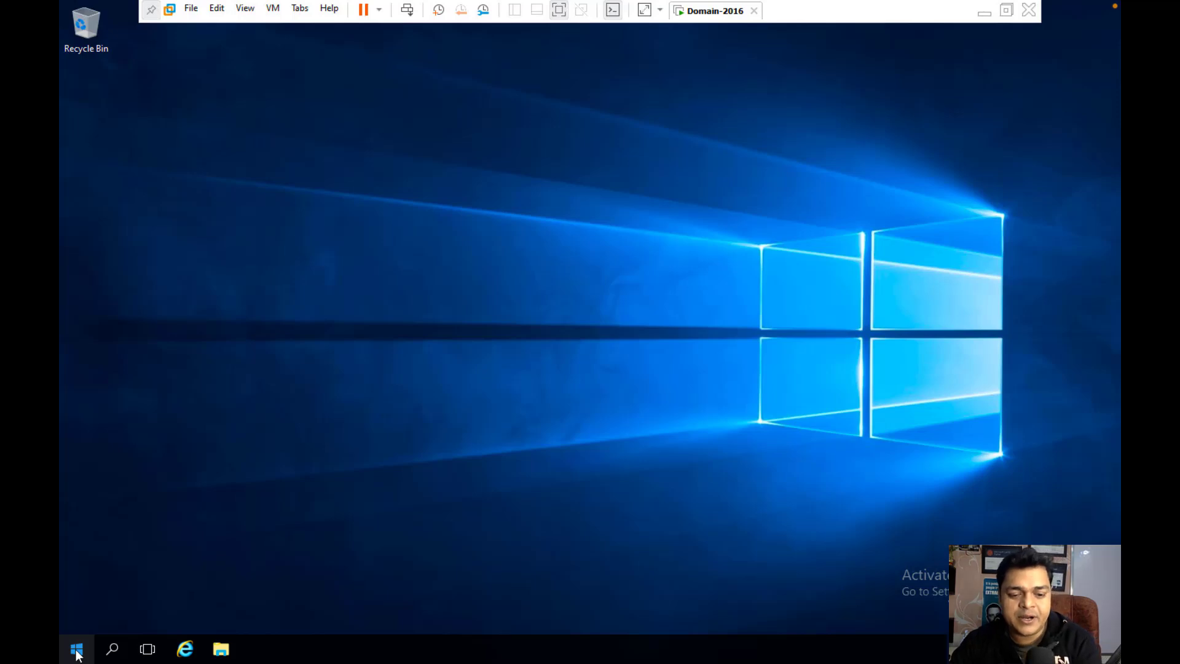
# Launch Disk Management with diskmgmt.msc from the Run prompt.
pyautogui.press('super+r')
pyautogui.write('disk')
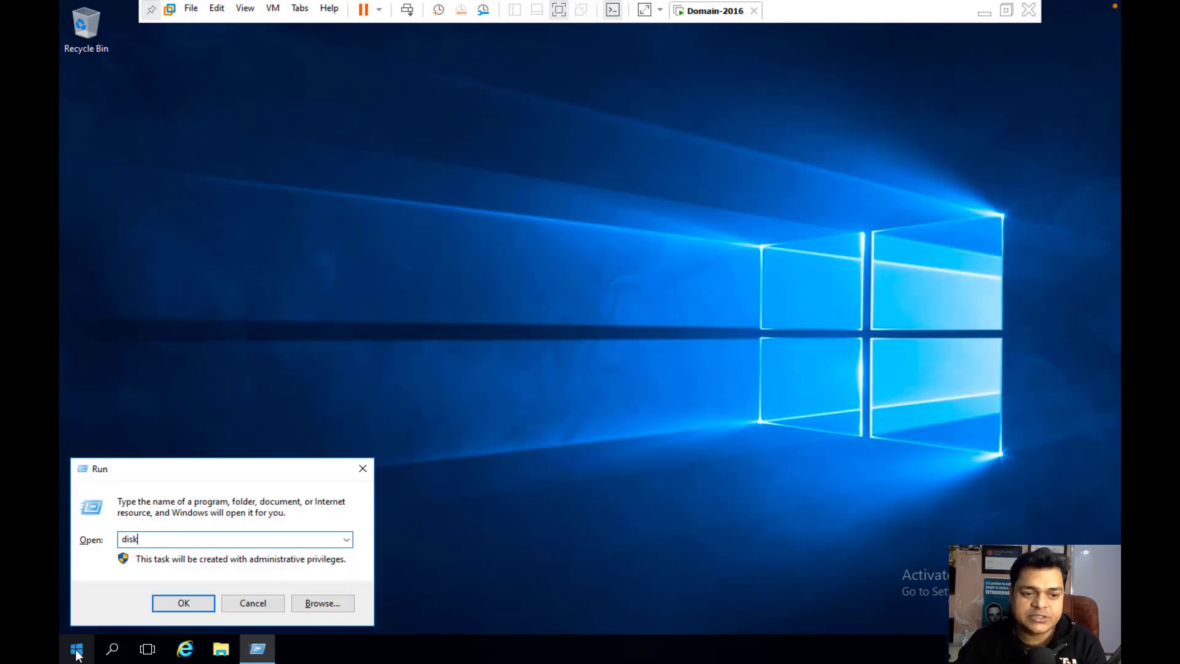
pyautogui.write('mgmt.msc')
pyautogui.press('Return')
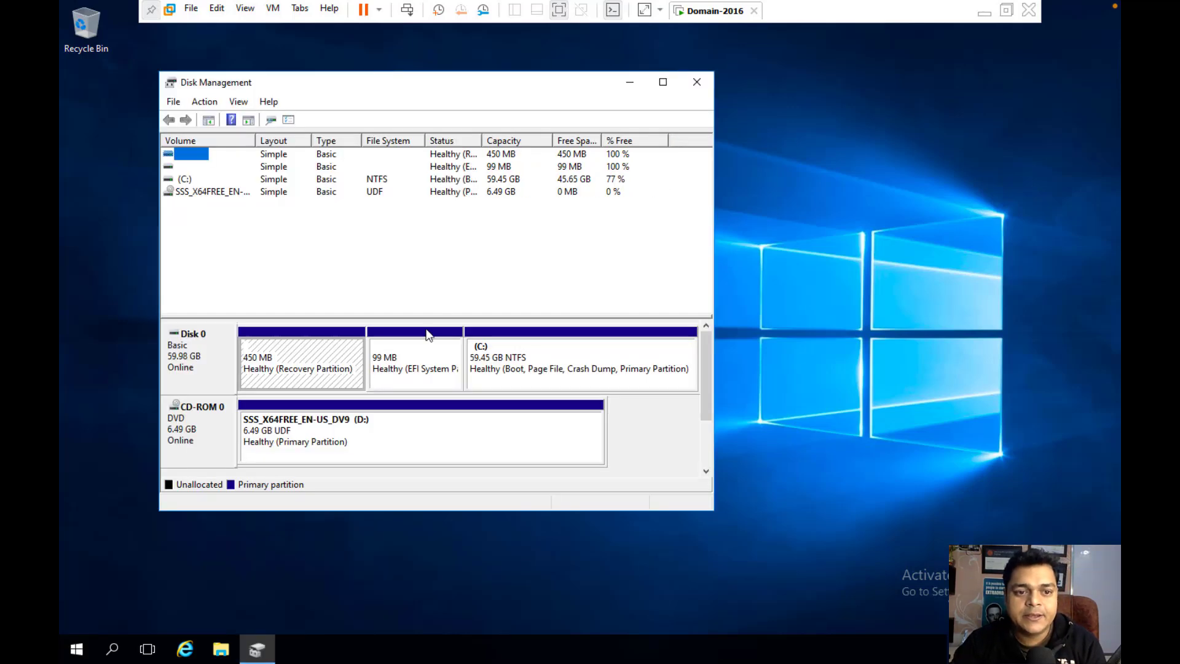
# Maximize Disk Management and shrink the C: partition by 15000 MB.
pyautogui.click(663, 83)
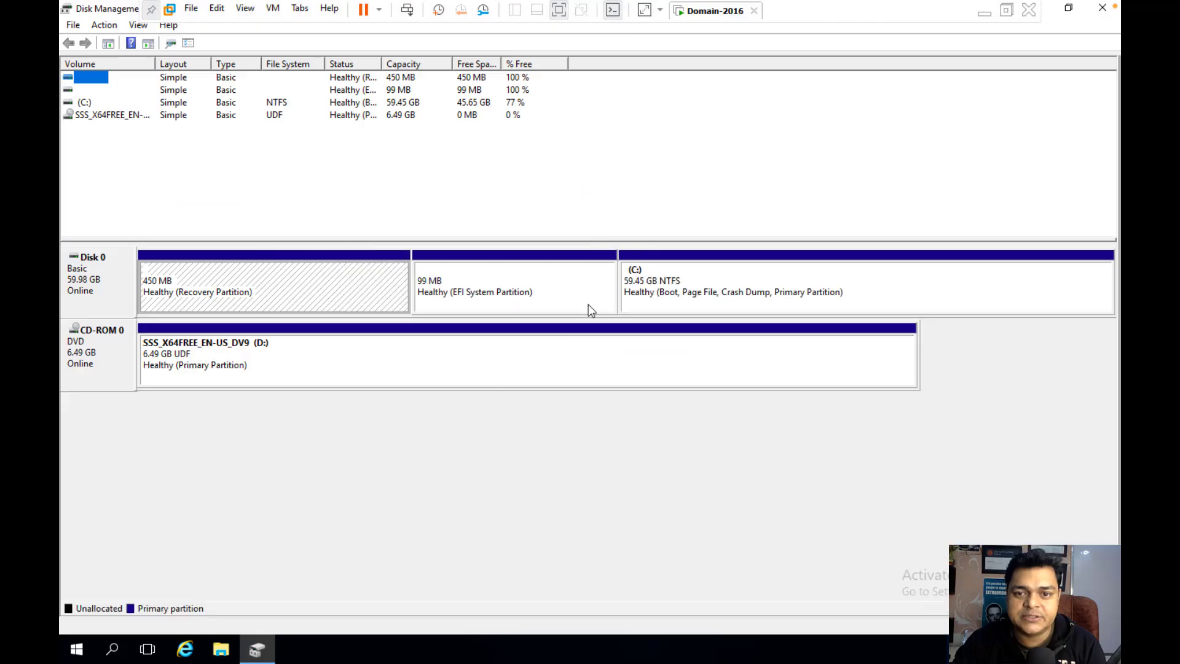
pyautogui.rightClick(737, 285)
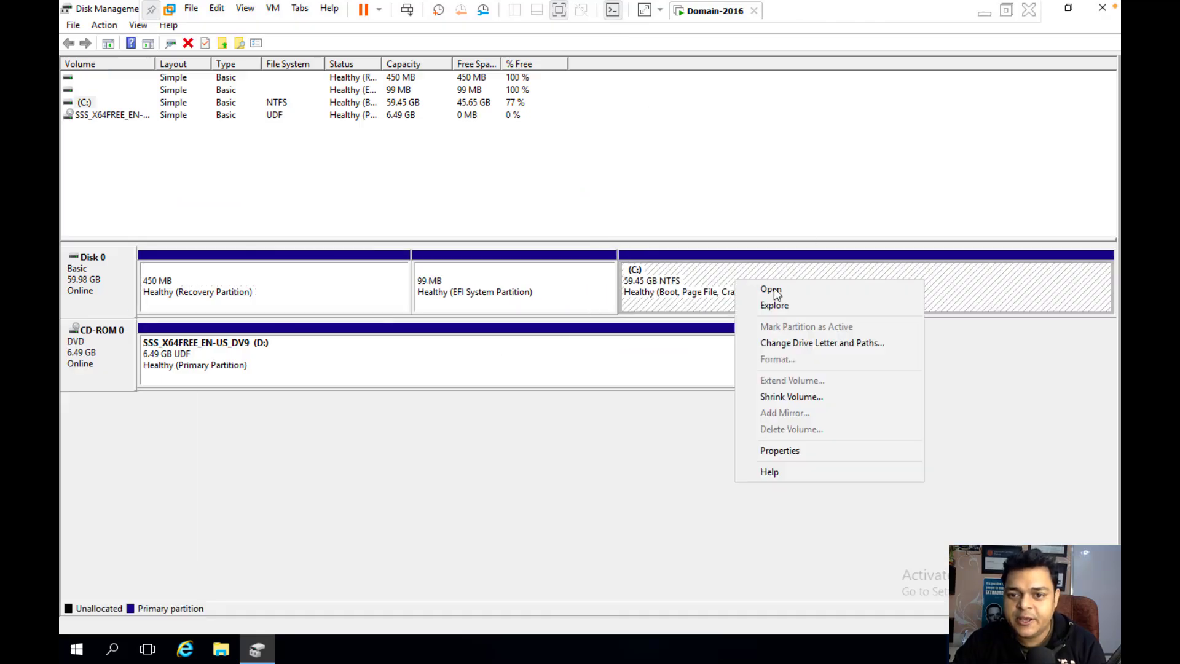
pyautogui.click(779, 397)
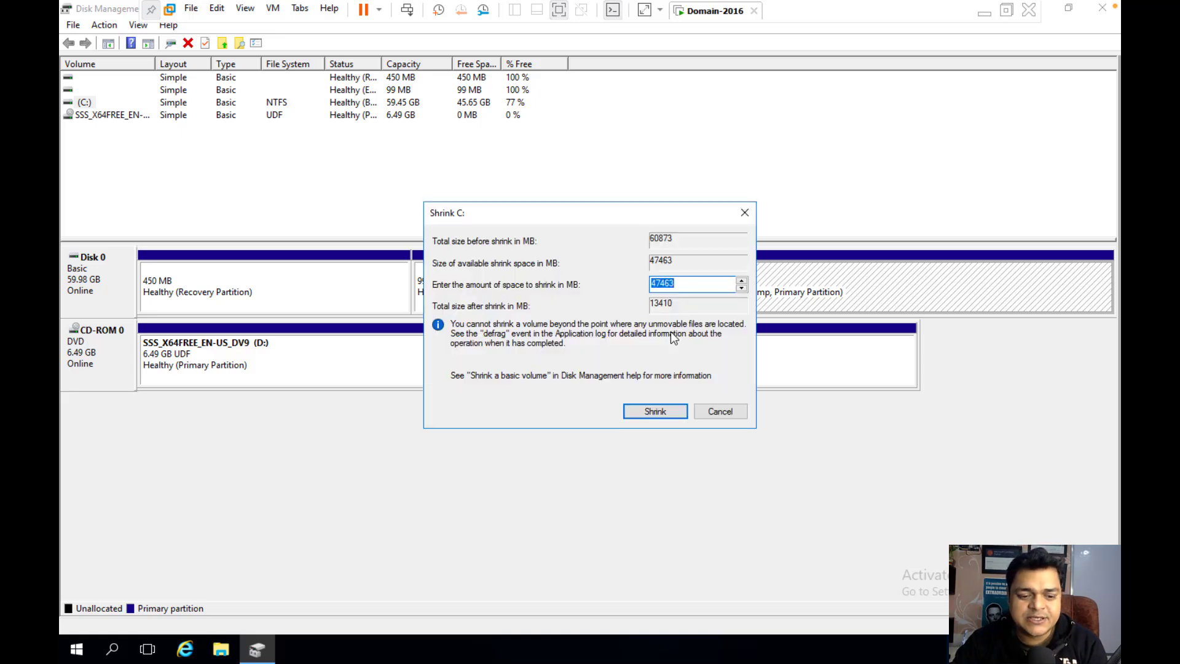
pyautogui.write('15000')
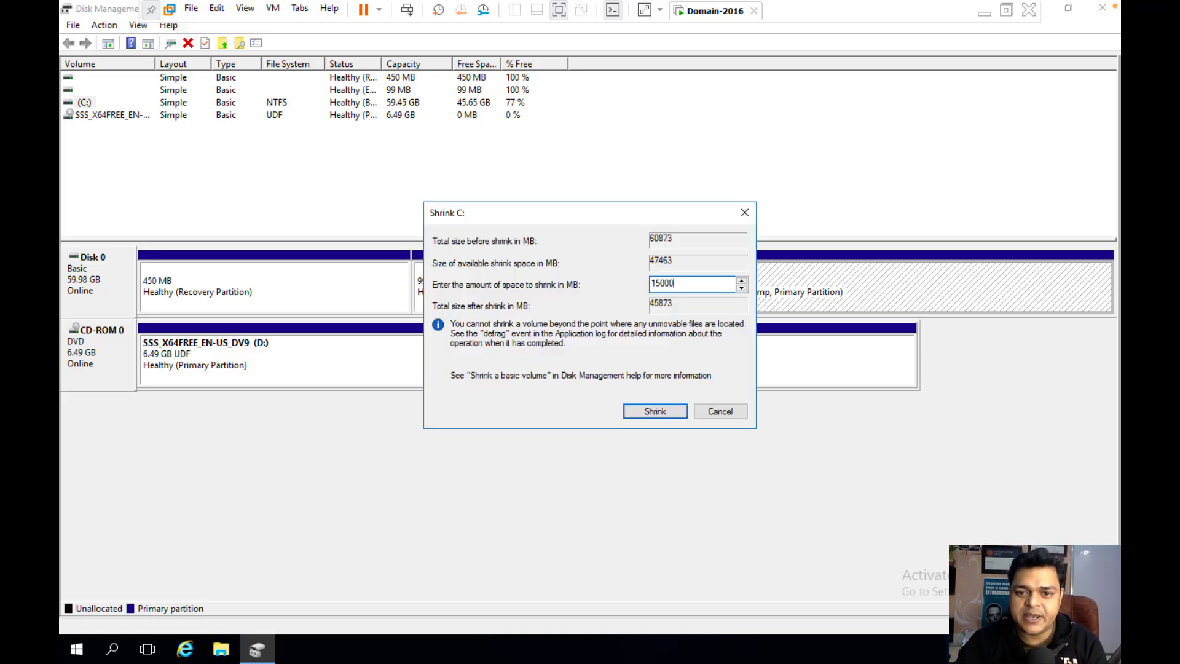
pyautogui.click(665, 412)
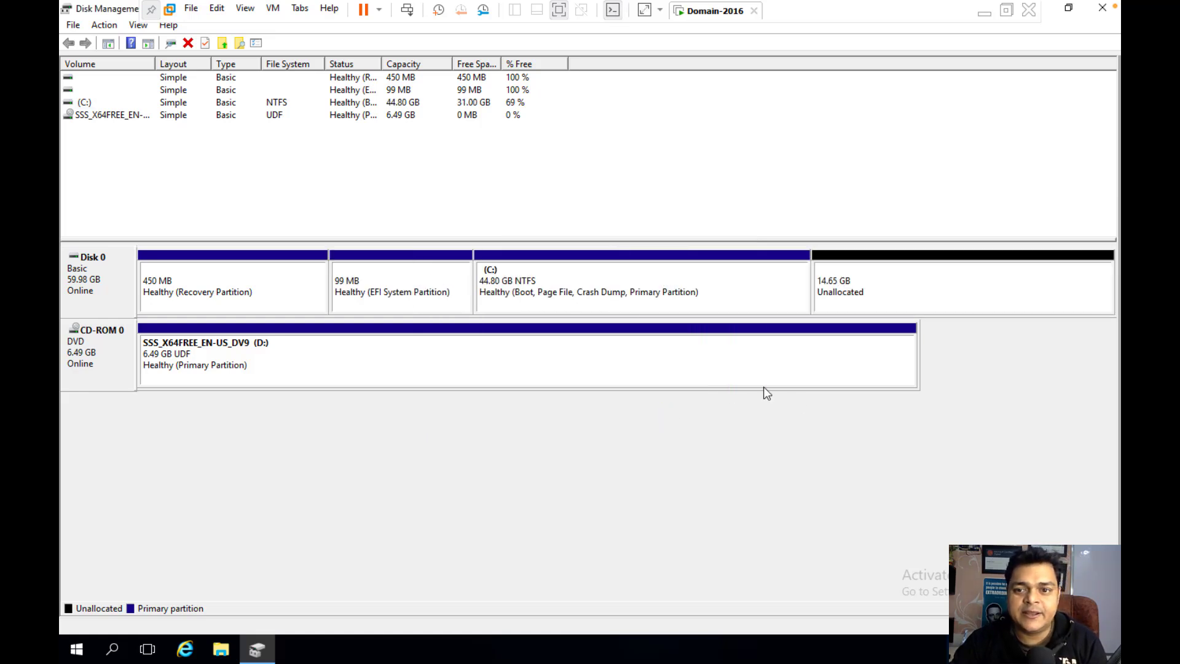
# Create a full-size 14.65 GB NTFS simple volume E: from the unallocated space, then close Disk Management.
pyautogui.rightClick(883, 283)
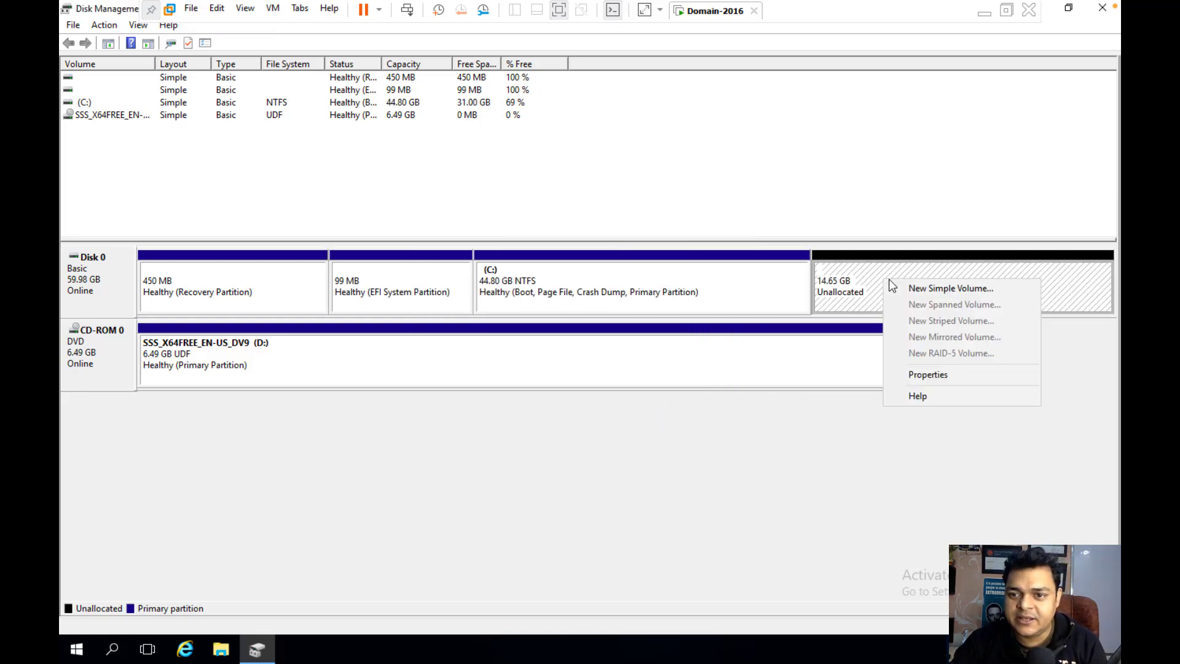
pyautogui.click(925, 288)
pyautogui.click(353, 345)
pyautogui.click(346, 342)
pyautogui.click(346, 342)
pyautogui.click(347, 342)
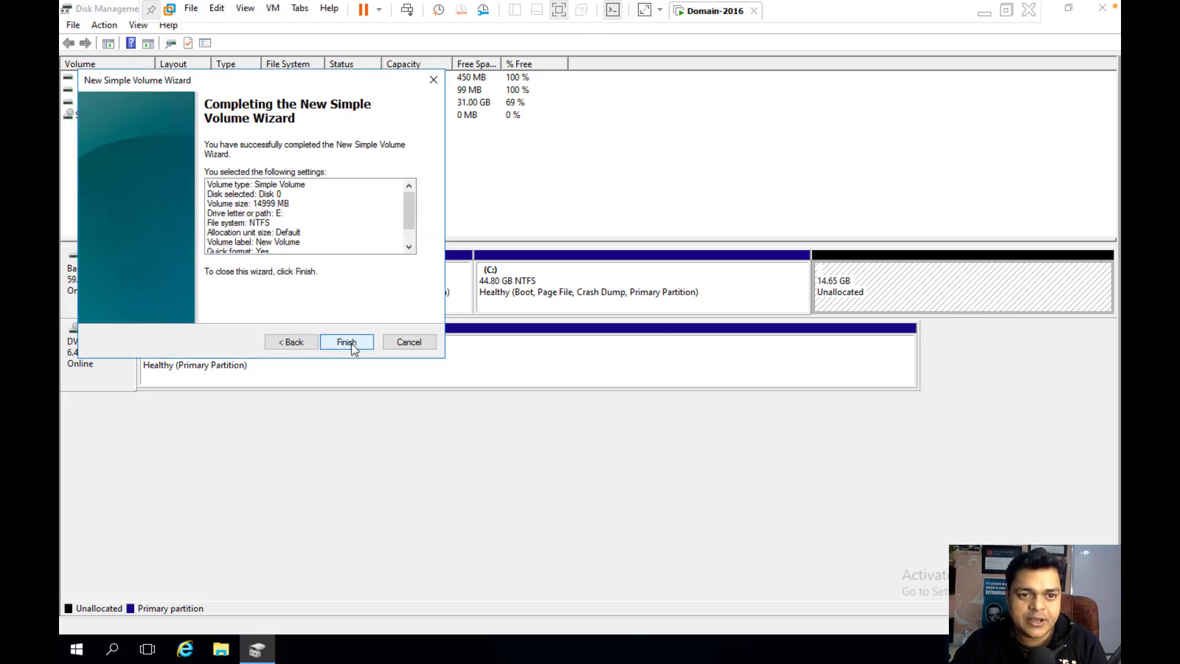
pyautogui.click(346, 341)
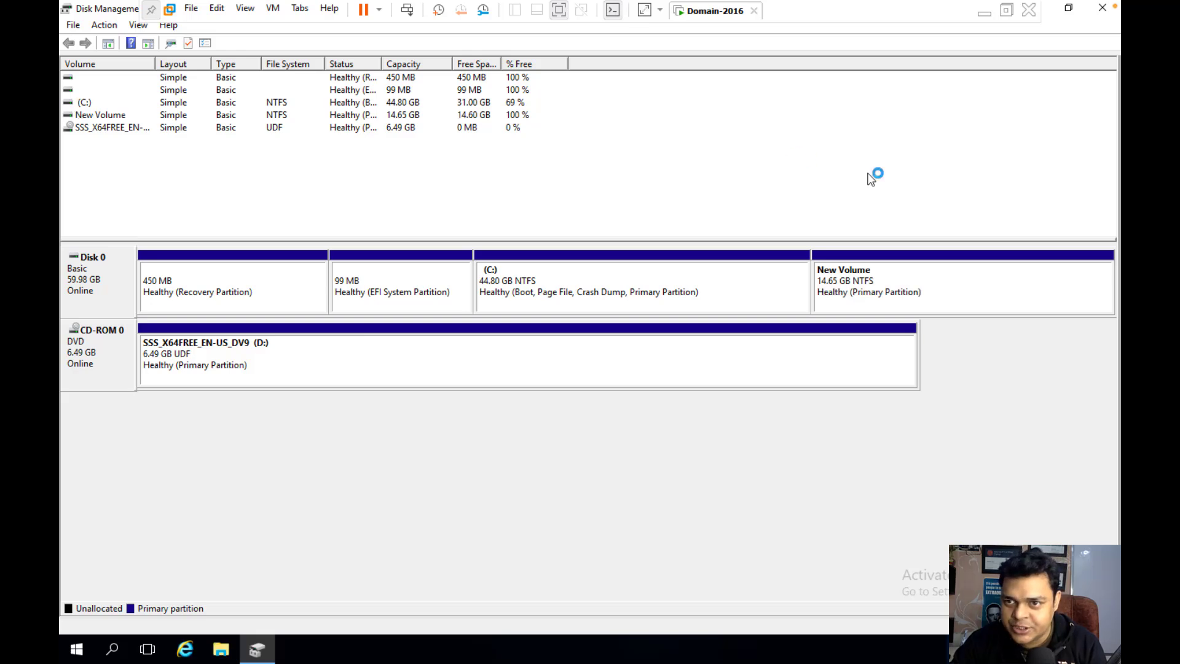
pyautogui.click(1102, 10)
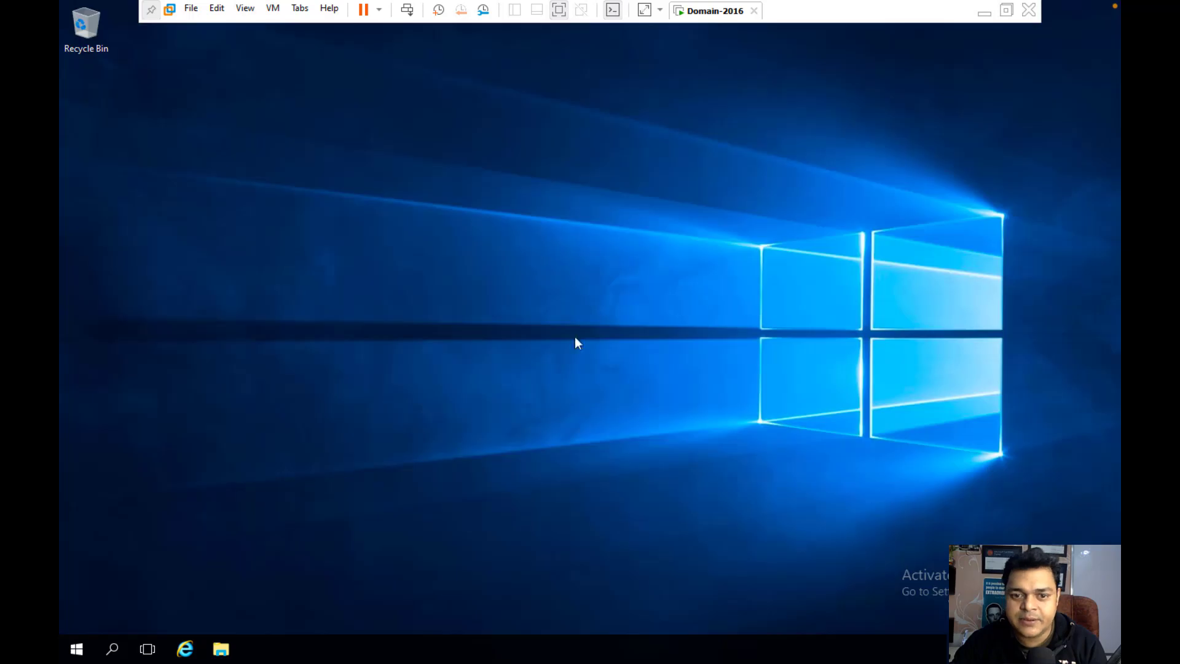
# Create a new folder named 'local' on New Volume (E:).
pyautogui.click(223, 650)
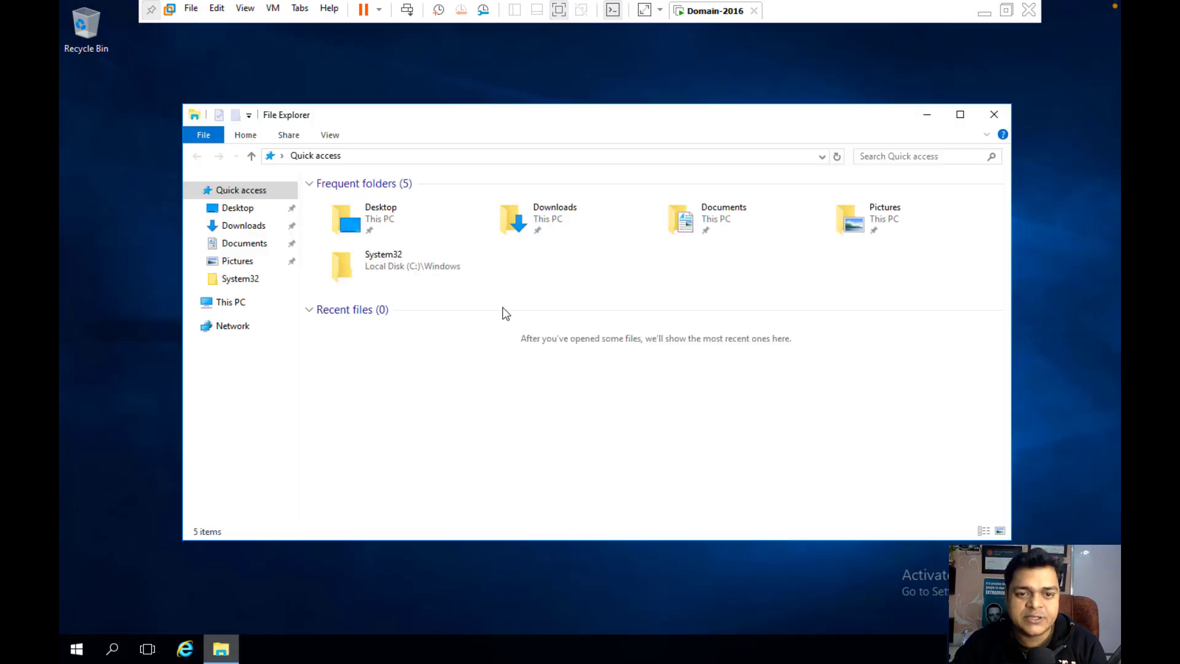
pyautogui.click(229, 302)
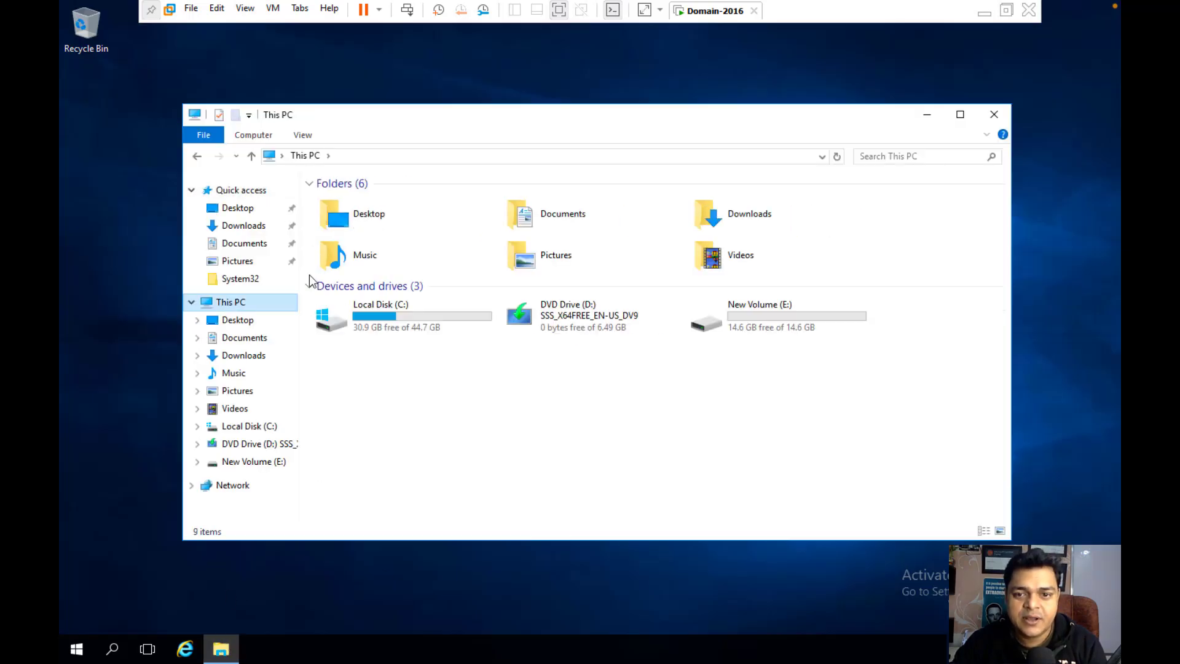
pyautogui.click(780, 317)
pyautogui.doubleClick(780, 317)
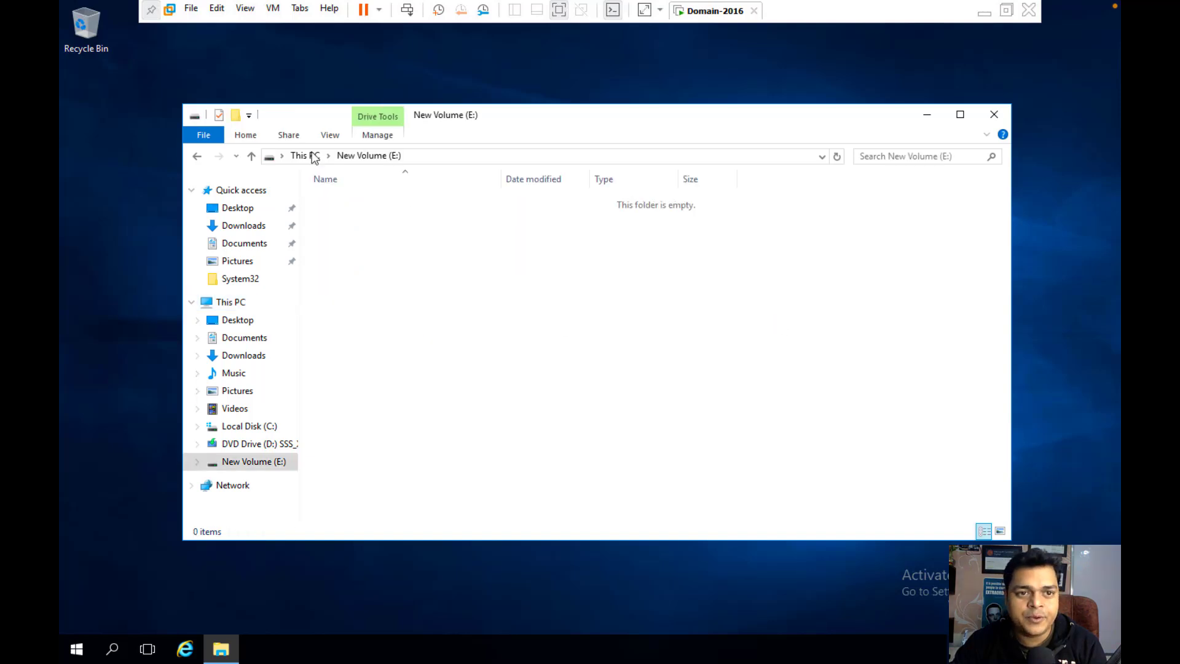
pyautogui.click(236, 116)
pyautogui.write('local')
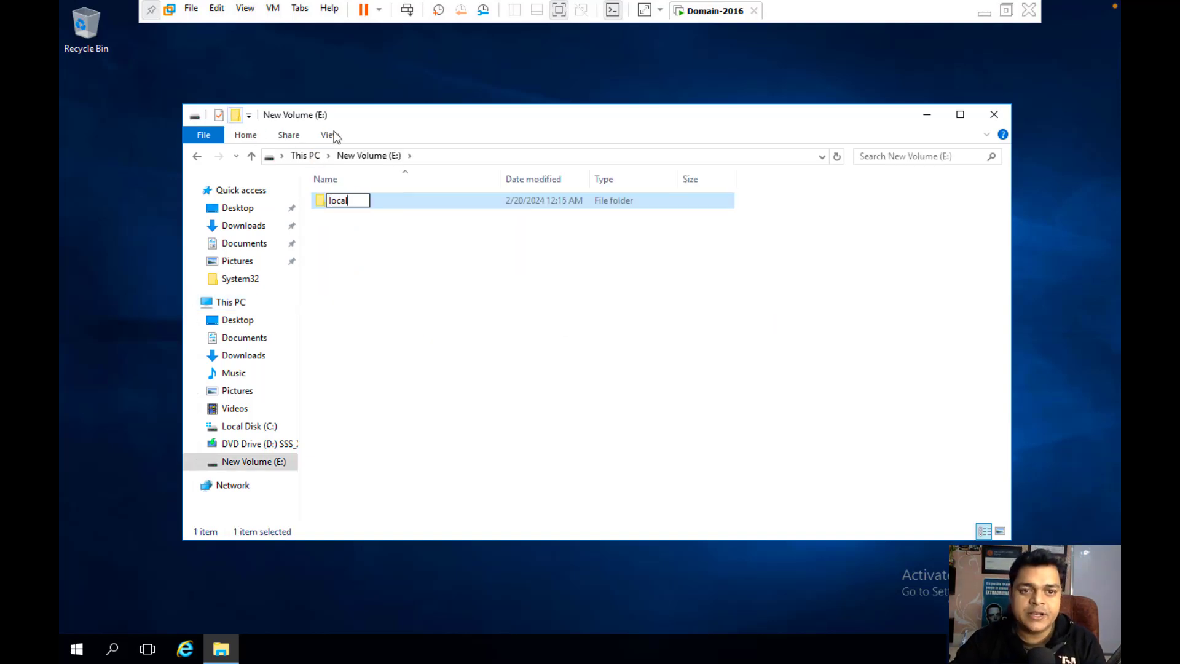
pyautogui.click(377, 271)
# Share the 'local' folder through Advanced Sharing, giving Everyone Full Control.
pyautogui.rightClick(342, 207)
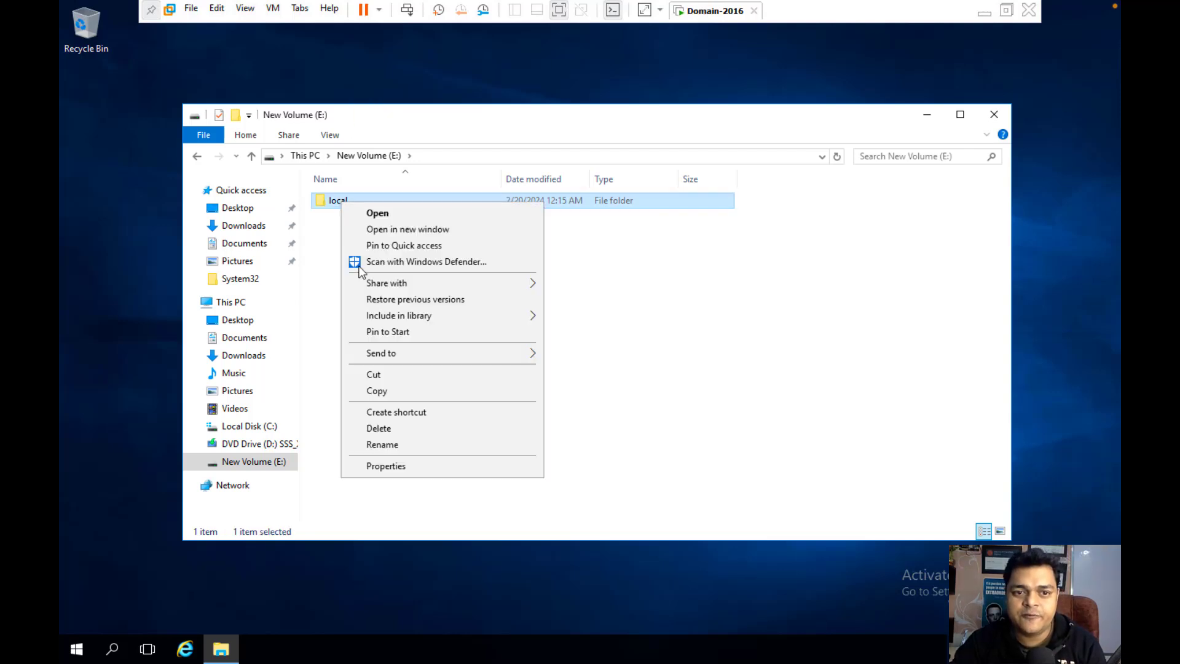
pyautogui.click(388, 471)
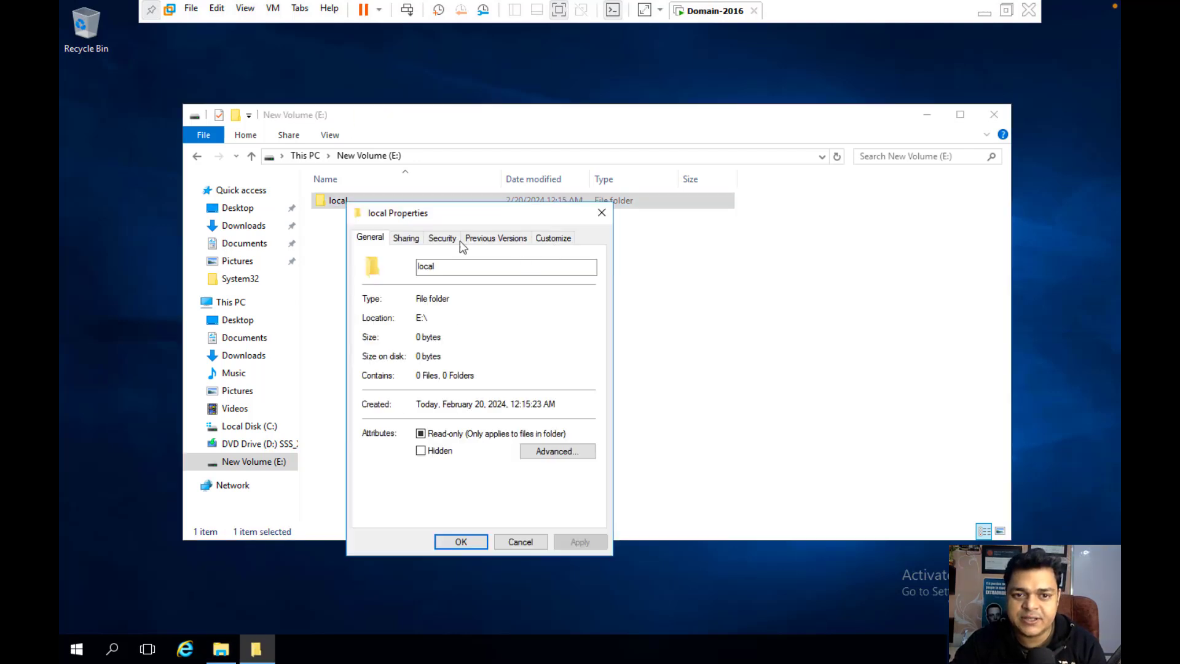
pyautogui.click(406, 237)
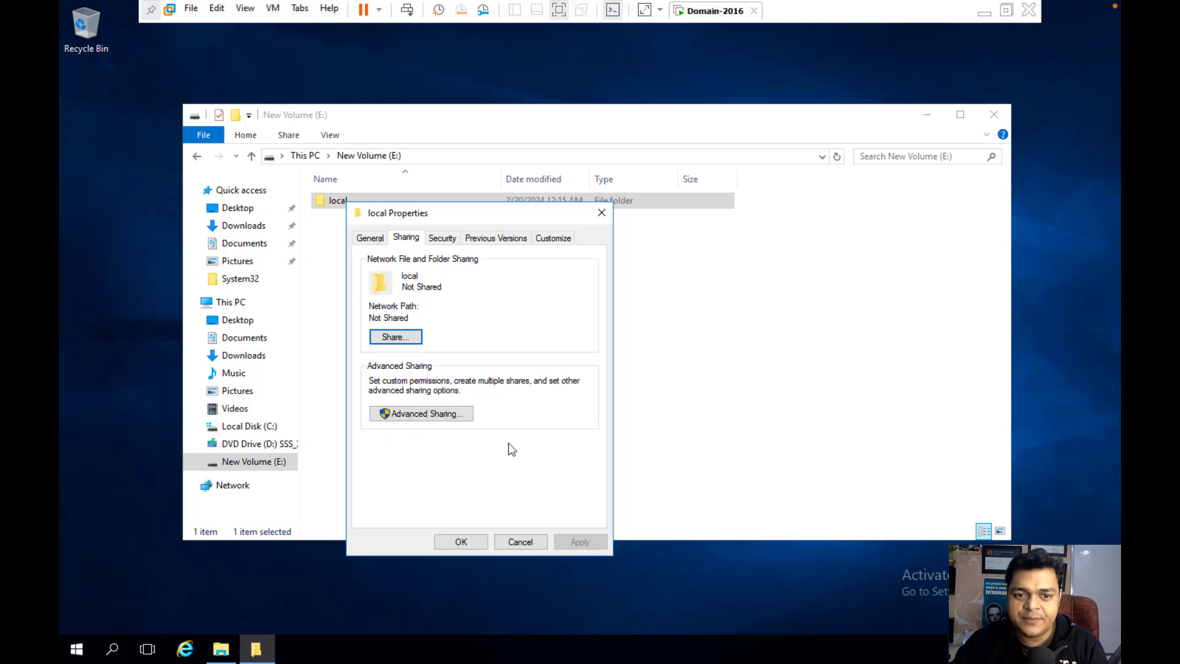
pyautogui.click(452, 414)
pyautogui.click(369, 263)
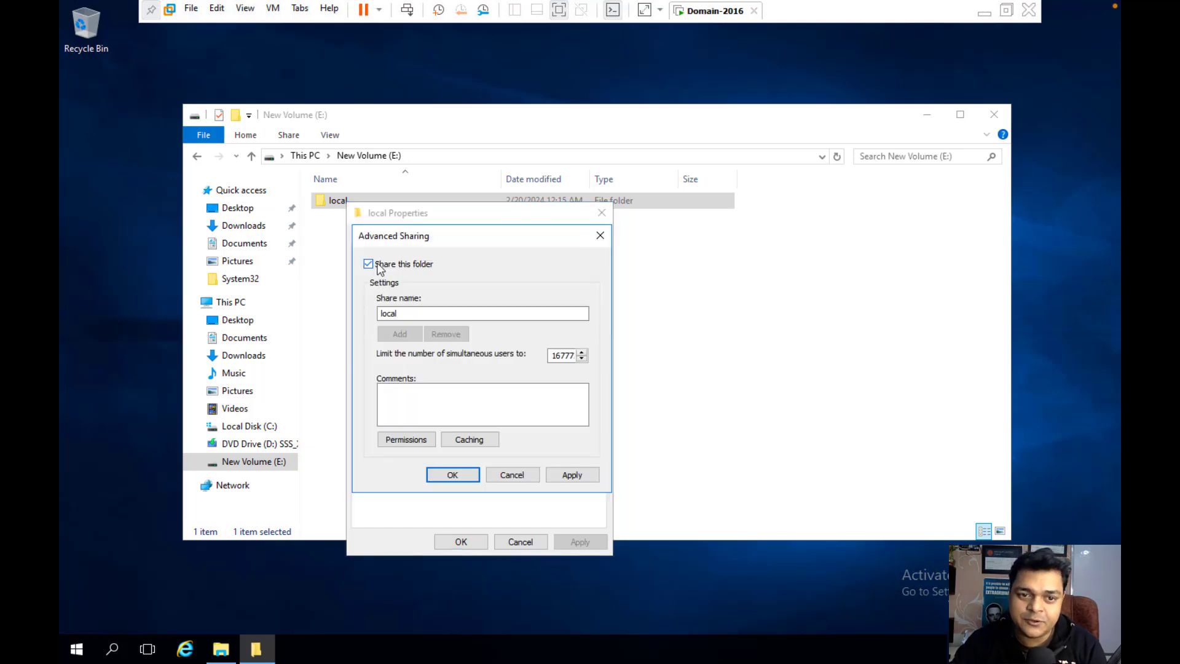
pyautogui.click(415, 439)
pyautogui.click(540, 426)
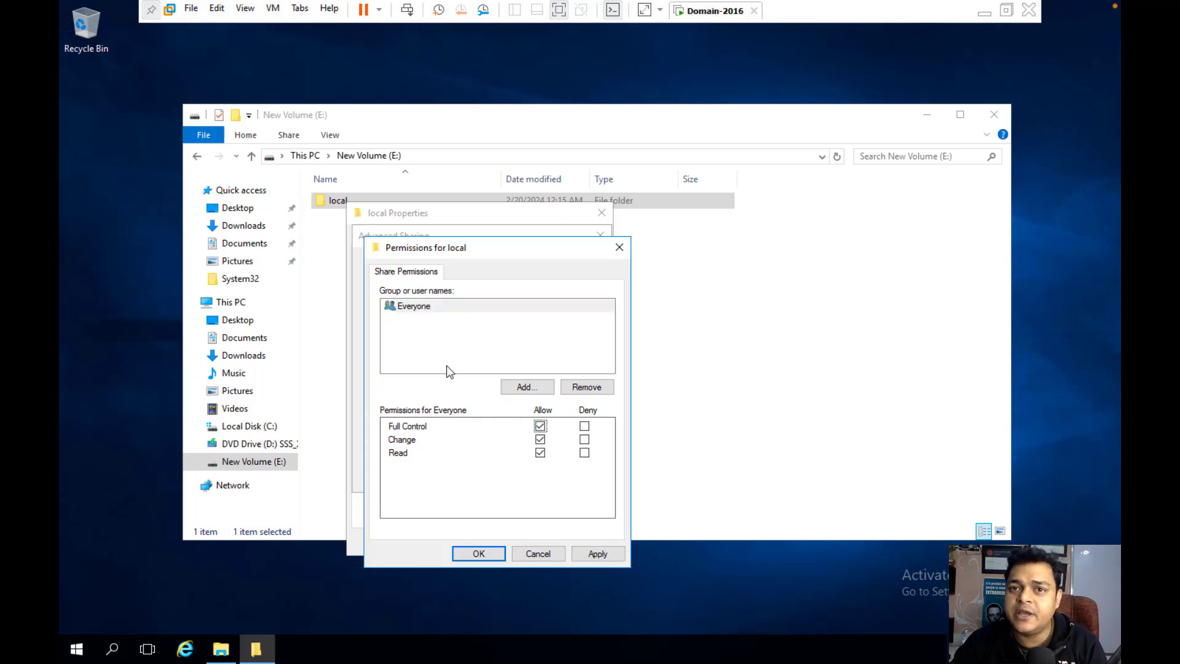
pyautogui.click(597, 553)
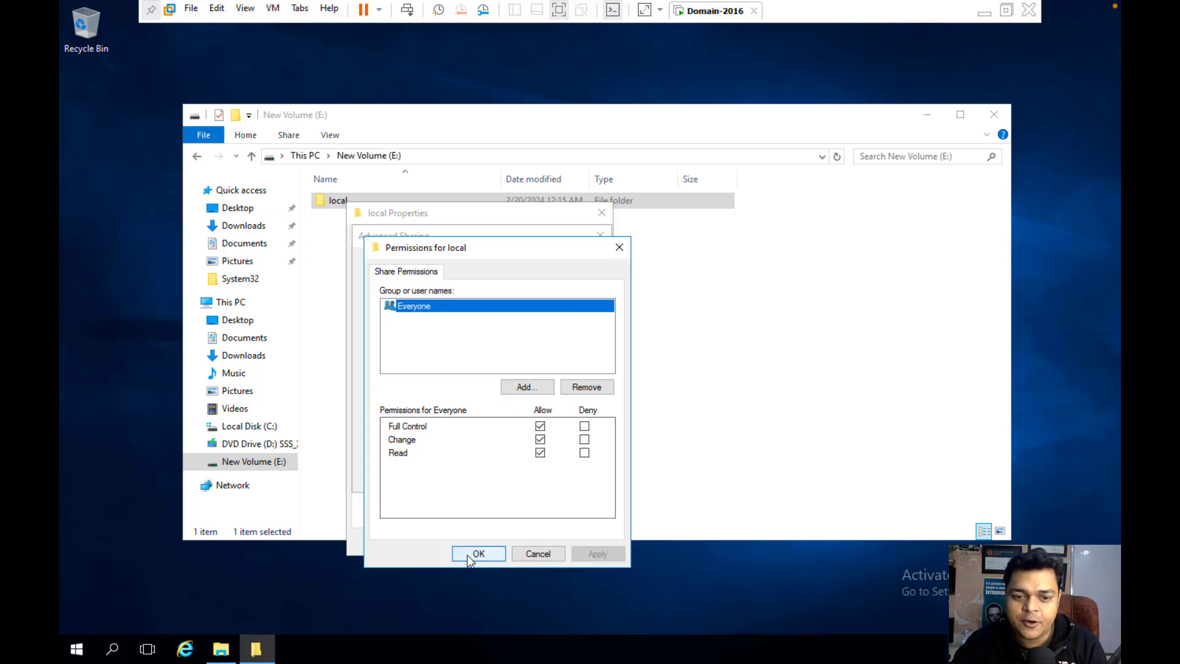
pyautogui.click(483, 553)
pyautogui.click(574, 475)
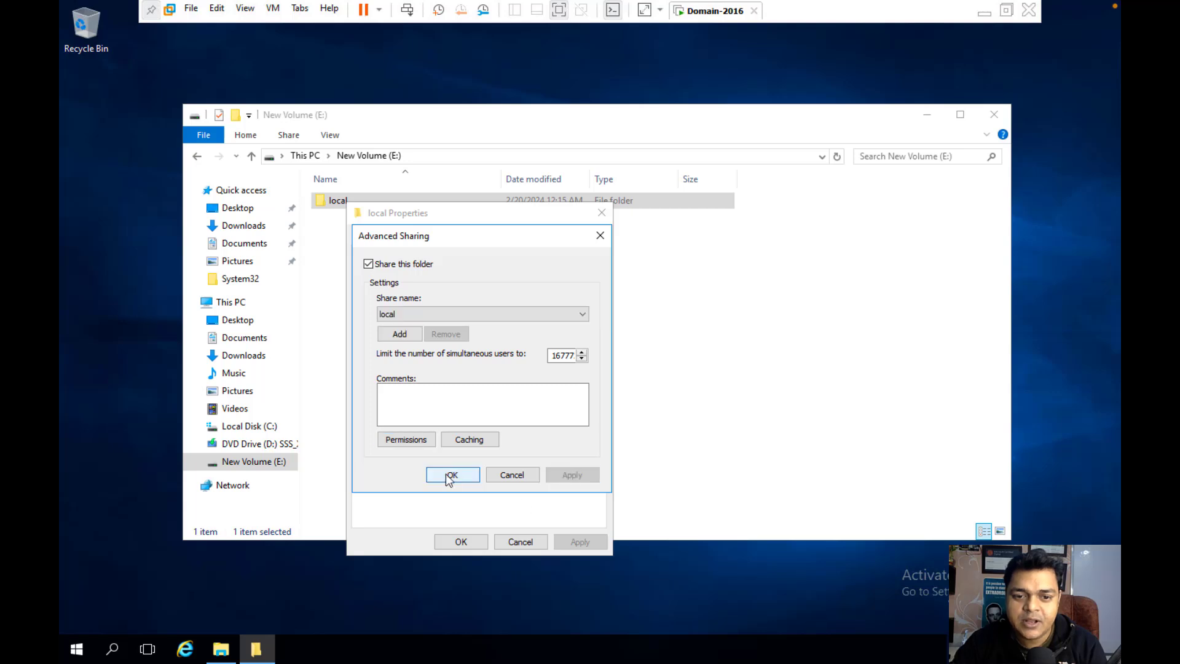
pyautogui.click(446, 474)
pyautogui.click(460, 541)
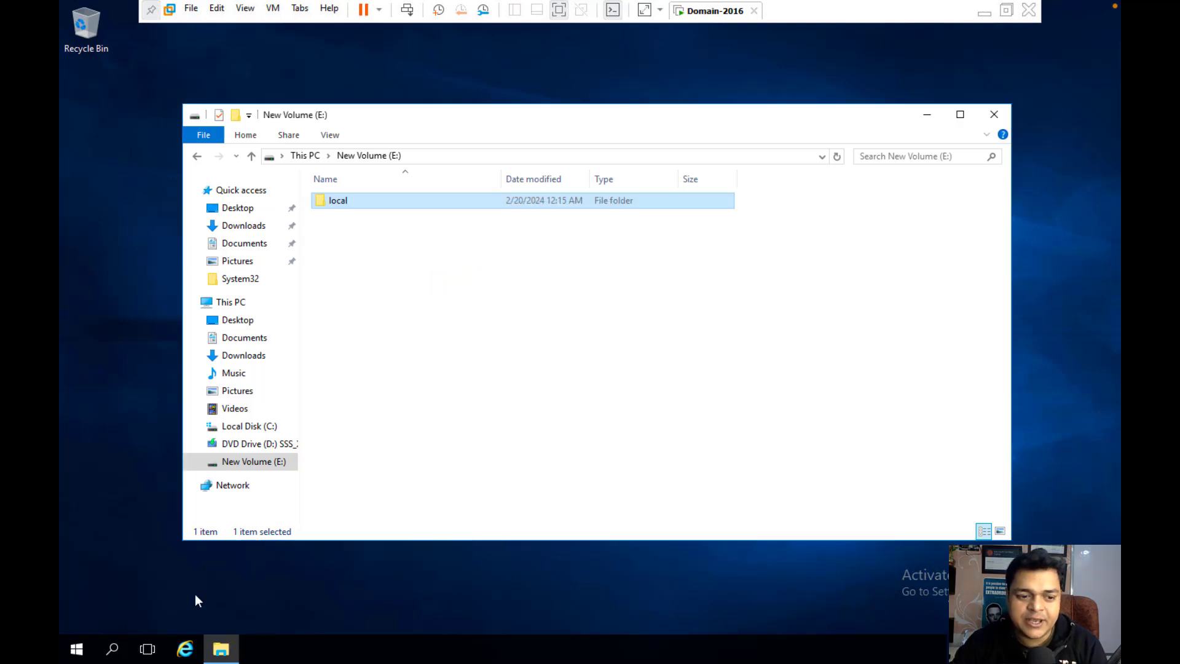
pyautogui.rightClick(78, 649)
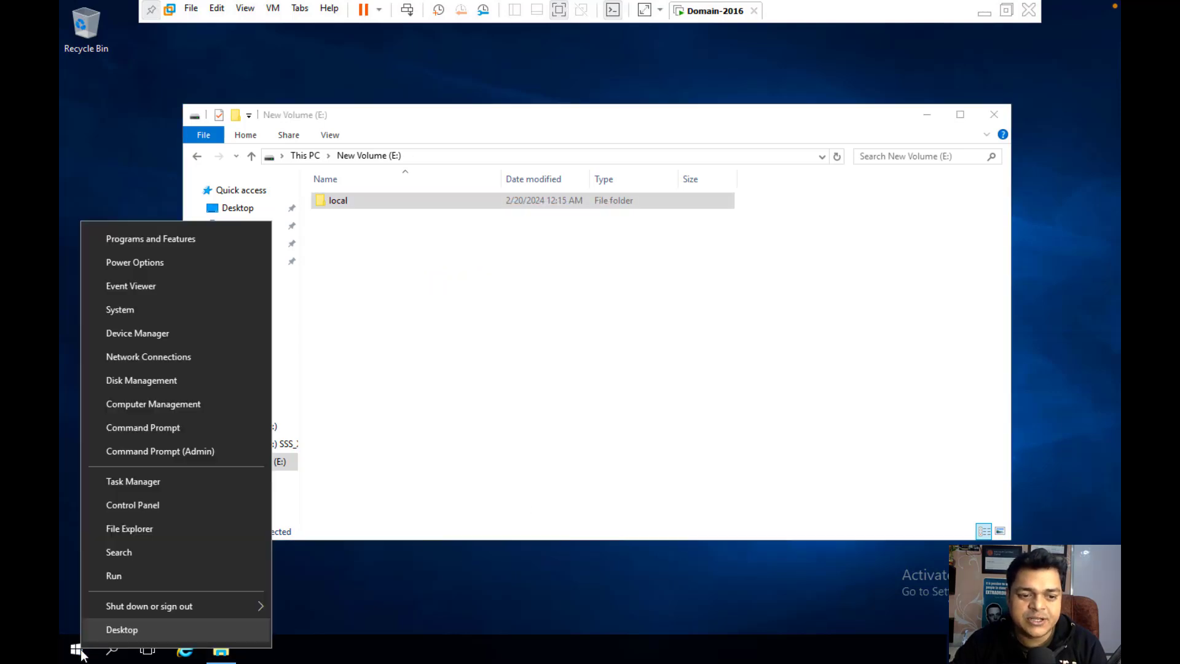
pyautogui.click(143, 578)
pyautogui.write('cmd')
pyautogui.press('Return')
pyautogui.write('ipx')
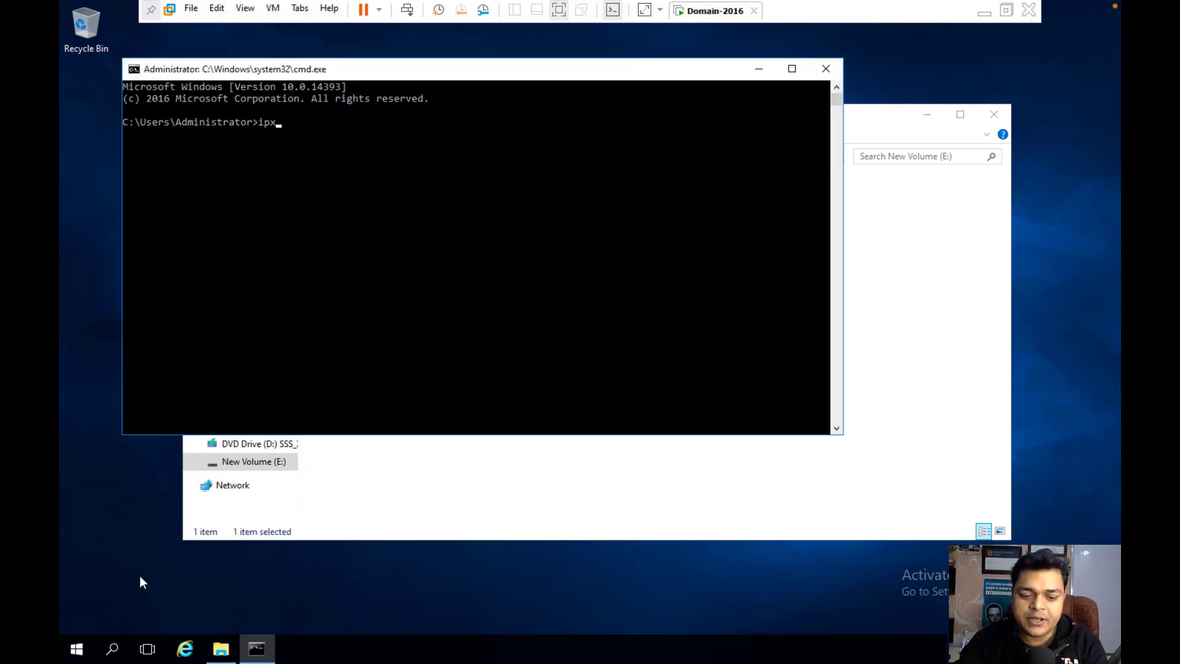
pyautogui.press('BackSpace')
pyautogui.write('cio')
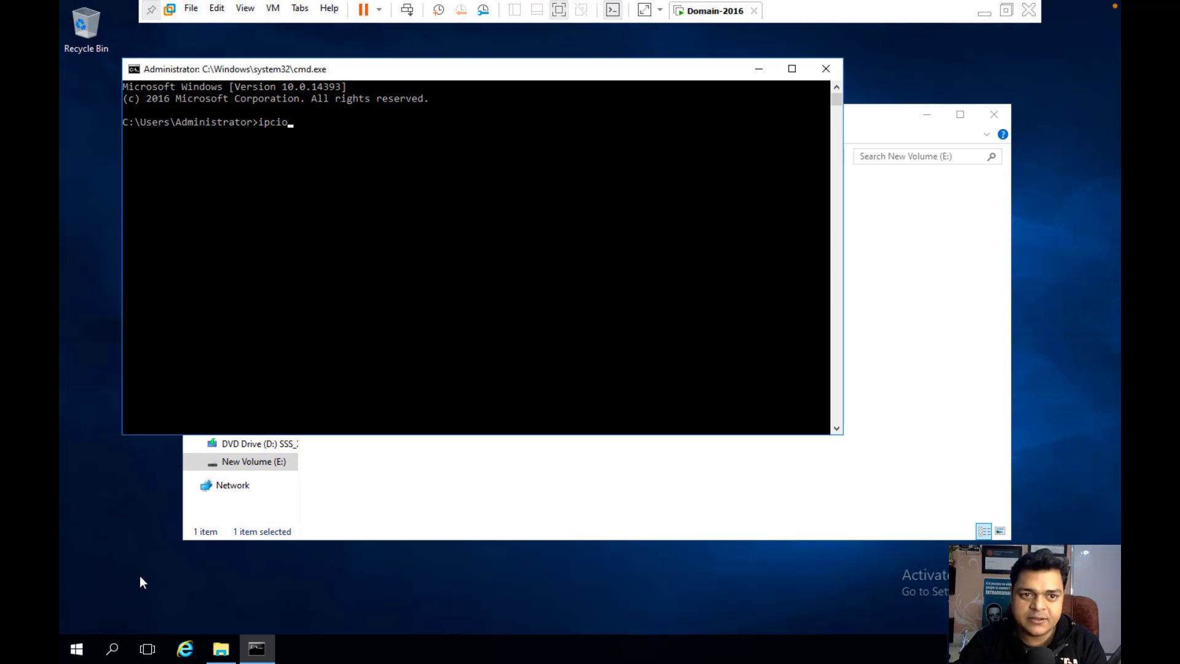
pyautogui.write('nfig')
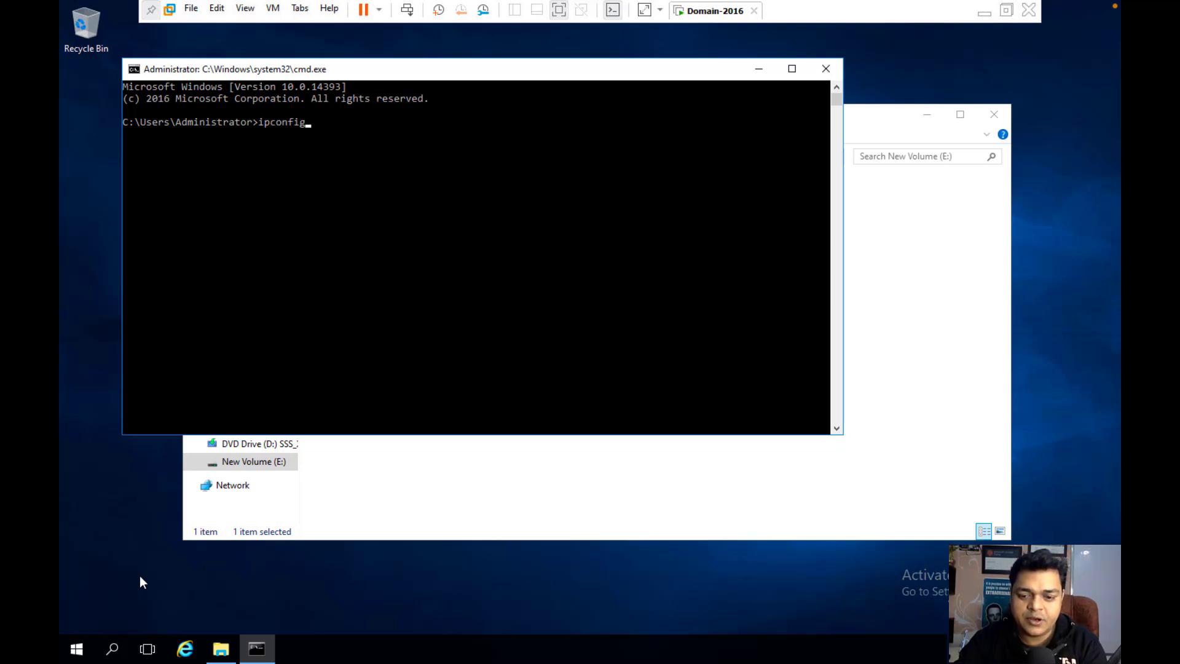
pyautogui.press('Return')
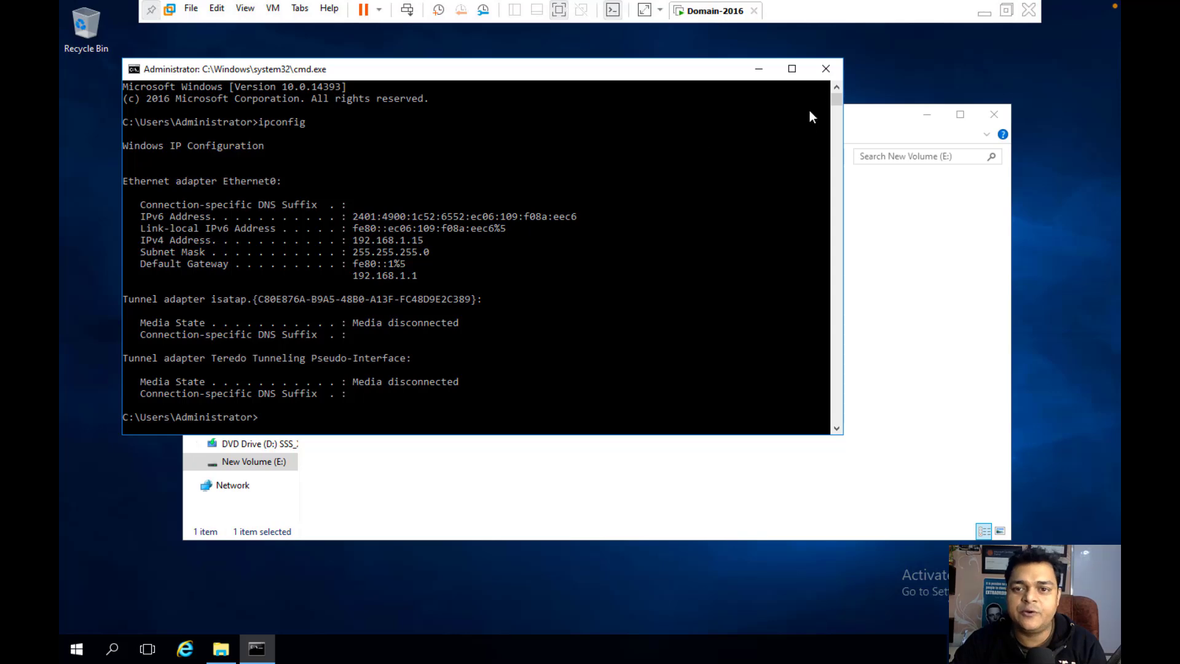
pyautogui.click(834, 69)
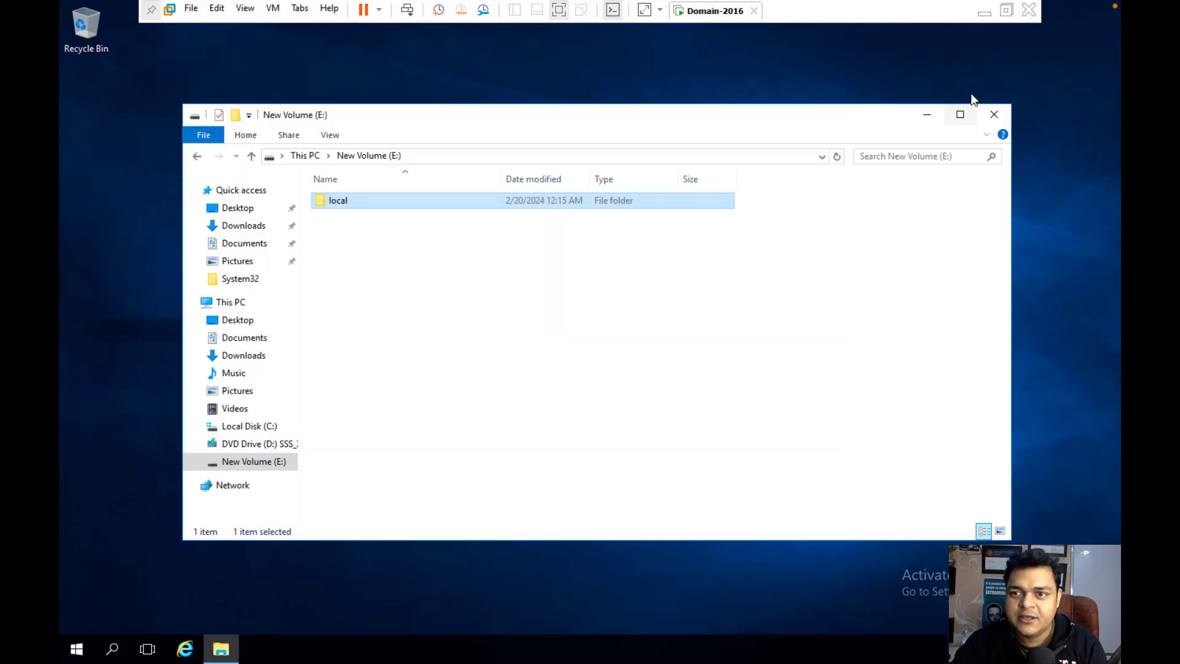
pyautogui.click(978, 15)
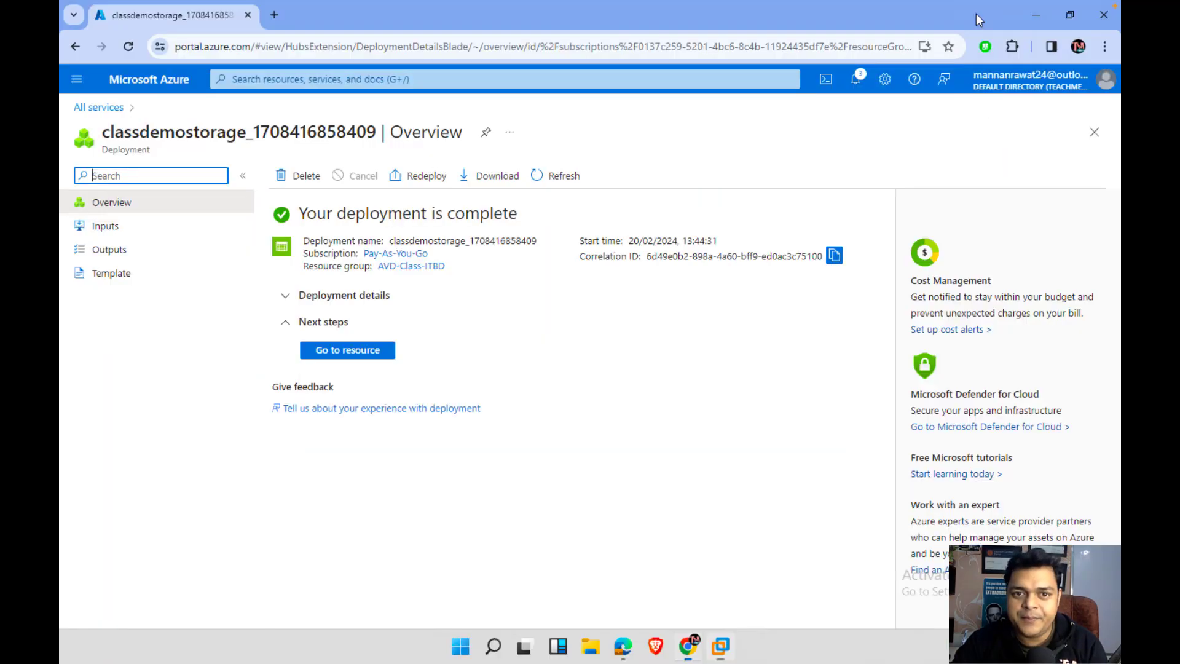
# Minimize the browser and open the host's Run dialog from the Start button menu.
pyautogui.click(1037, 17)
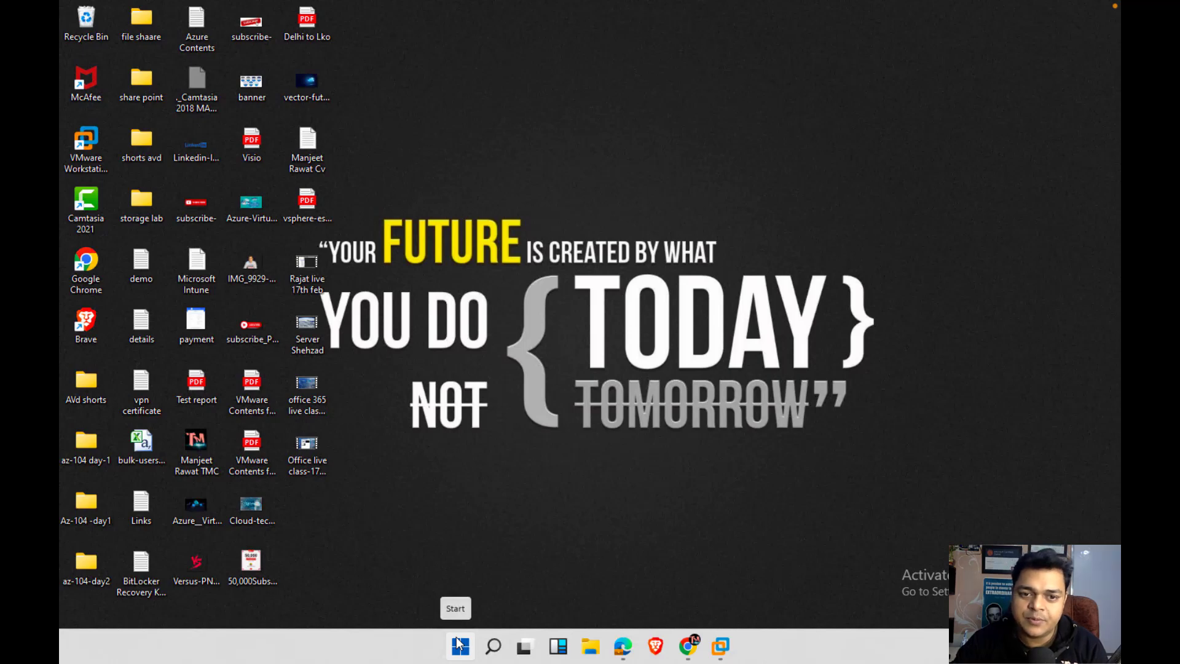
pyautogui.rightClick(496, 650)
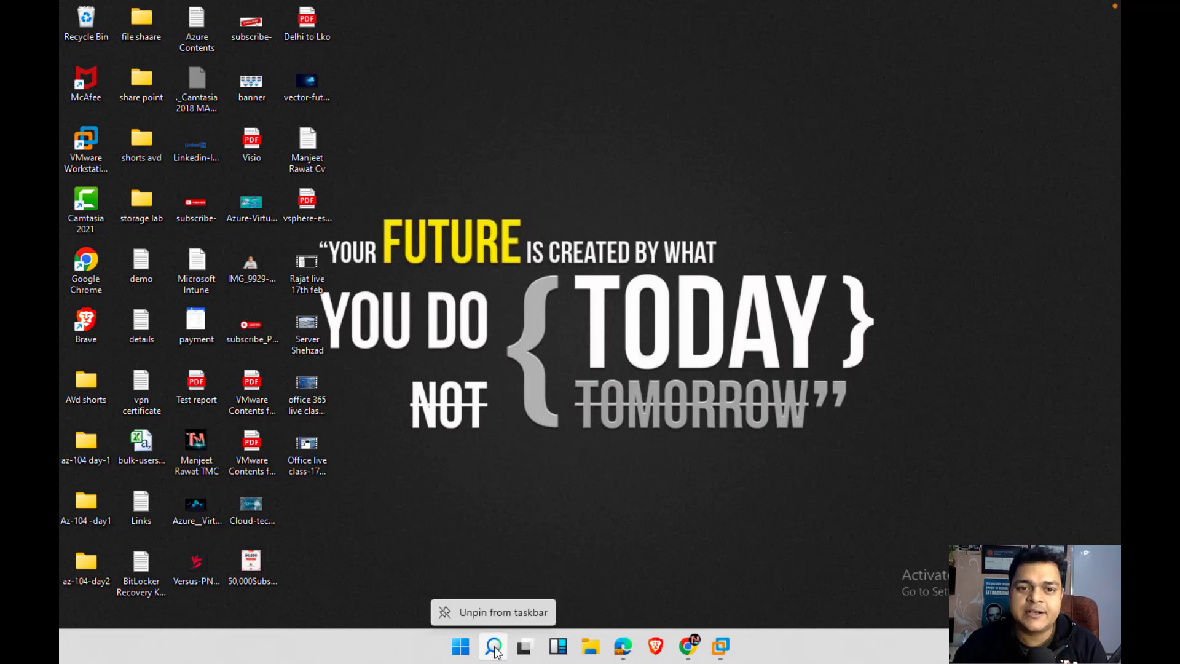
pyautogui.rightClick(462, 646)
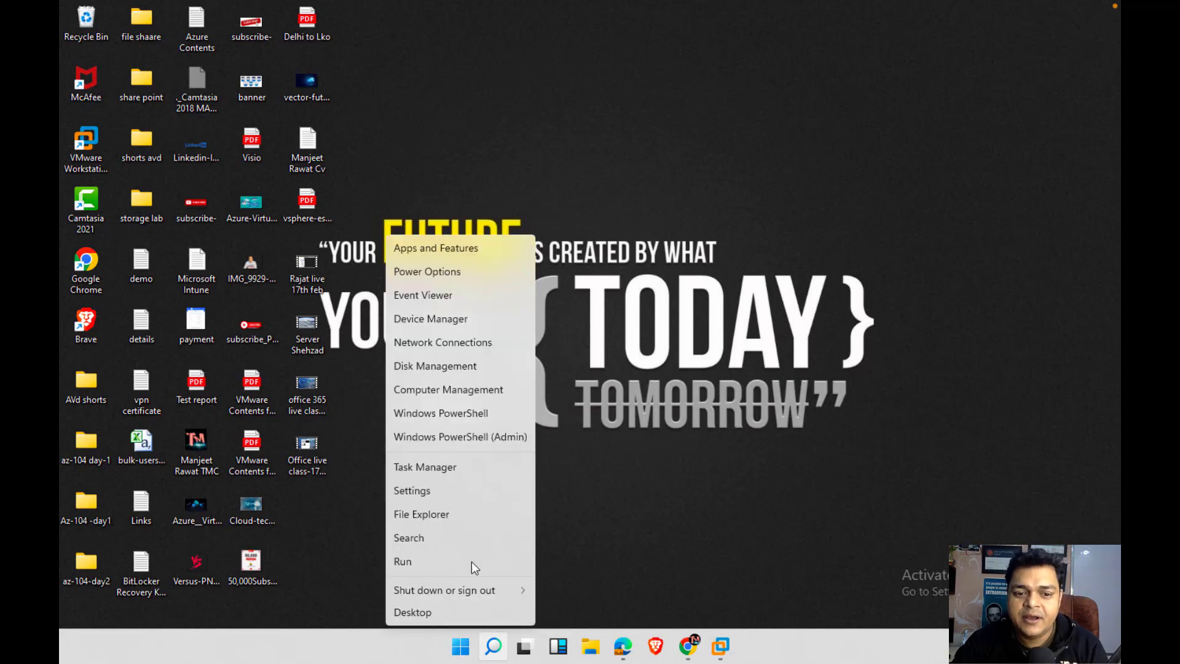
pyautogui.click(448, 564)
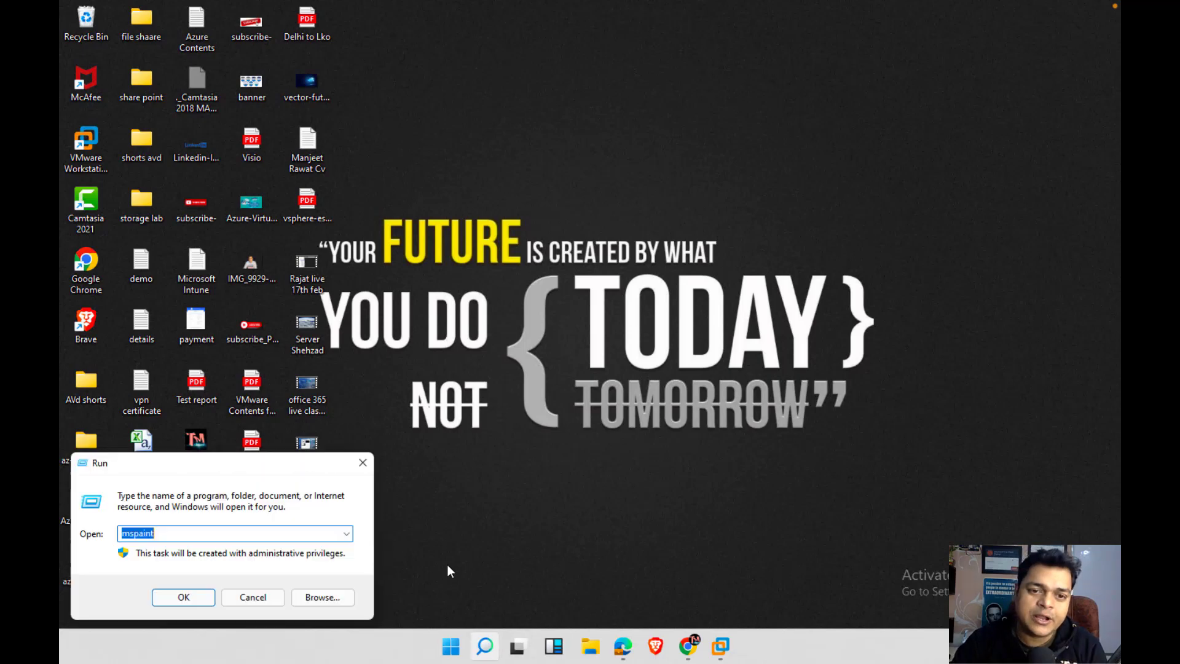
# Connect to \\192.168.1.15 and enter Administrator as the network user name.
pyautogui.write('\\\\')
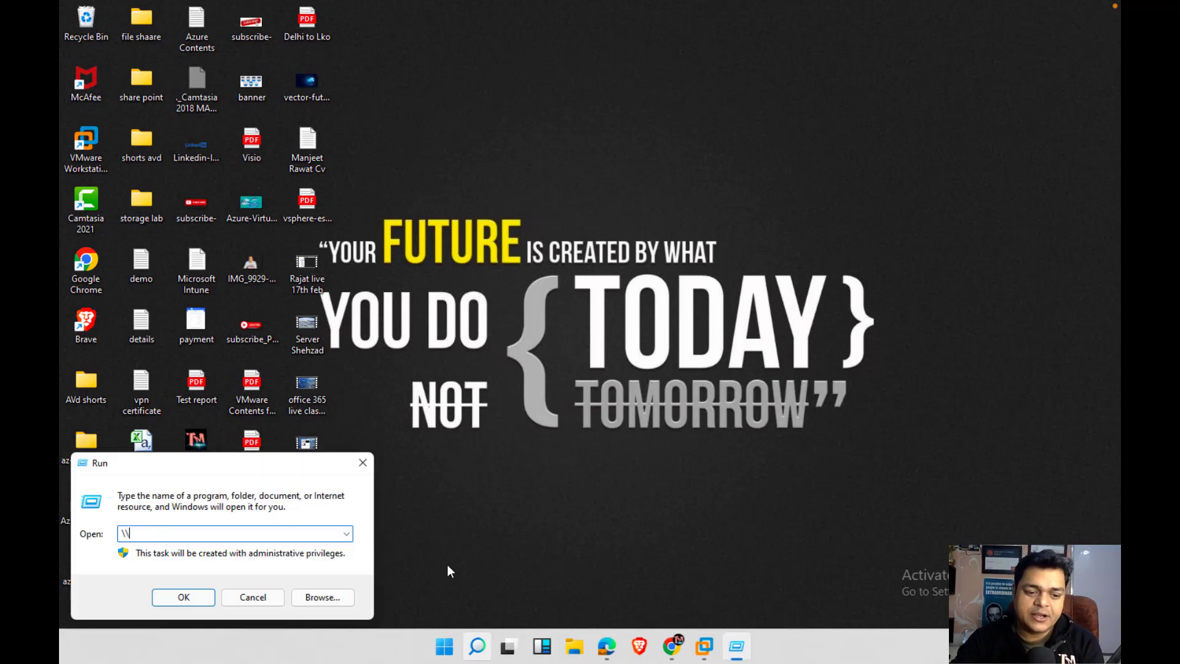
pyautogui.write('192.168.1.15')
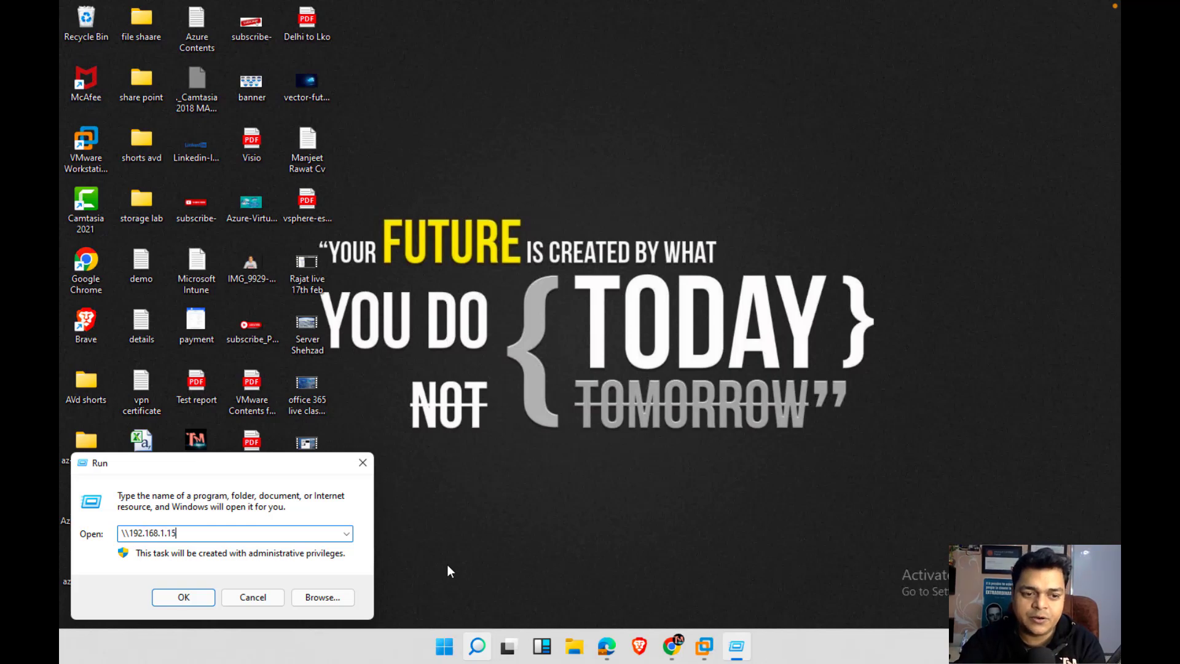
pyautogui.click(176, 595)
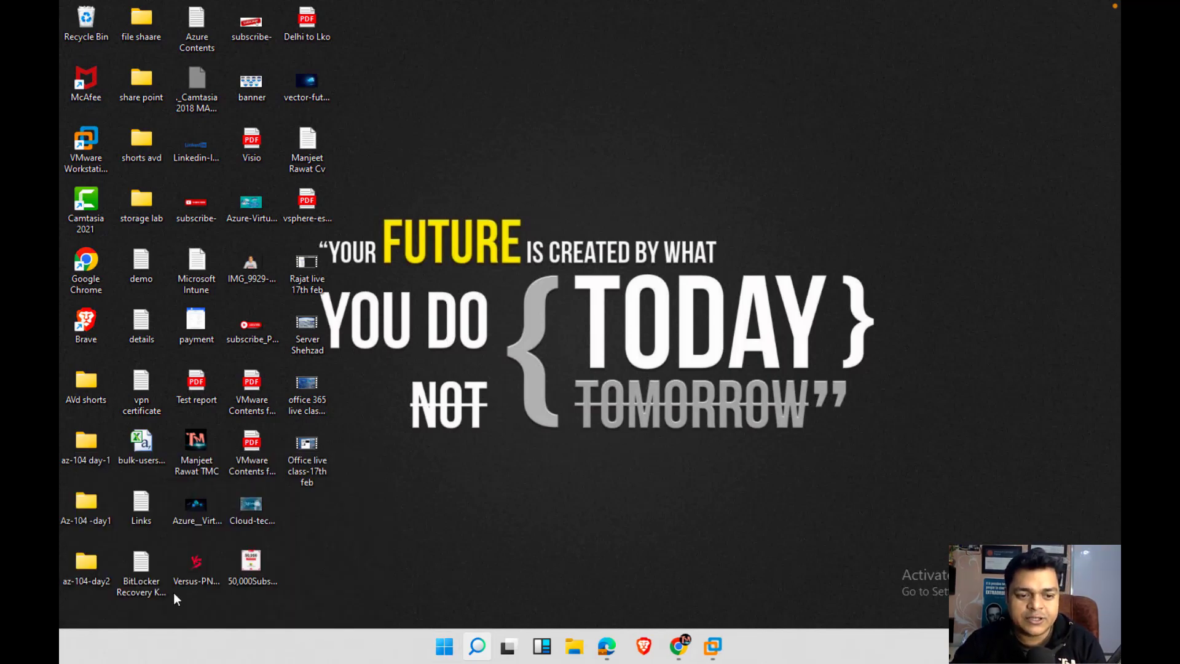
pyautogui.write('Administrator')
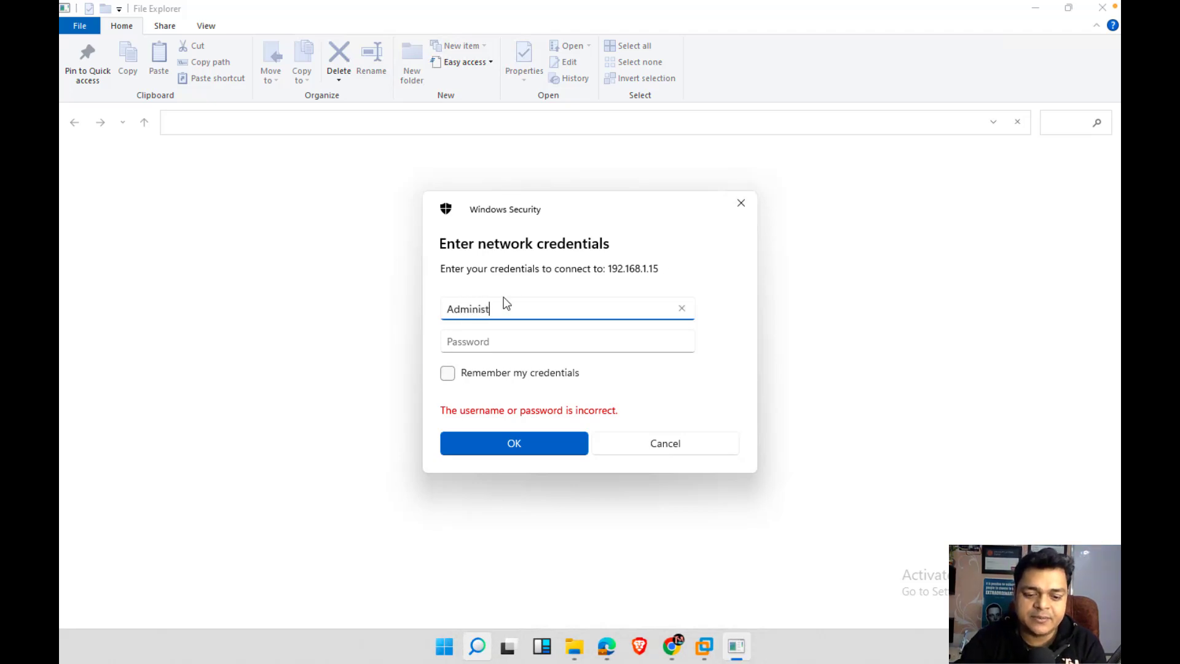
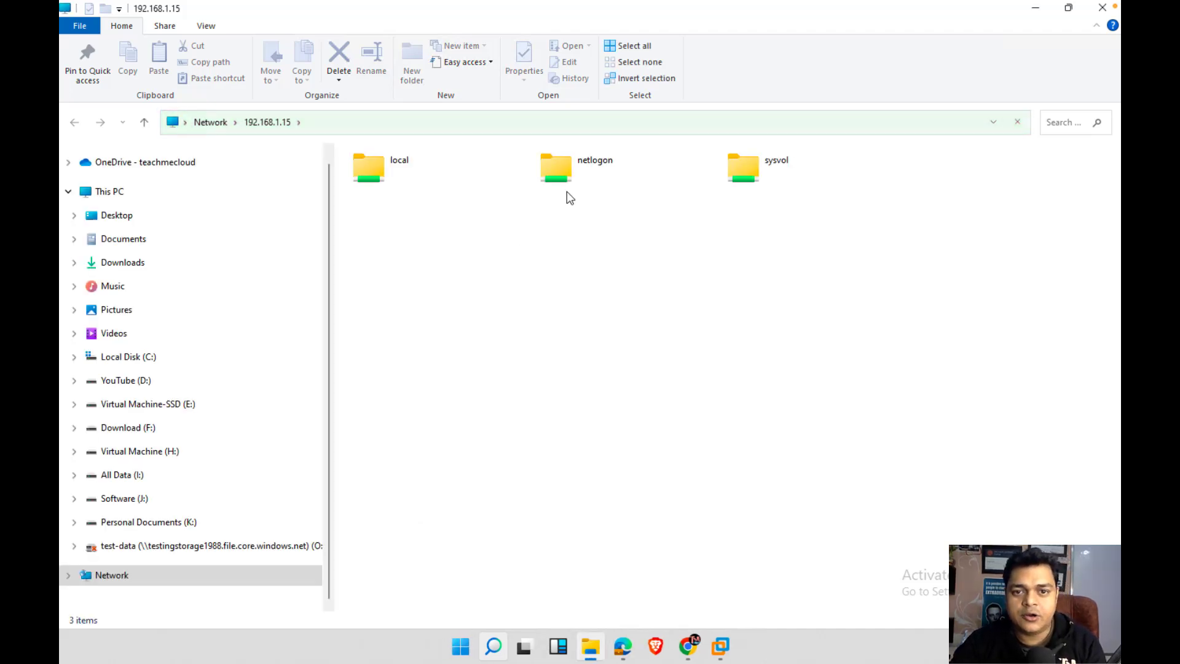
# Open the 'local' share on 192.168.1.15, compare with E:\local in the VM, then minimize everything to the desktop.
pyautogui.doubleClick(387, 169)
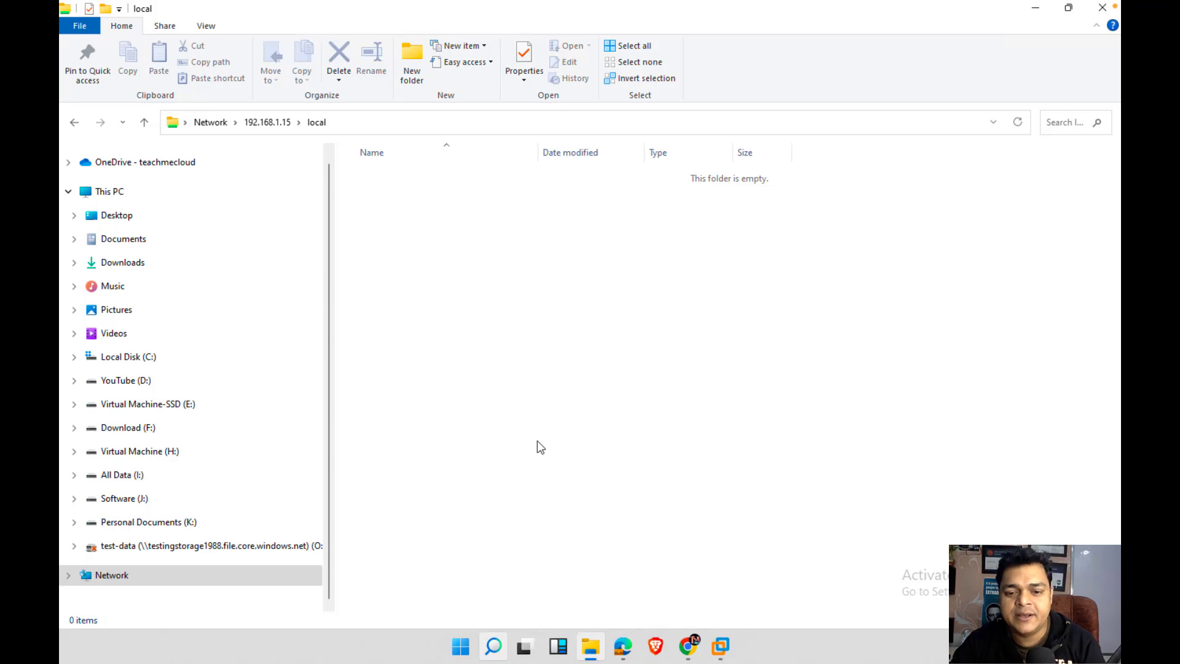
pyautogui.click(719, 646)
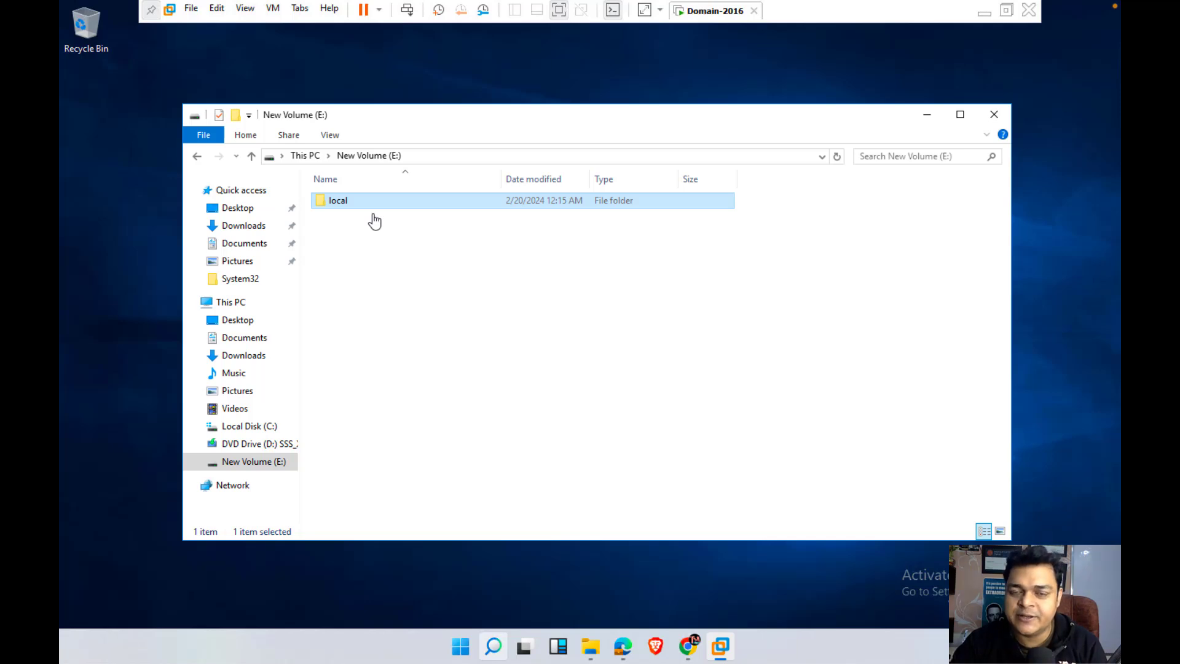
pyautogui.click(984, 12)
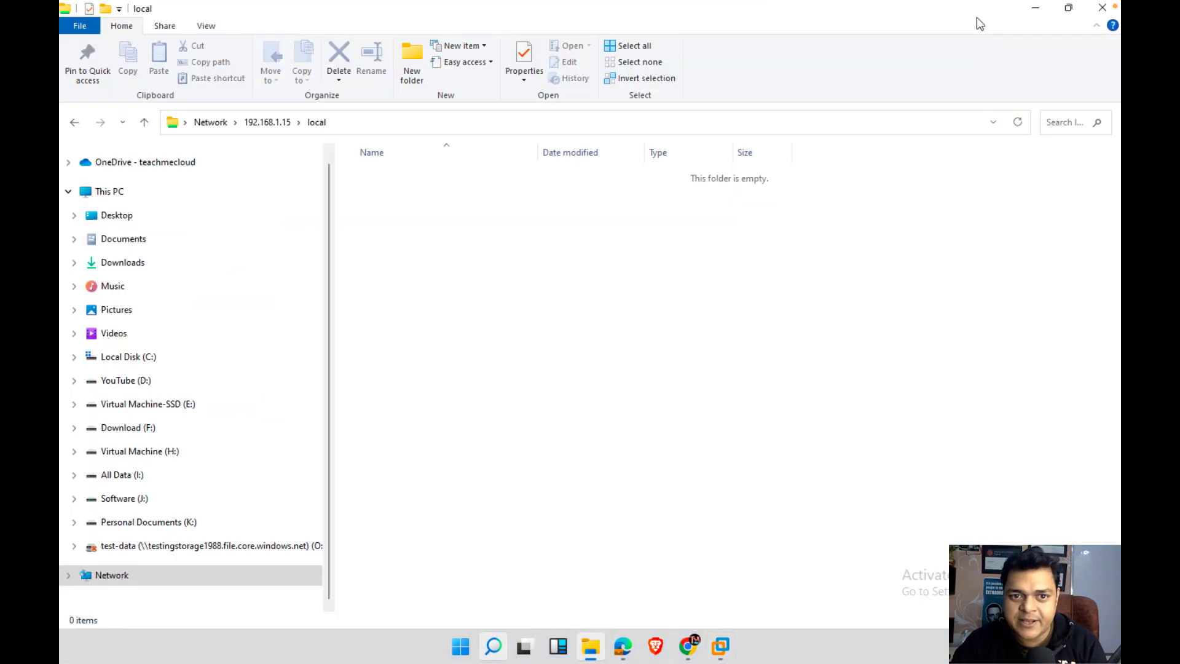
pyautogui.click(1035, 8)
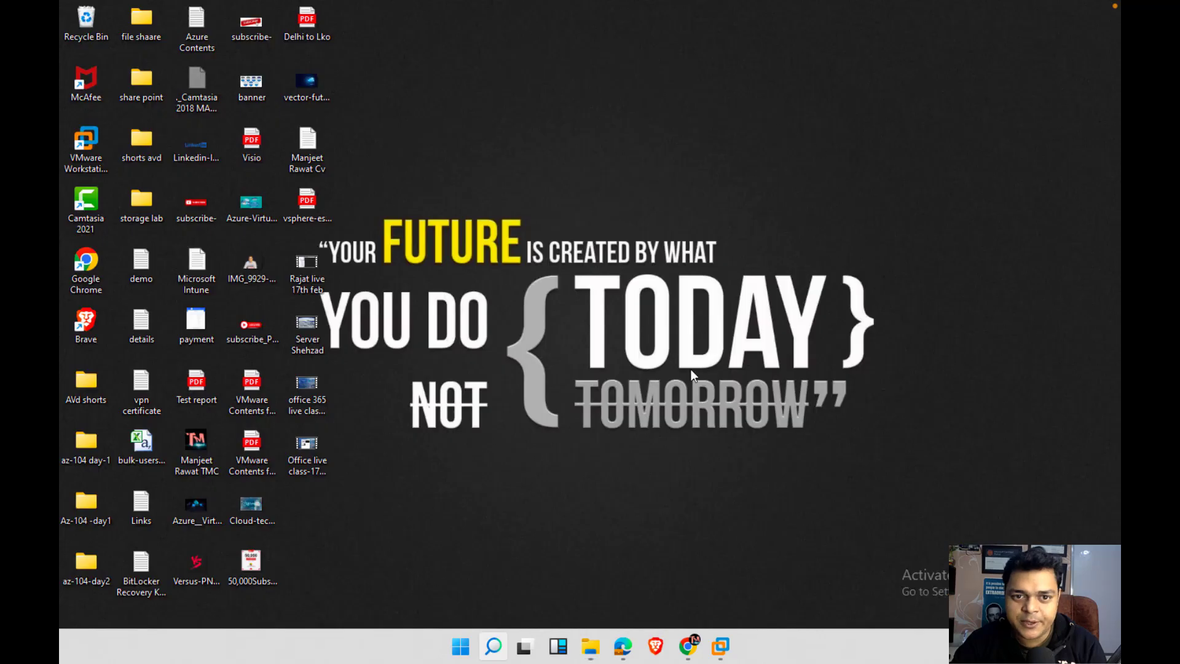
# Go to the classdemostorage storage account's File shares list.
pyautogui.click(683, 647)
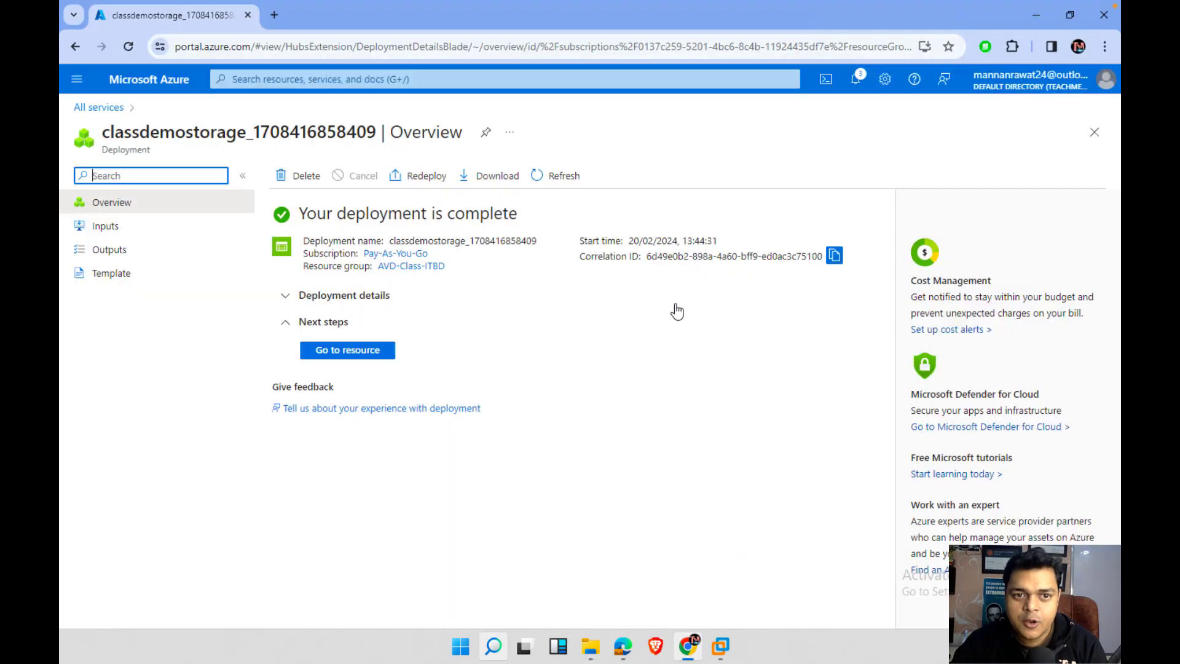
pyautogui.click(347, 349)
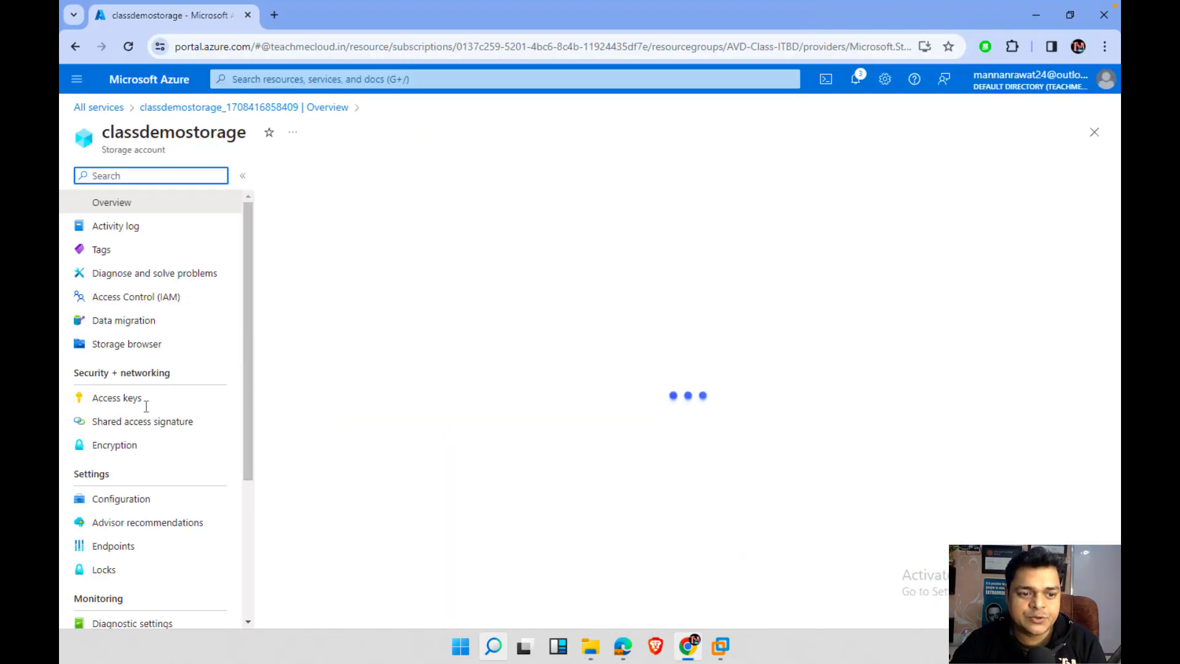
pyautogui.scroll(-2, 102, 515)
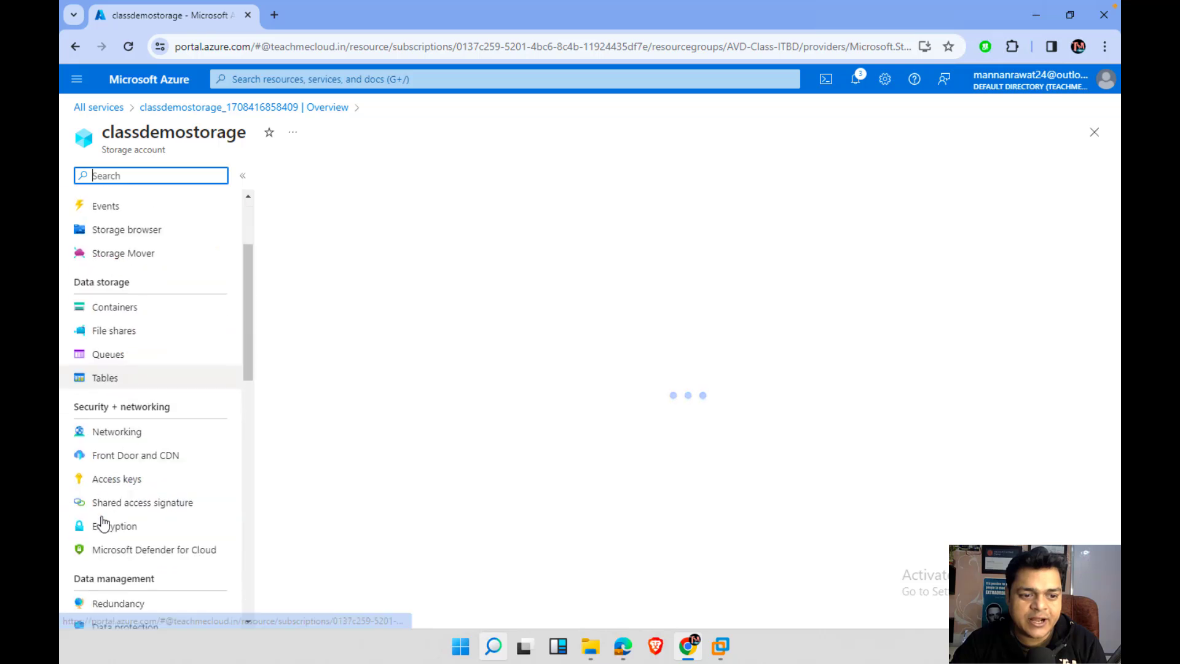
pyautogui.click(116, 324)
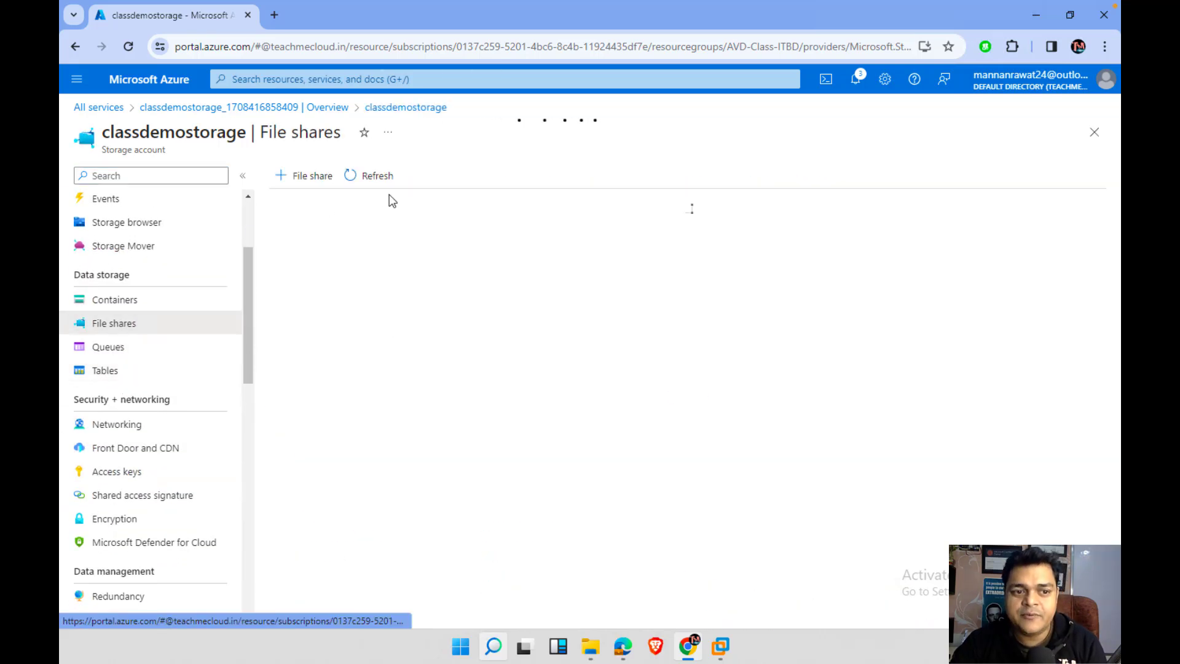
# Create a file share named cloud-storage with Enable backup unchecked.
pyautogui.click(307, 176)
pyautogui.click(360, 215)
pyautogui.write('cloud-storage')
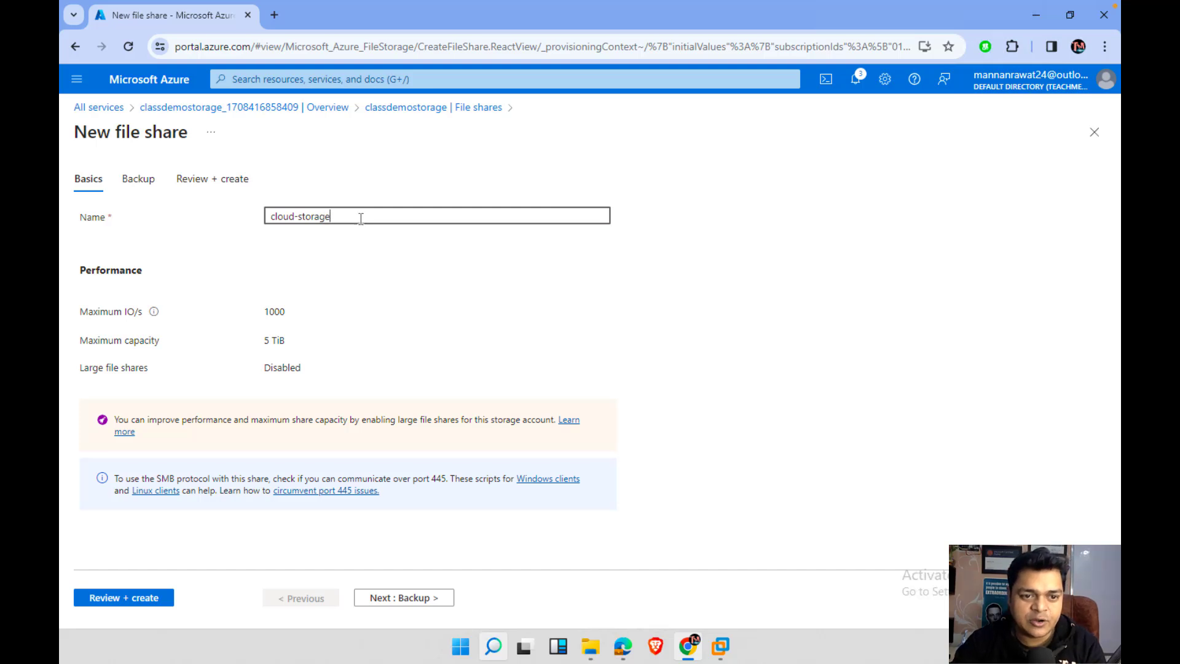
pyautogui.click(161, 599)
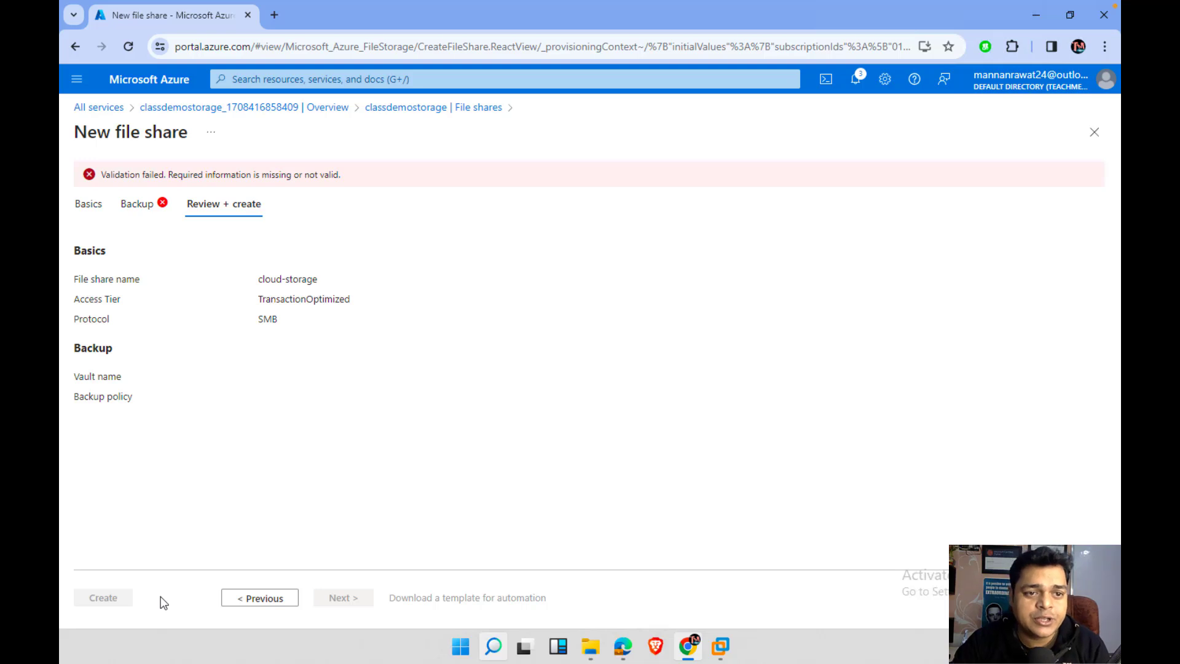
pyautogui.click(261, 597)
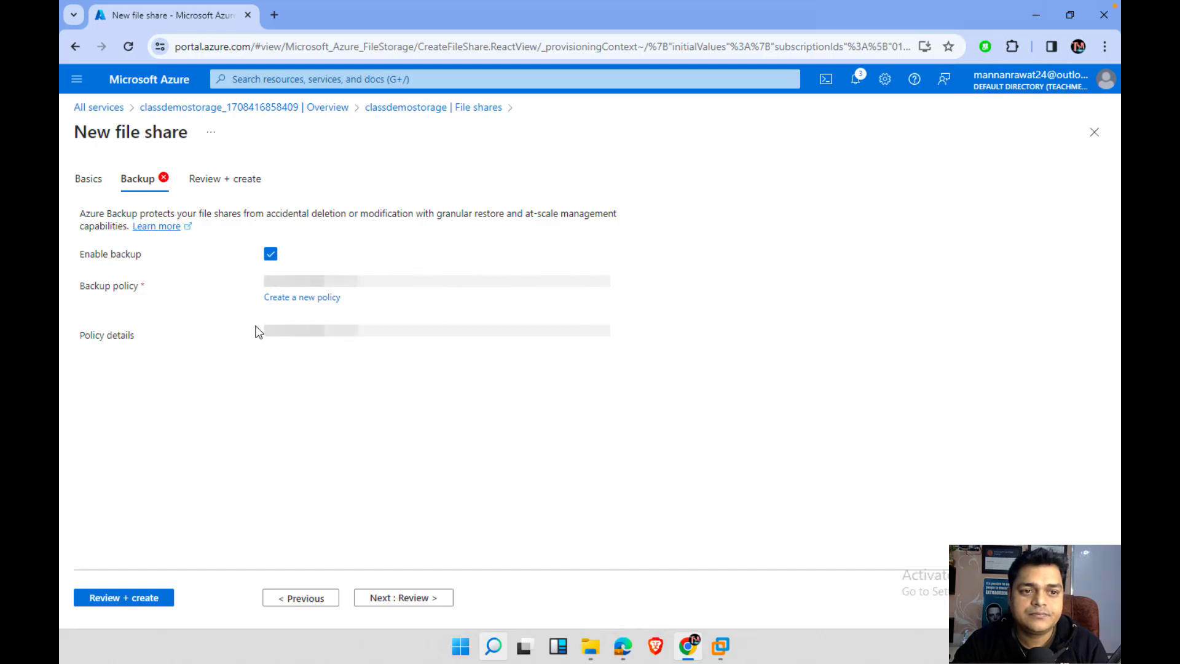
pyautogui.click(270, 253)
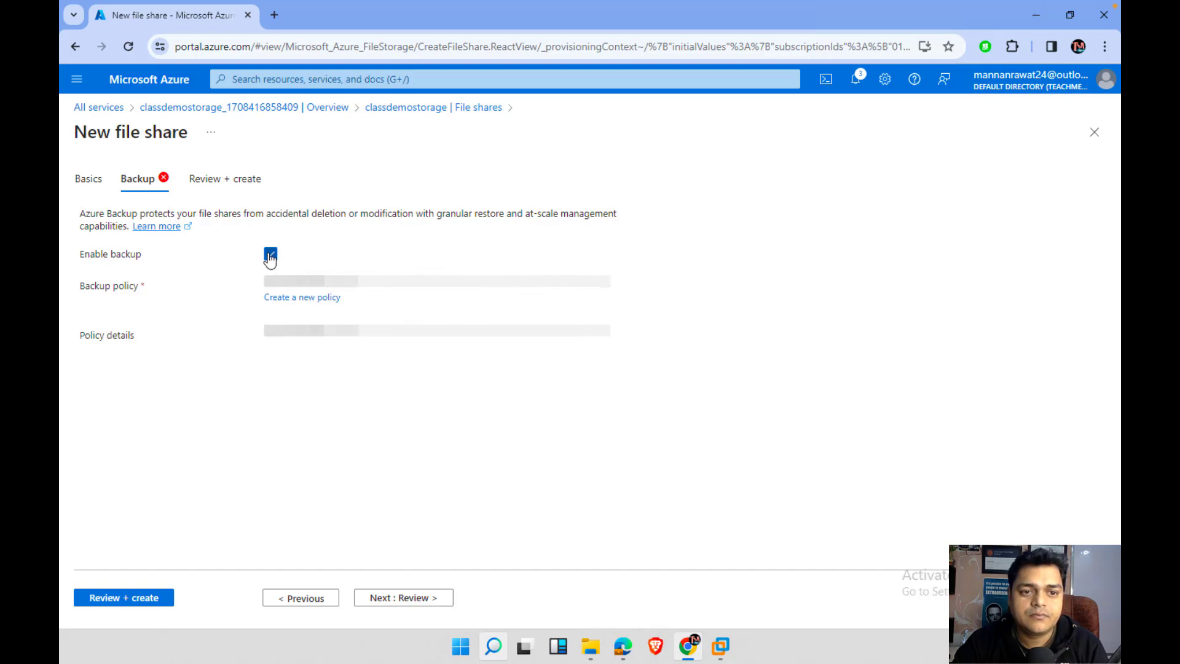
pyautogui.click(161, 596)
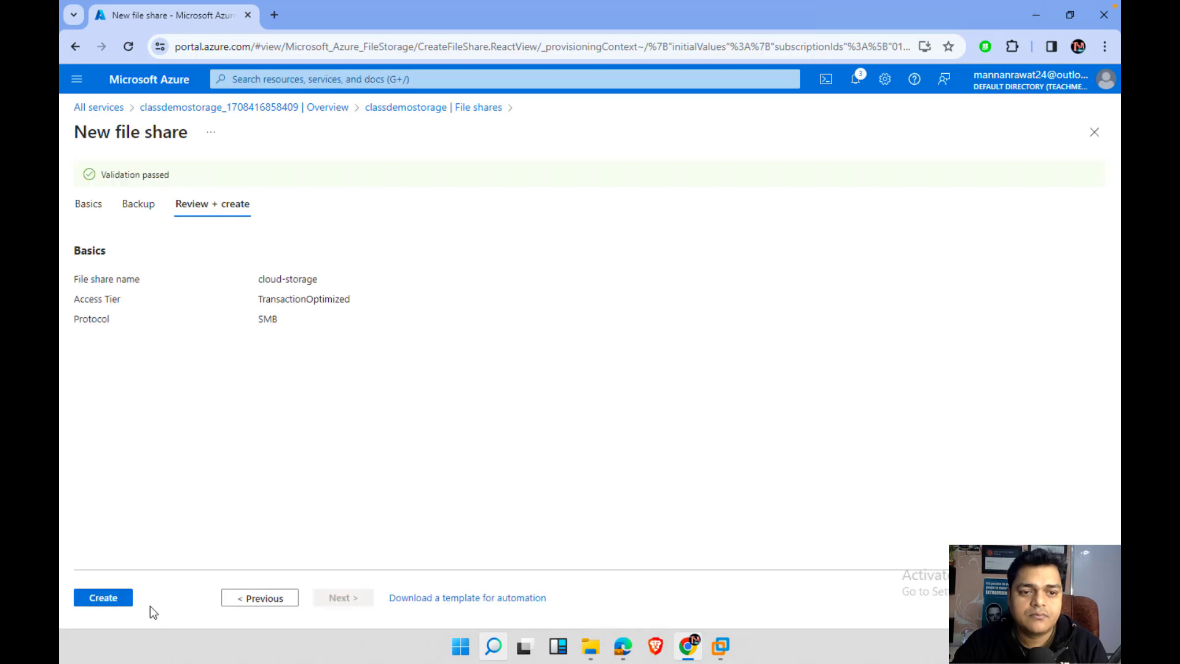
pyautogui.click(104, 603)
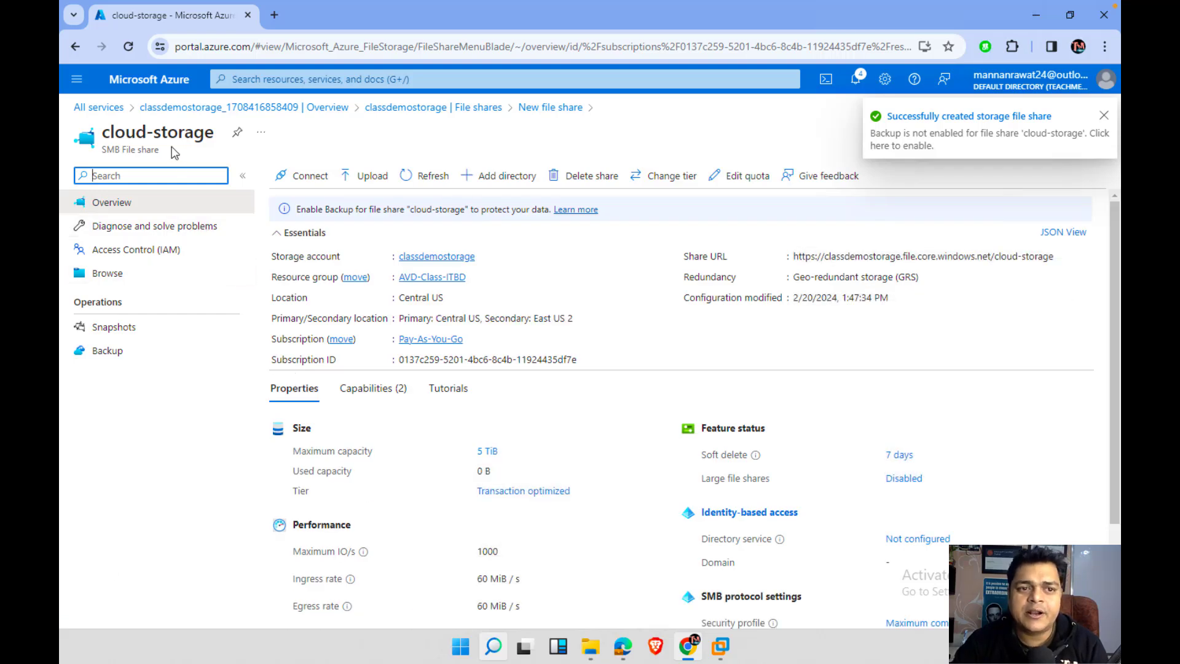
# Browse the empty cloud-storage share and open the portal home in a second tab.
pyautogui.click(110, 273)
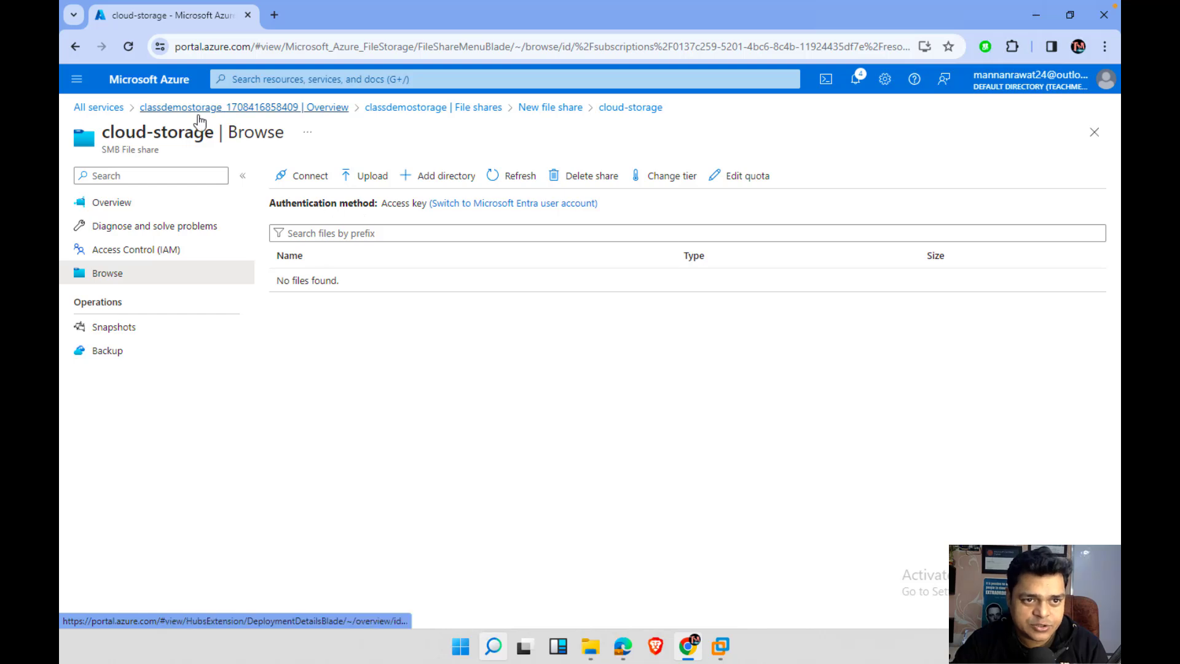
pyautogui.rightClick(175, 78)
pyautogui.click(215, 93)
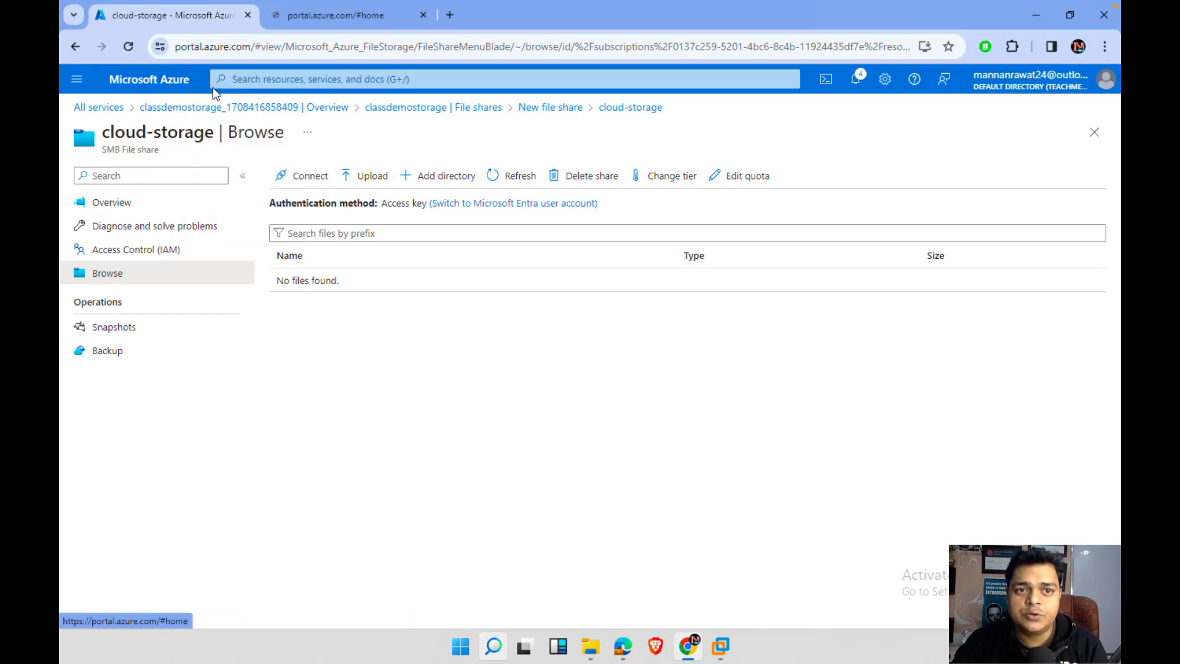
pyautogui.click(330, 25)
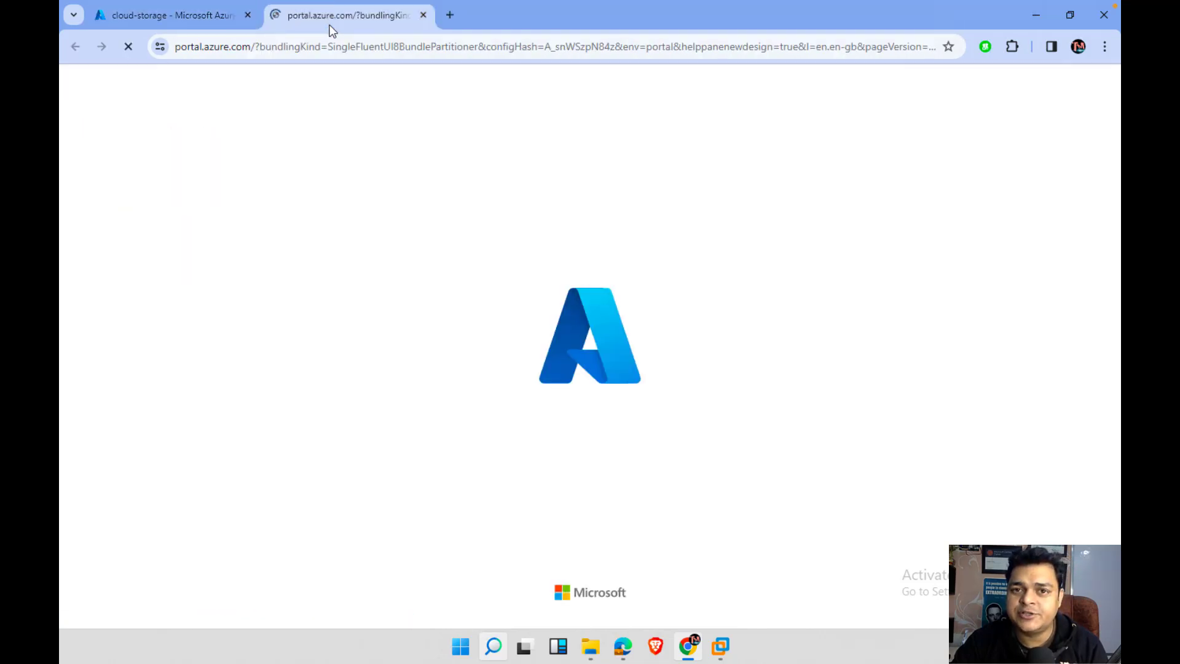
# Search for filesync and open the Azure File Sync Marketplace offering.
pyautogui.click(440, 83)
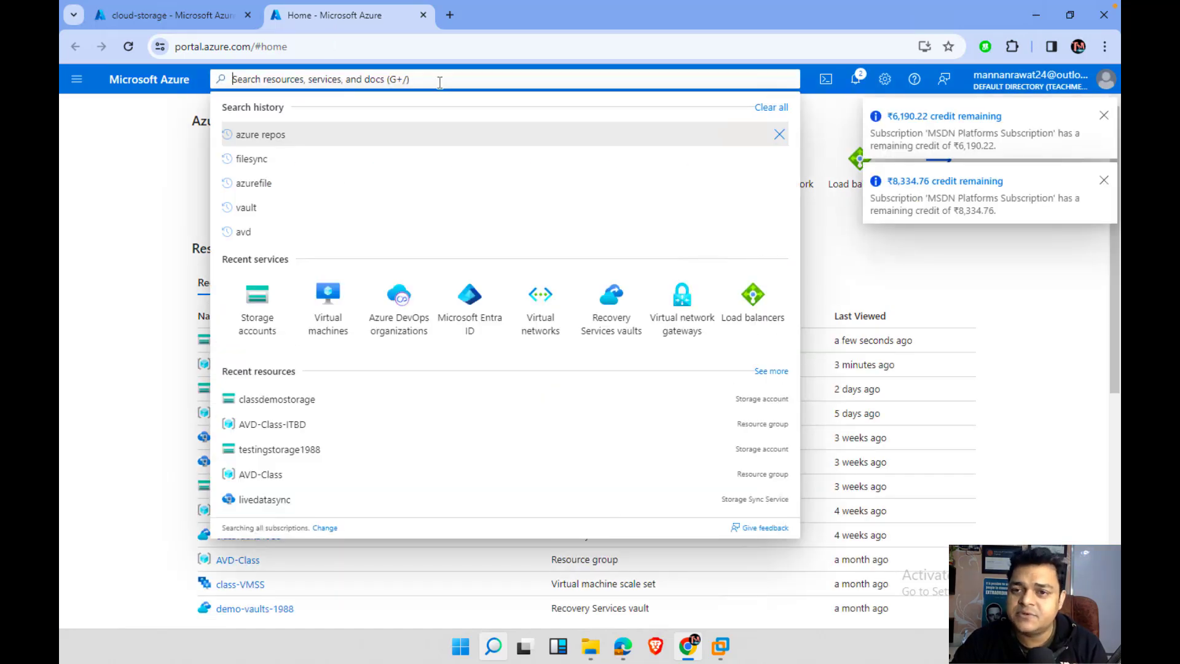
pyautogui.click(258, 161)
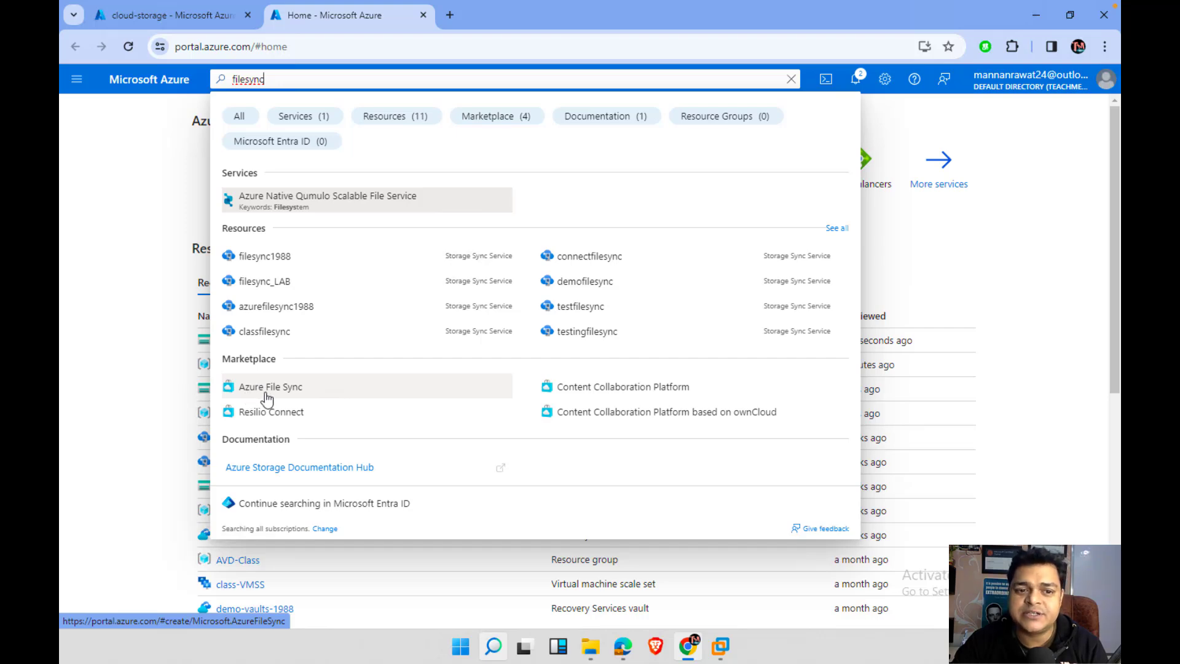
pyautogui.click(264, 395)
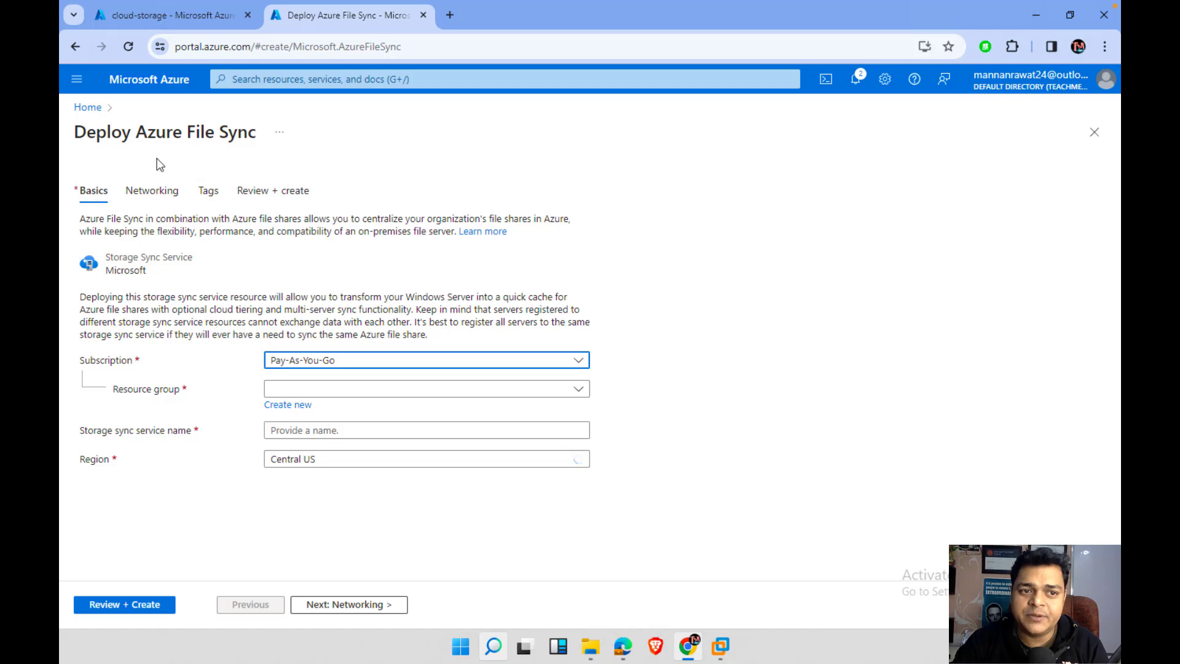
# Choose resource group AVD-Class-ITBD and name the Storage Sync Service testingfilesync.
pyautogui.click(308, 393)
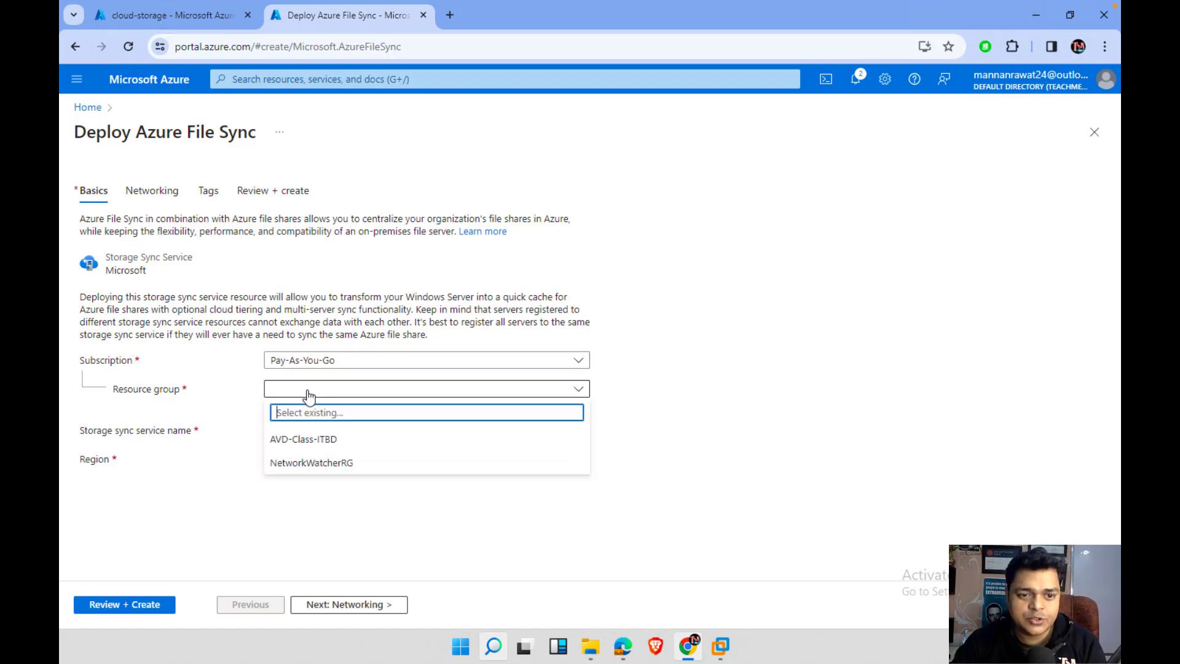
pyautogui.click(304, 440)
pyautogui.click(302, 432)
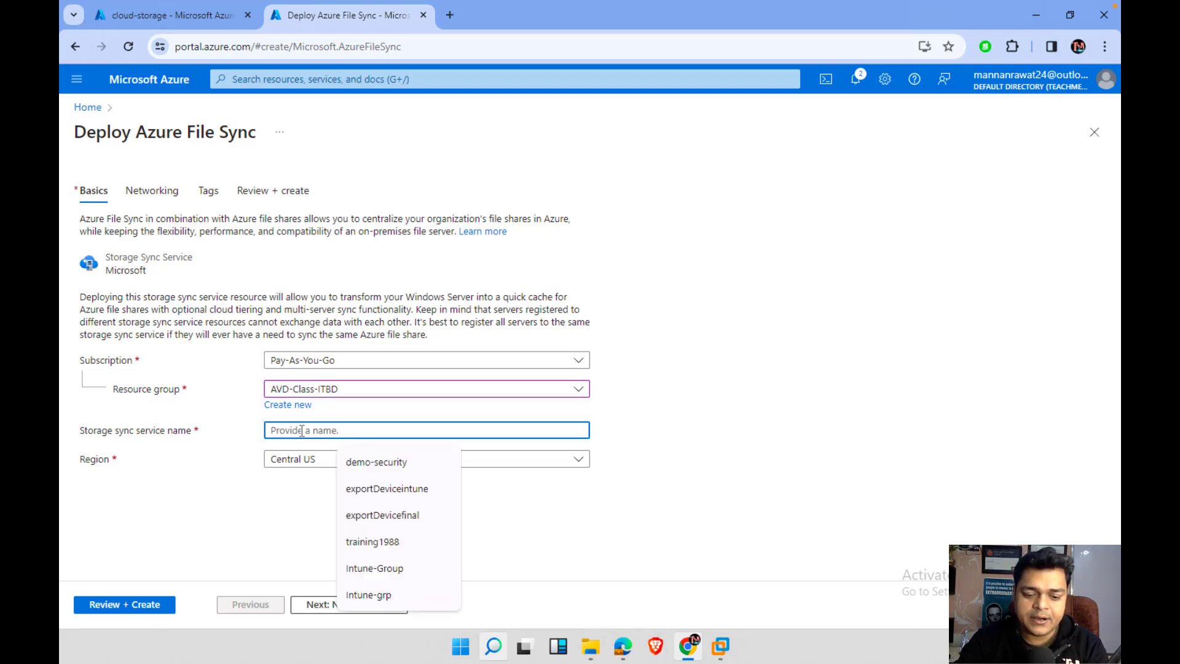
pyautogui.write('testing')
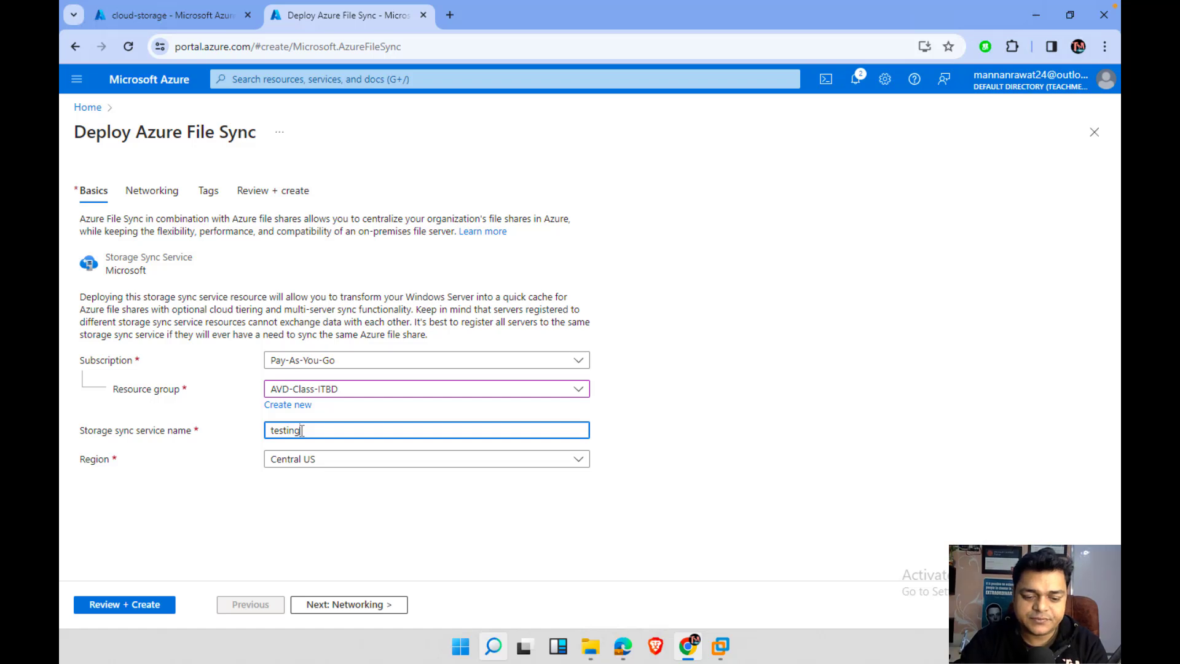
pyautogui.write('filesync')
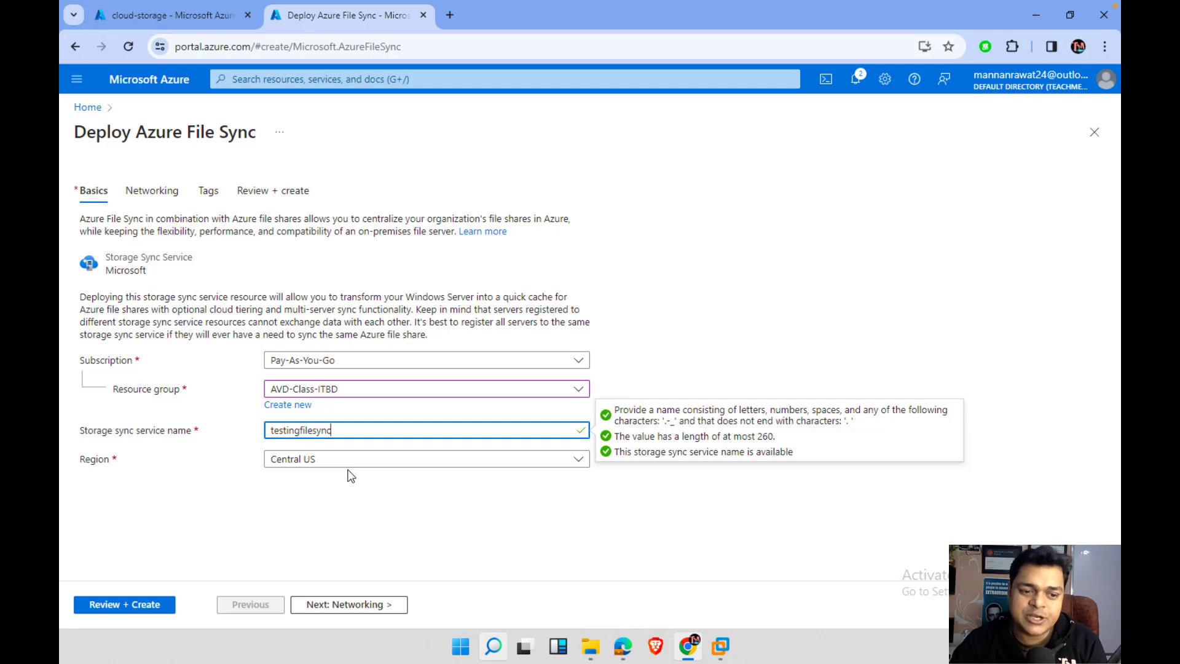
# Advance through Networking, Tags and Review, then create the testingfilesync service.
pyautogui.click(348, 608)
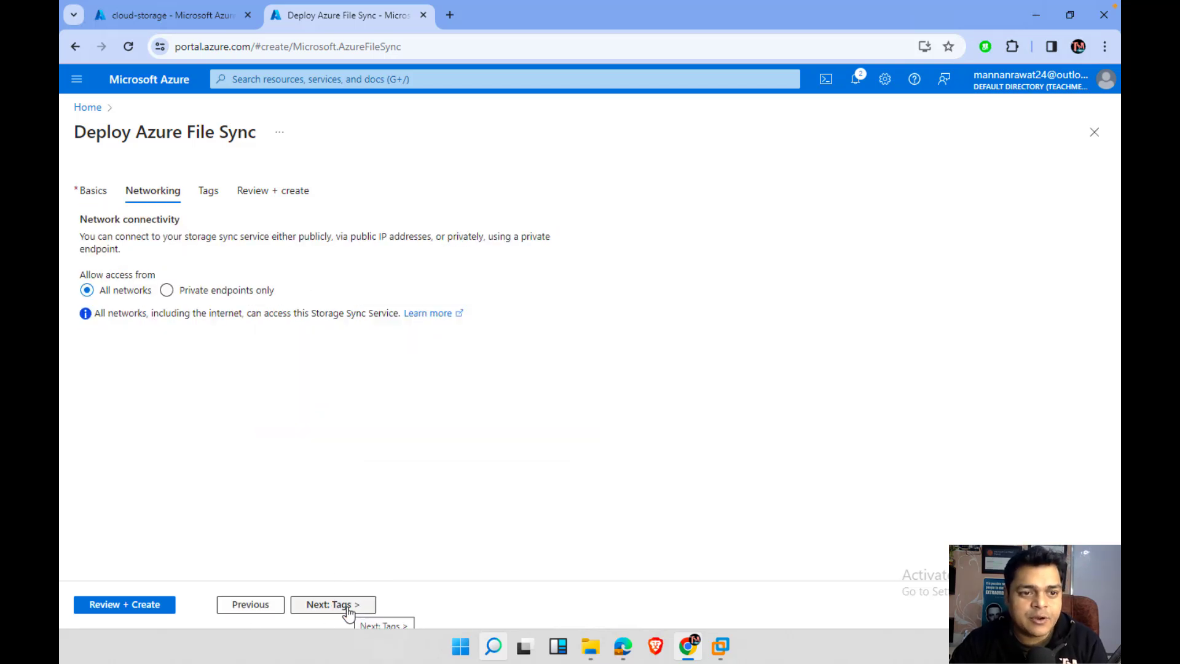
pyautogui.click(349, 606)
pyautogui.click(151, 607)
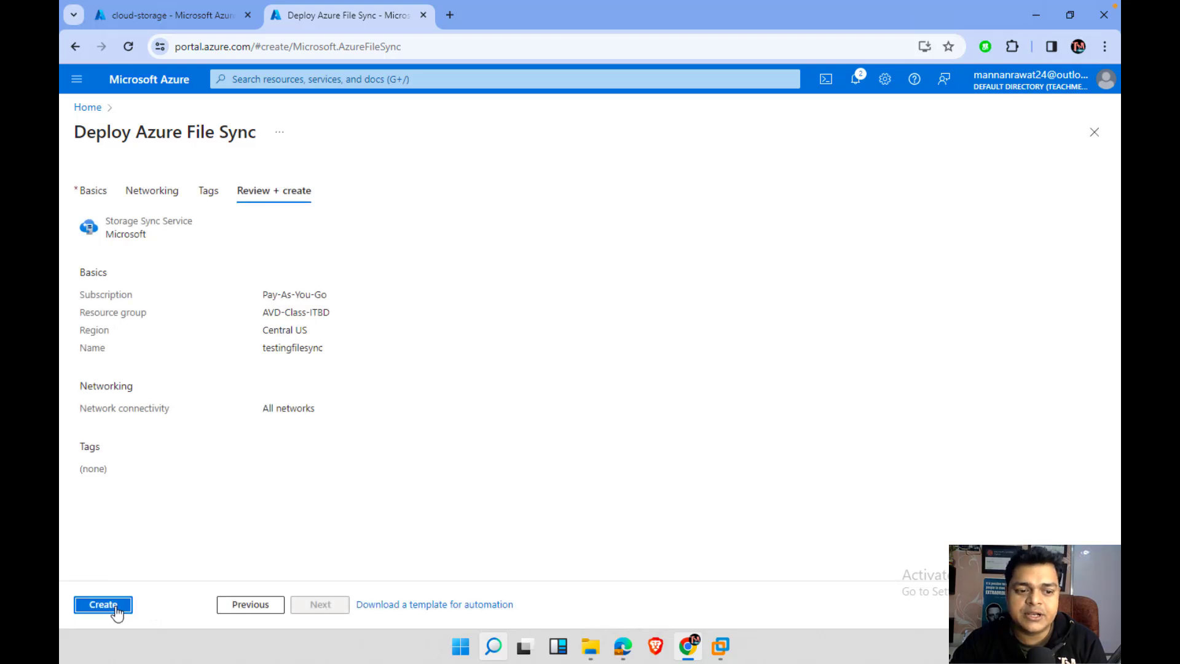
pyautogui.click(103, 604)
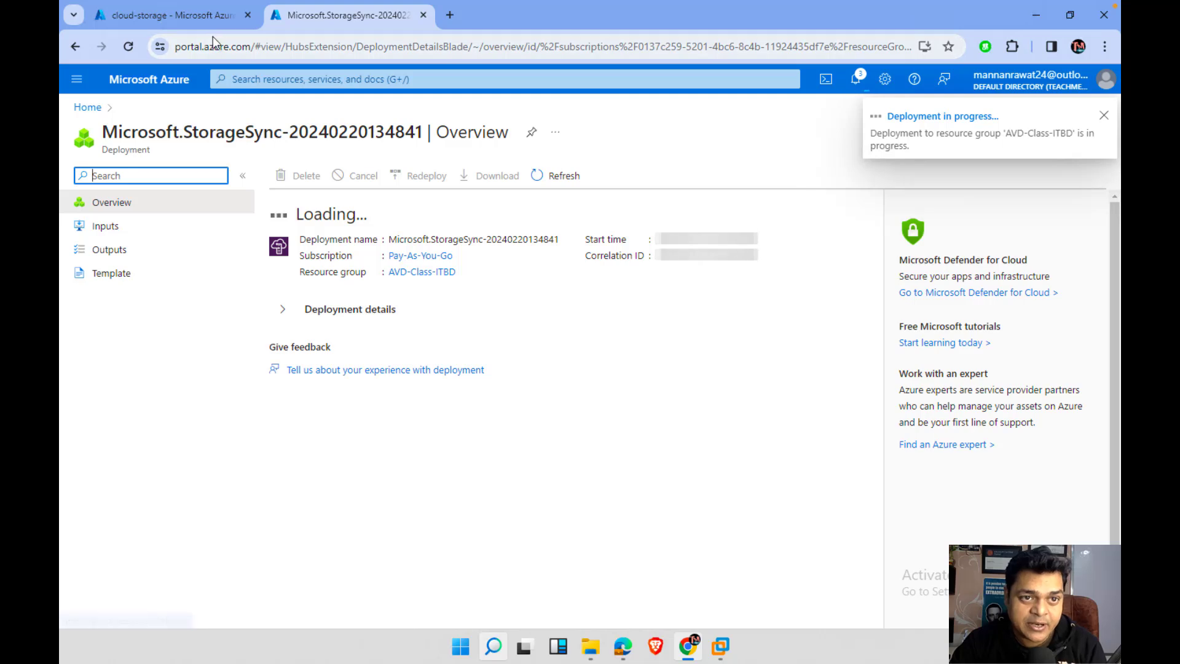
pyautogui.click(214, 16)
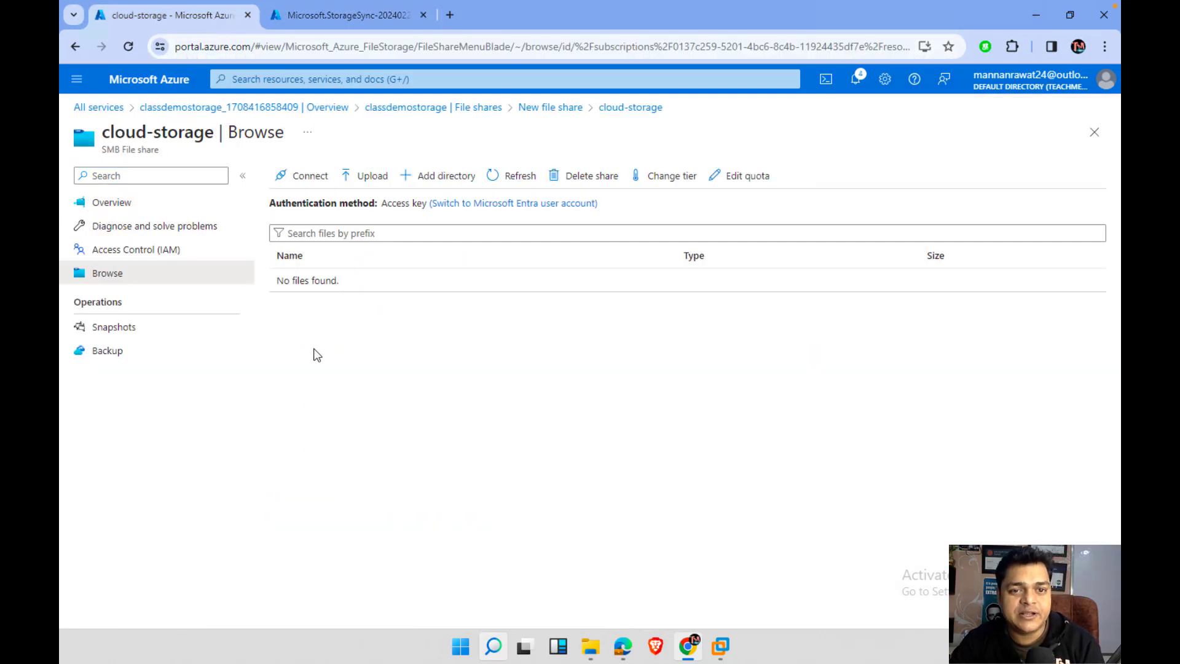
# Open the deployed testingfilesync service from the finished deployment and view its empty Sync groups list.
pyautogui.click(369, 24)
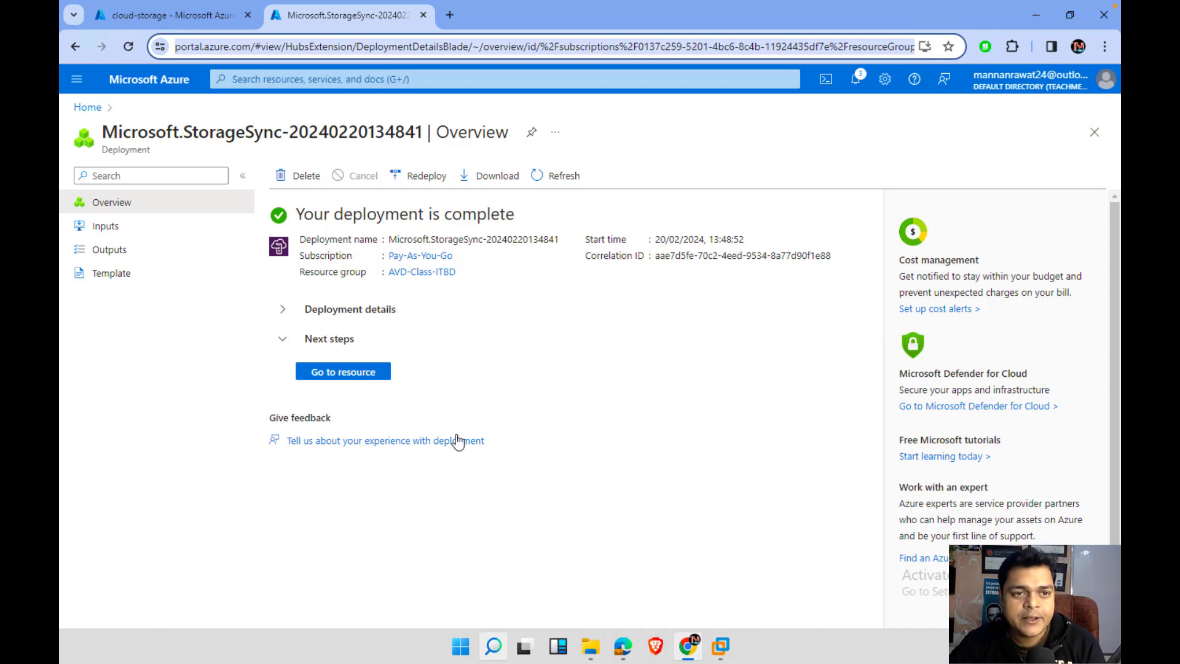
pyautogui.click(368, 375)
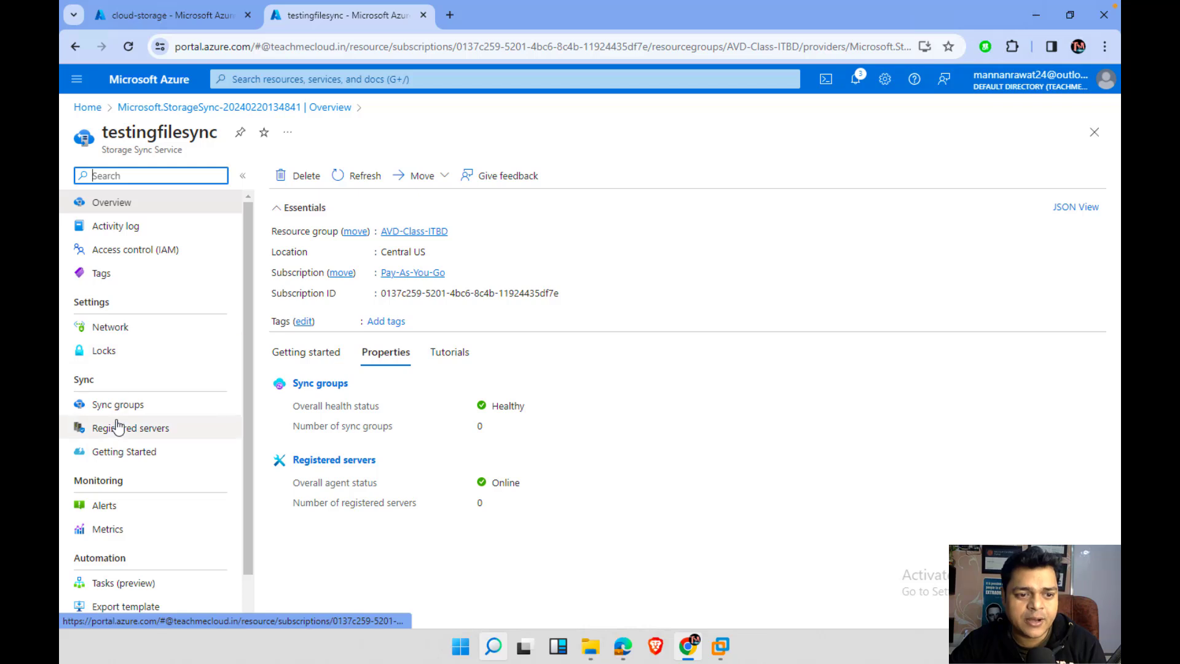
pyautogui.click(116, 413)
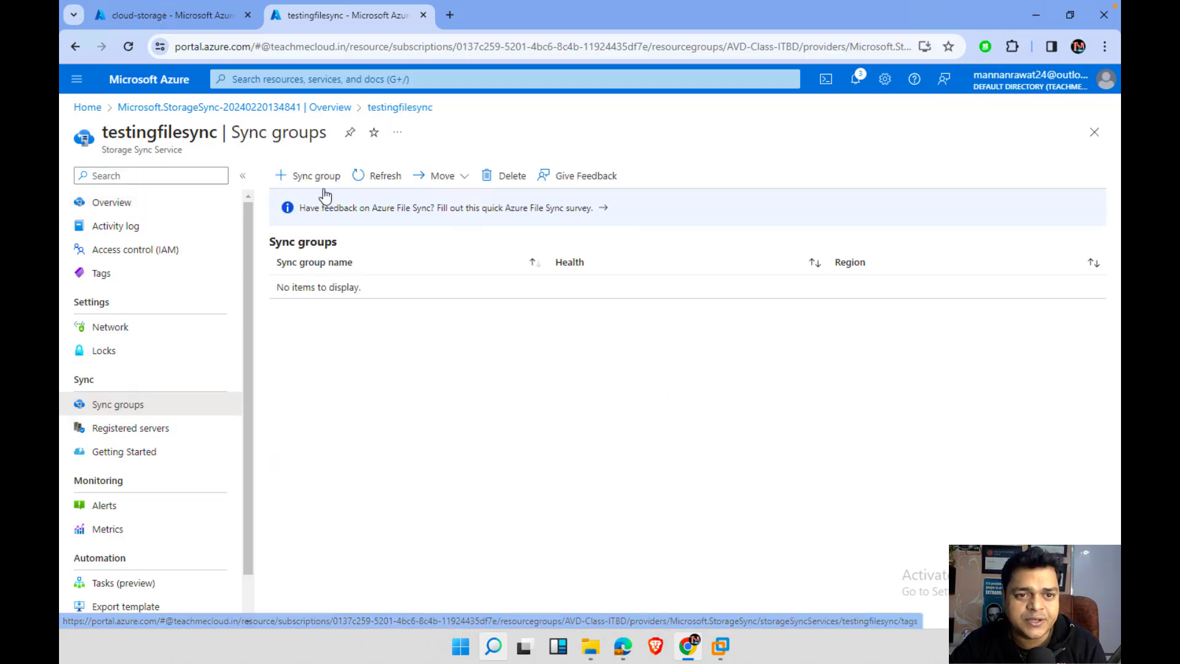
# Define sync group demo-grp with cloud endpoint classdemostorage's cloud-storage share.
pyautogui.click(316, 176)
pyautogui.click(295, 255)
pyautogui.write('demo-grp')
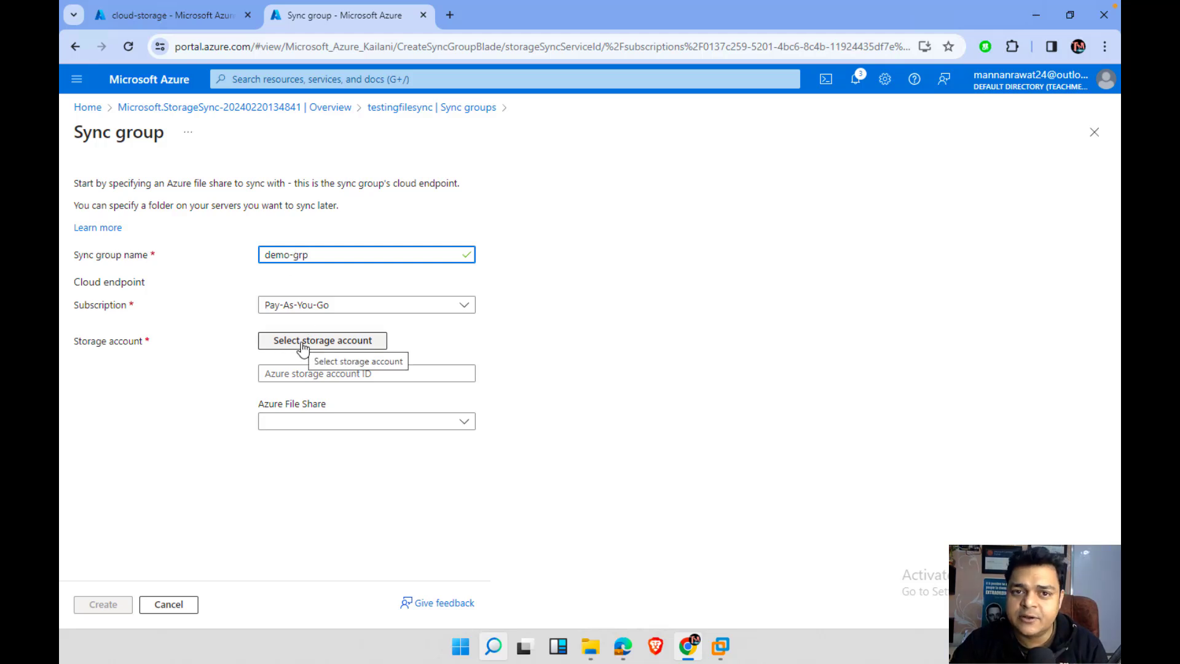
pyautogui.click(302, 343)
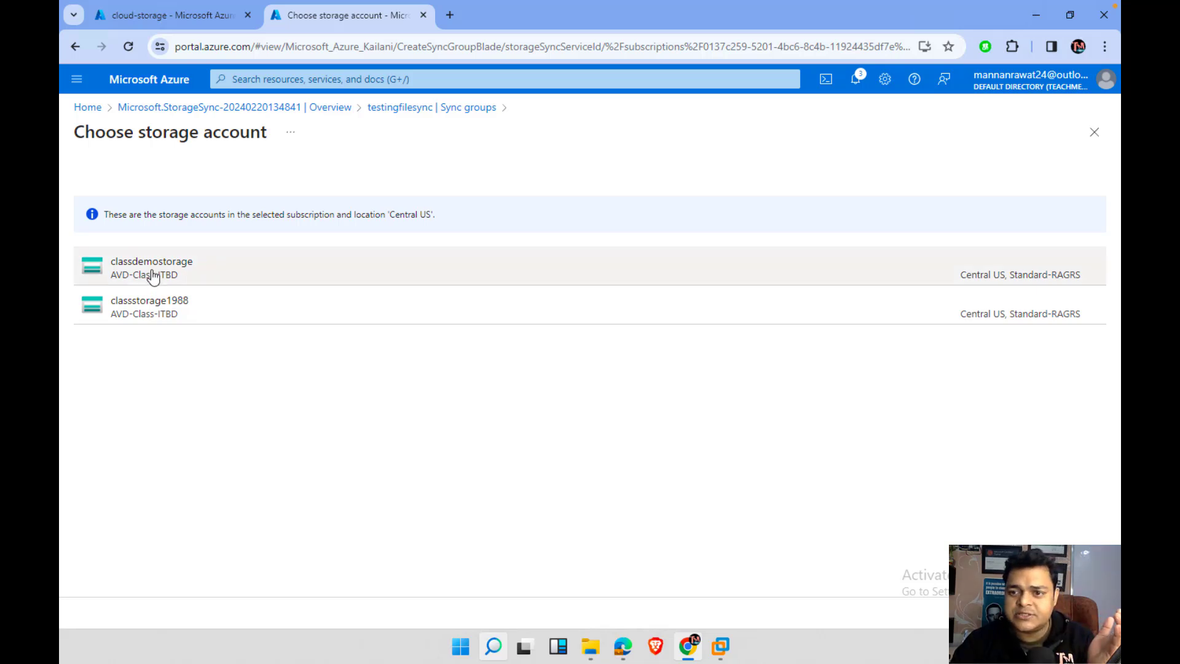
pyautogui.click(153, 276)
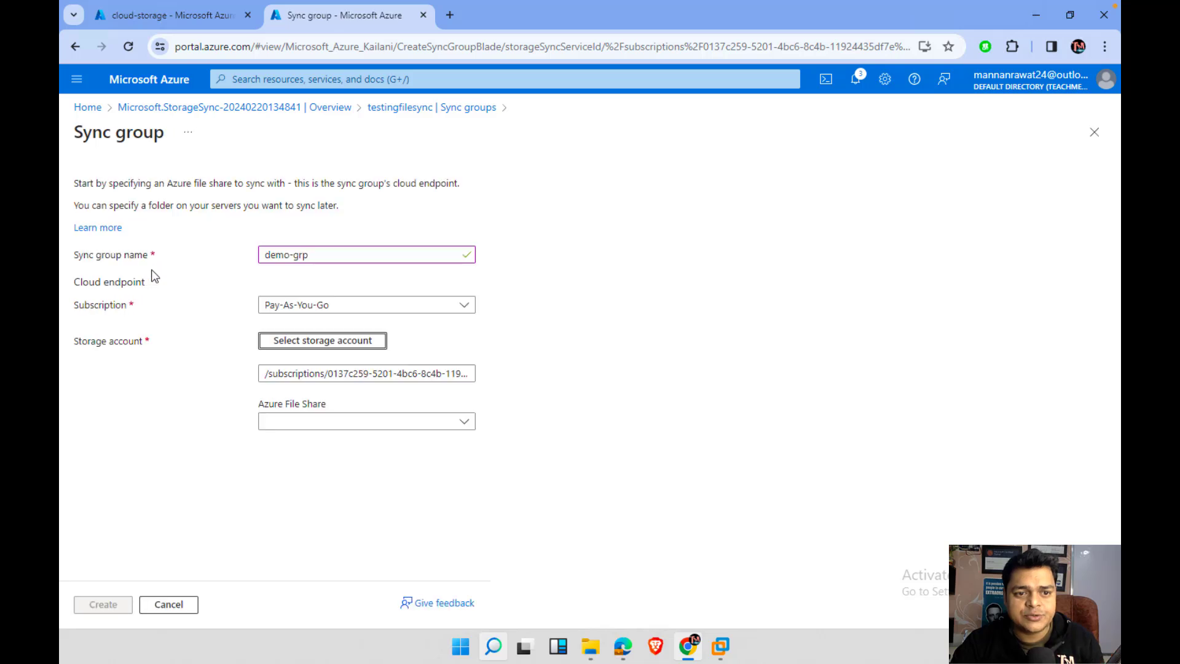
pyautogui.click(318, 424)
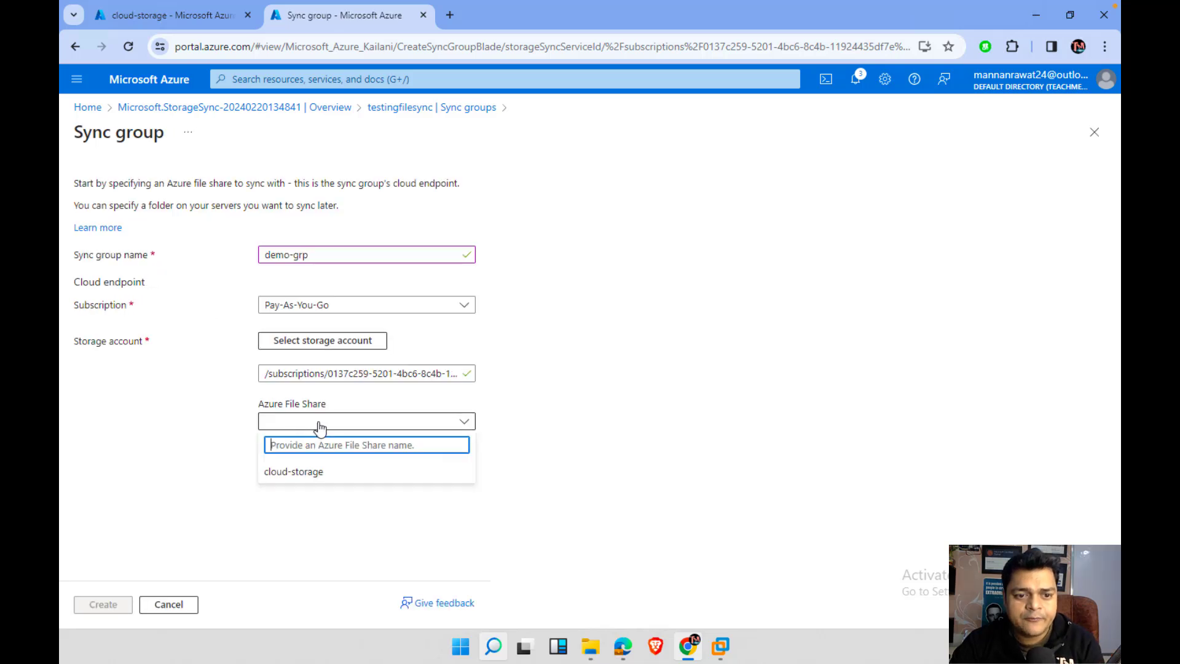
pyautogui.click(298, 472)
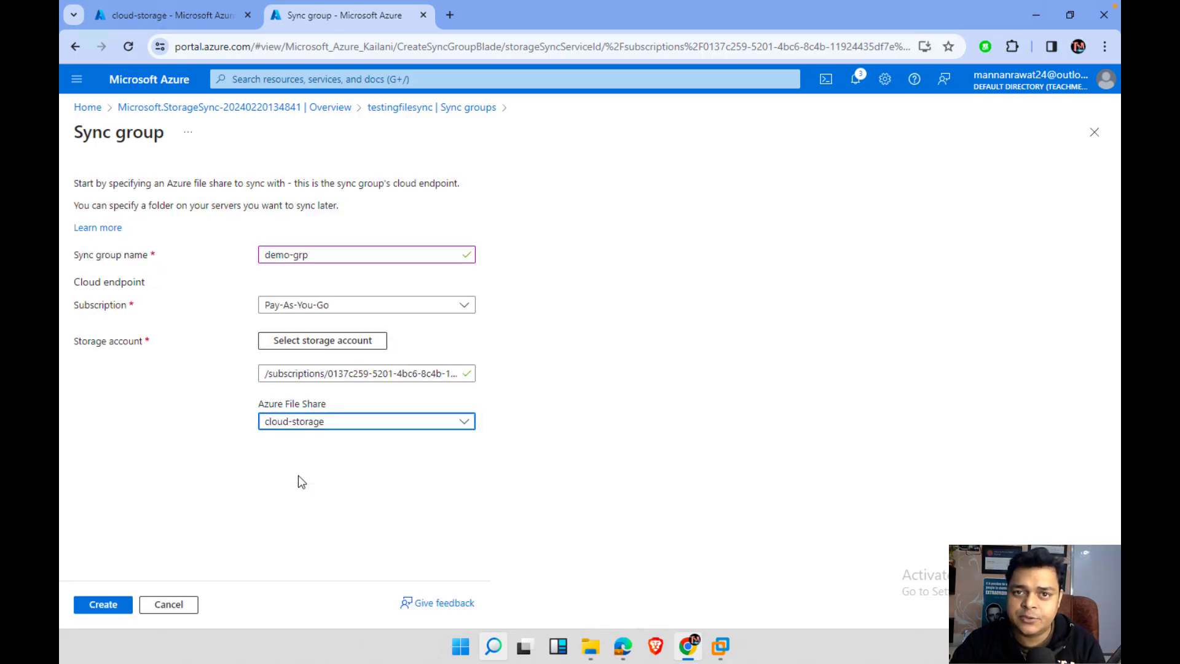
# Create the demo-grp sync group, then open the Azure File Sync agent download page from Registered servers.
pyautogui.click(104, 605)
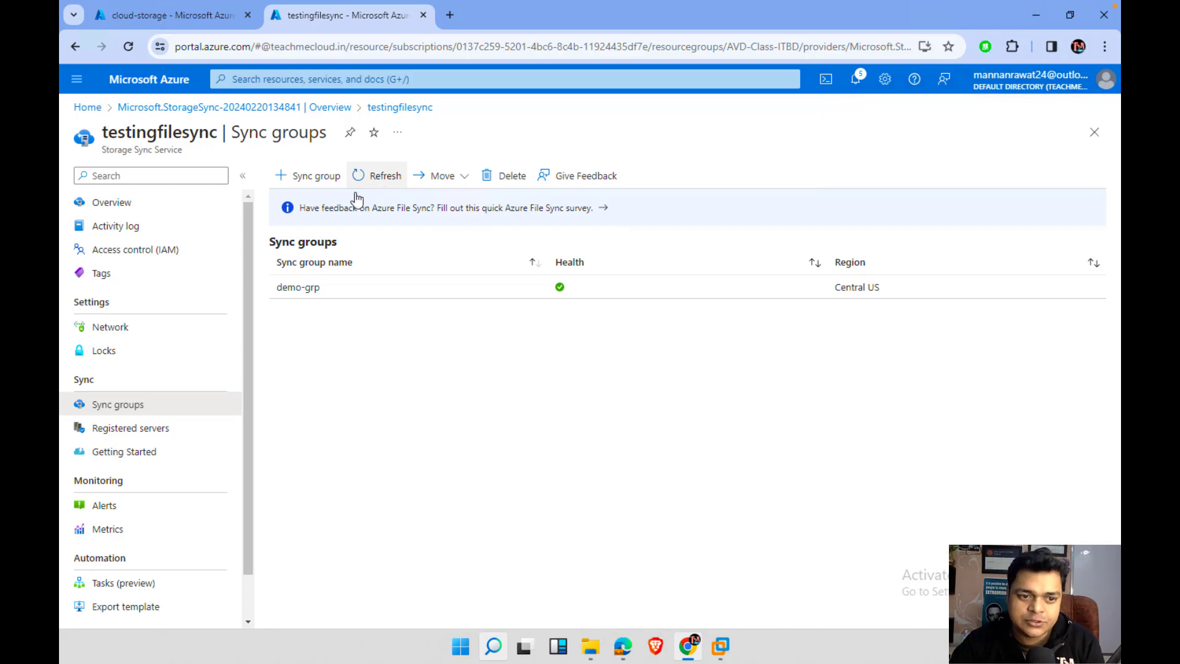
pyautogui.click(115, 430)
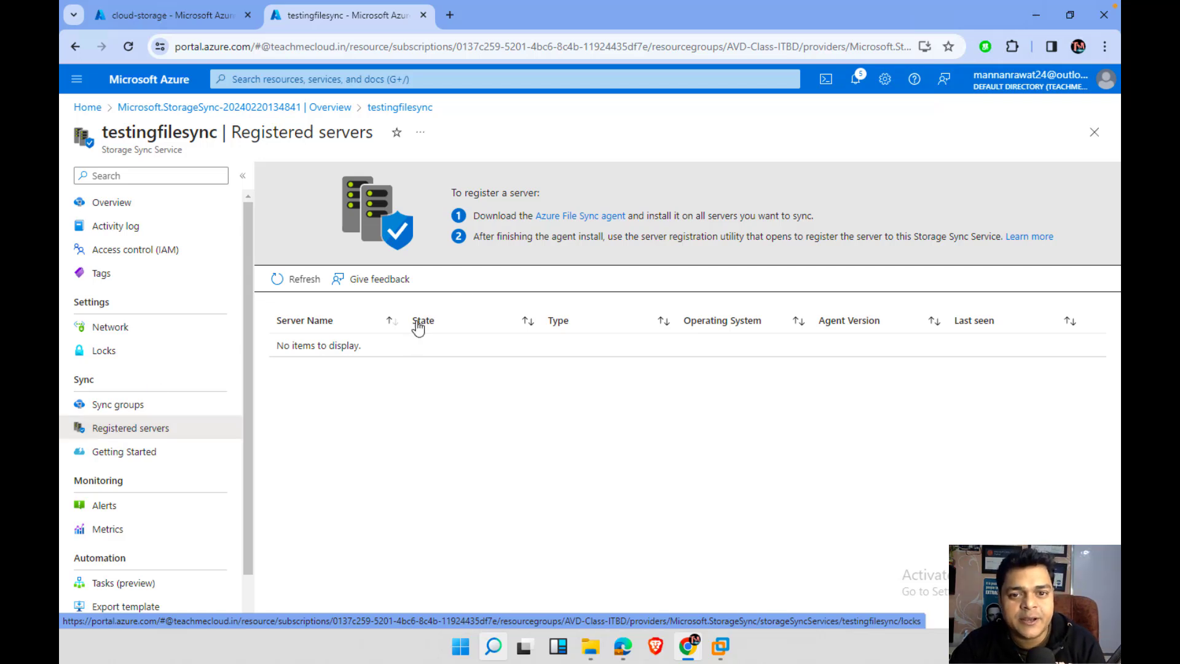
pyautogui.click(566, 219)
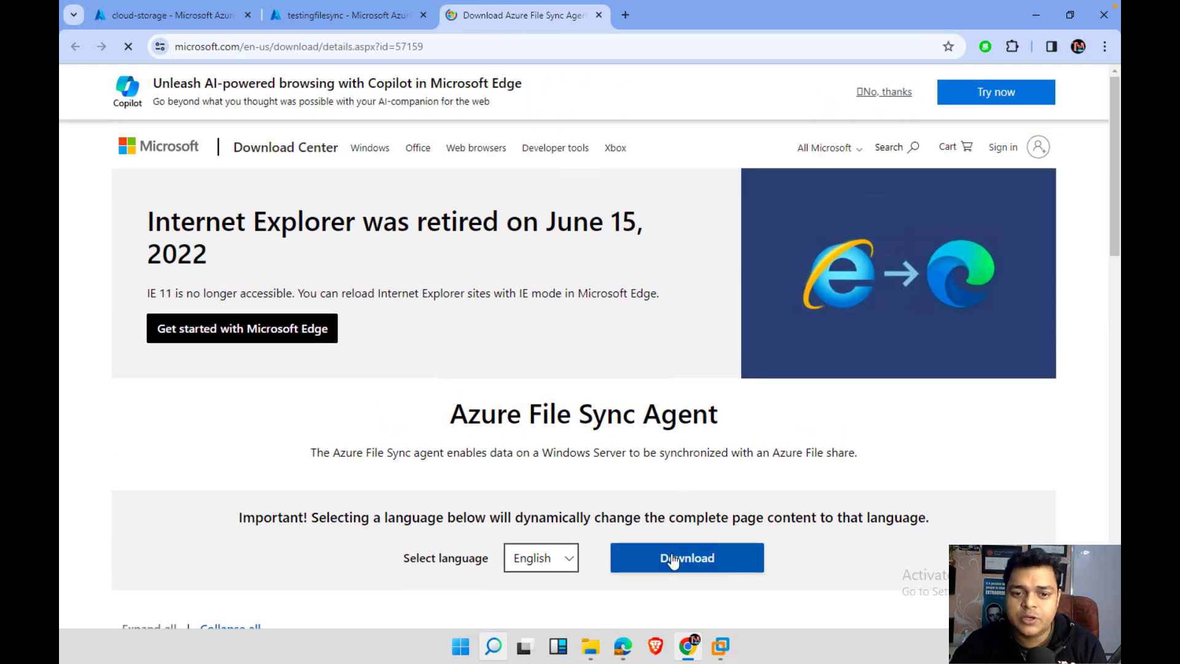
# Download StorageSyncAgent_WS2016.msi from the Microsoft Download Center.
pyautogui.click(671, 557)
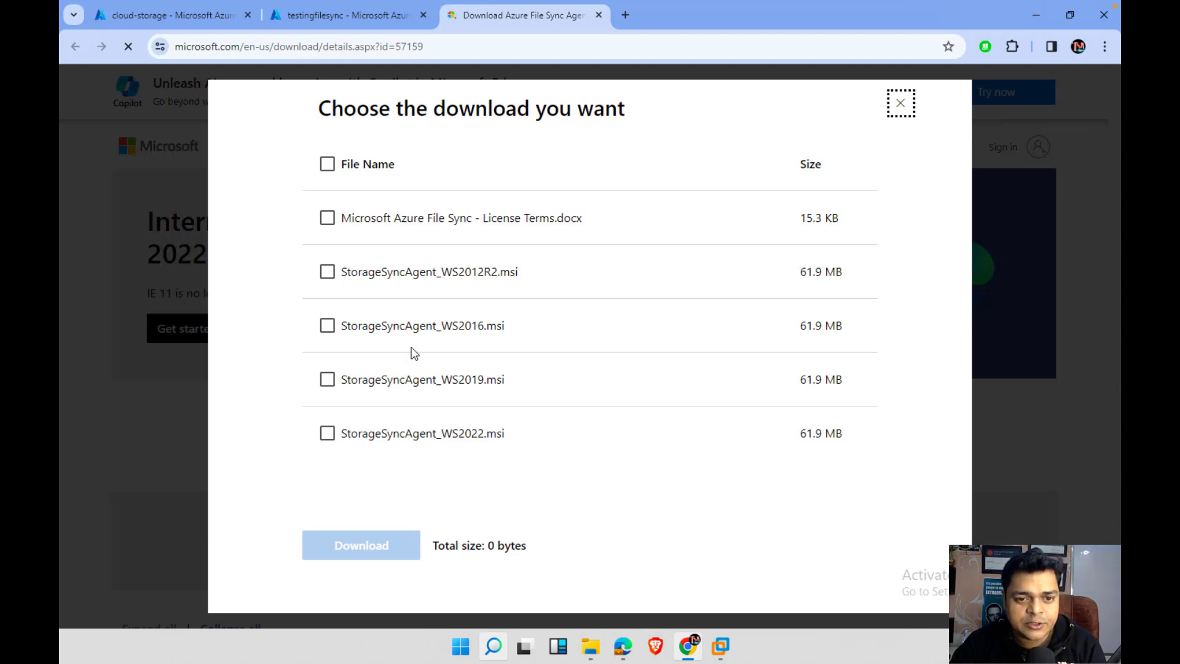
pyautogui.click(381, 333)
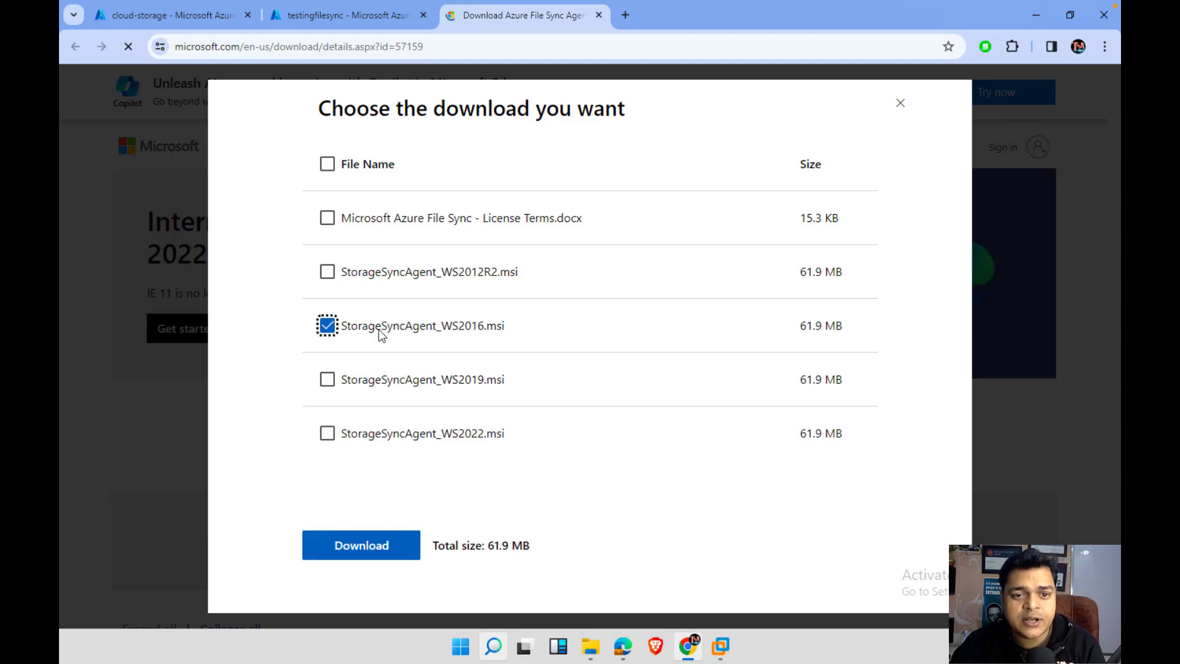
pyautogui.click(372, 545)
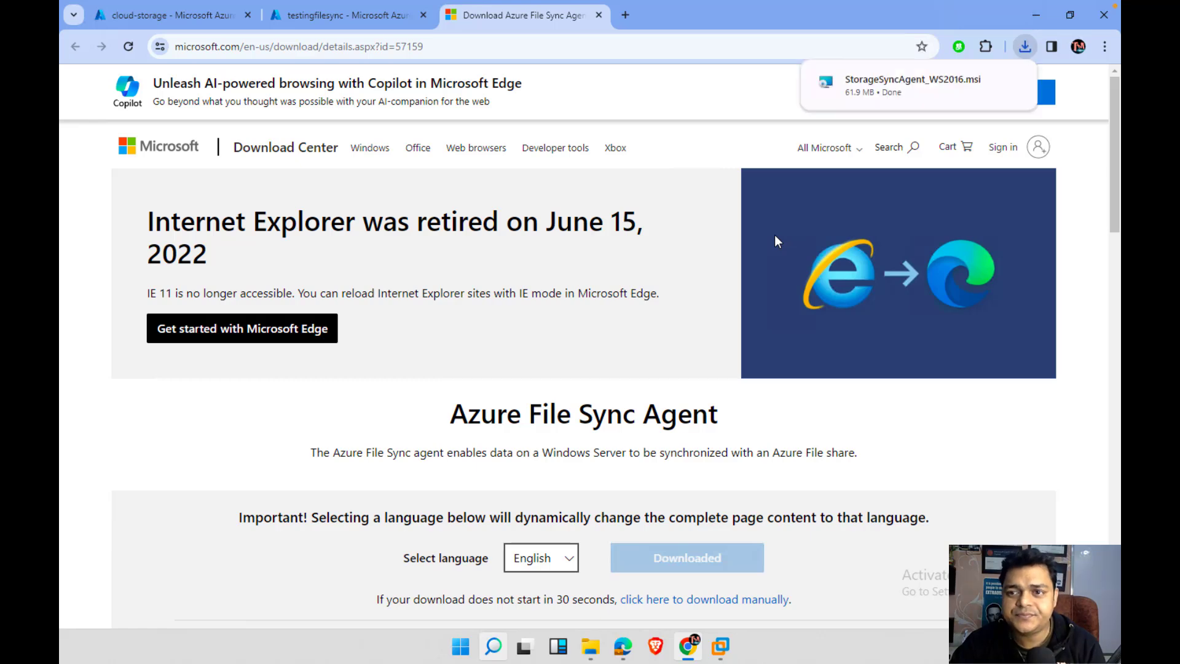
# Copy the downloaded StorageSyncAgent_WS2016.msi from the Downloads folder.
pyautogui.click(981, 83)
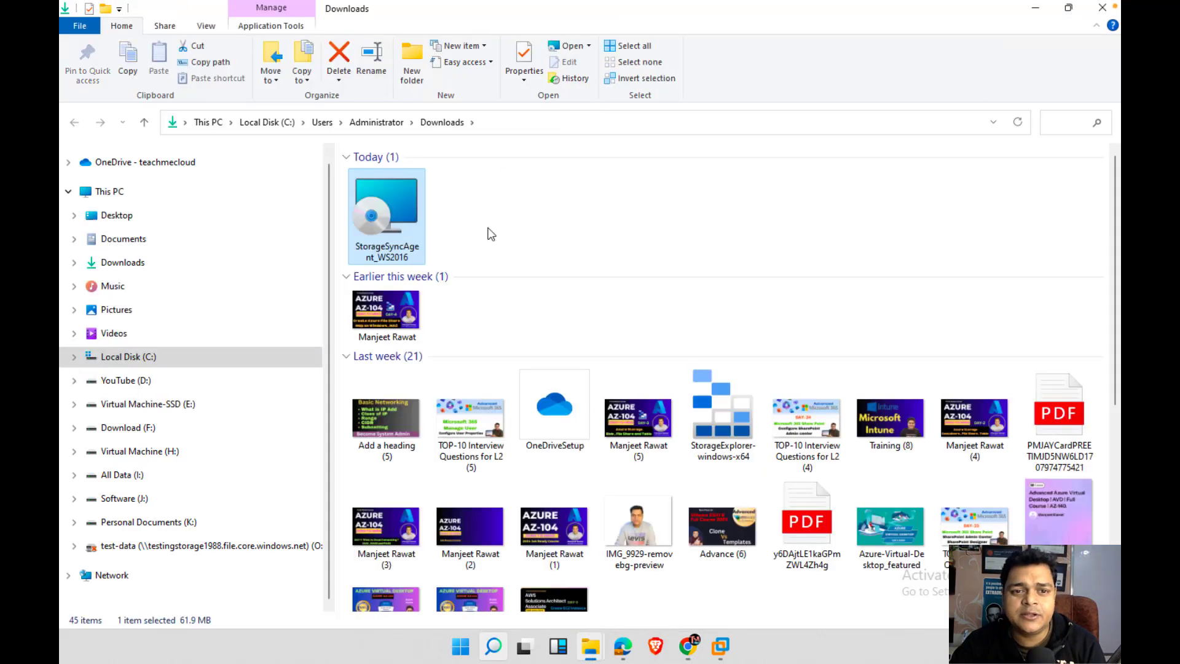
pyautogui.rightClick(379, 231)
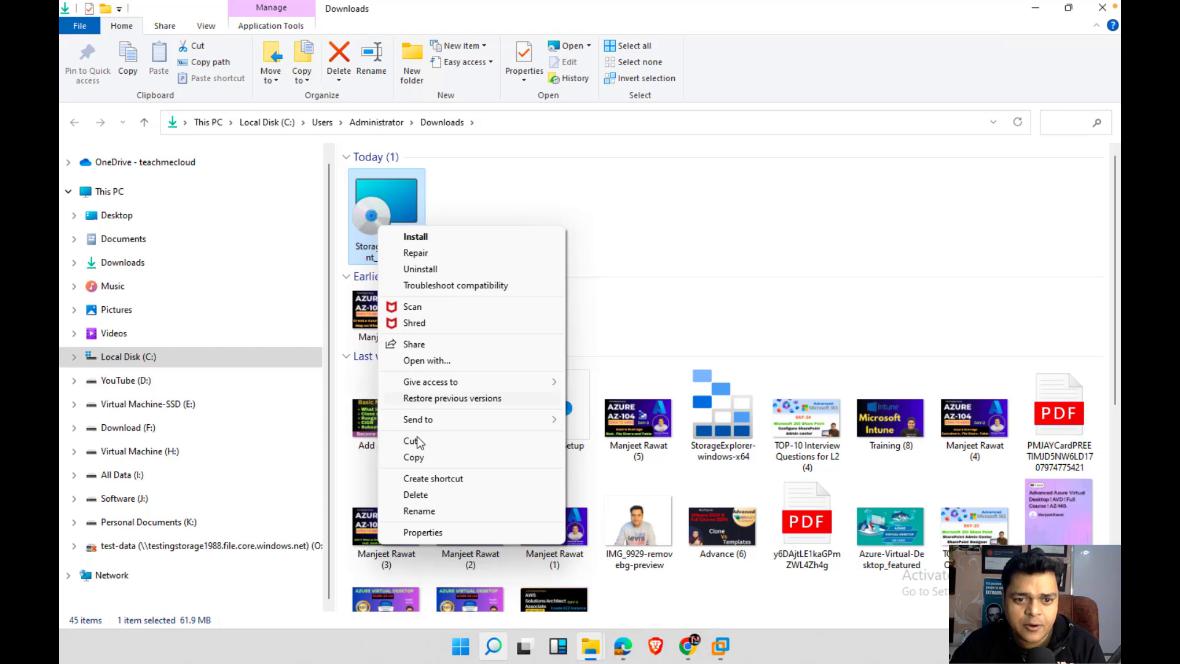
pyautogui.click(413, 458)
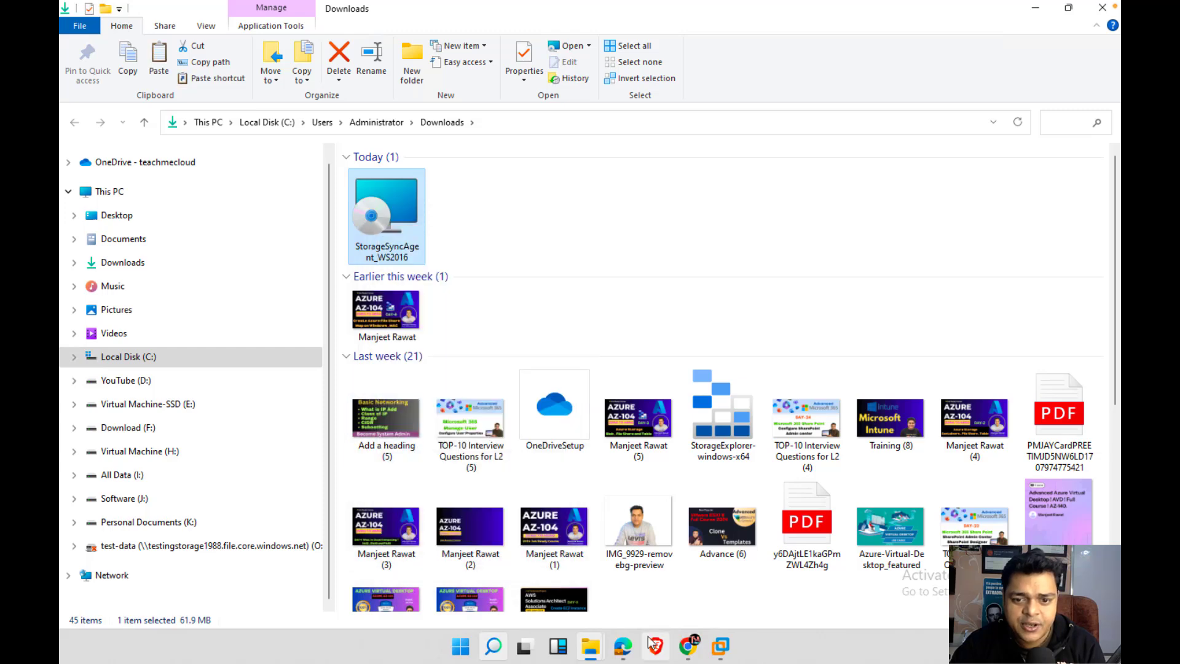
pyautogui.click(721, 645)
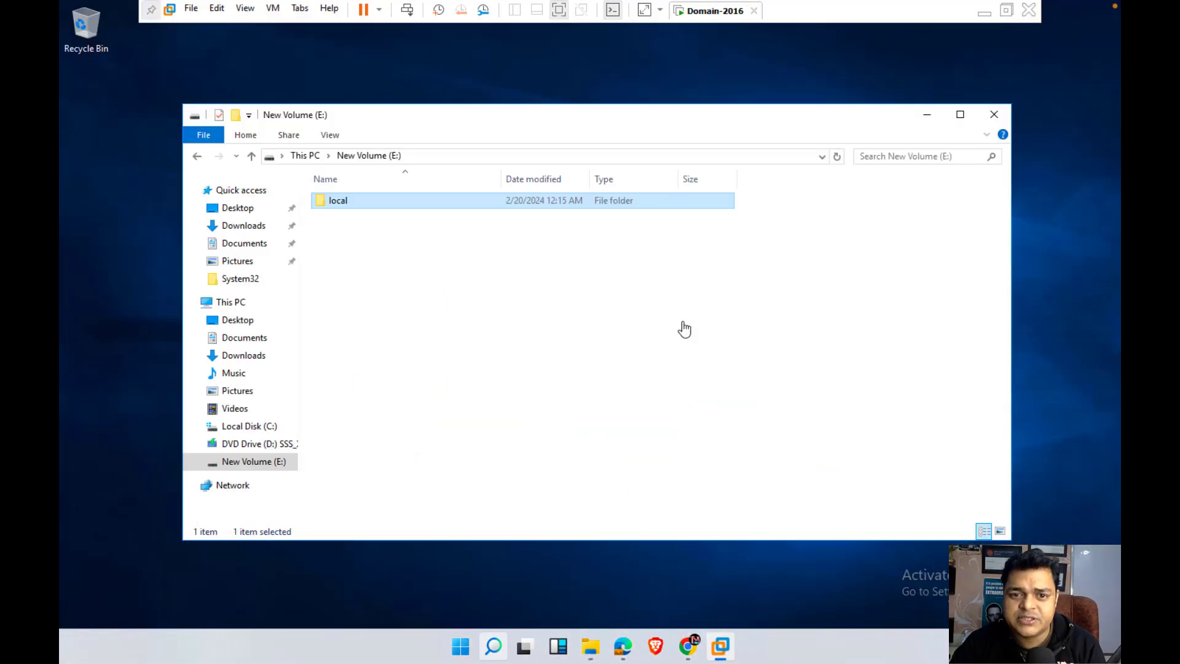
# Paste the StorageSyncAgent_WS2016.msi installer onto the Domain-2016 VM desktop.
pyautogui.click(928, 116)
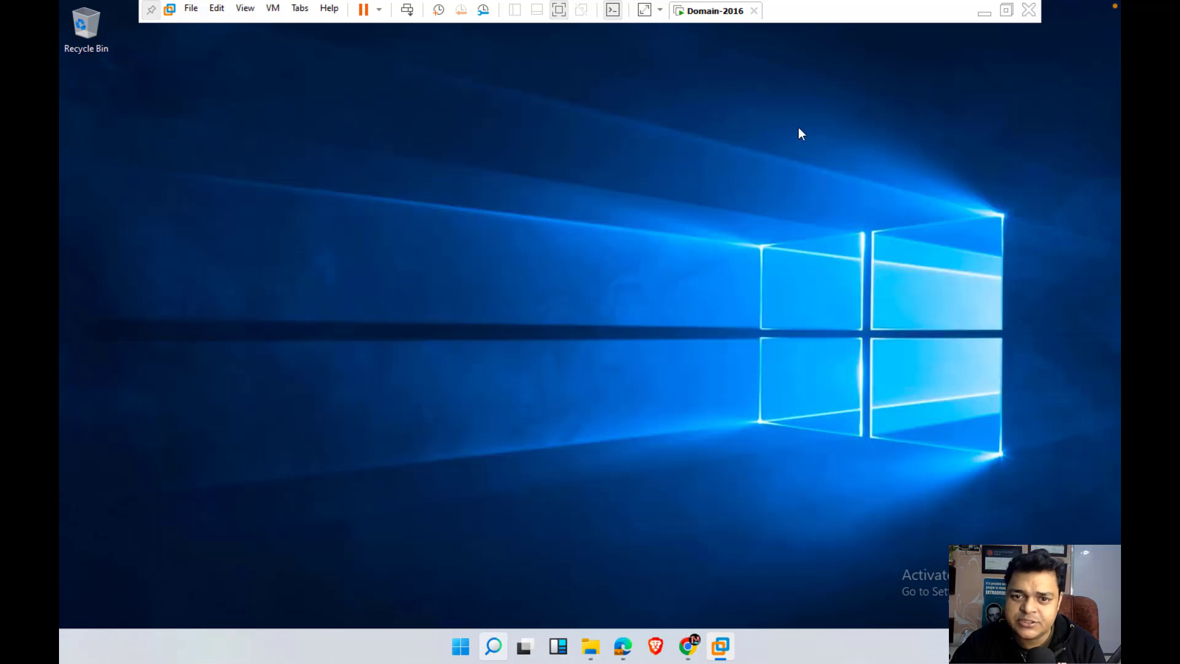
pyautogui.rightClick(604, 198)
pyautogui.click(642, 256)
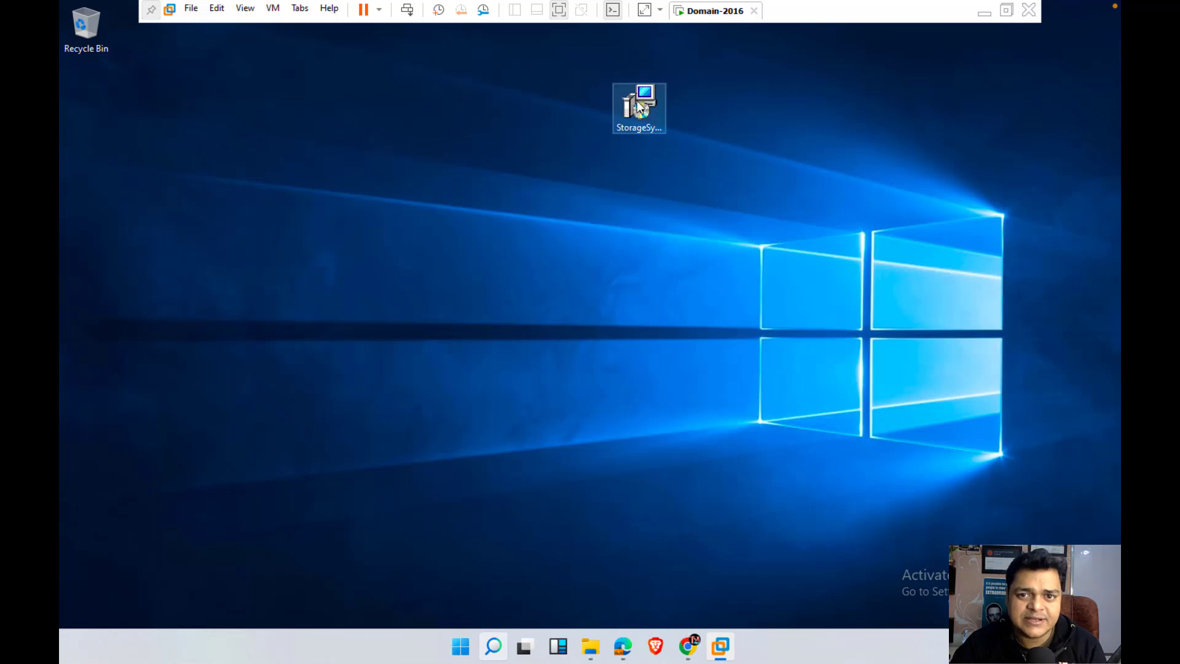
# Try installing the agent, acknowledge the restart-pending warning, and close the ended setup.
pyautogui.rightClick(626, 117)
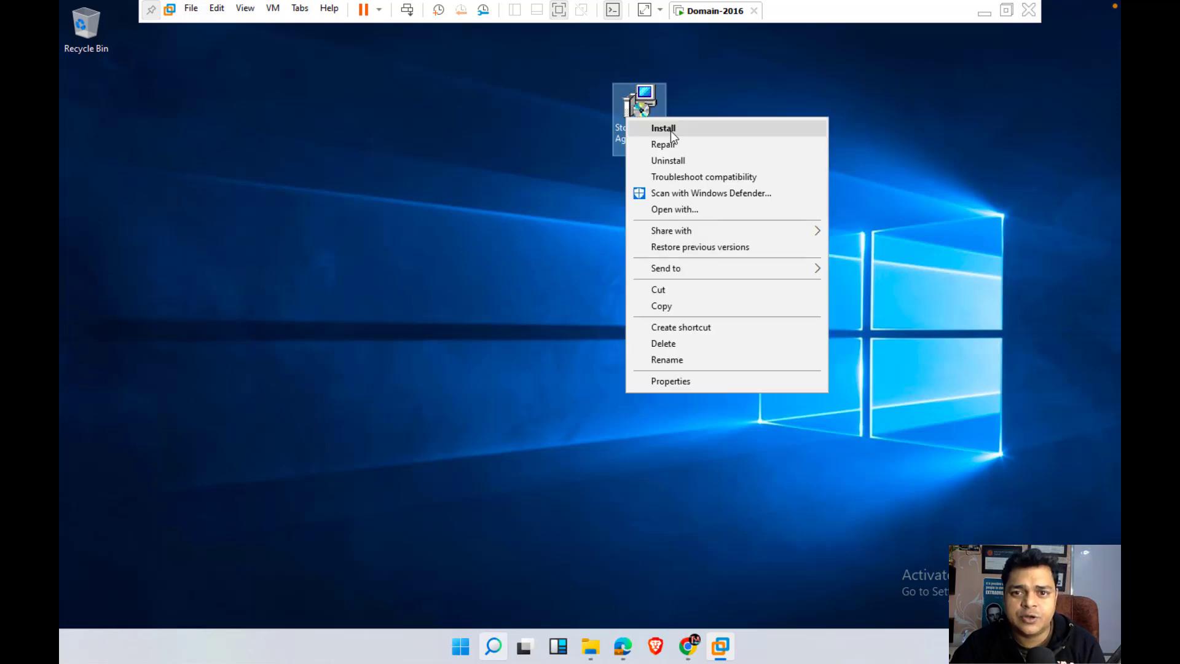
pyautogui.click(665, 129)
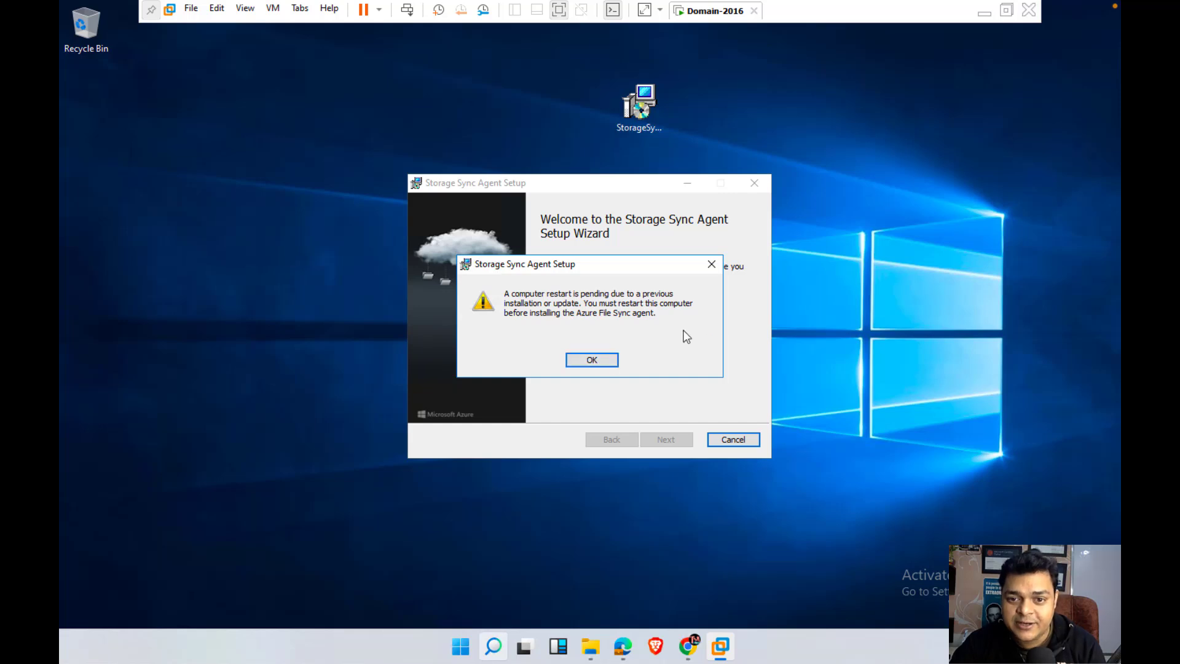
pyautogui.click(594, 362)
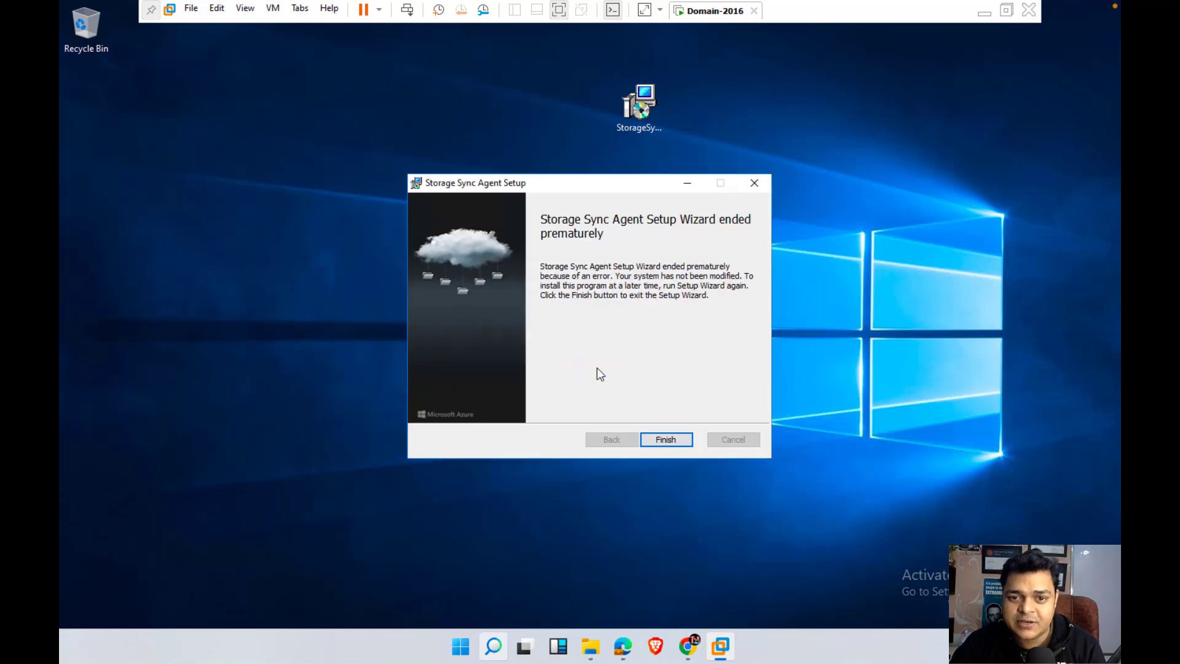
pyautogui.click(666, 439)
pyautogui.rightClick(717, 19)
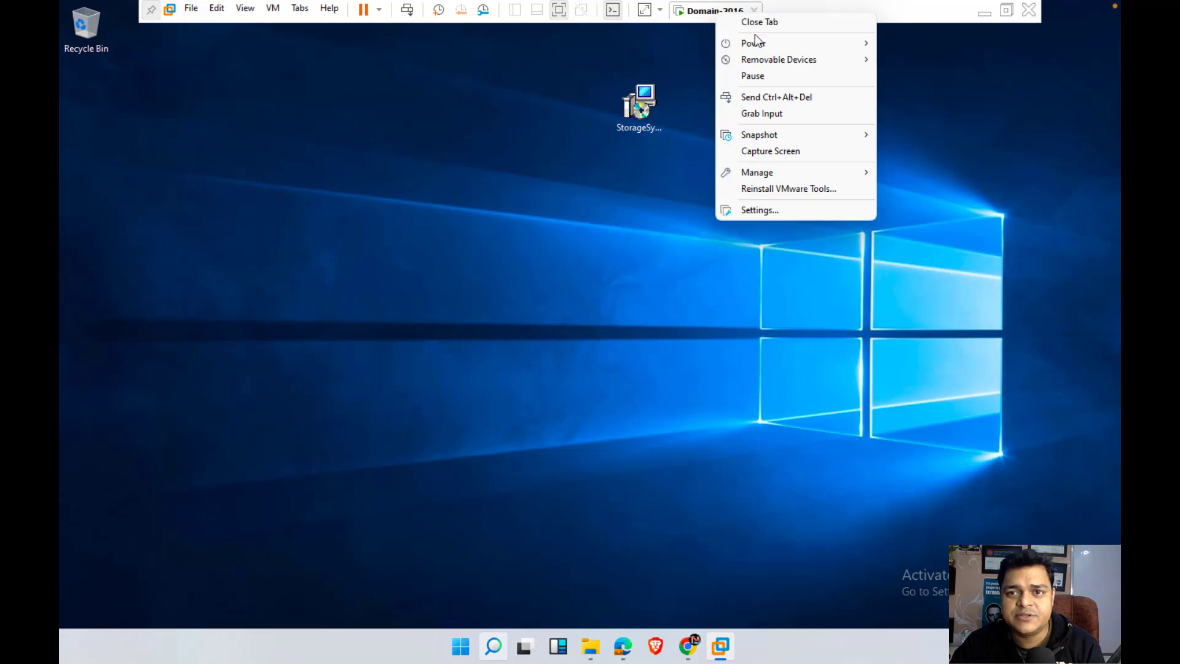
# Reset the Domain-2016 VM via Power > Reset, then minimize VMware once it reboots.
pyautogui.moveTo(754, 44)
pyautogui.click(908, 162)
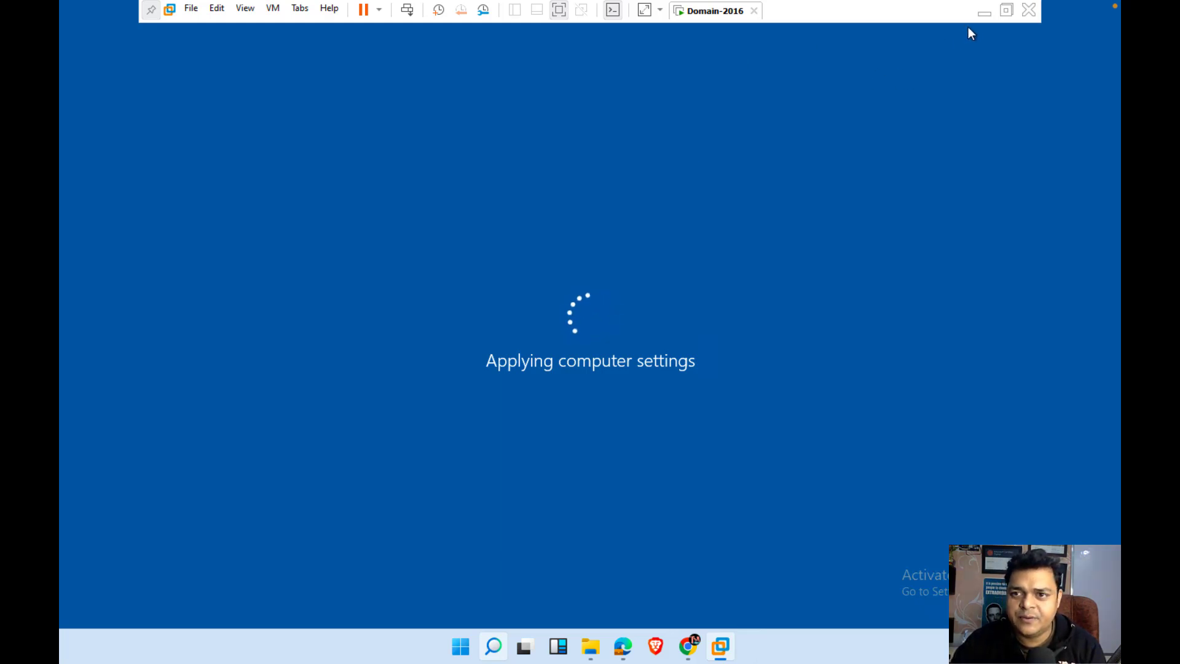
pyautogui.click(983, 12)
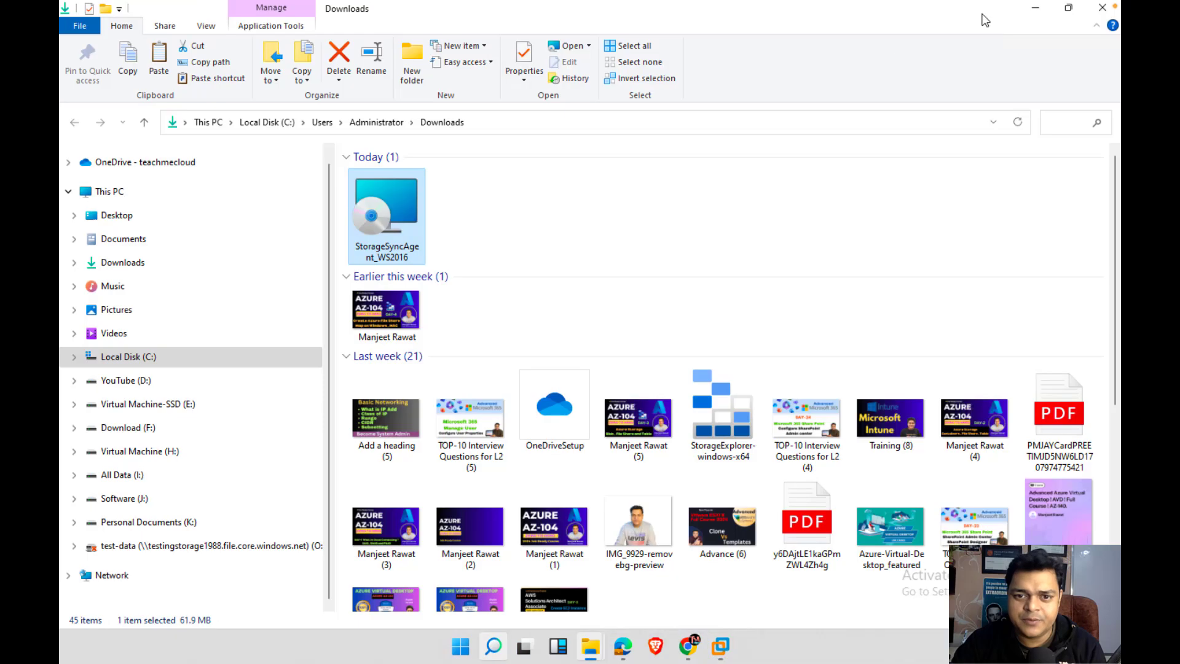
# Close the Downloads folder and recheck testingfilesync's sync groups and the cloud-storage share.
pyautogui.click(1095, 14)
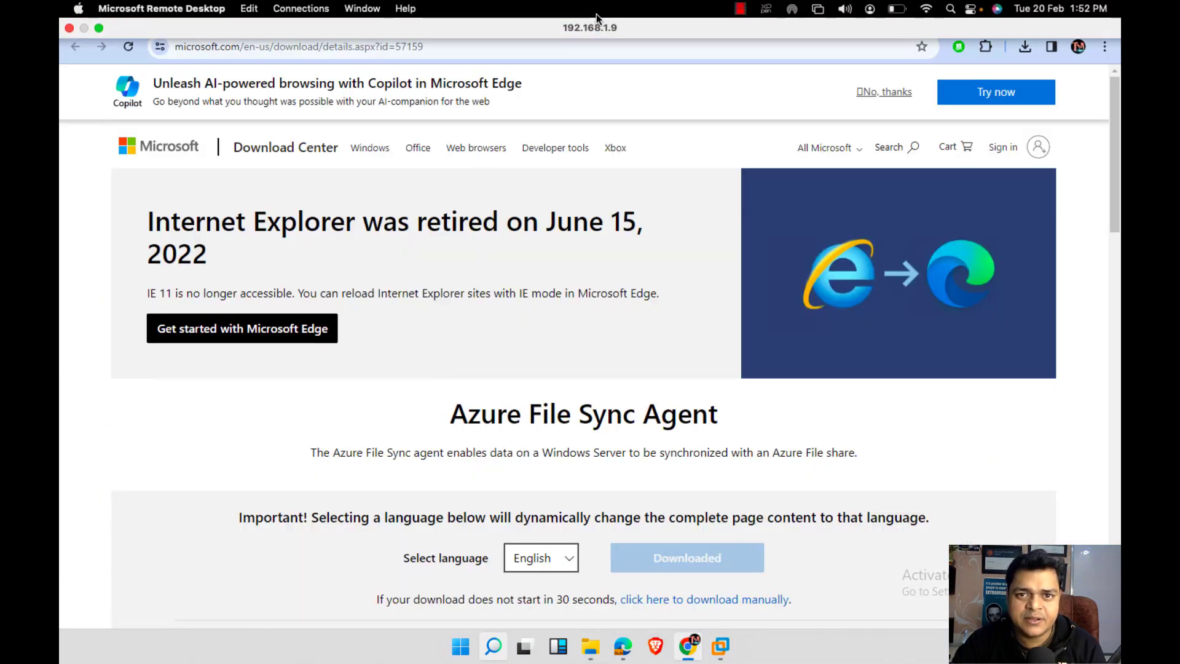
pyautogui.click(409, 16)
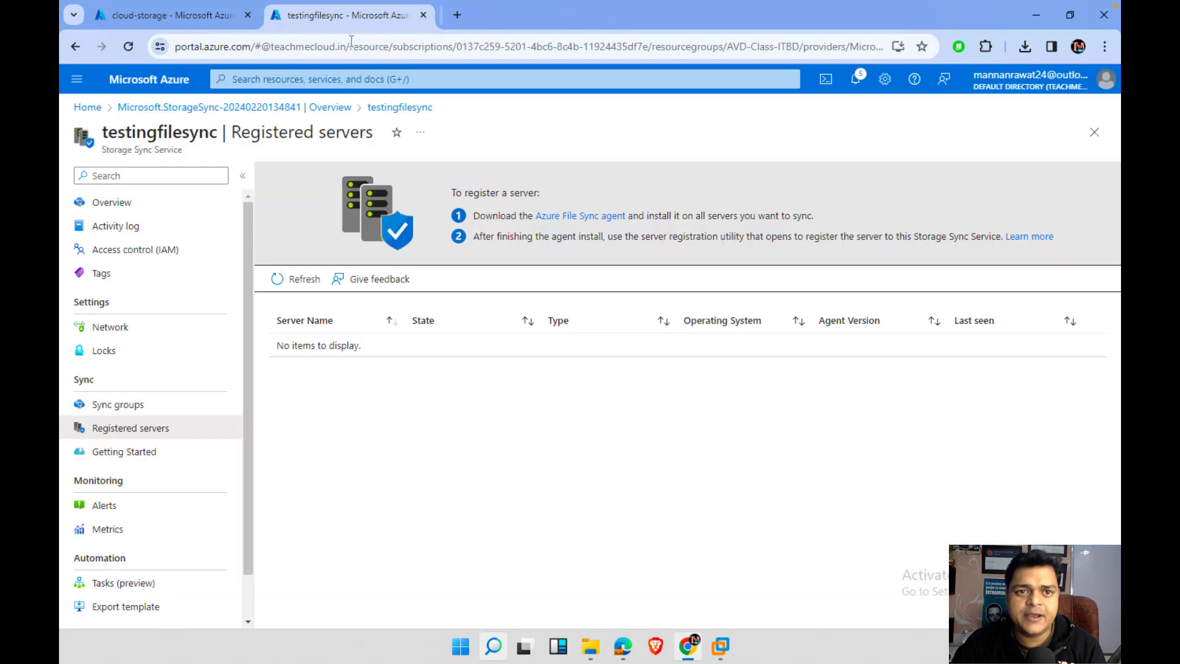
pyautogui.click(116, 406)
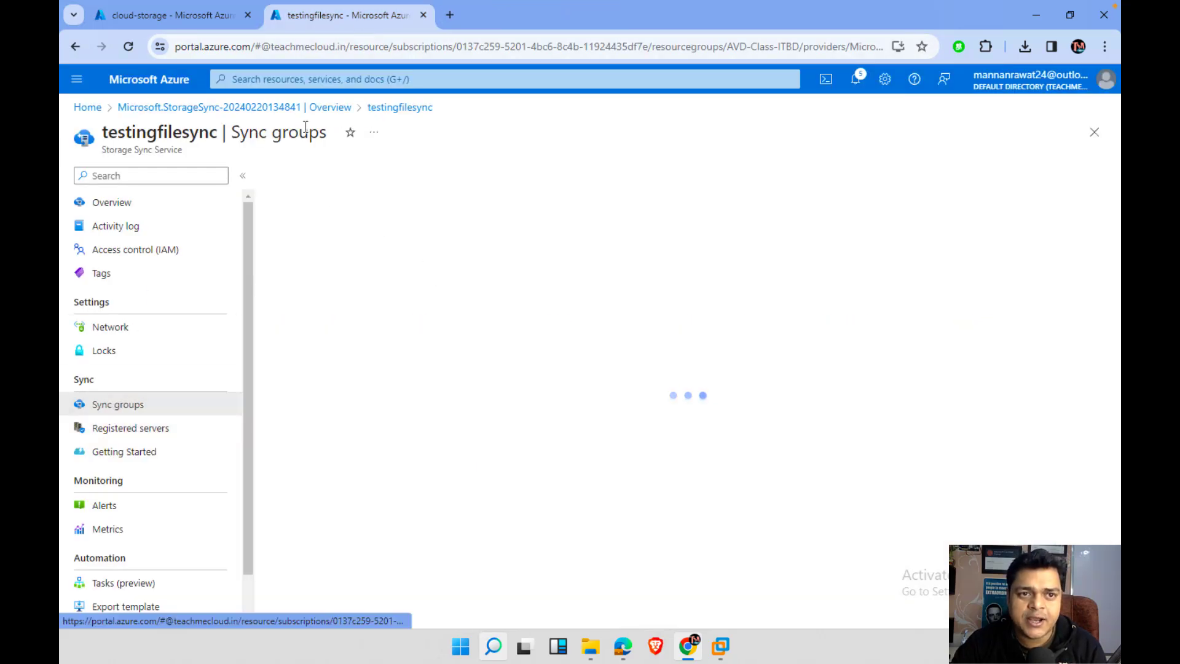
pyautogui.click(205, 18)
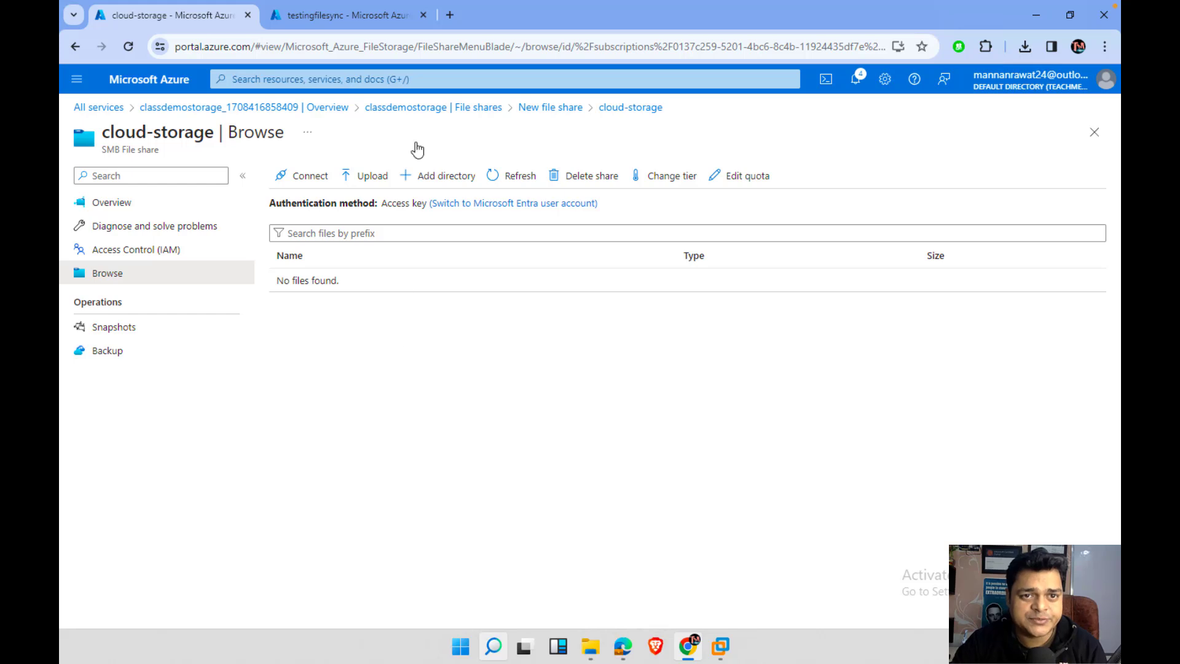
# Confirm testingfilesync's Registered servers list is still empty, then switch to the Domain-2016 VM.
pyautogui.click(382, 20)
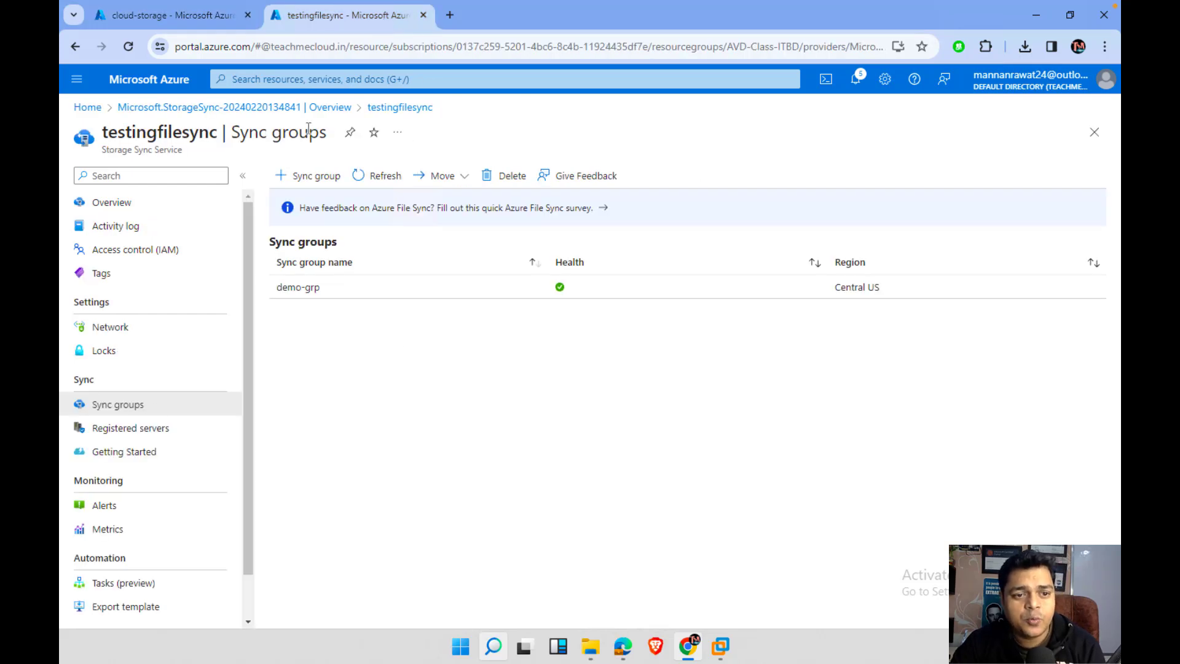
pyautogui.click(131, 427)
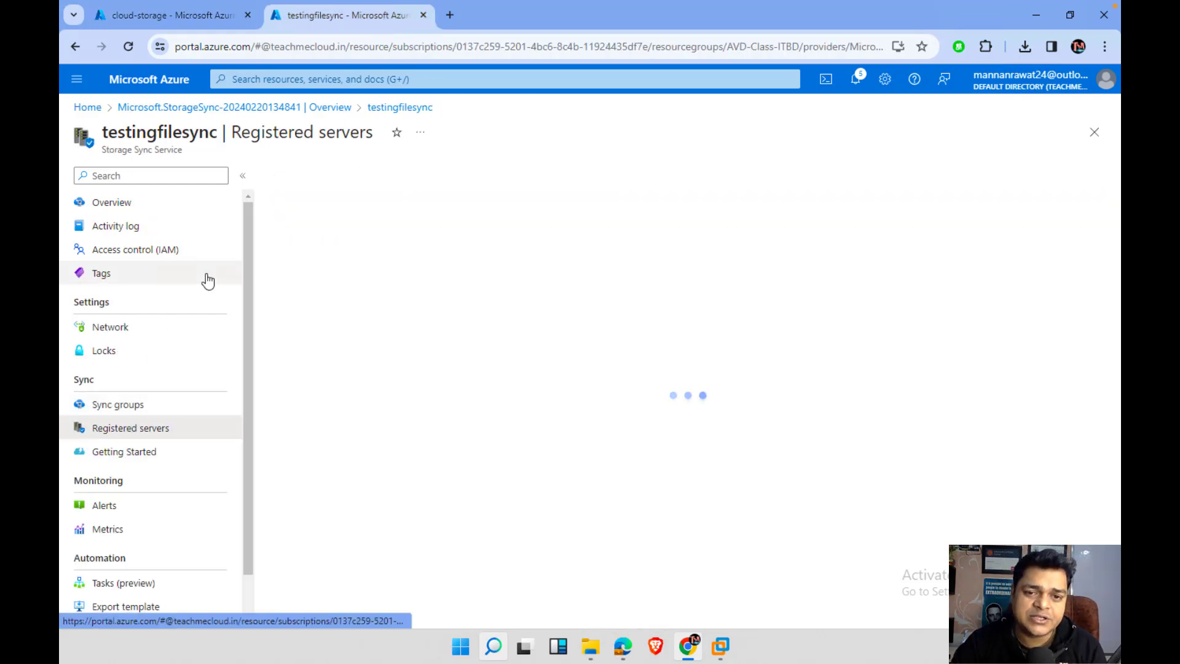
pyautogui.click(724, 650)
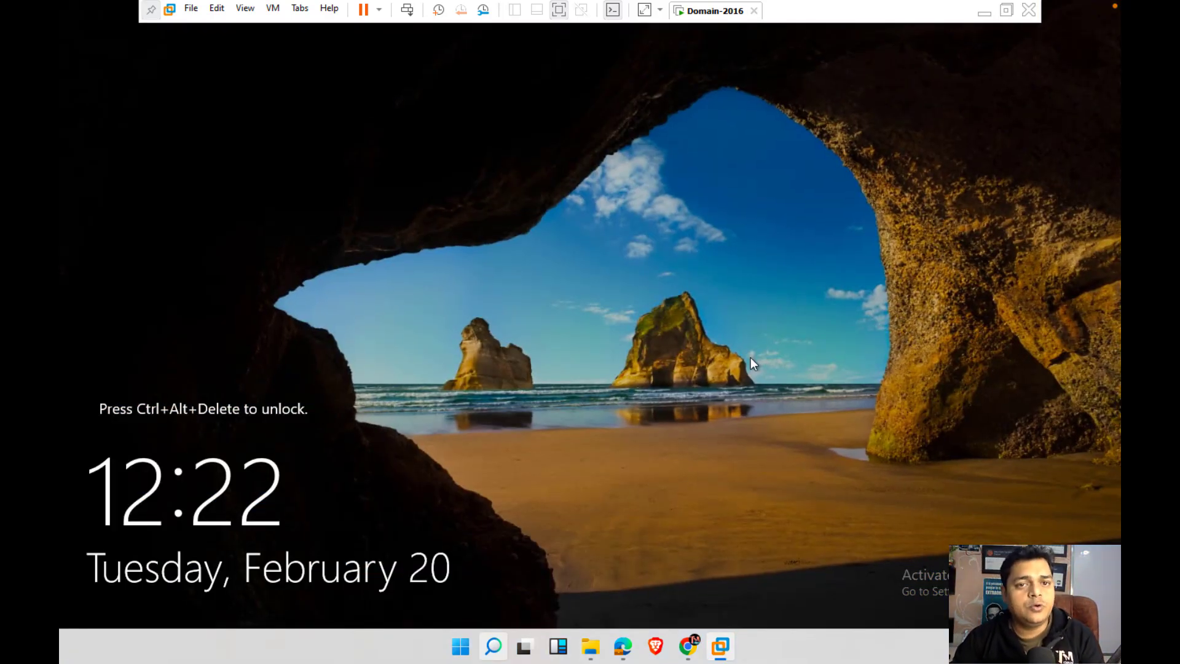
# Sign in to the Domain-2016 server as administrator with the account password.
pyautogui.click(408, 11)
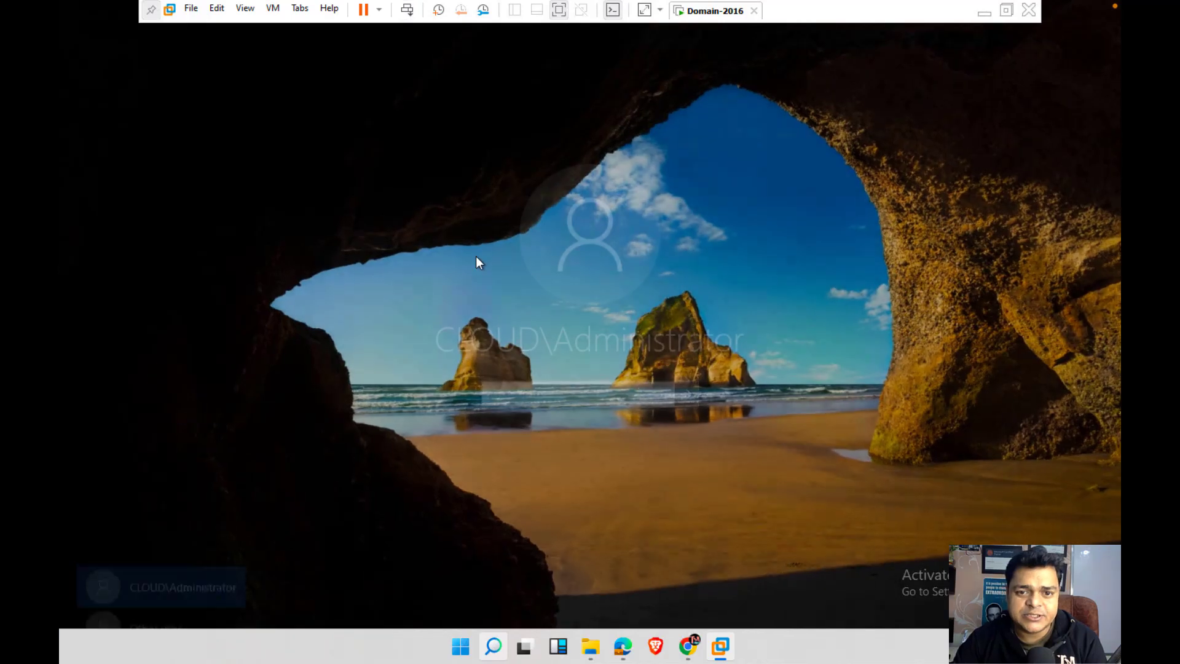
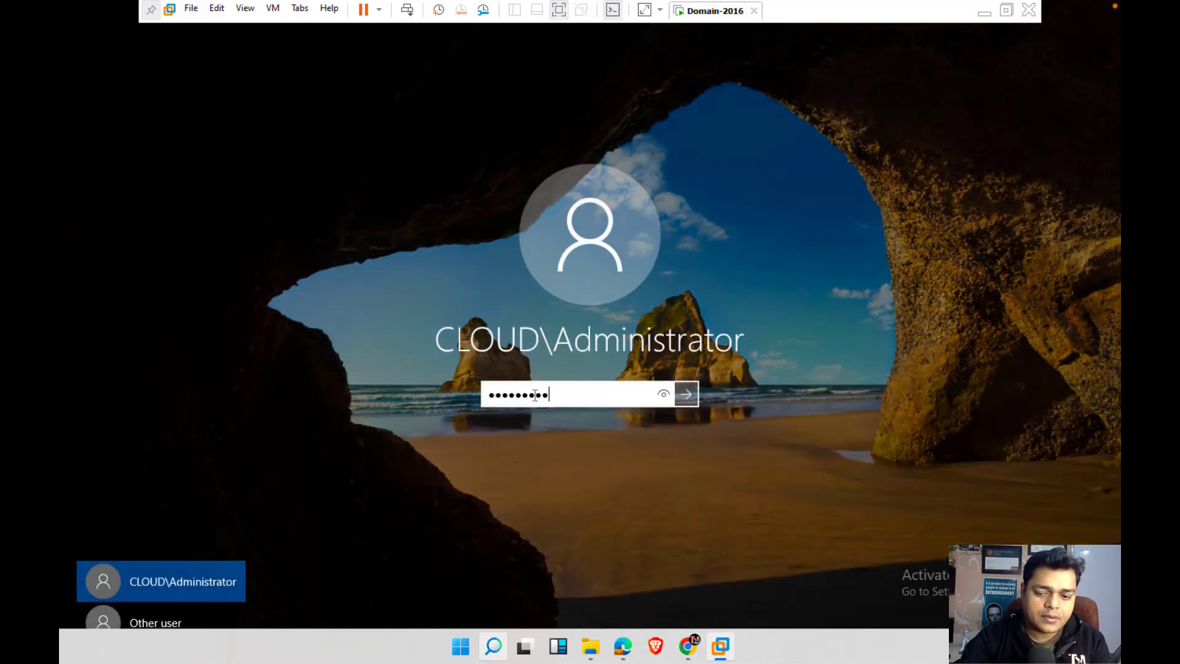
pyautogui.press('Return')
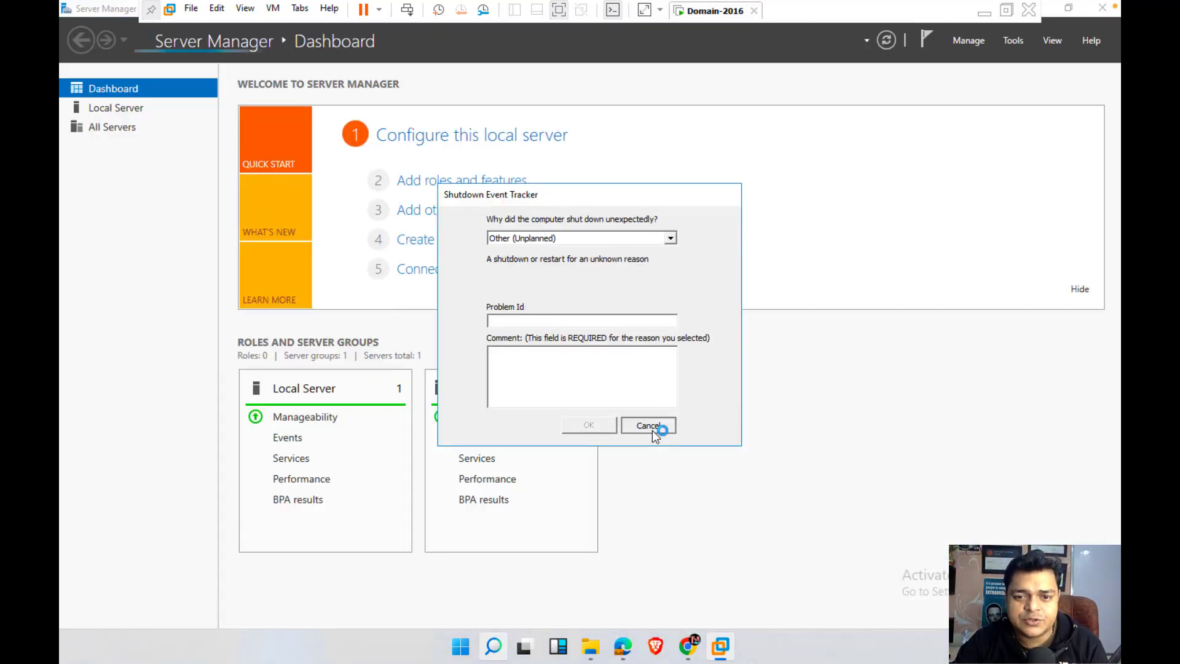
# Dismiss the Shutdown Event Tracker, close Server Manager, and install the StorageSync agent package.
pyautogui.click(650, 425)
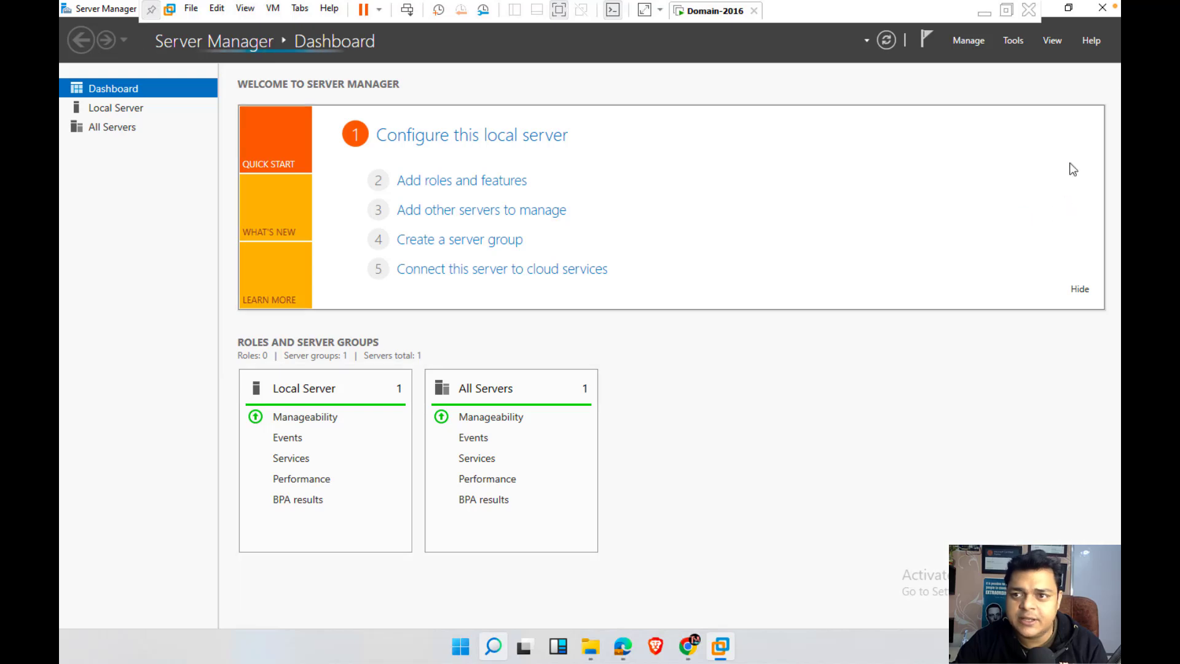
pyautogui.click(1102, 9)
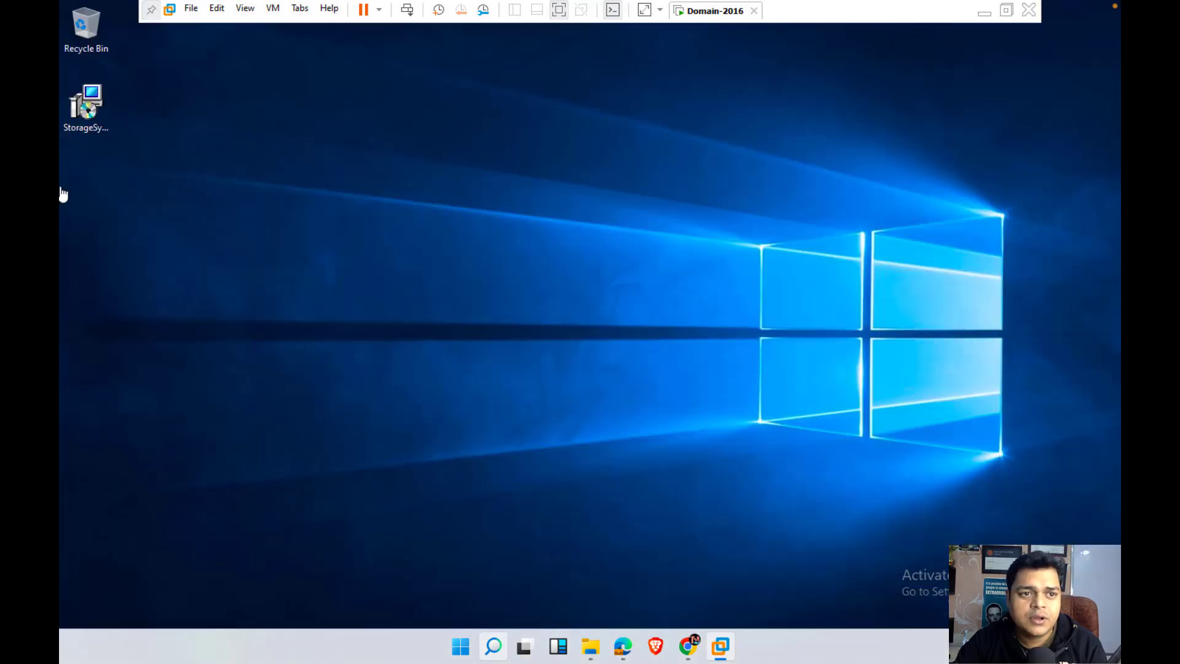
pyautogui.doubleClick(97, 120)
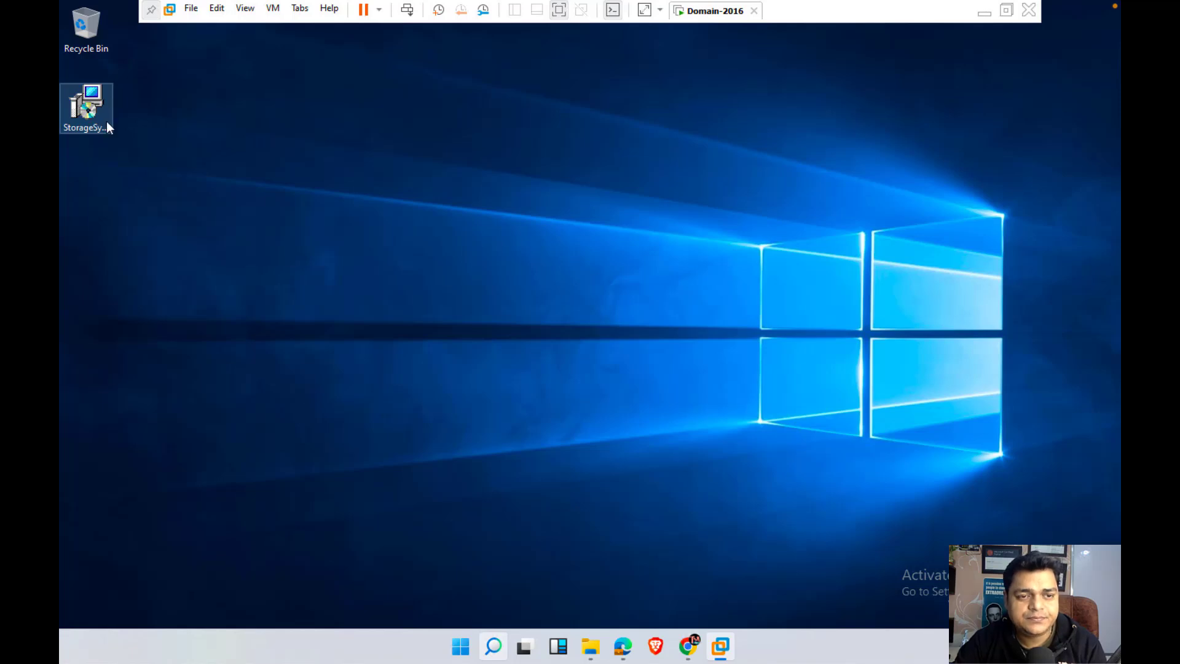
pyautogui.rightClick(105, 120)
pyautogui.click(135, 130)
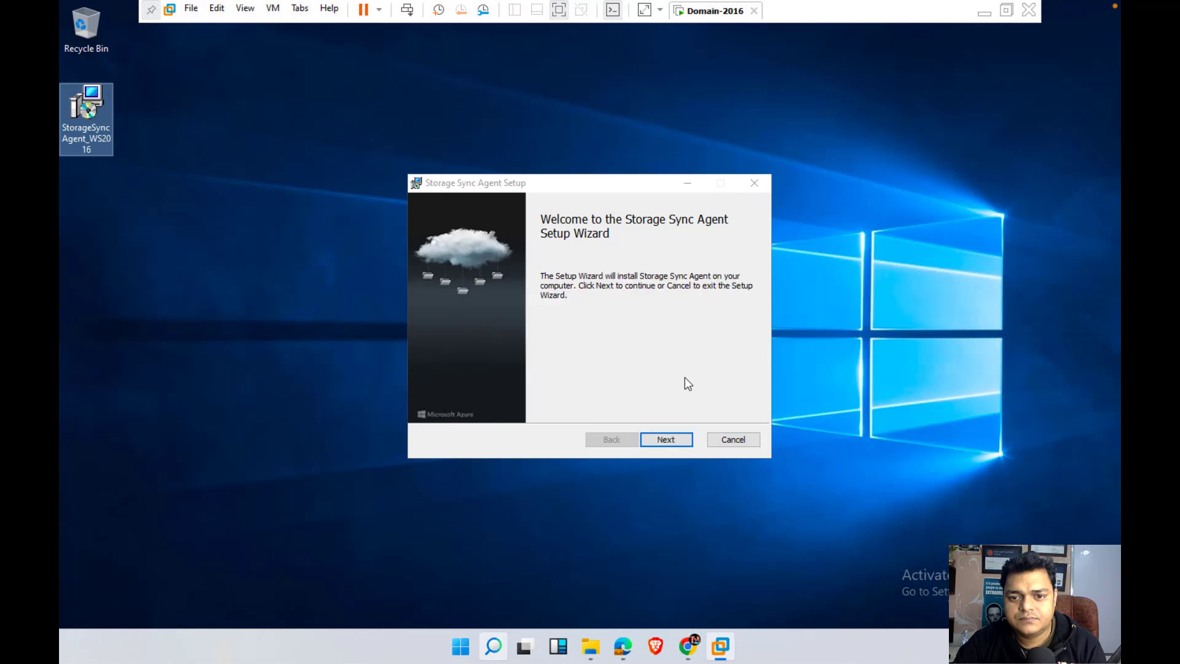
# Install the agent with the licence accepted, default folder and proxy, and Microsoft Update declined.
pyautogui.click(666, 439)
pyautogui.click(666, 440)
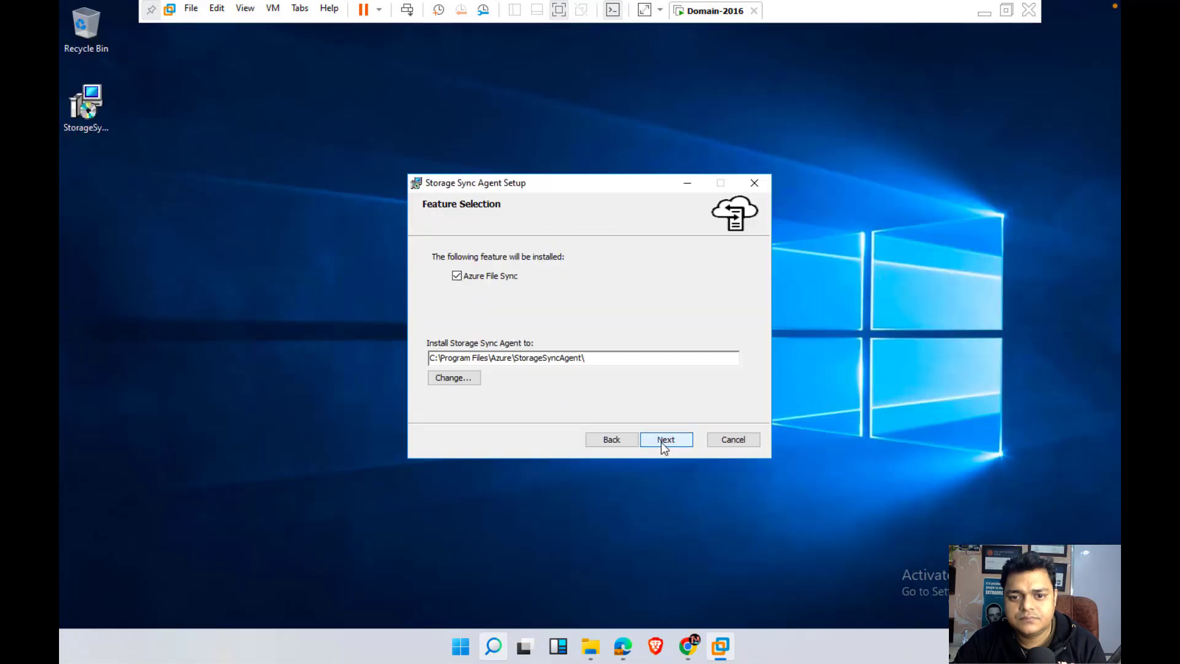
pyautogui.click(664, 441)
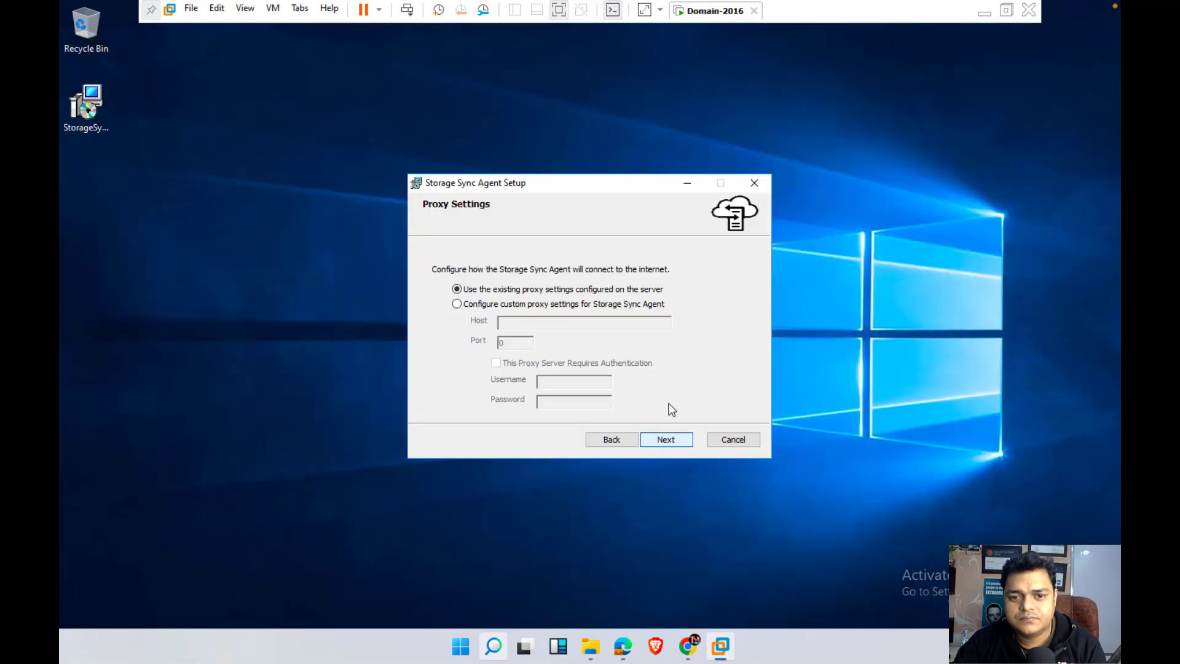
pyautogui.click(653, 442)
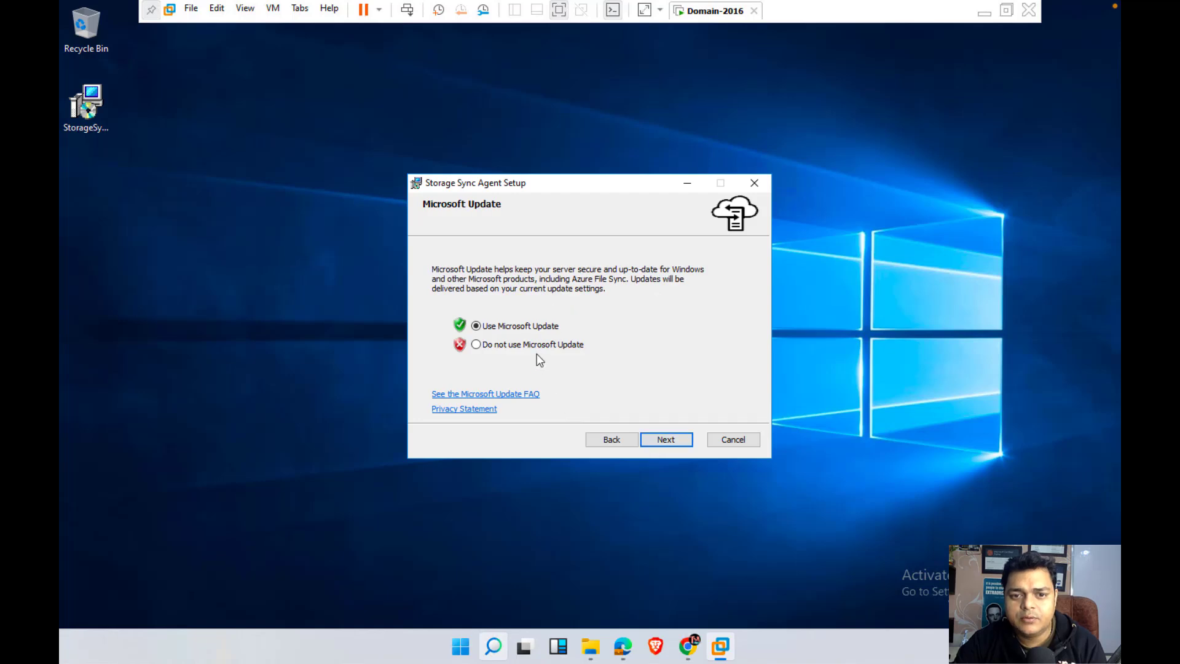
pyautogui.click(537, 345)
pyautogui.click(670, 437)
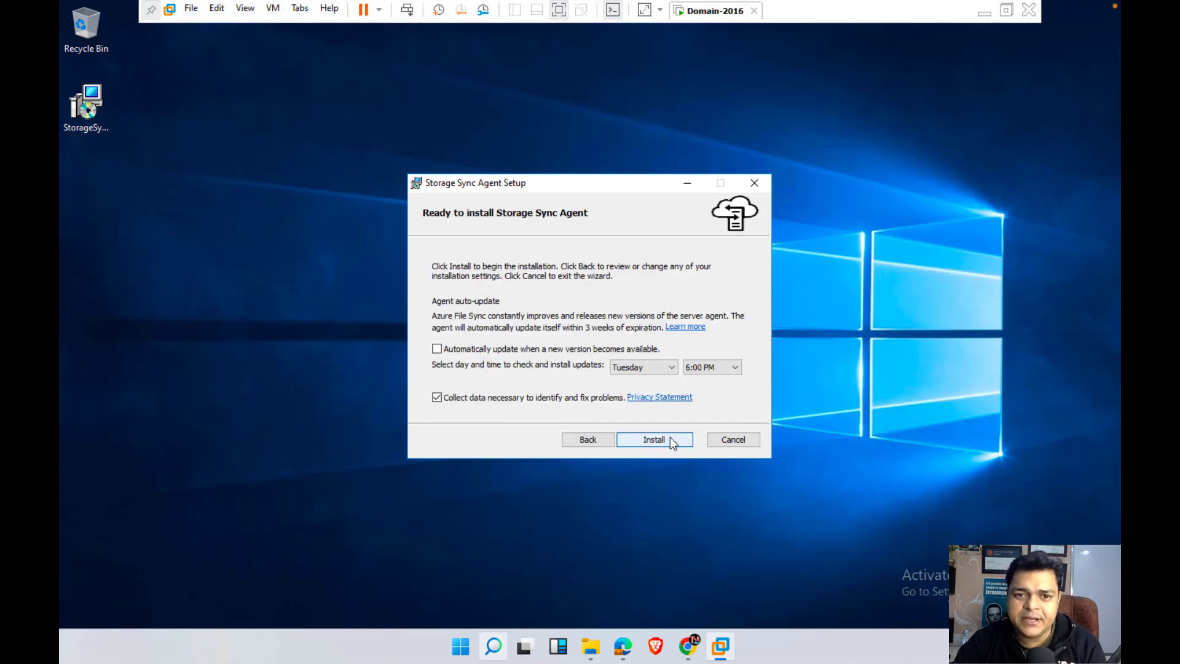
pyautogui.click(670, 437)
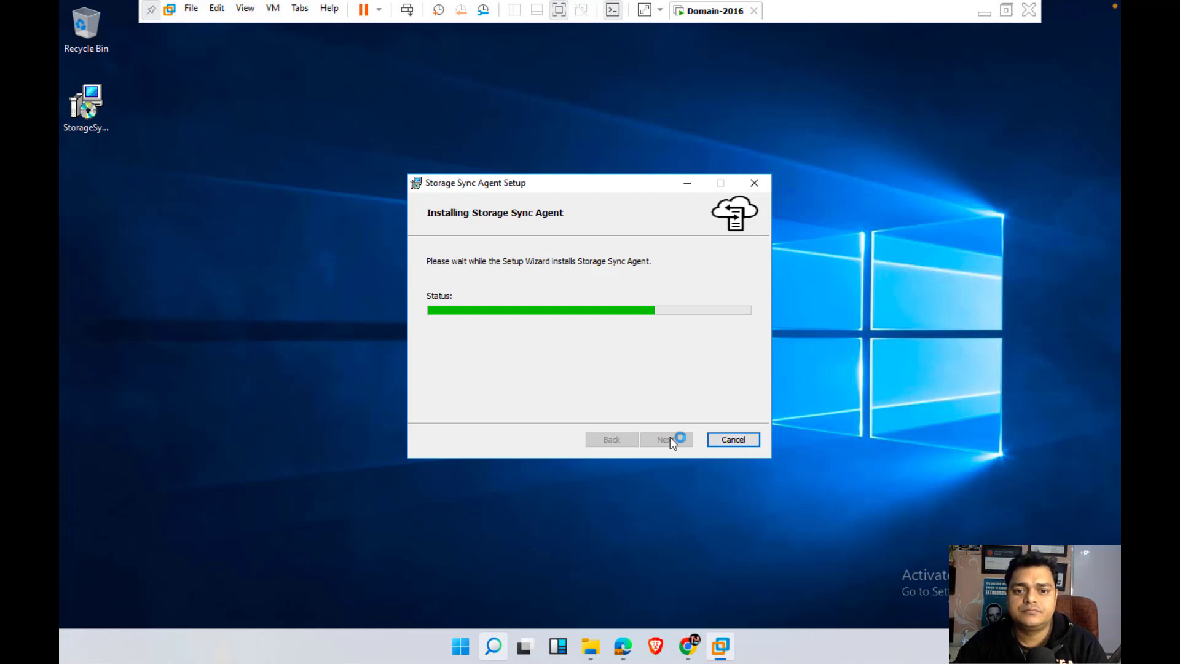
# Switch between host desktops while installation finishes, ending back on the virtual machine.
pyautogui.click(1042, 231)
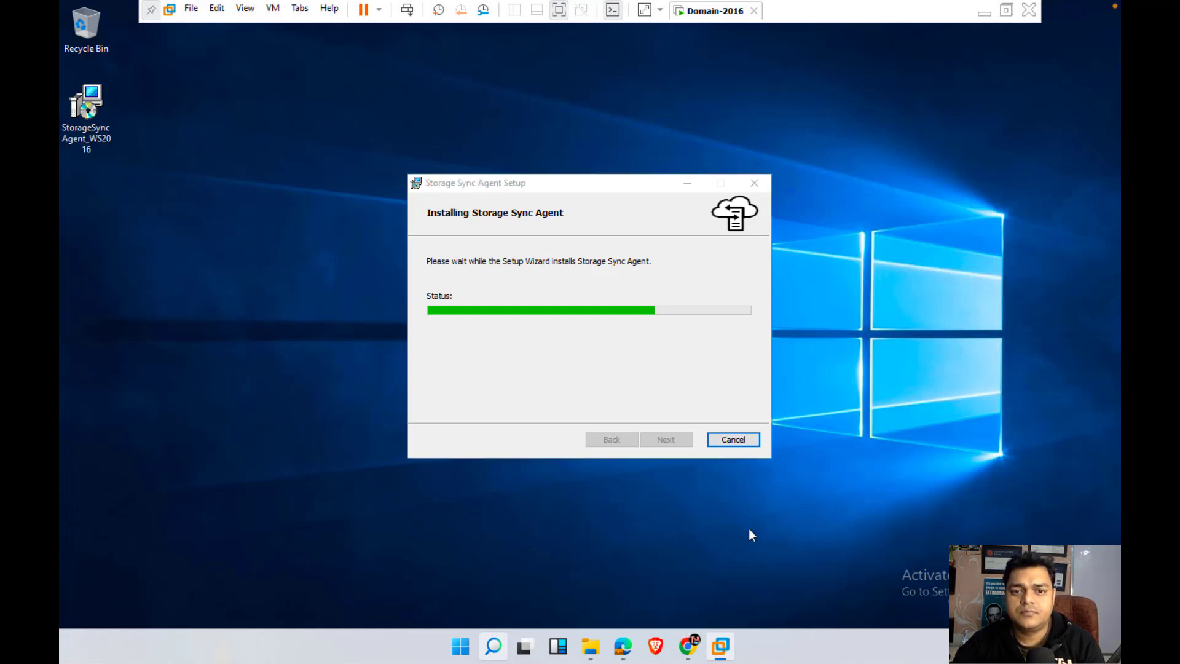
pyautogui.hotkey('ctrl', 'Left')
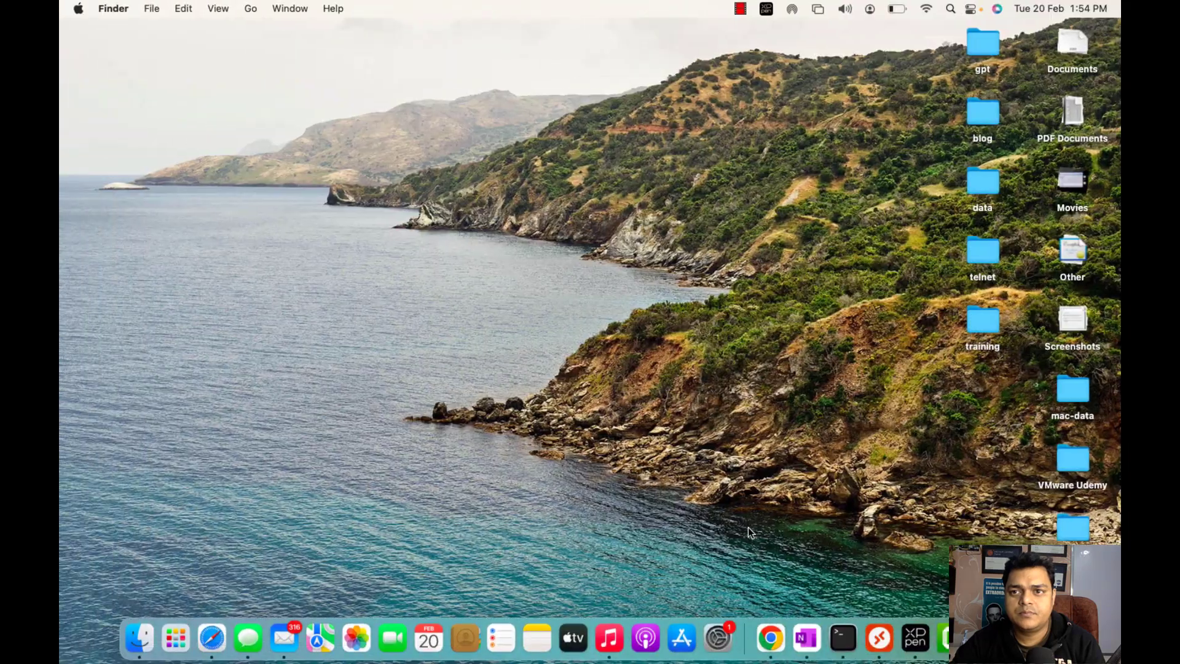
pyautogui.hotkey('ctrl', 'Right')
pyautogui.hotkey('ctrl', 'Right')
pyautogui.hotkey('ctrl', 'Left')
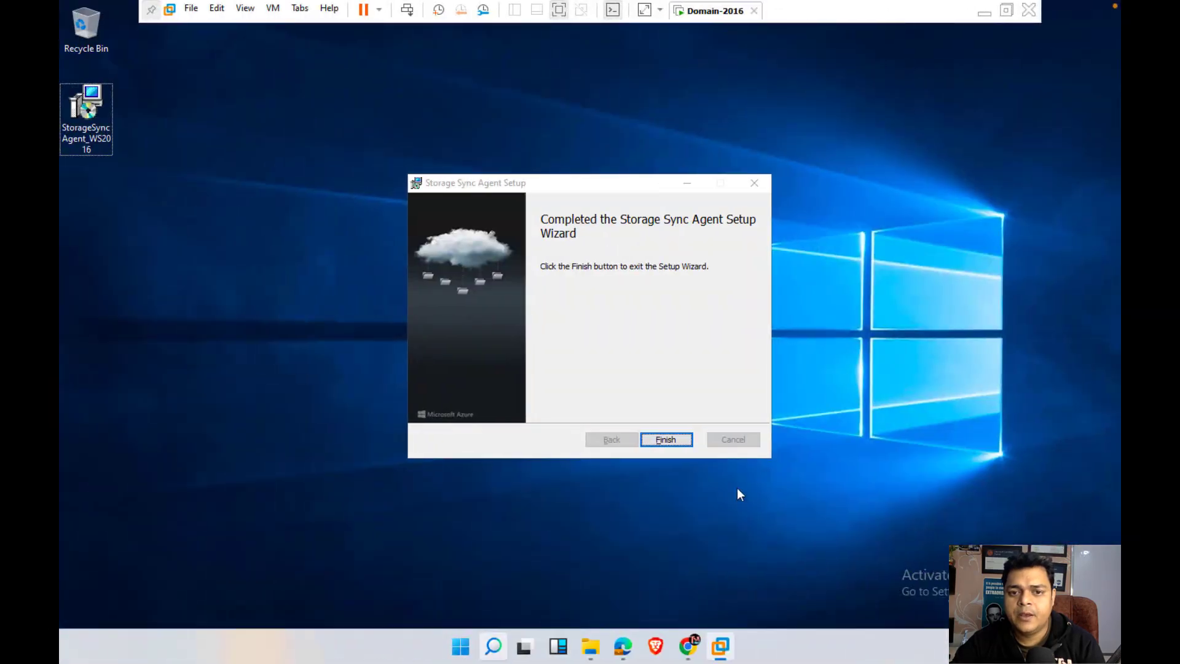
# Finish the setup wizard and acknowledge the up-to-date Agent Update notice.
pyautogui.click(673, 443)
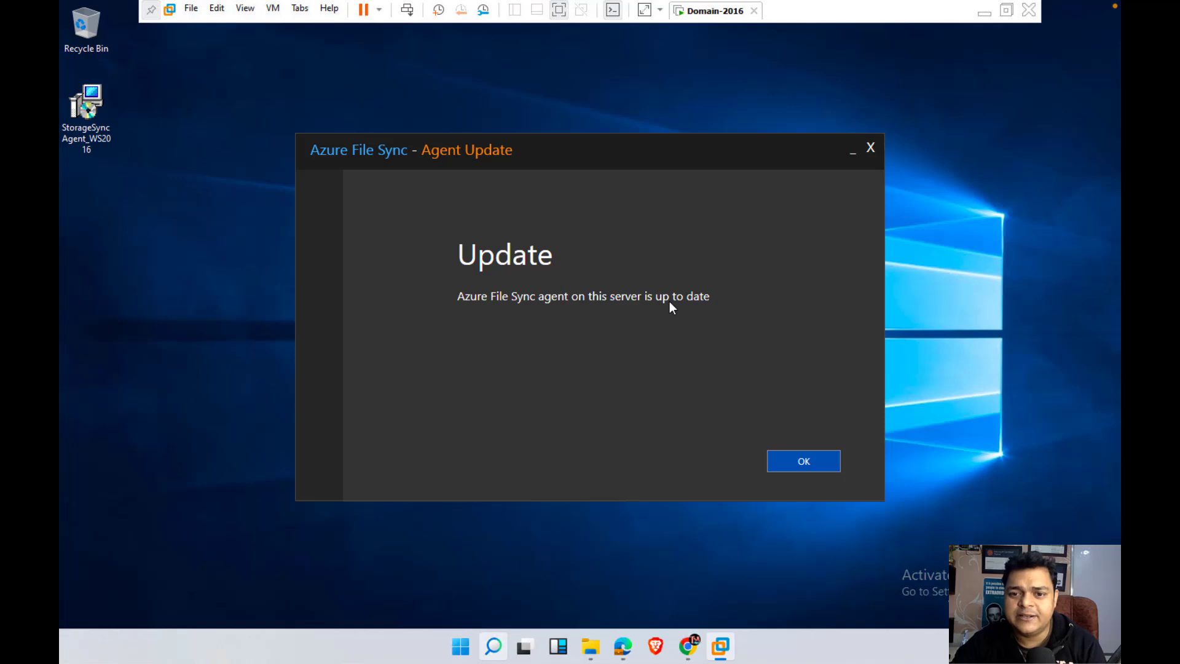
pyautogui.click(797, 456)
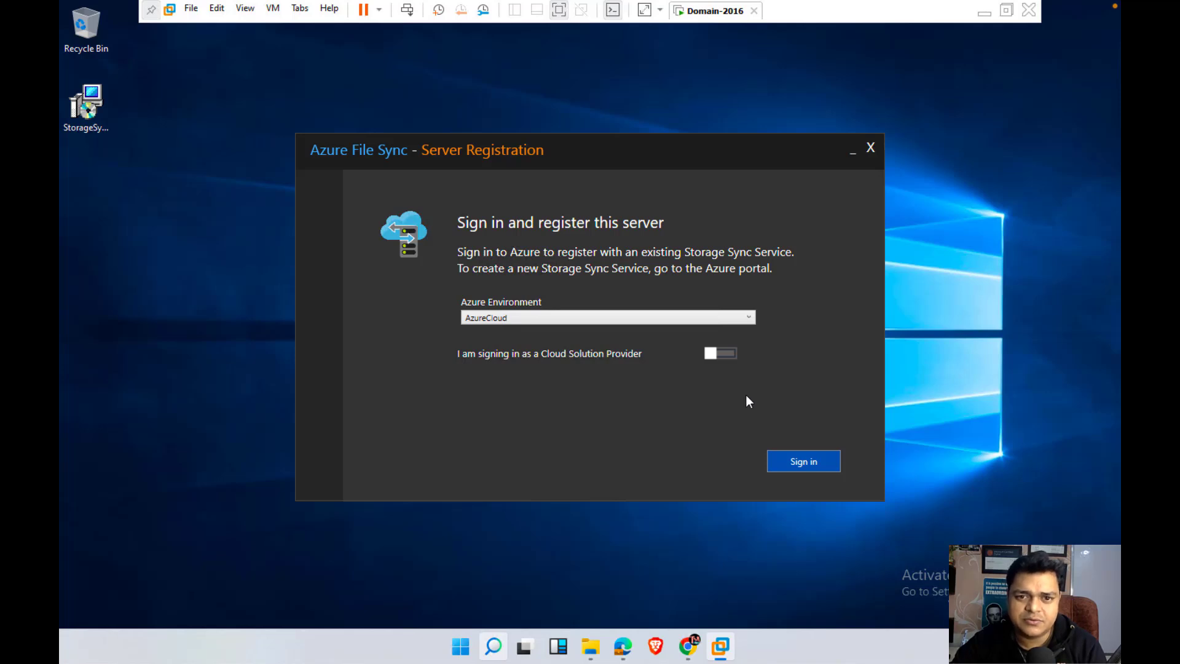
# Attempt the Azure sign-in, dismiss the blocked-content warning, and leave full-screen VM view.
pyautogui.click(811, 461)
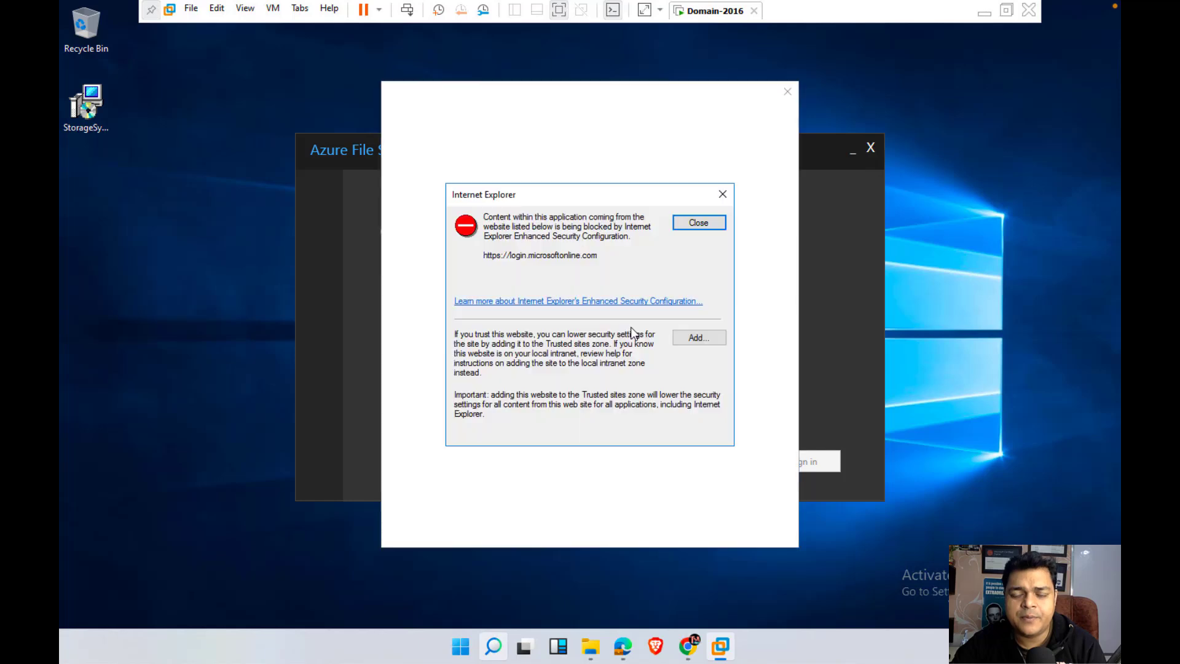
pyautogui.click(703, 218)
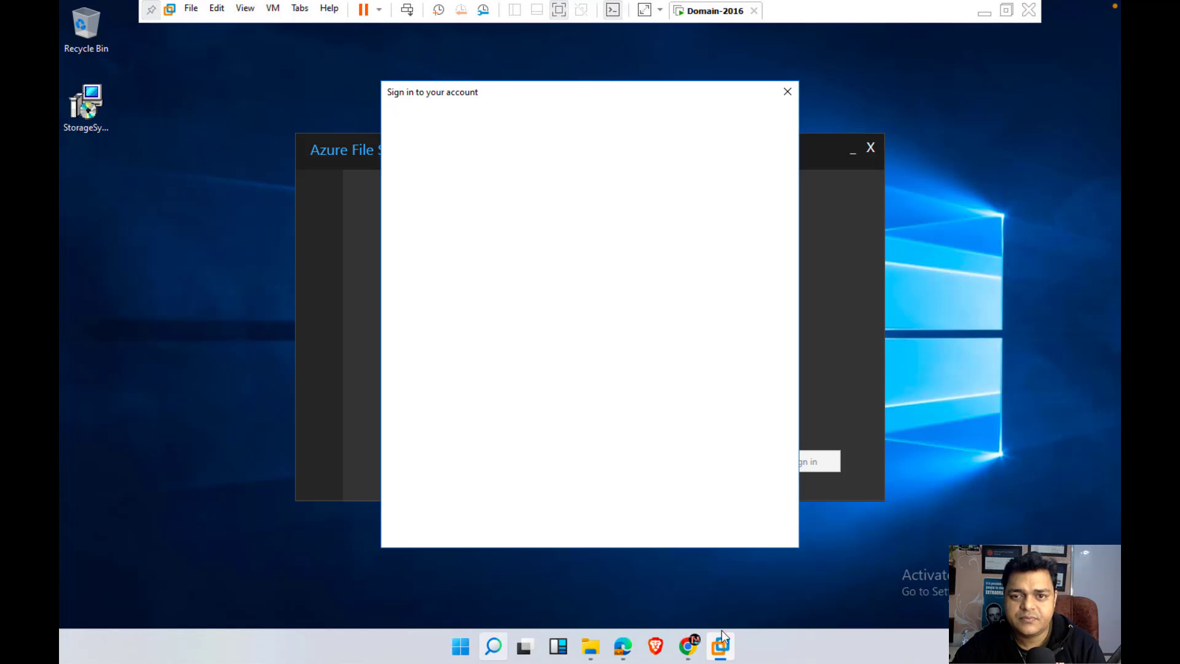
pyautogui.click(559, 10)
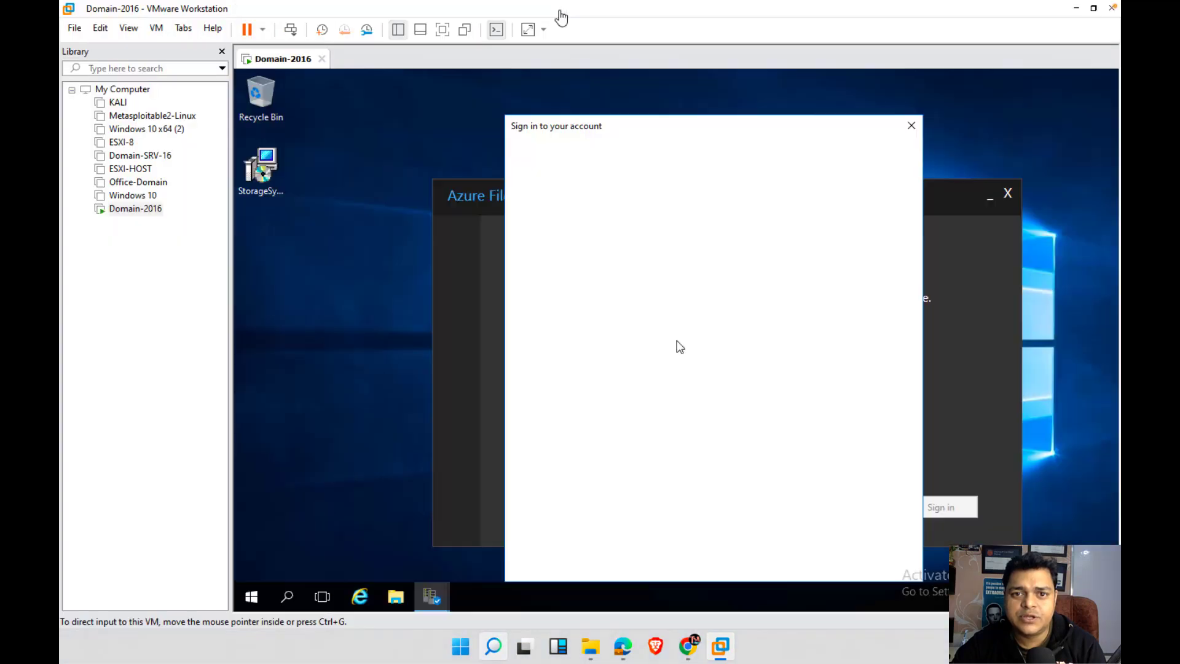
# Set IE Enhanced Security Configuration to Off for administrators and users in Server Manager.
pyautogui.rightClick(252, 596)
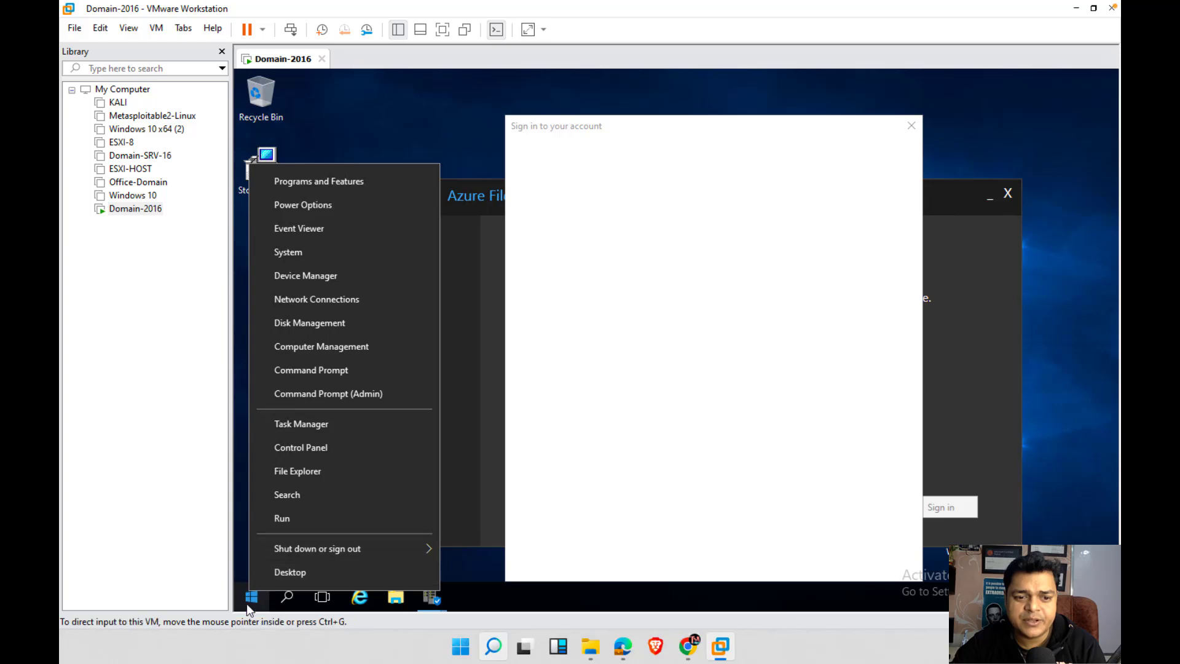
pyautogui.click(252, 601)
pyautogui.click(508, 206)
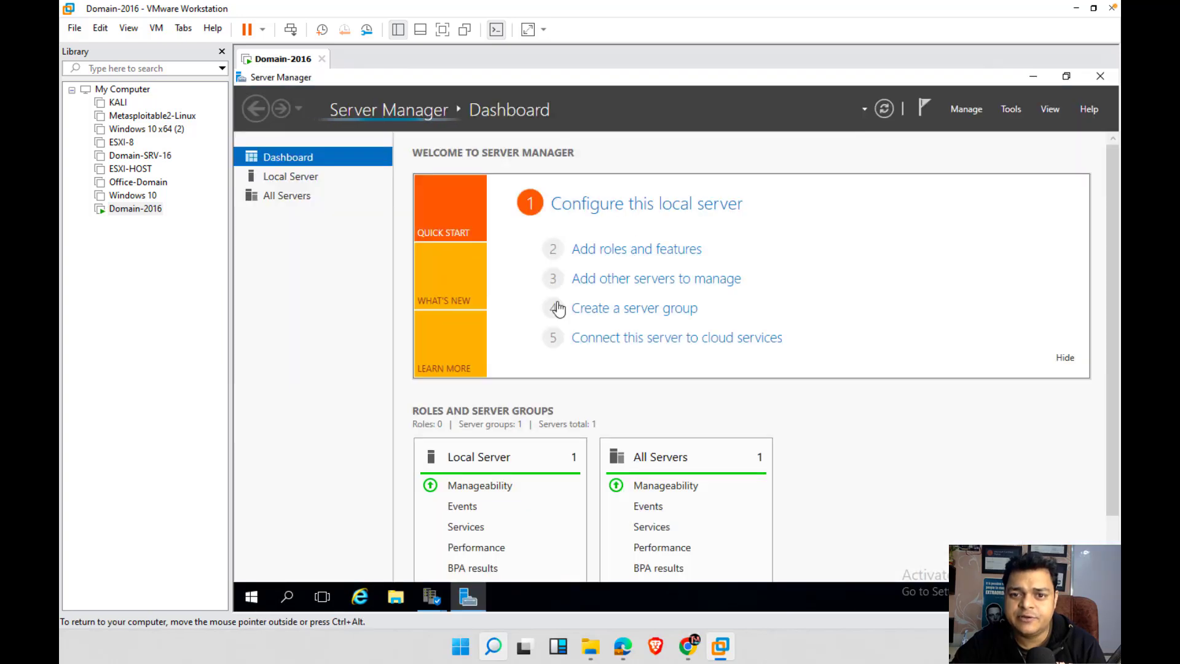
pyautogui.click(307, 178)
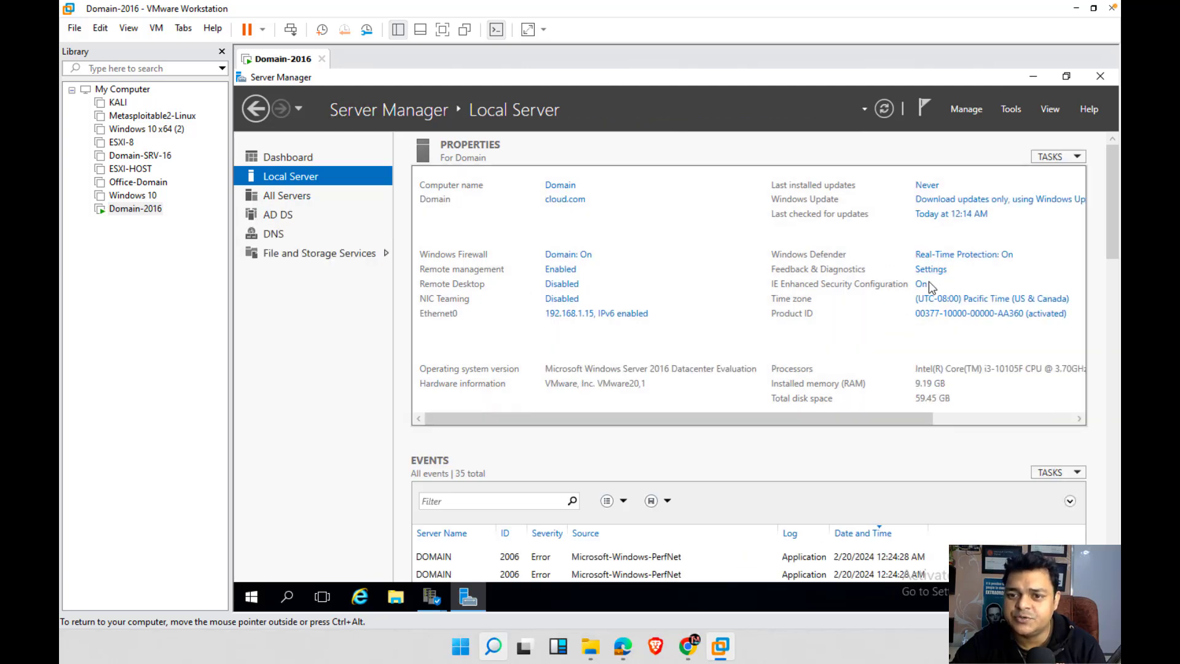
pyautogui.click(921, 284)
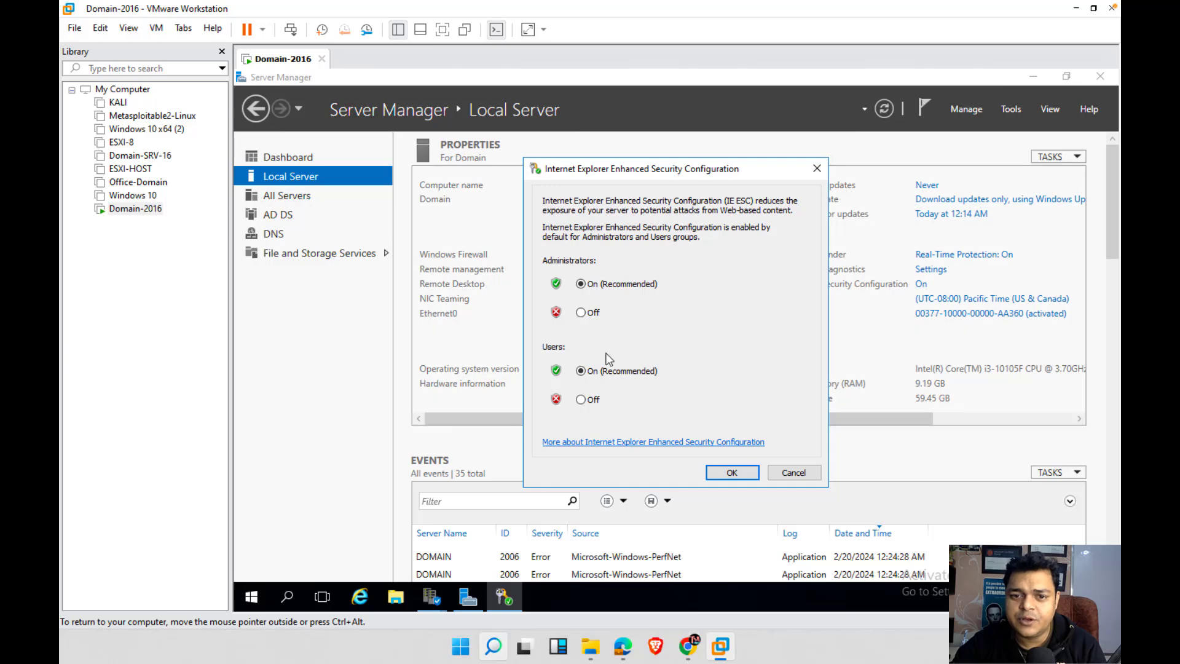
pyautogui.click(591, 314)
pyautogui.click(588, 400)
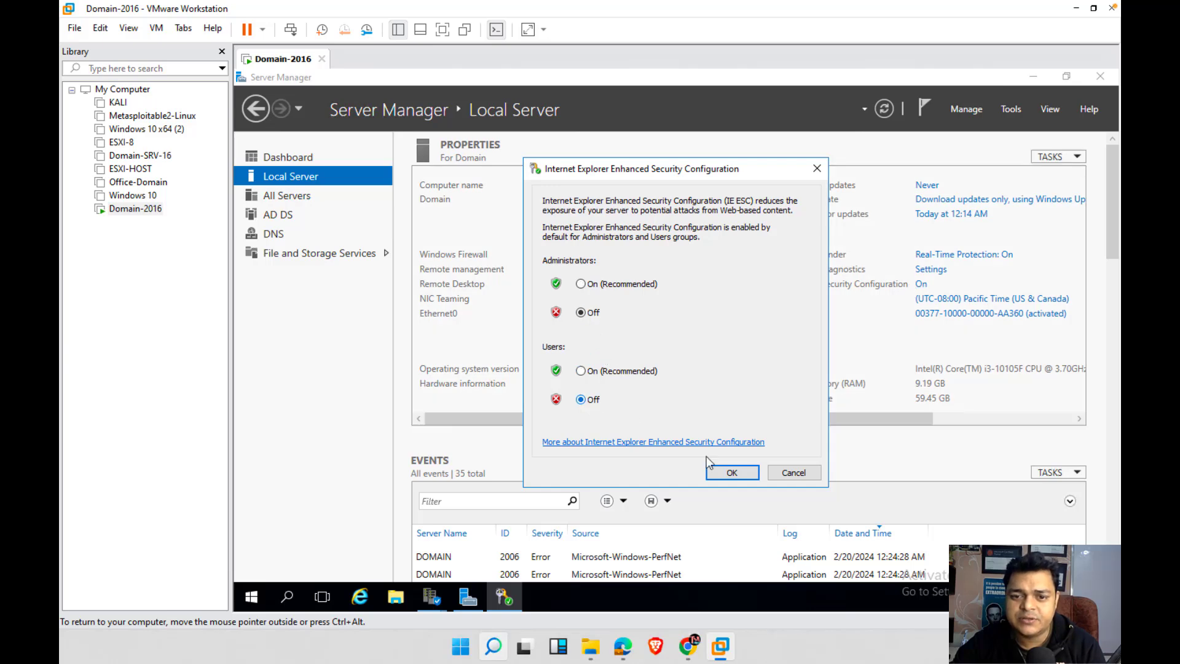
pyautogui.click(731, 473)
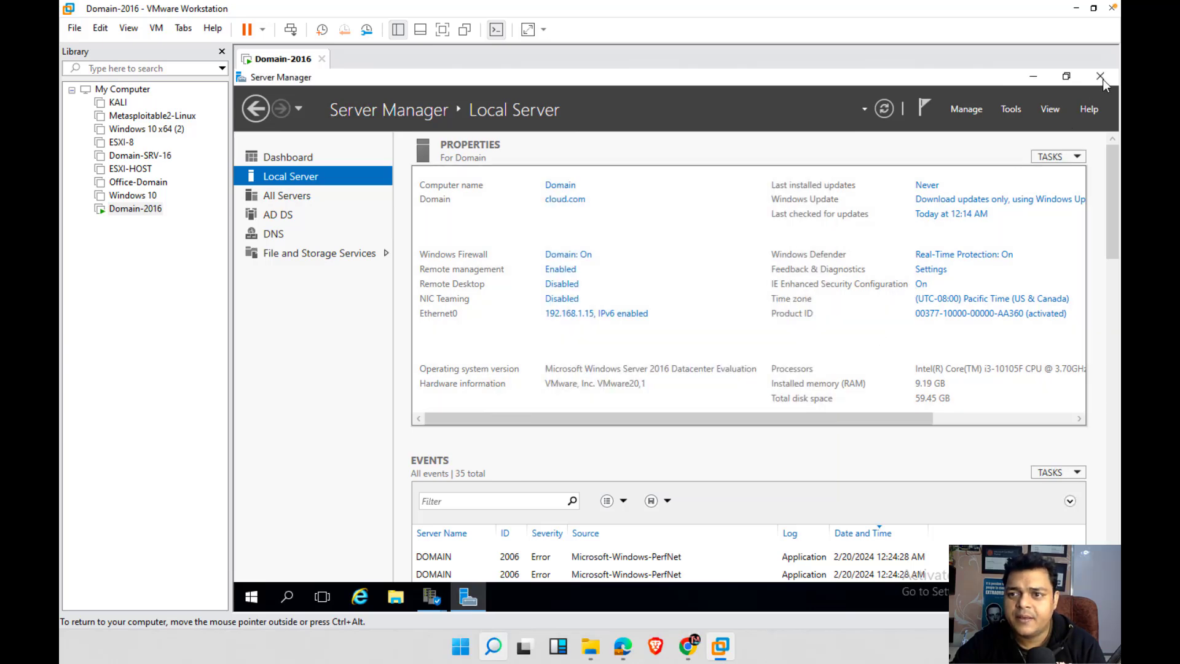
# Close Server Manager, return to full screen, and retry the blocked Azure sign-in.
pyautogui.click(1100, 76)
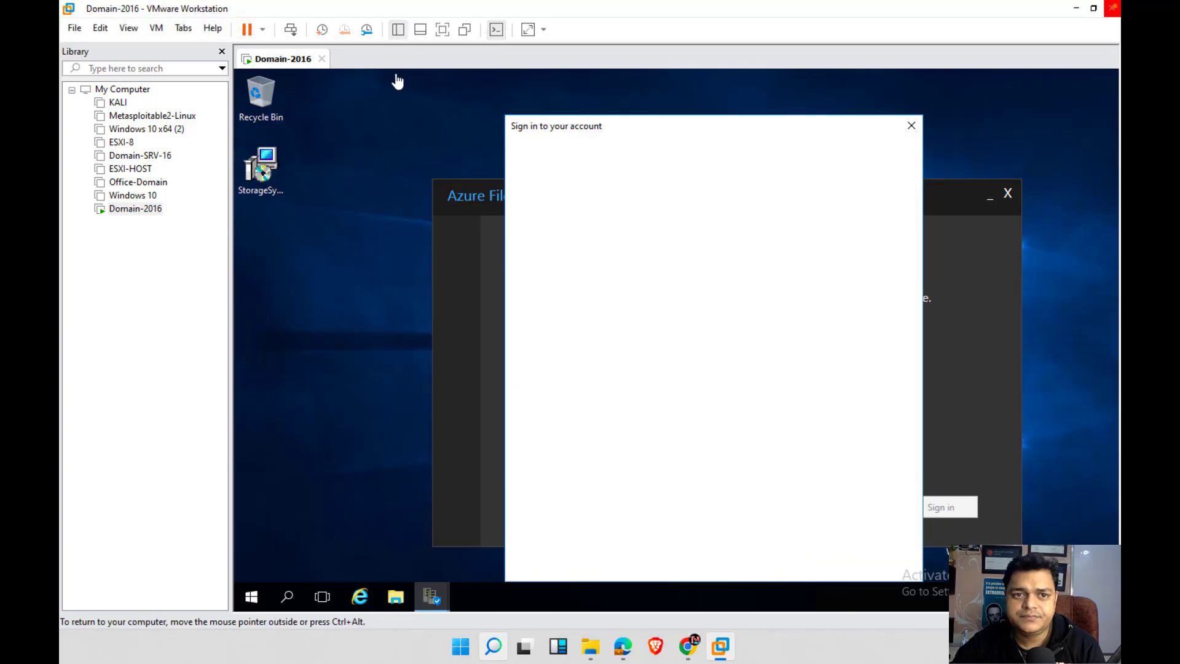
pyautogui.click(444, 30)
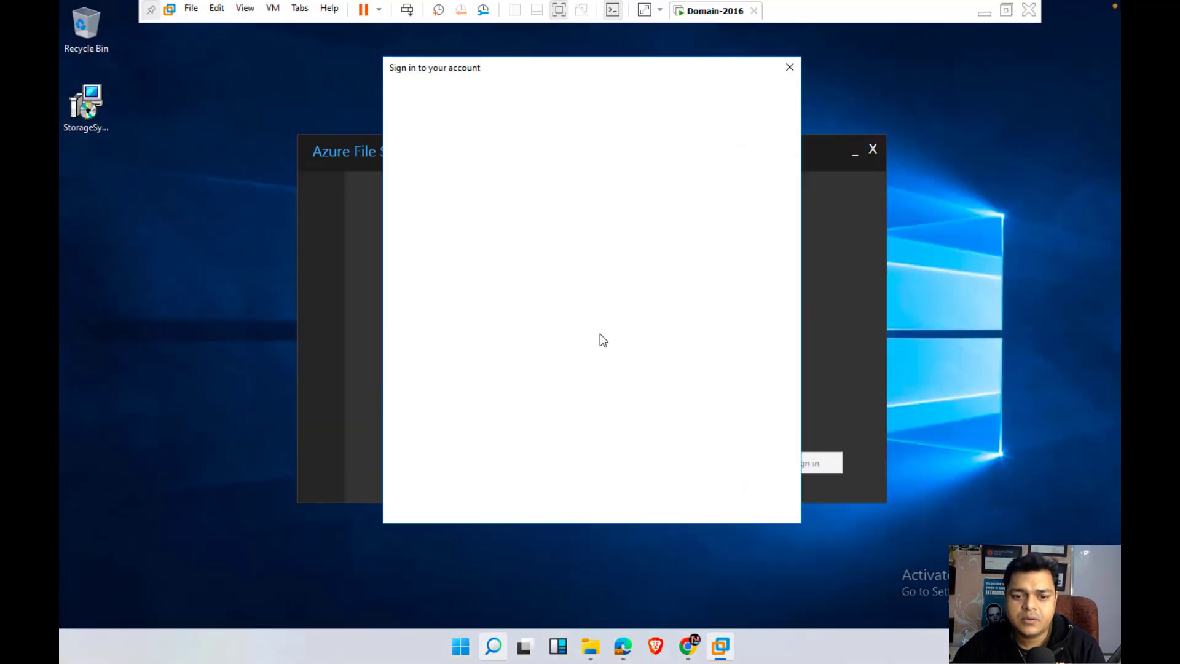
pyautogui.click(790, 68)
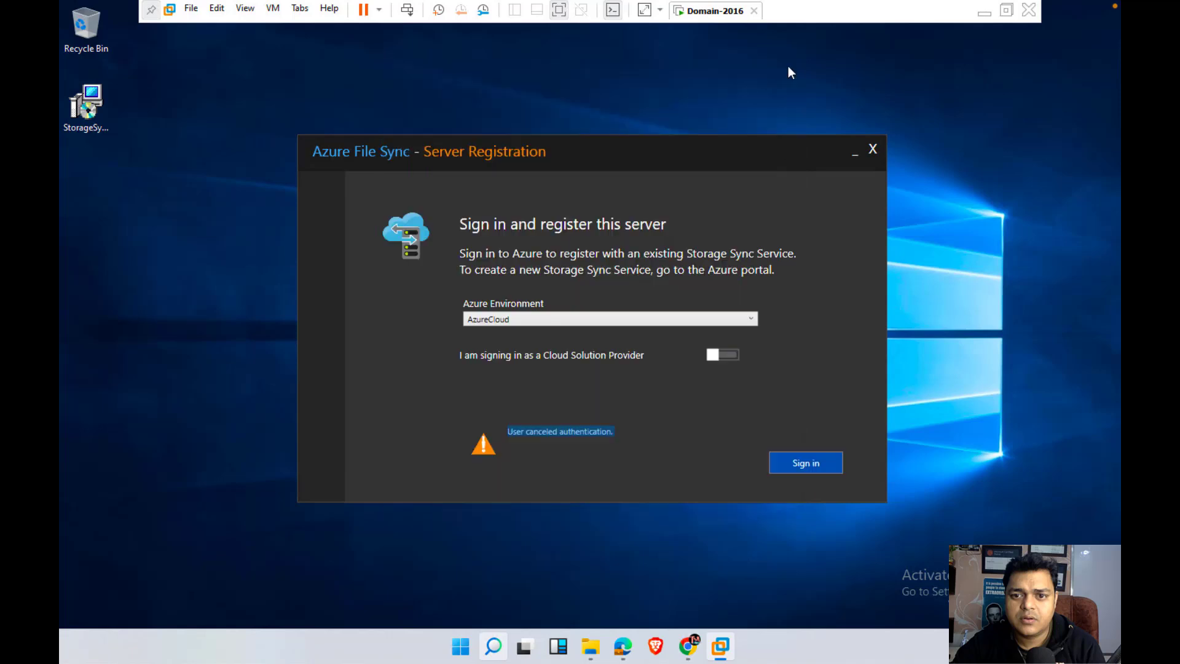
pyautogui.click(805, 463)
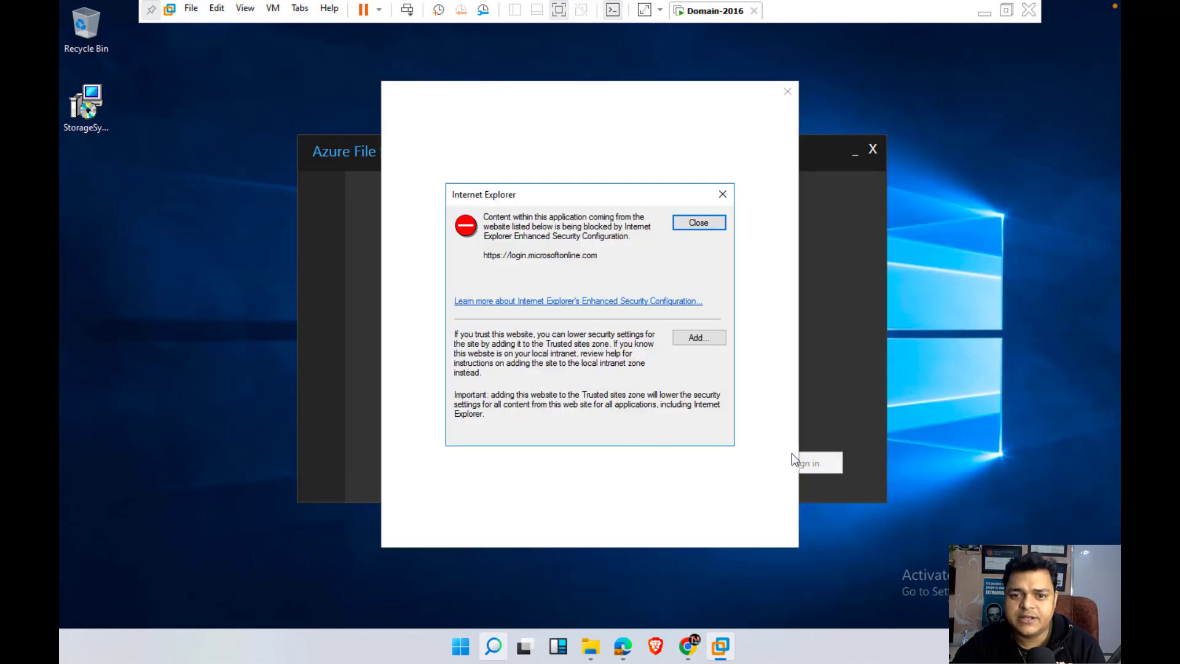
pyautogui.click(699, 224)
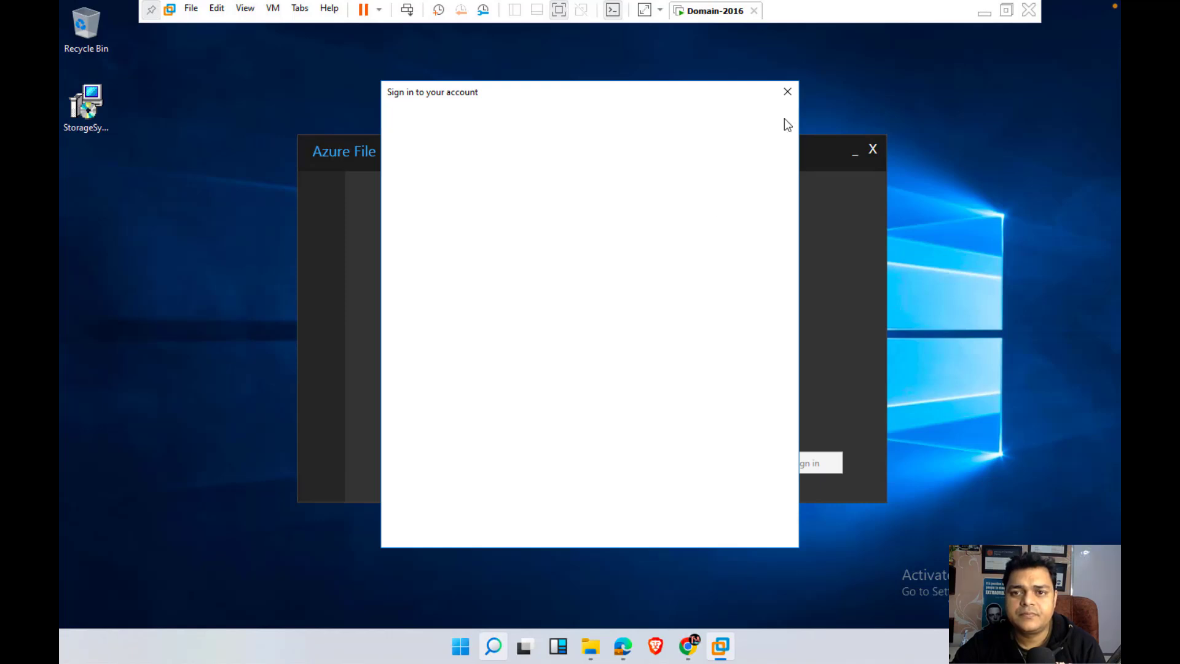
pyautogui.click(788, 91)
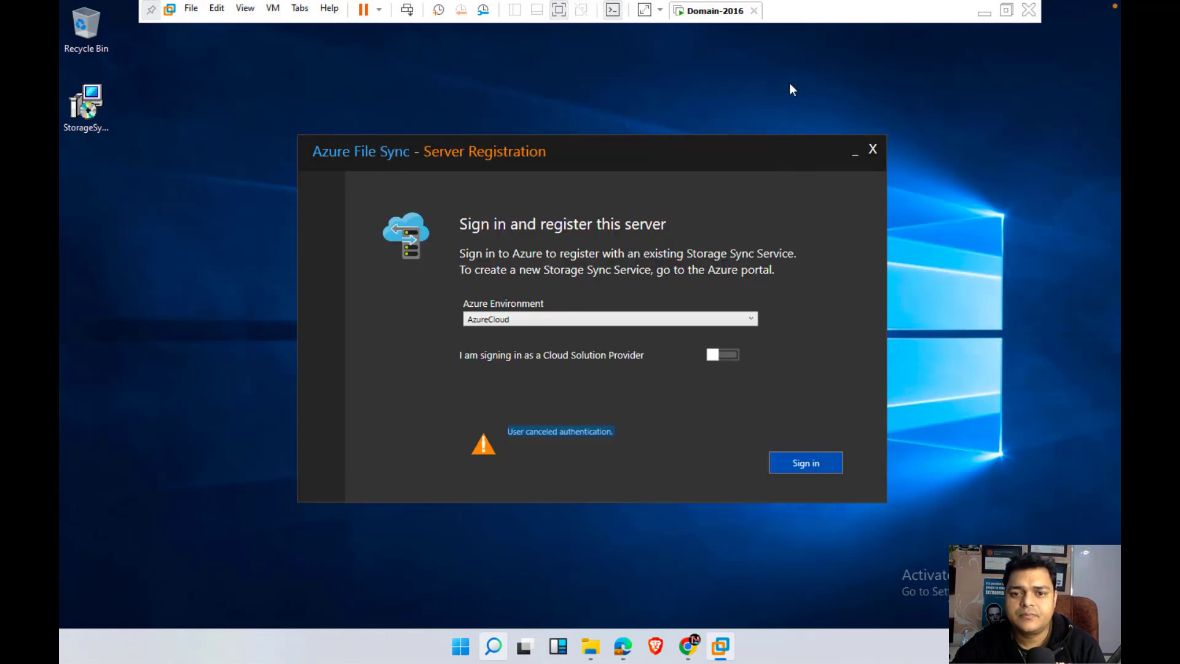
# Add login.microsoftonline.com to Trusted sites and close the failed sign-in window.
pyautogui.click(799, 465)
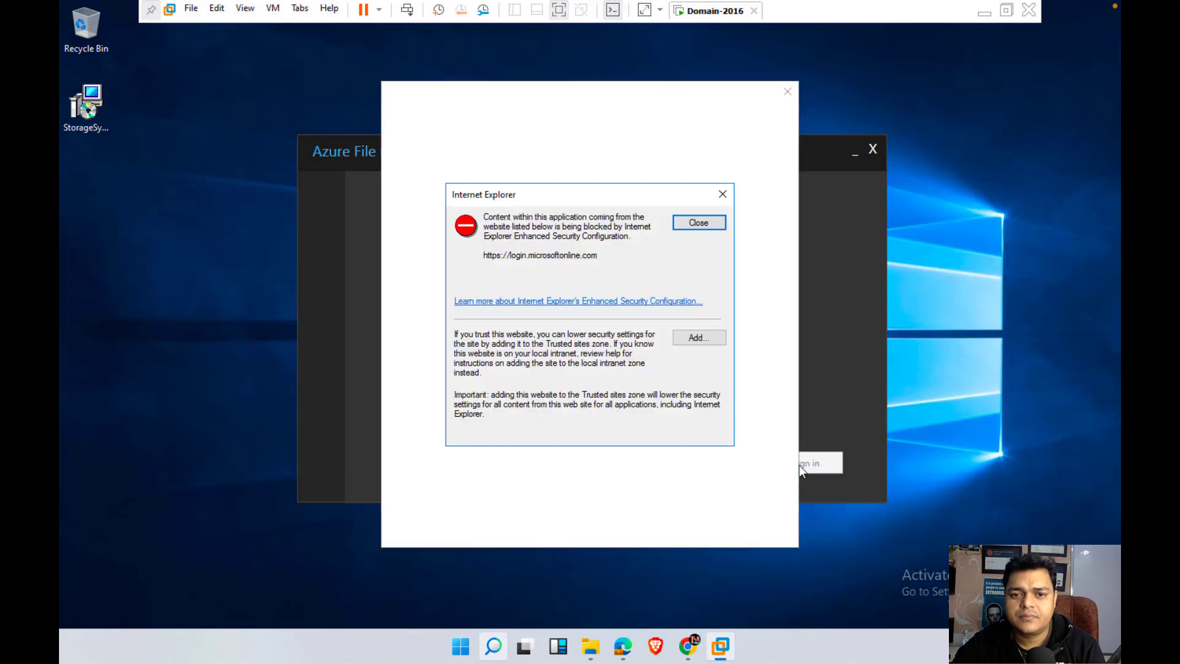
pyautogui.click(706, 336)
pyautogui.click(697, 308)
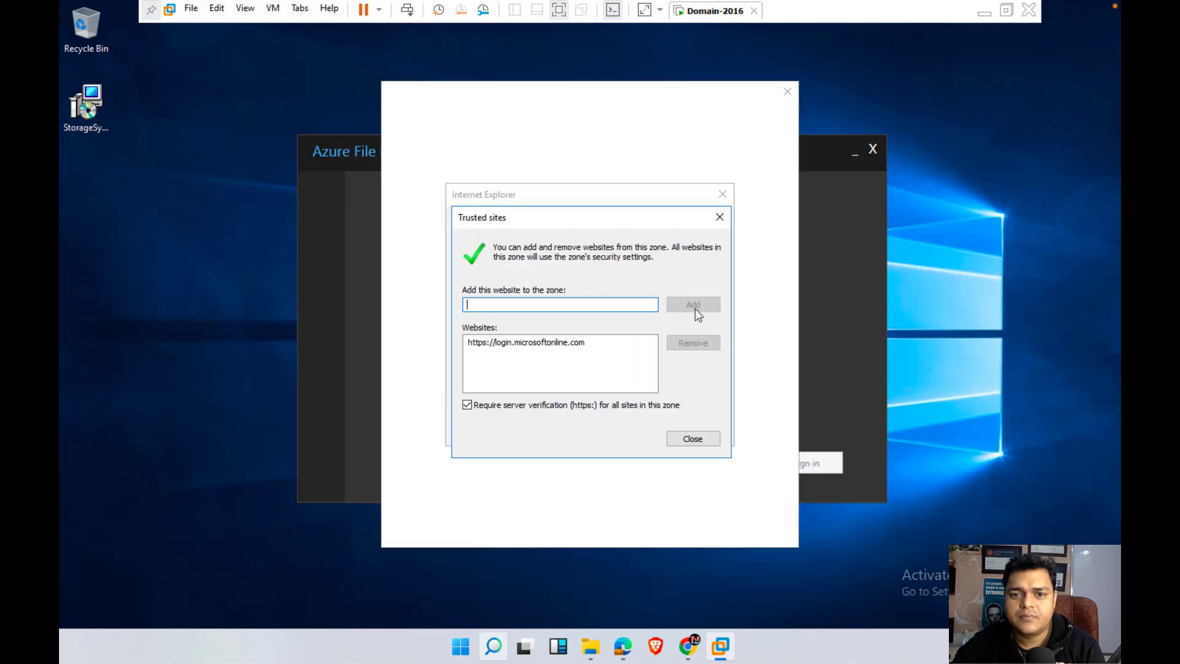
pyautogui.click(692, 439)
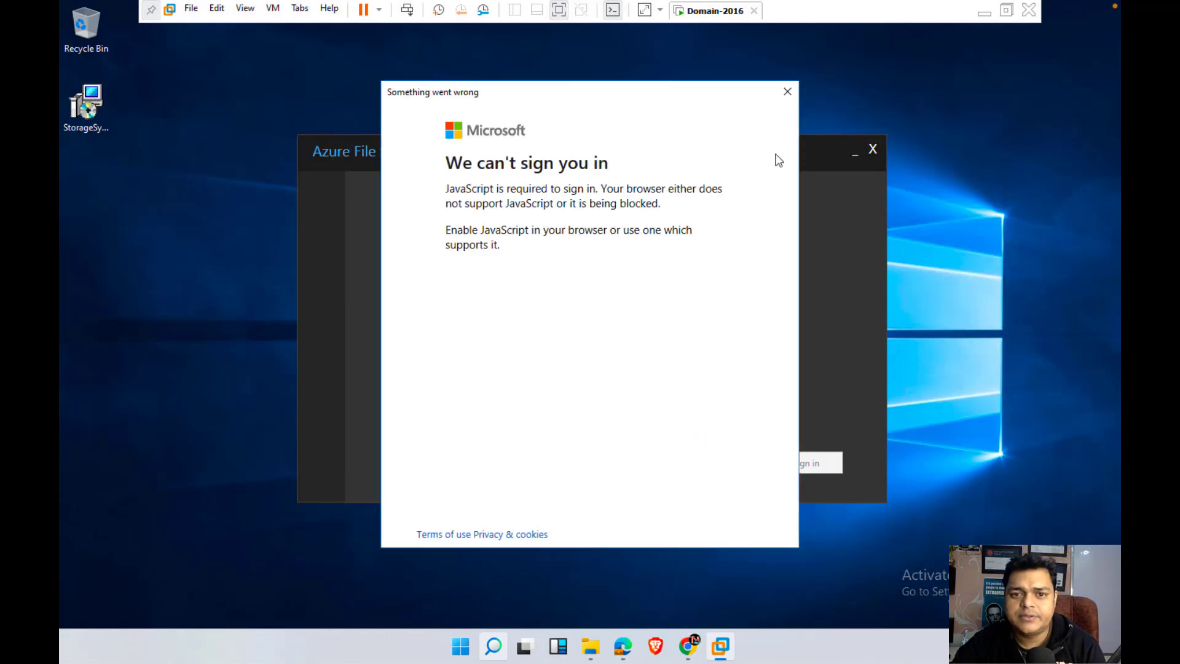
pyautogui.click(788, 91)
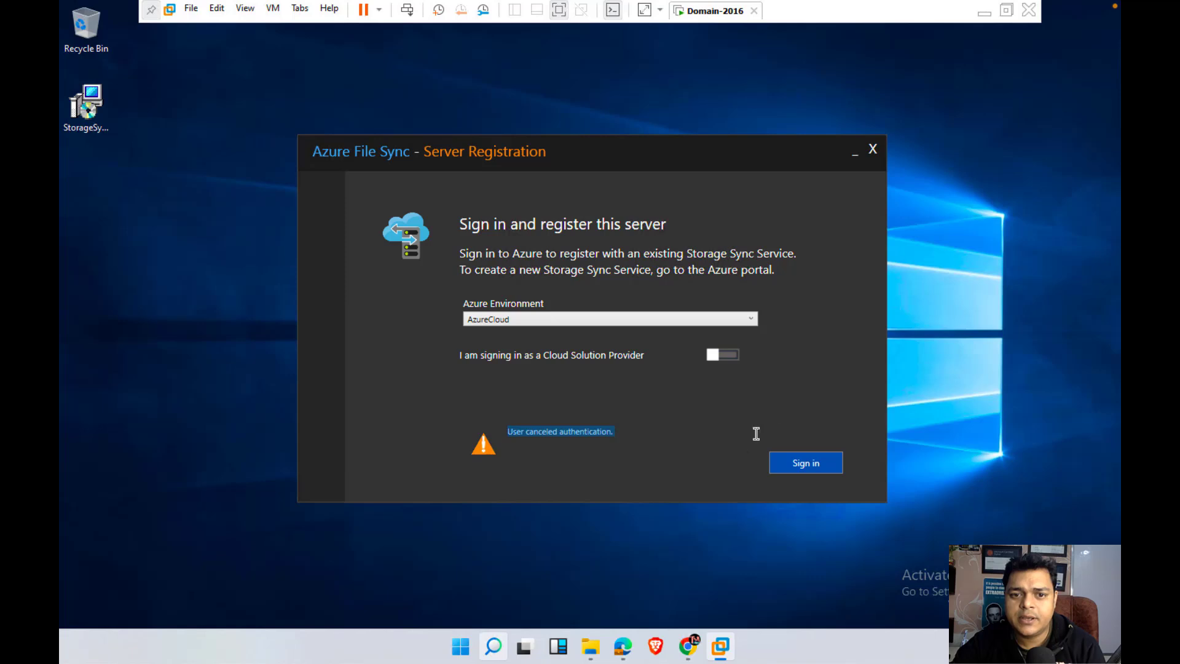
# Sign in to Azure with the Microsoft account's e-mail address and password.
pyautogui.click(804, 465)
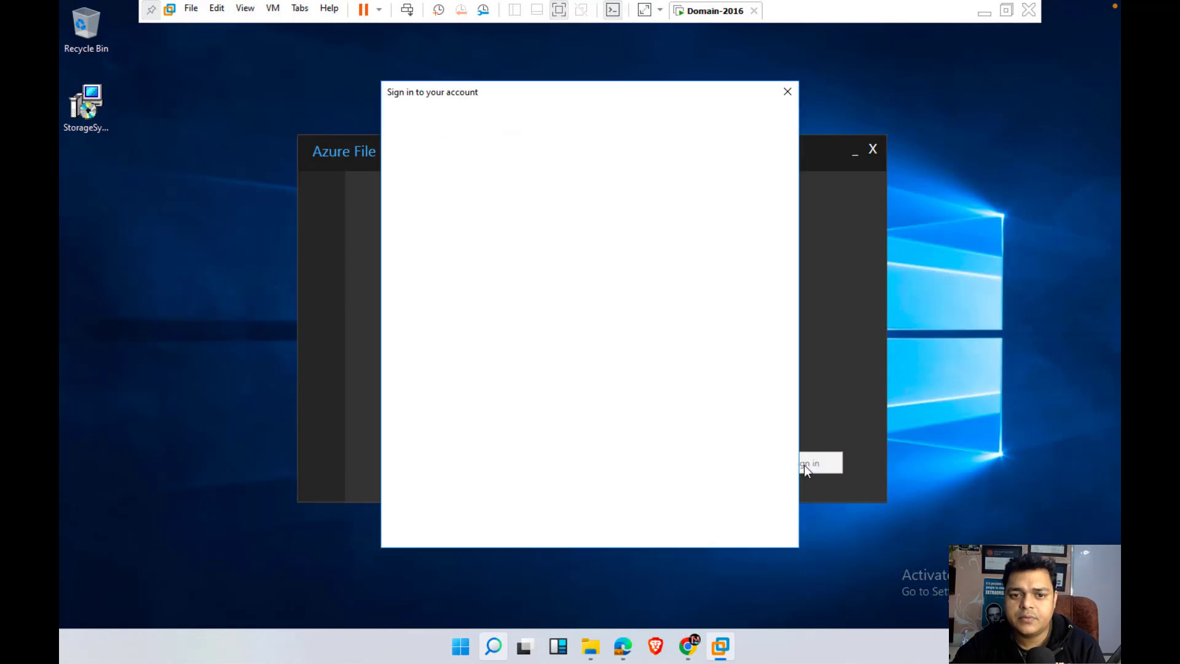
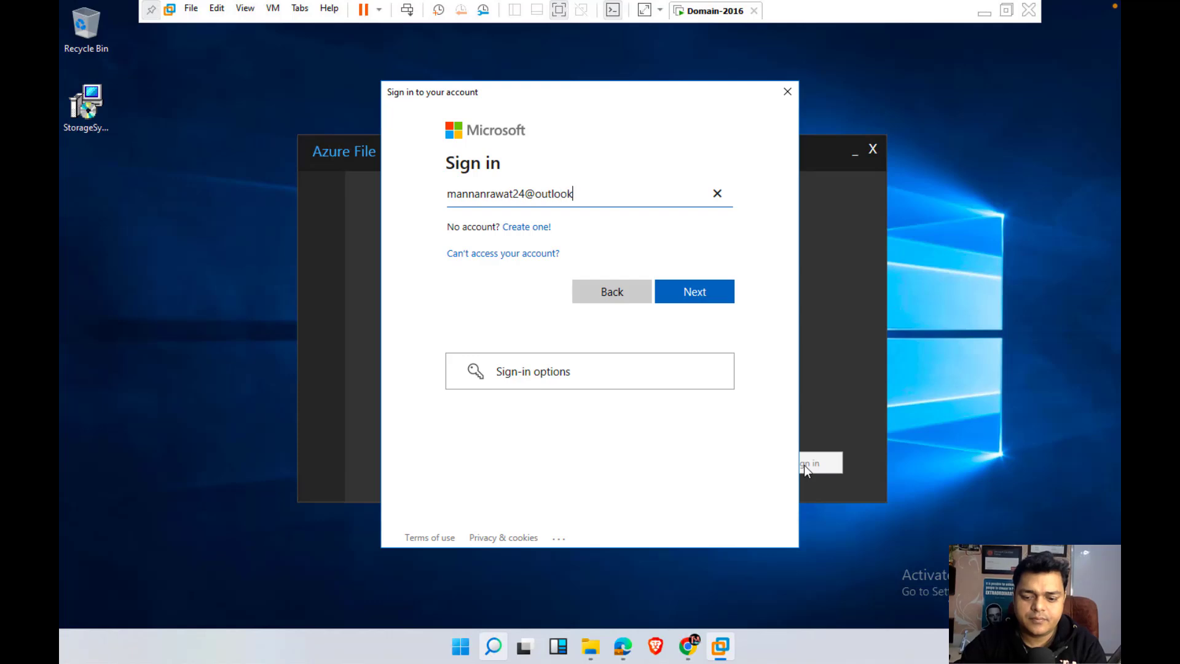
pyautogui.press('Return')
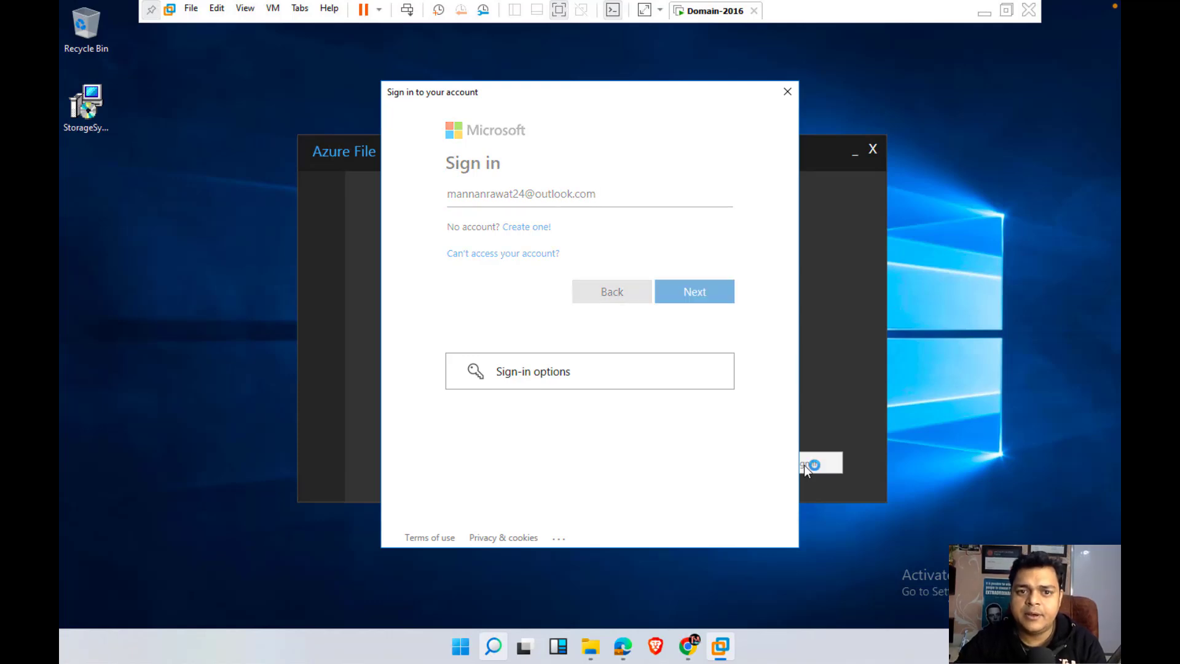
pyautogui.write('*******')
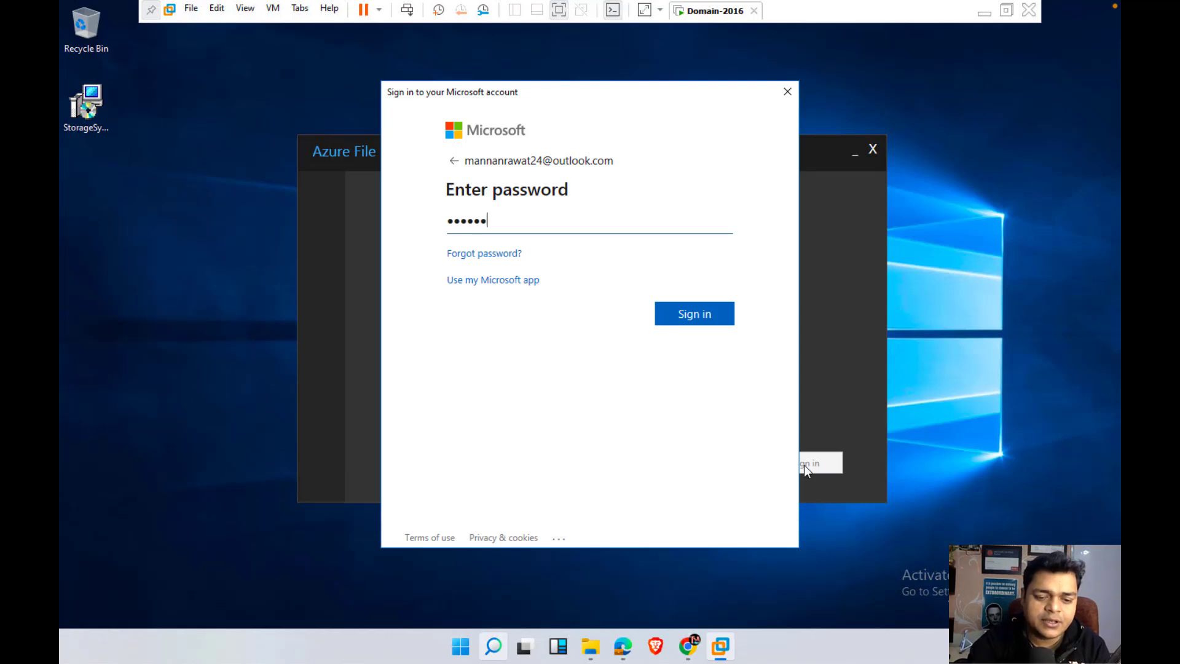
pyautogui.write('***')
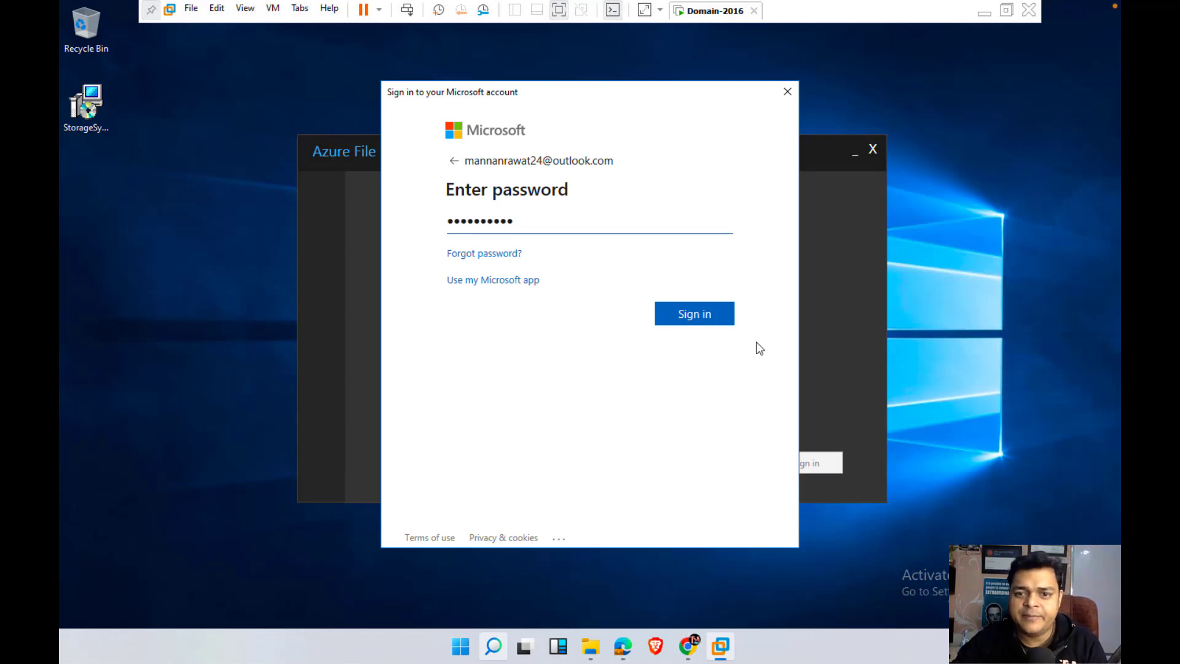
pyautogui.click(711, 319)
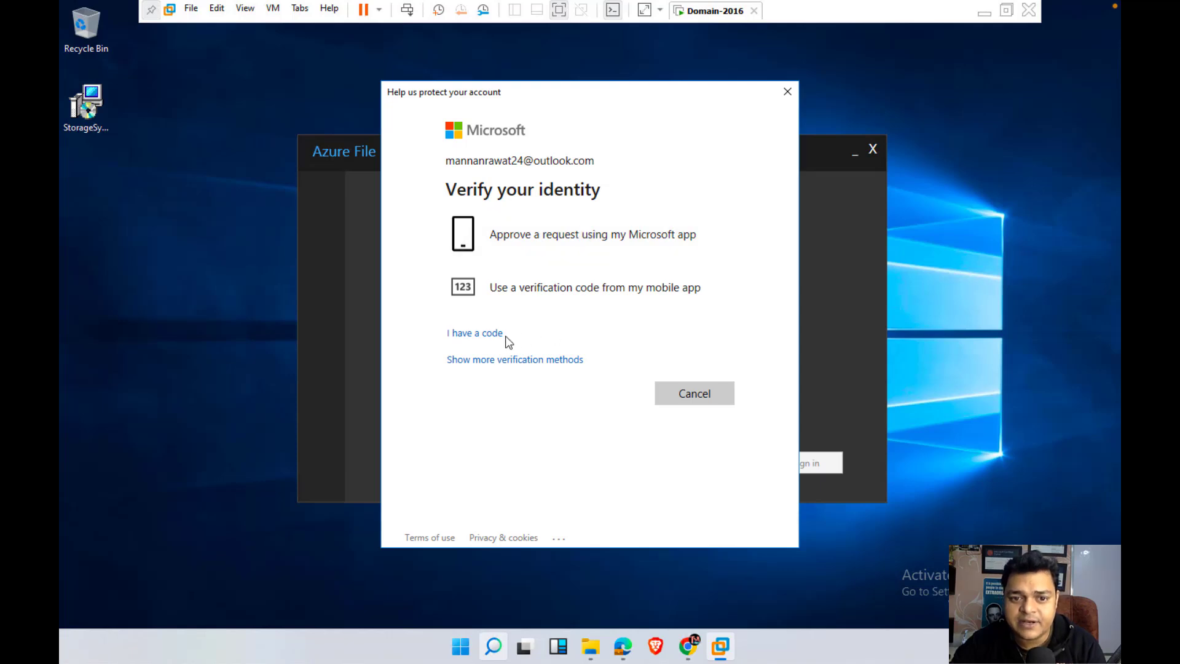
# Try verifying with Authenticator app codes, then list the other verification methods after rejection.
pyautogui.click(493, 335)
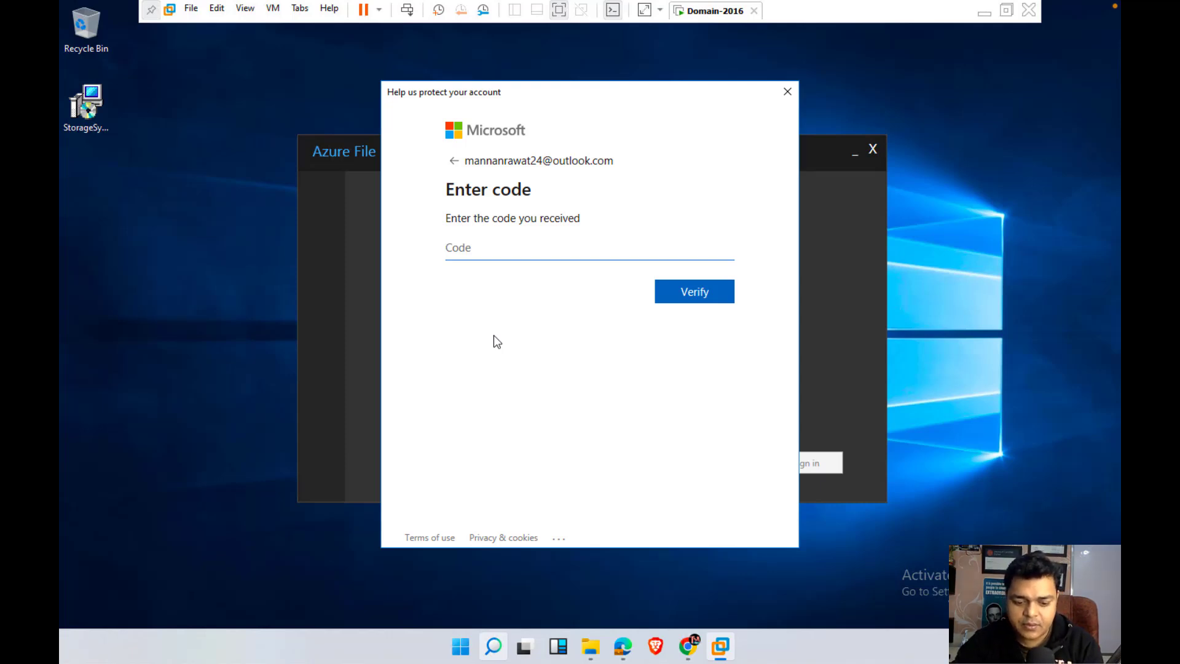
pyautogui.click(455, 161)
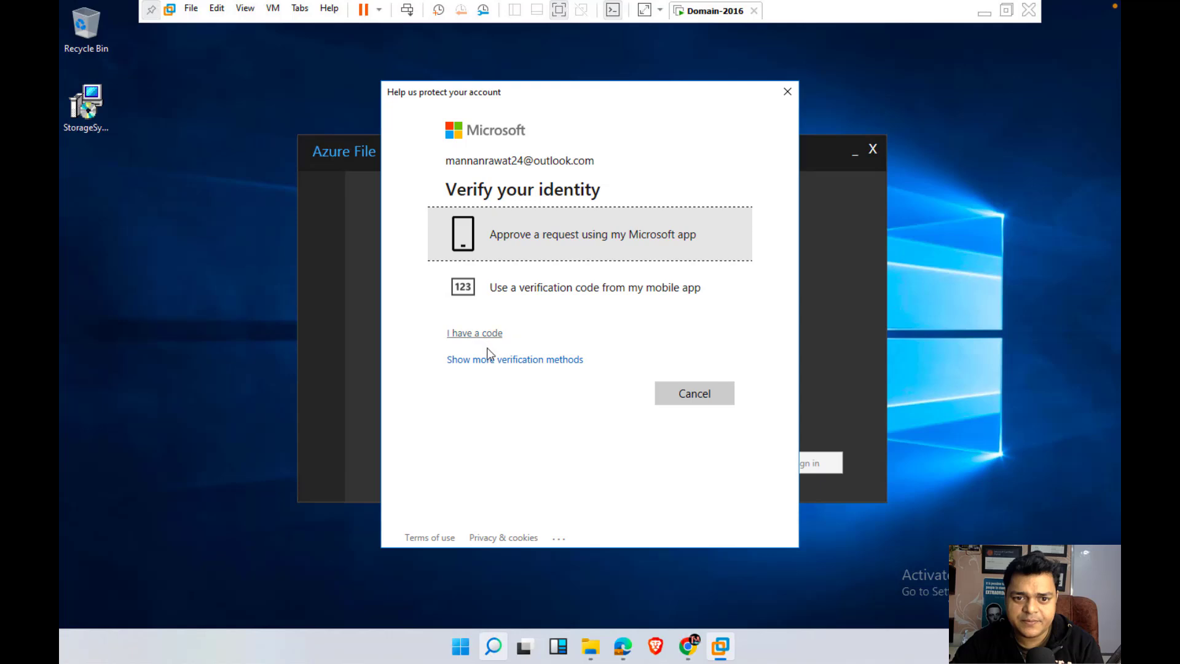
pyautogui.click(575, 289)
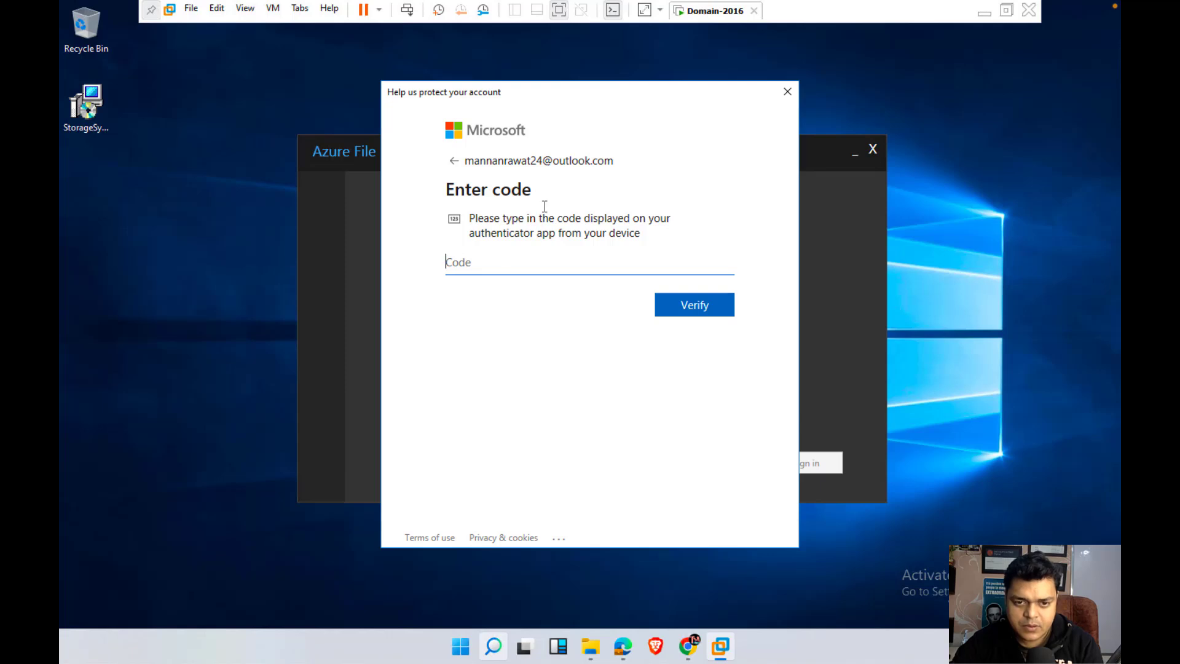
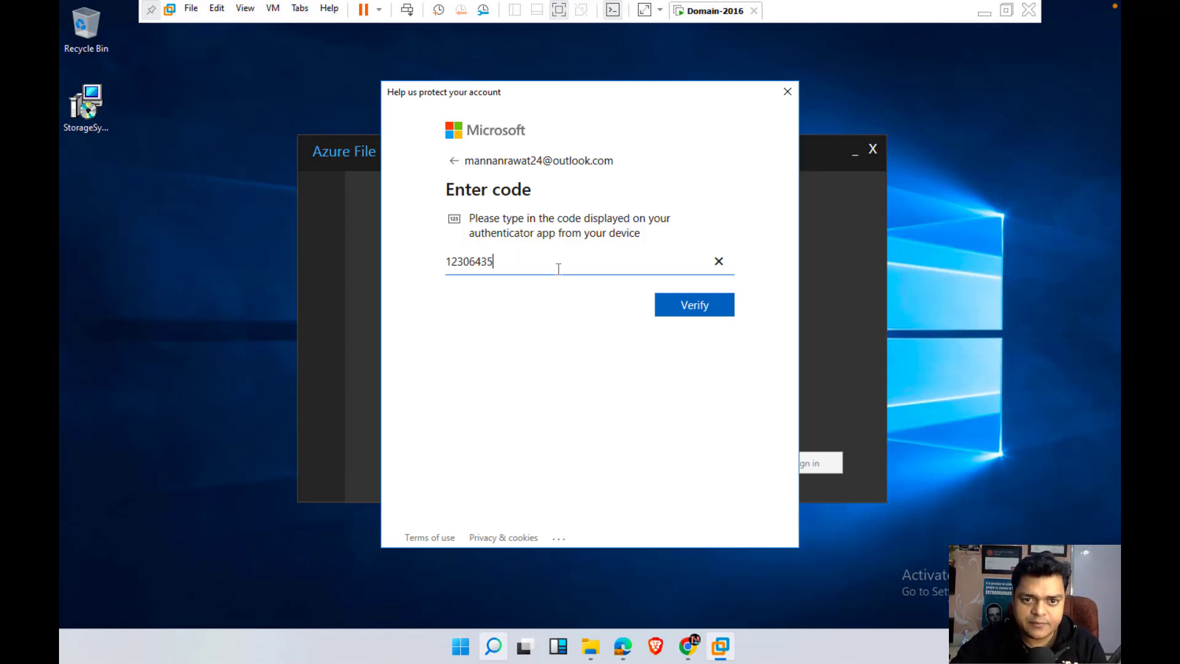
pyautogui.click(674, 302)
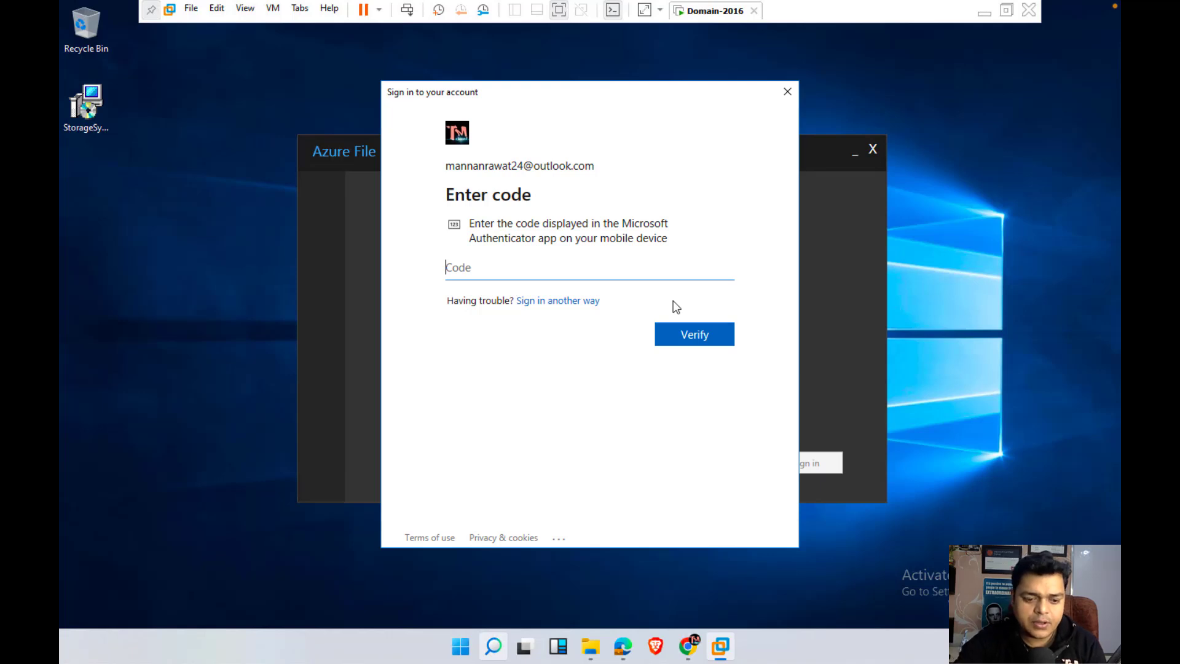
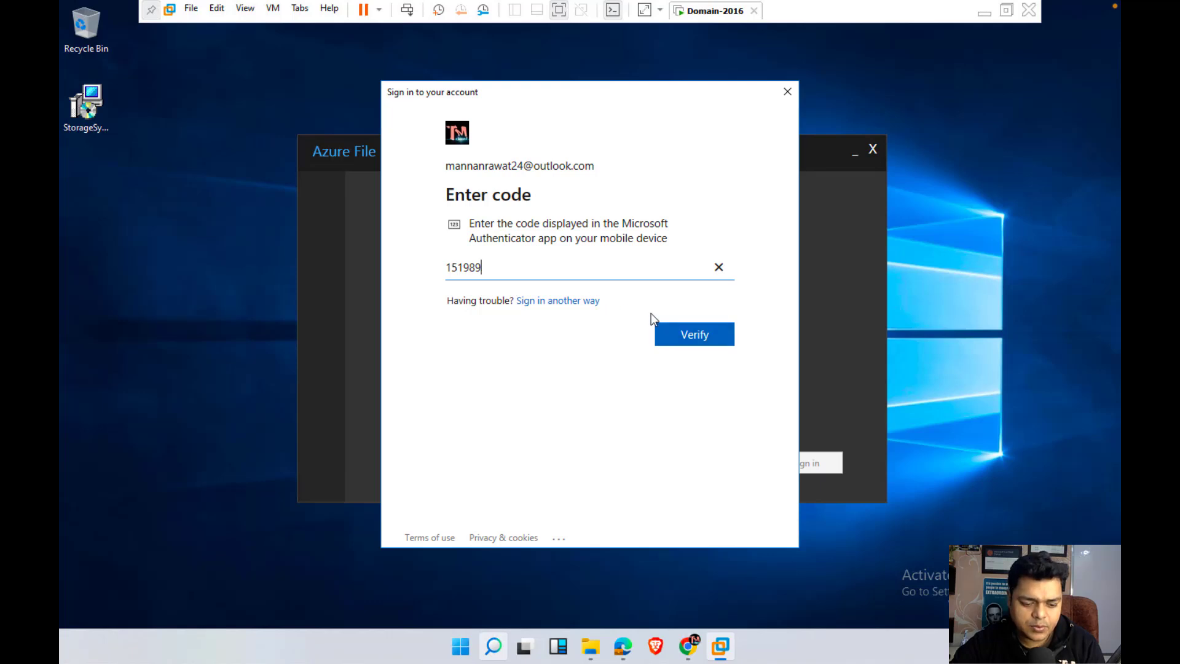
pyautogui.click(693, 338)
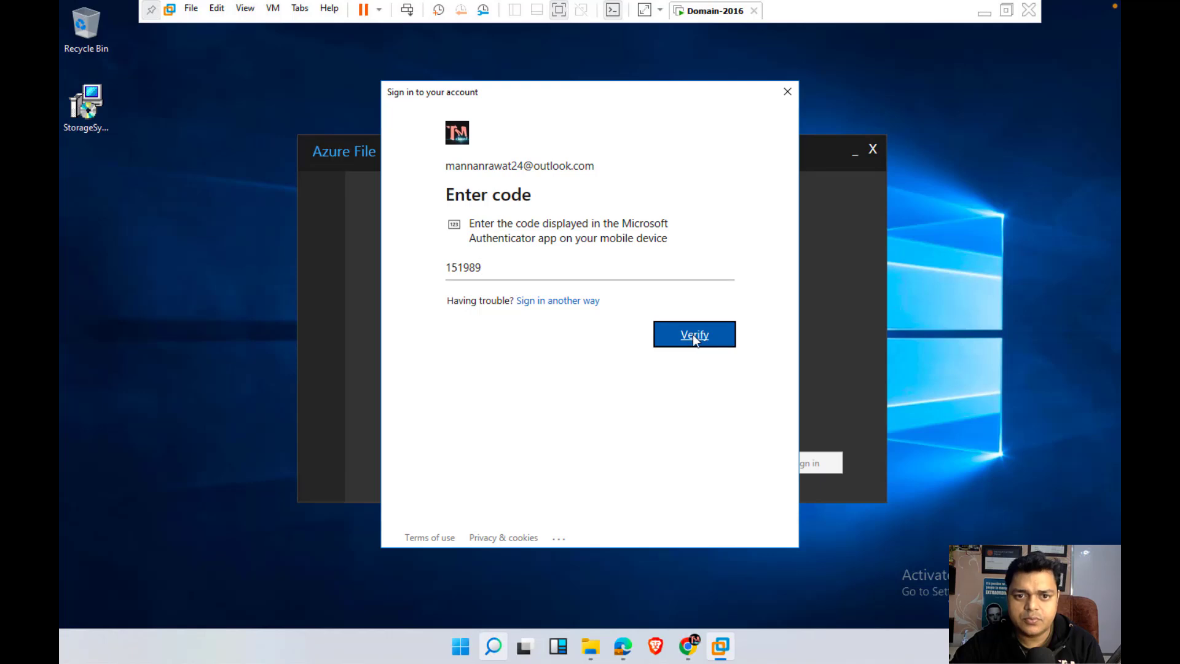
pyautogui.click(545, 332)
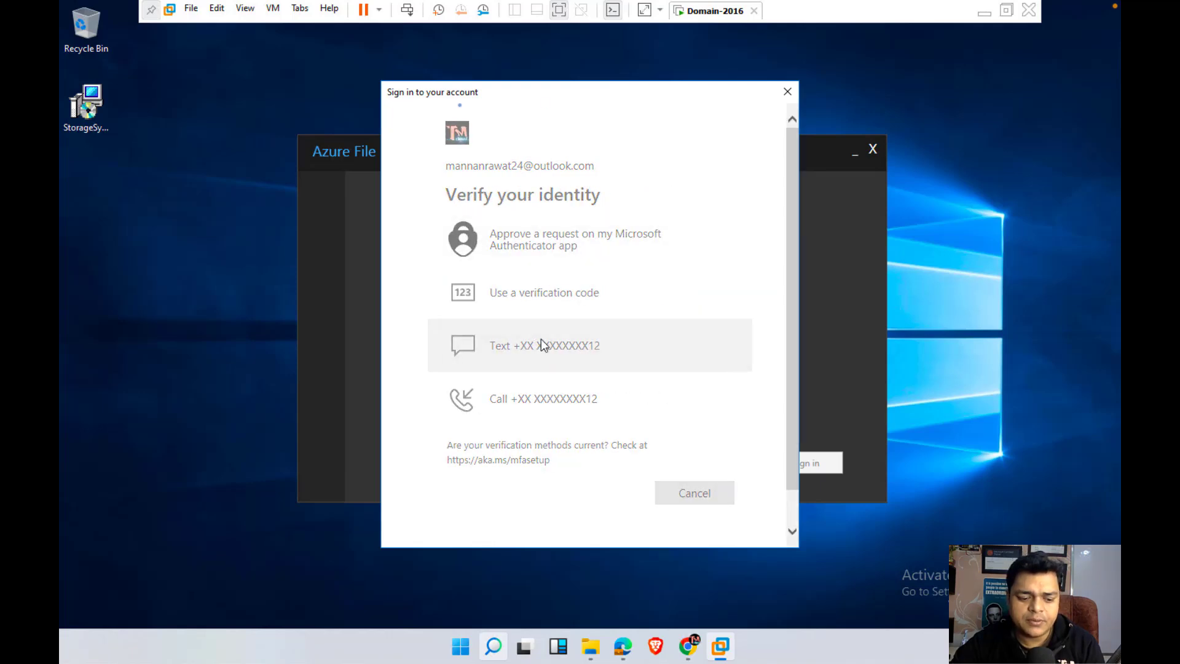
# Complete verification using the code received by text message.
pyautogui.click(542, 344)
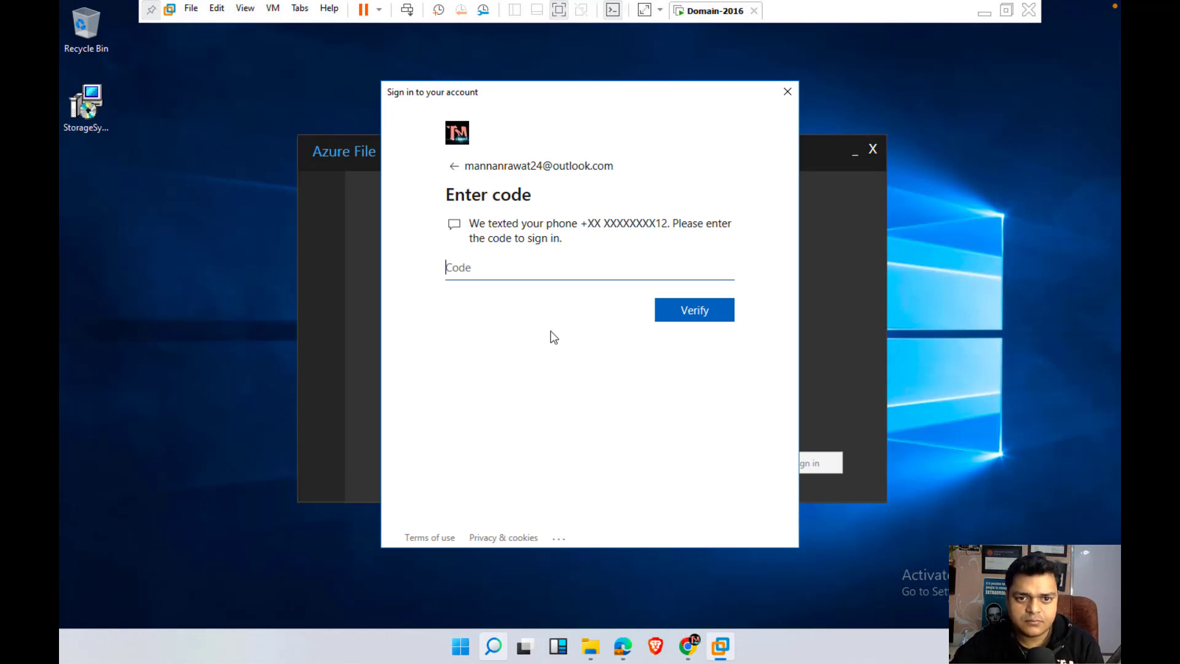
pyautogui.click(453, 166)
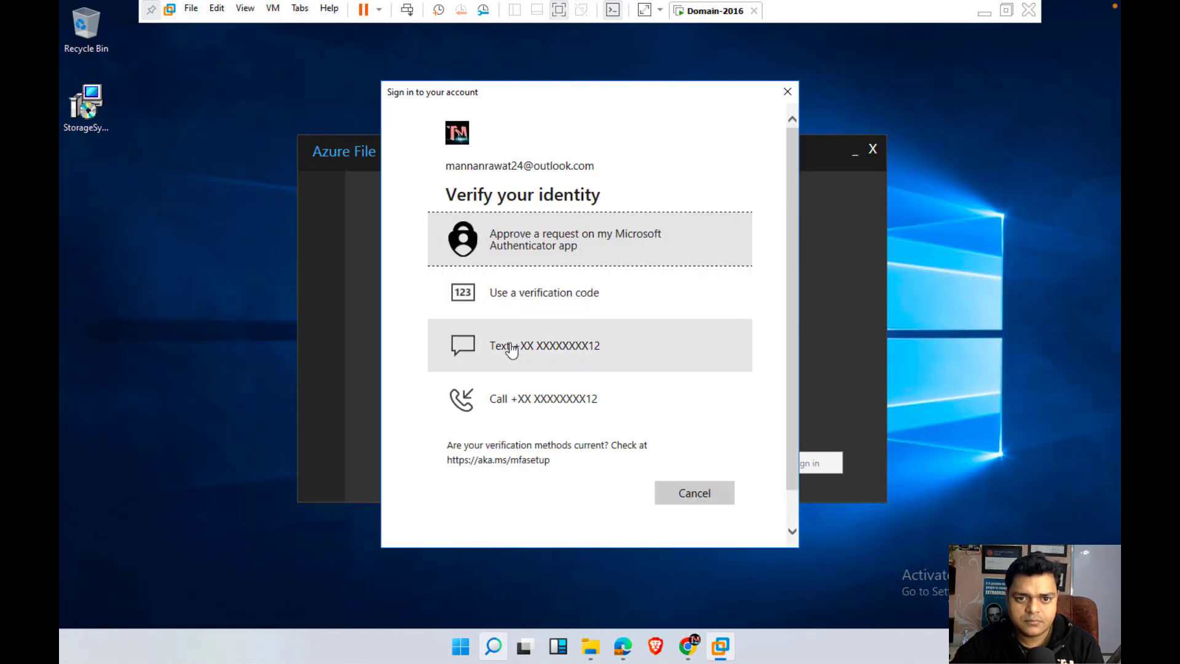
pyautogui.click(513, 348)
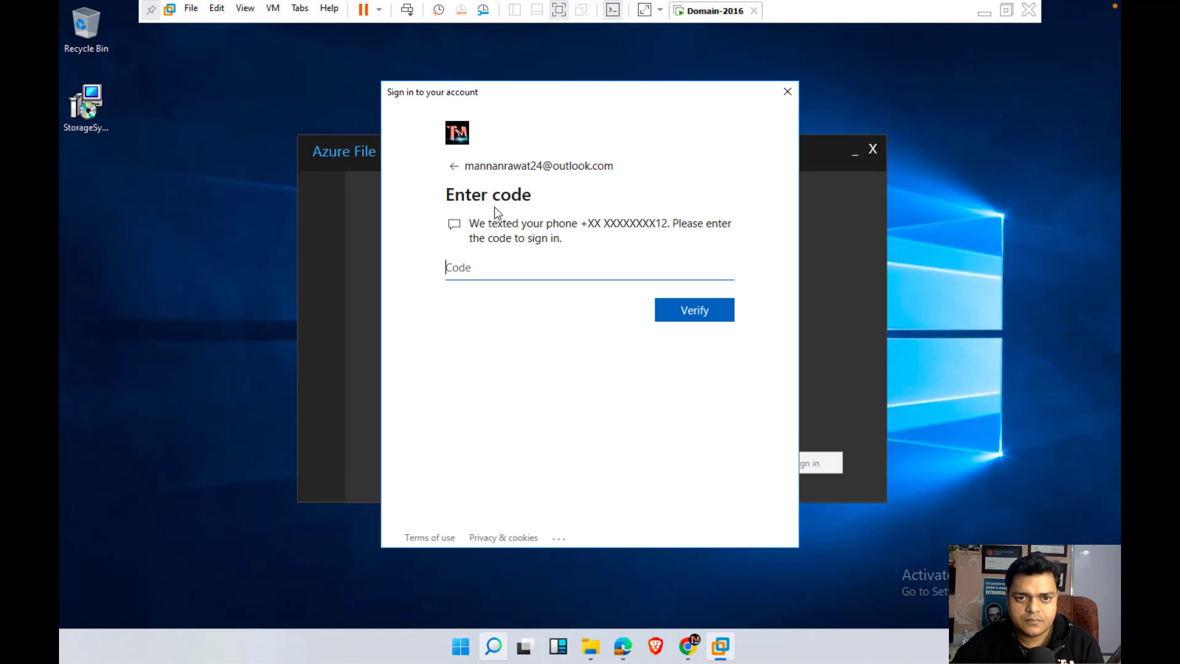
pyautogui.click(455, 170)
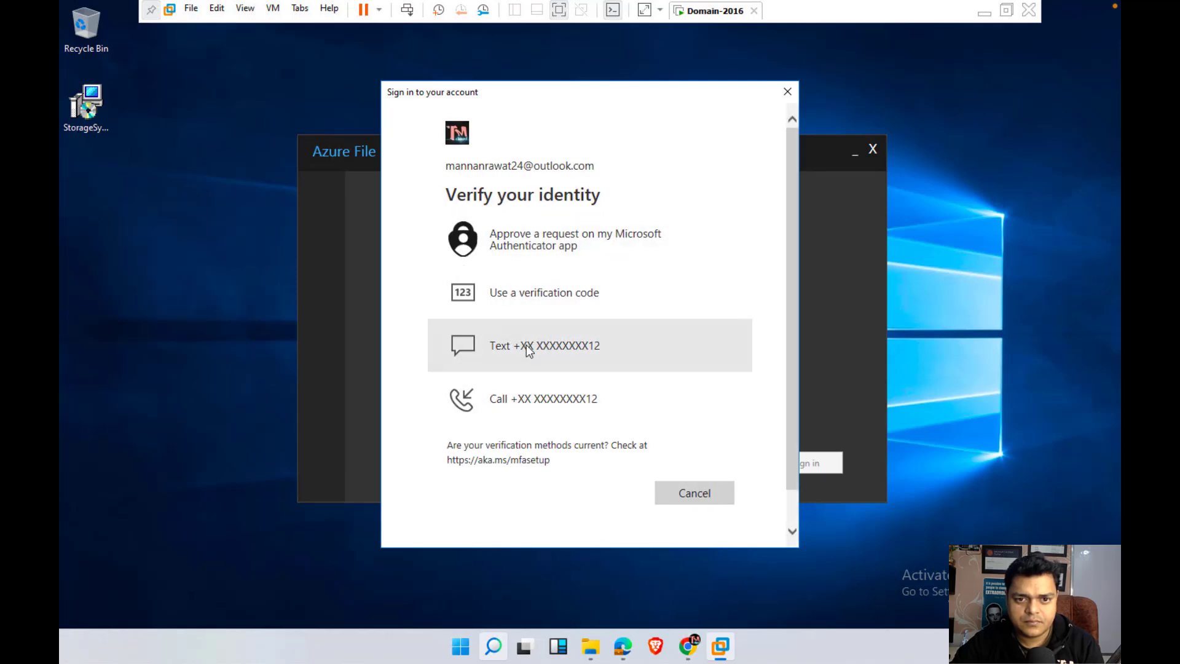
pyautogui.click(527, 348)
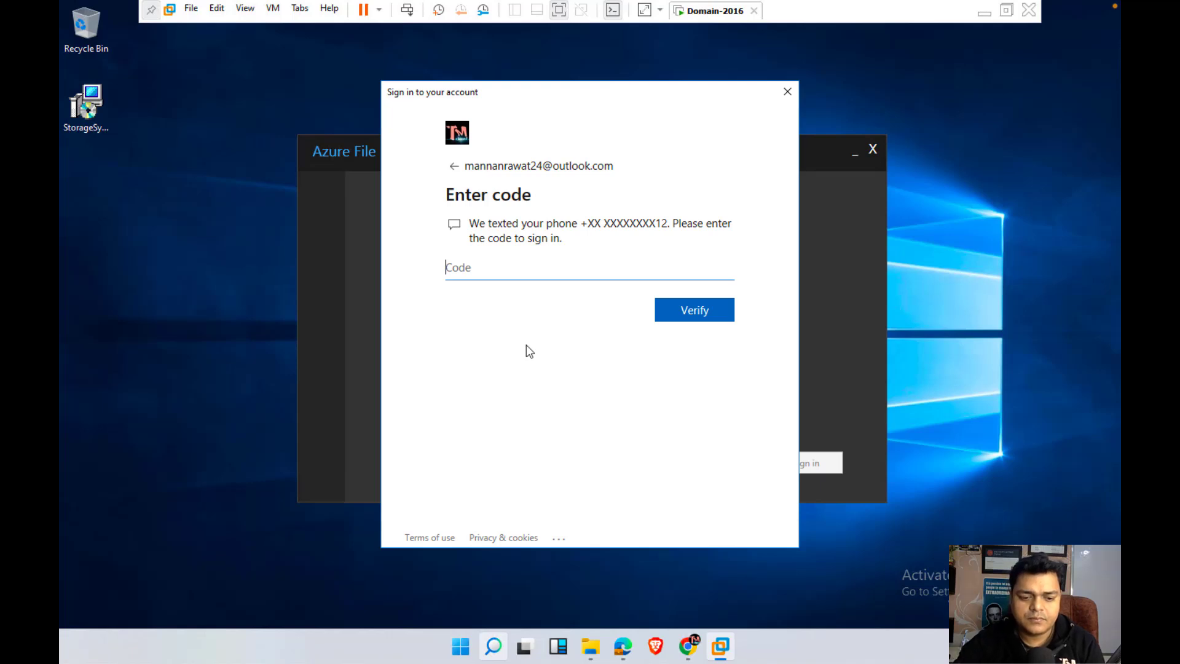
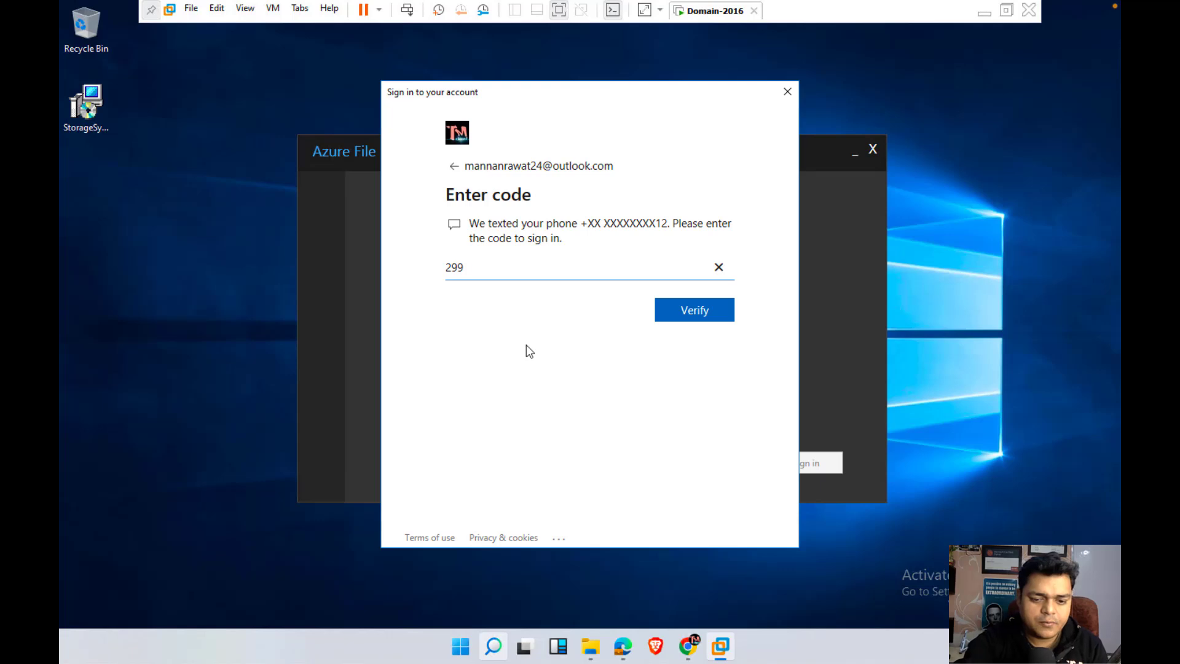
pyautogui.click(698, 312)
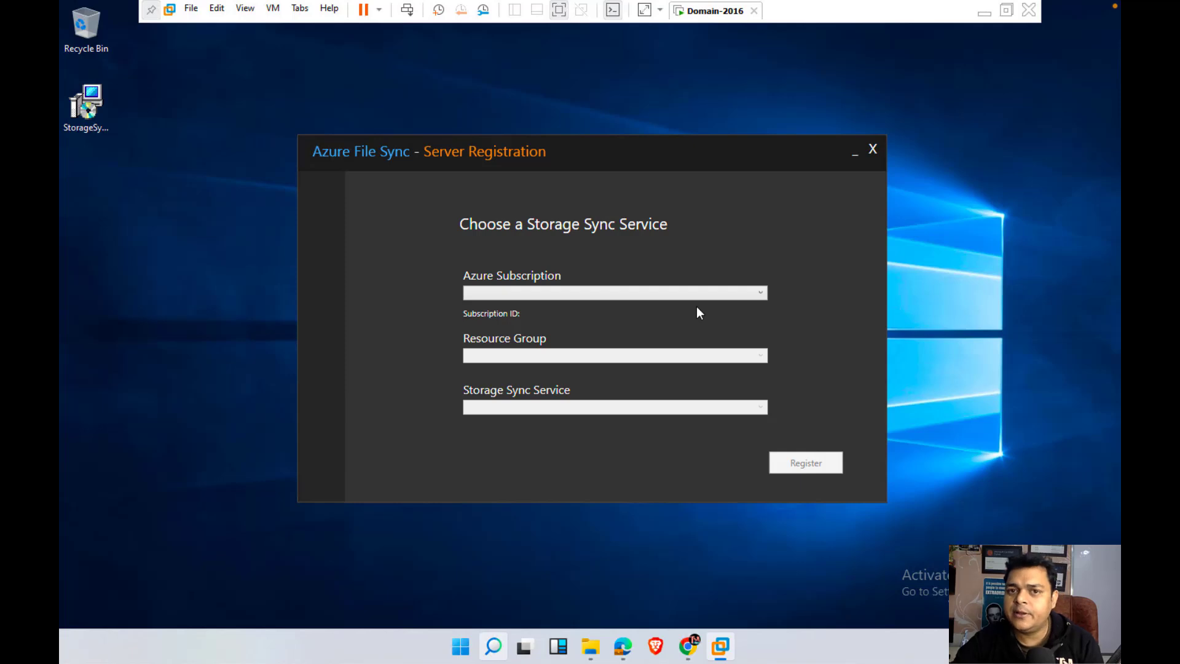
# Register the server under Pay-As-You-Go, AVD-Class-ITBD and testingfilesync, then close the tool.
pyautogui.click(626, 296)
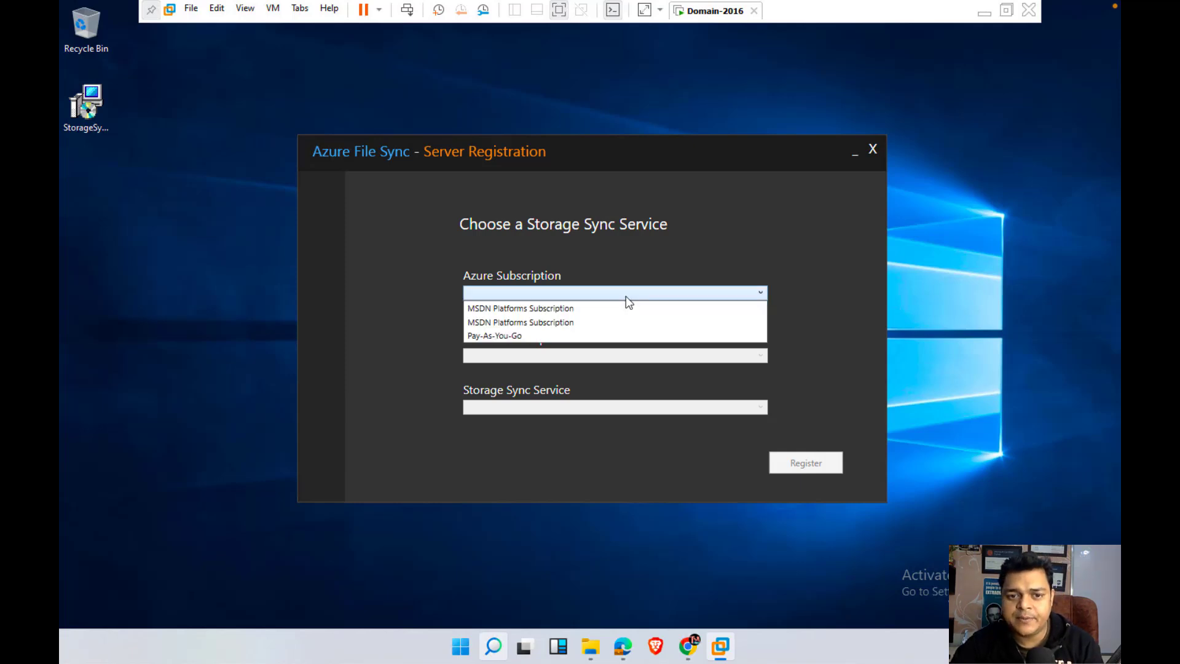
pyautogui.click(537, 337)
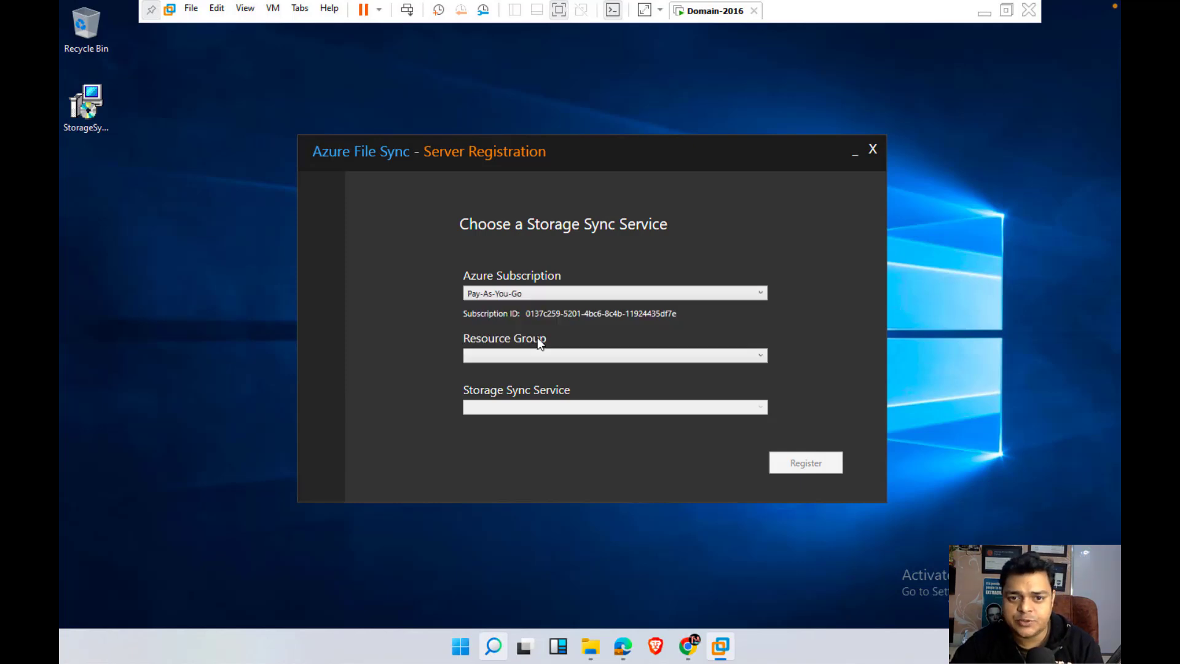
pyautogui.click(570, 355)
pyautogui.click(507, 372)
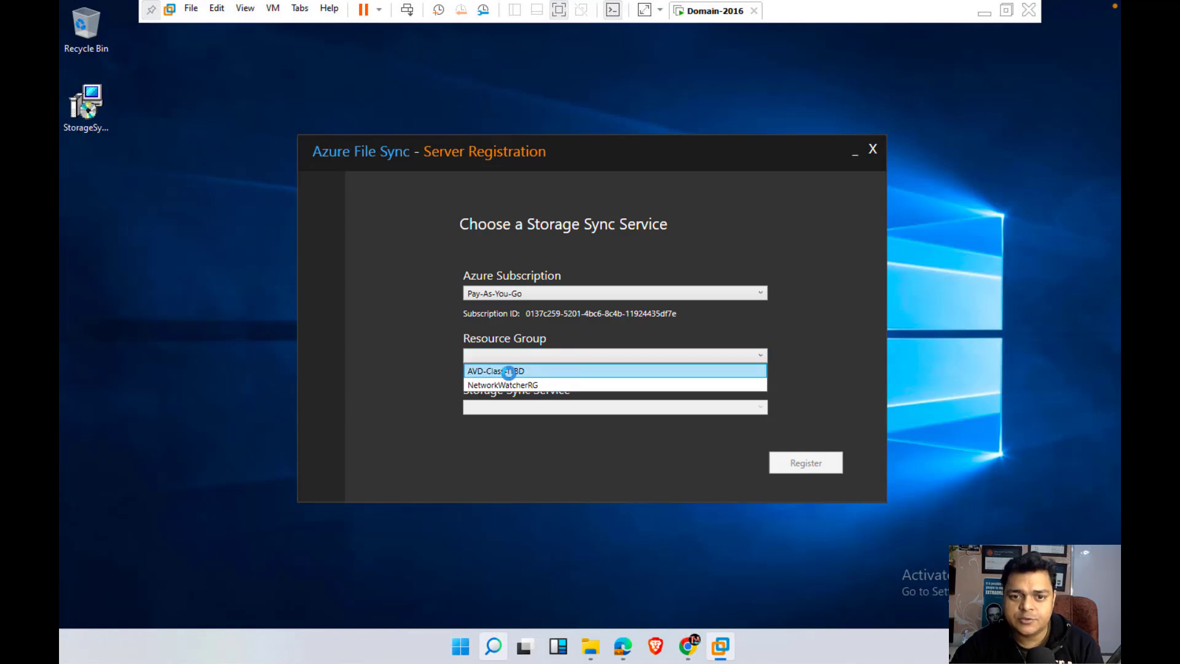
pyautogui.click(542, 402)
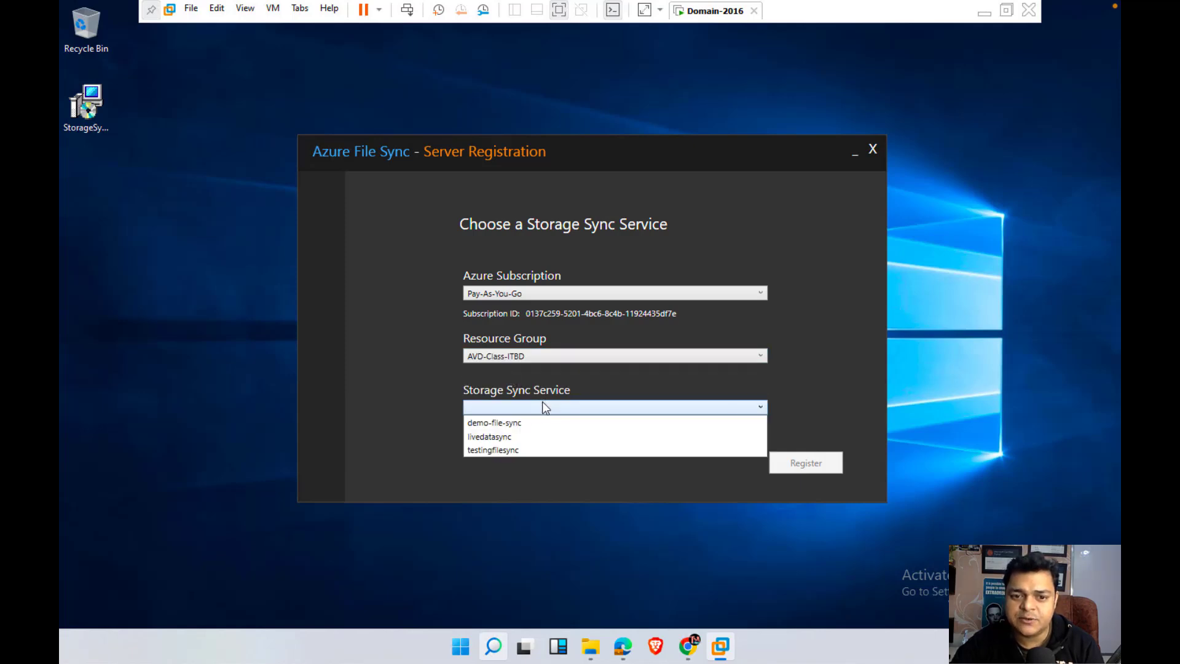
pyautogui.click(508, 450)
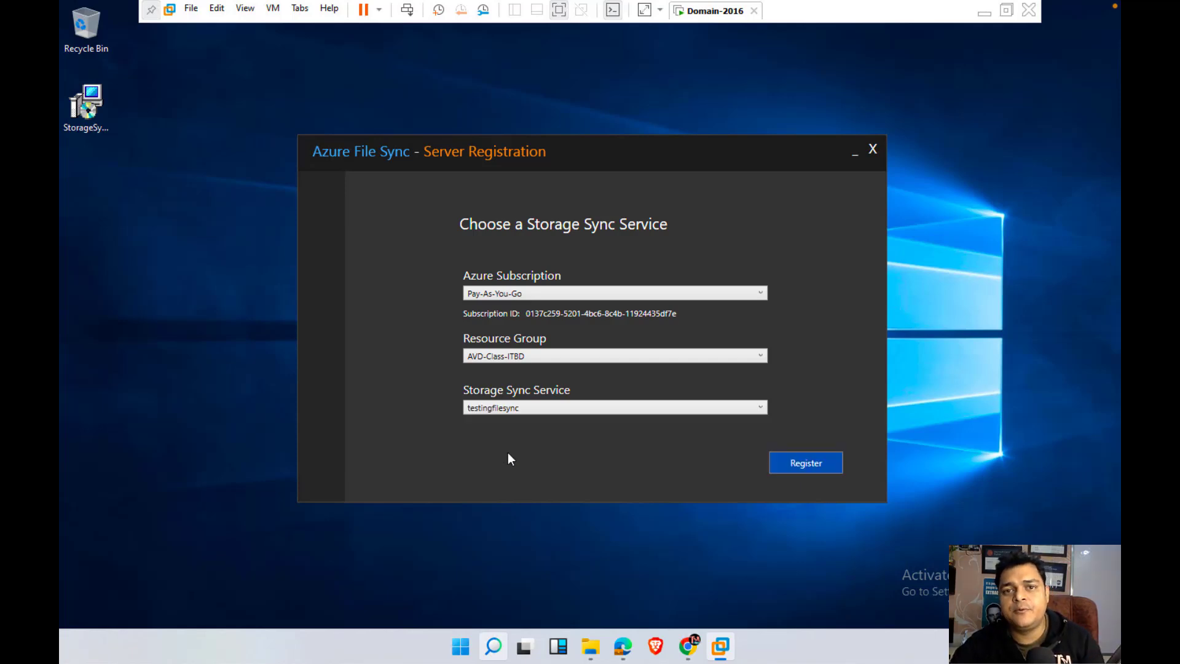
pyautogui.click(797, 463)
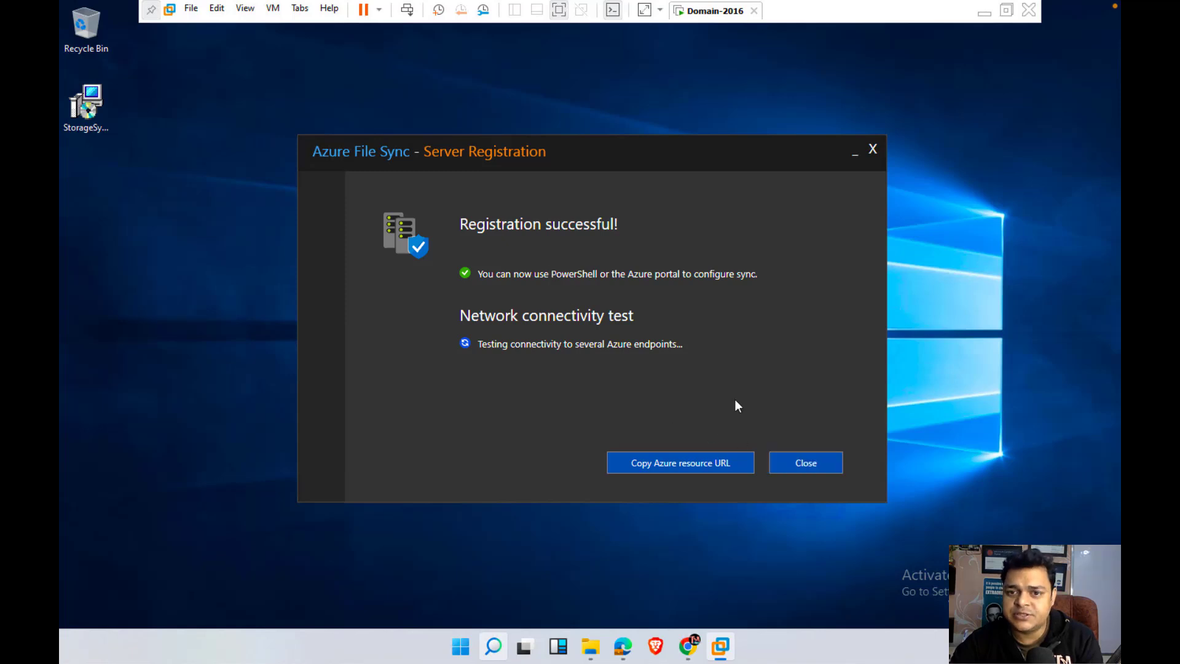
pyautogui.click(802, 460)
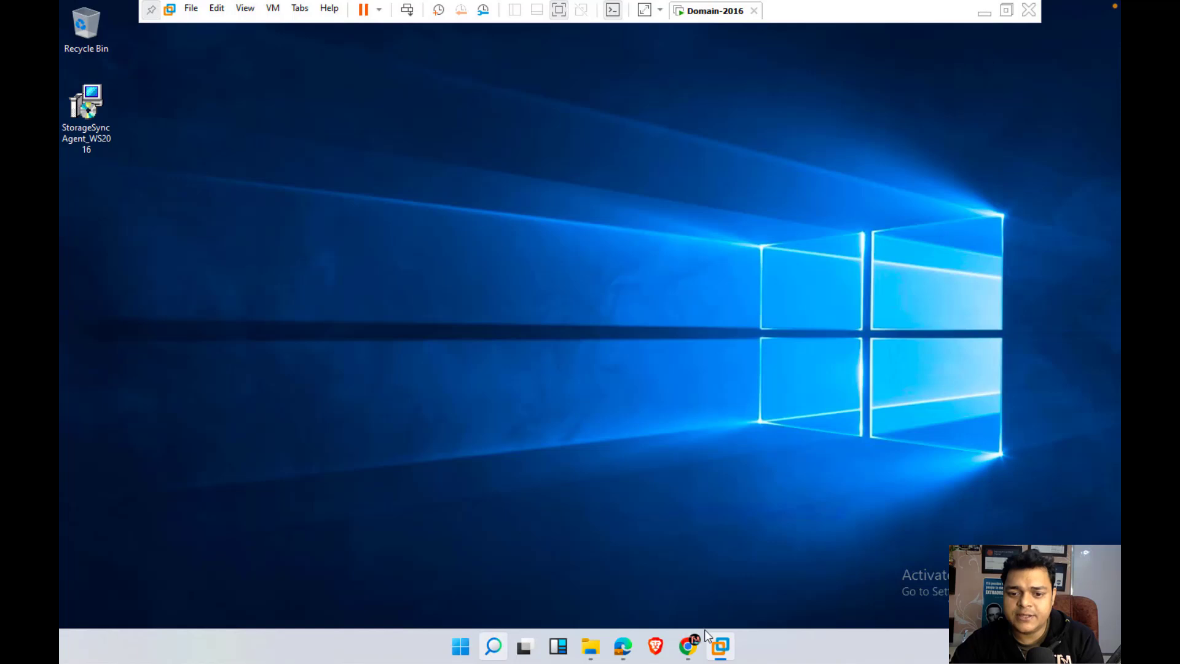
# Refresh the portal's registered servers to confirm Domain.cloud.com is online.
pyautogui.moveTo(689, 642)
pyautogui.click(689, 617)
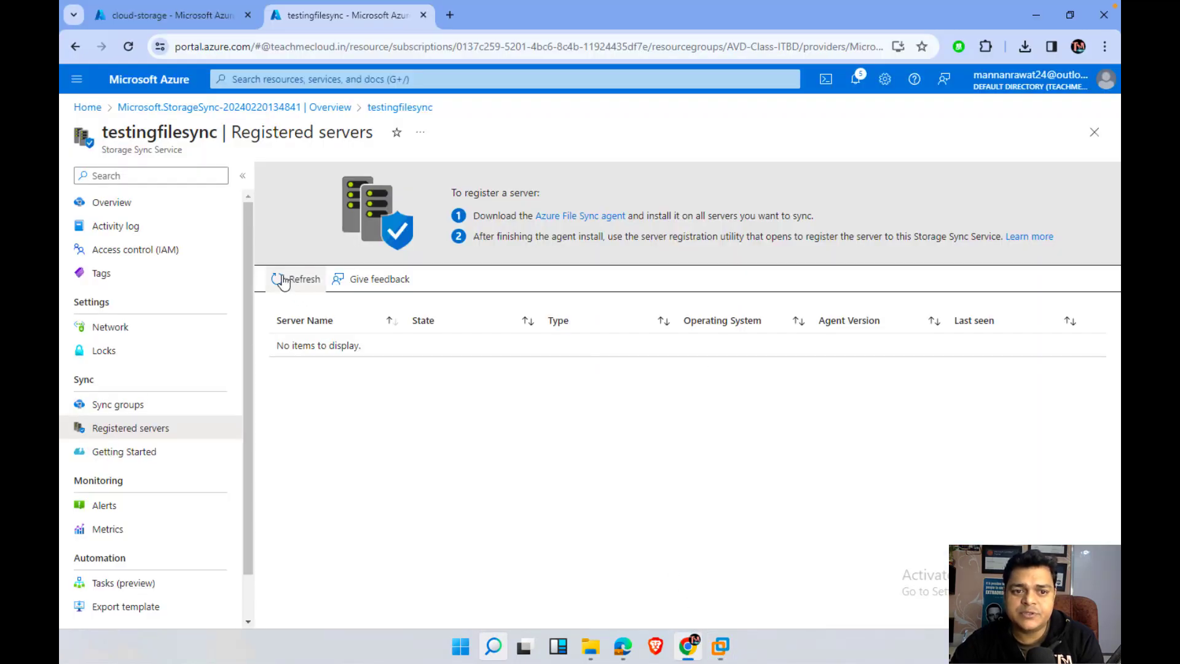
pyautogui.click(428, 48)
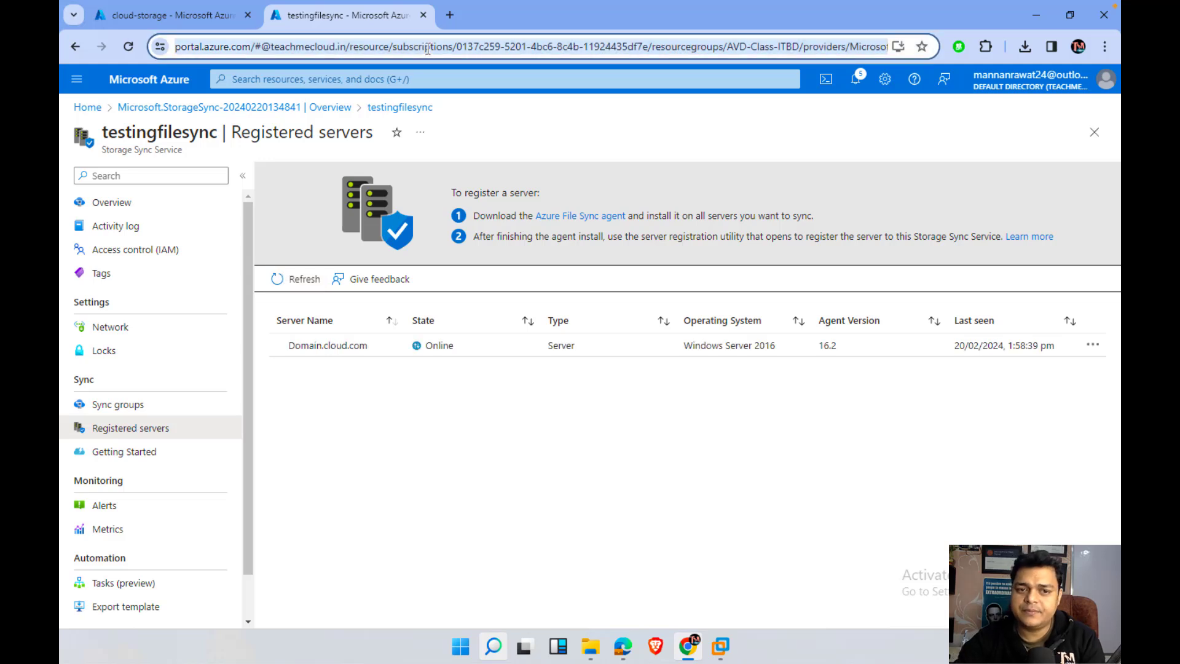
pyautogui.press('Return')
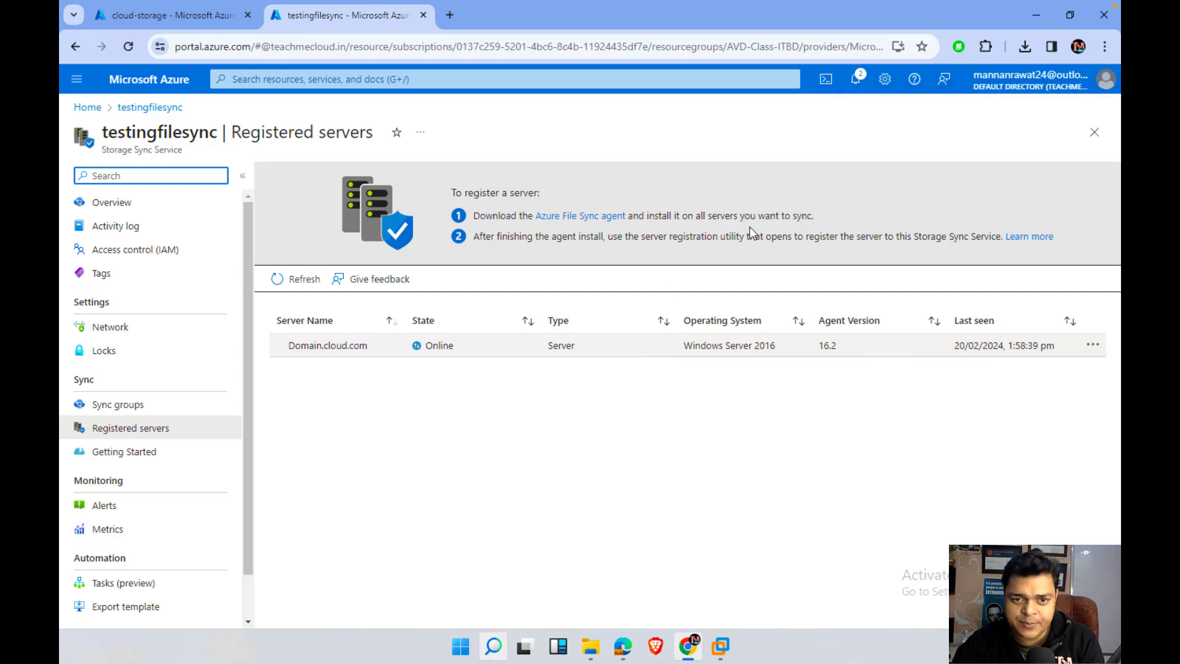
# Begin a demo-grp server endpoint with Domain.cloud.com selected, then return to the VM window.
pyautogui.click(106, 404)
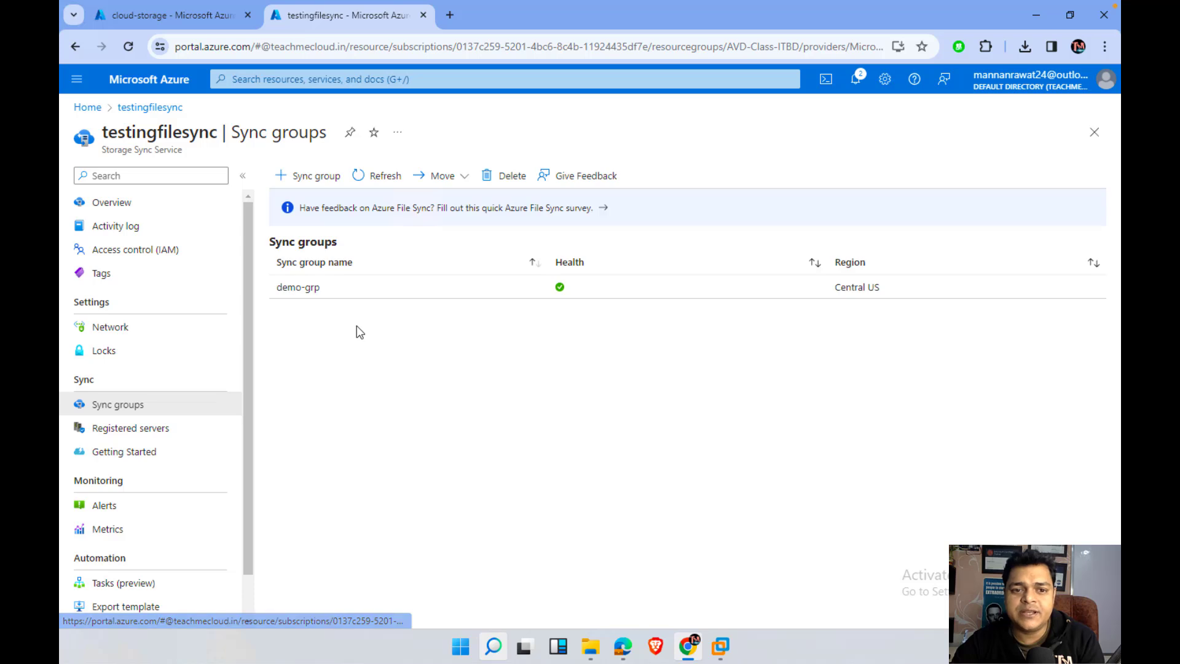
pyautogui.click(300, 289)
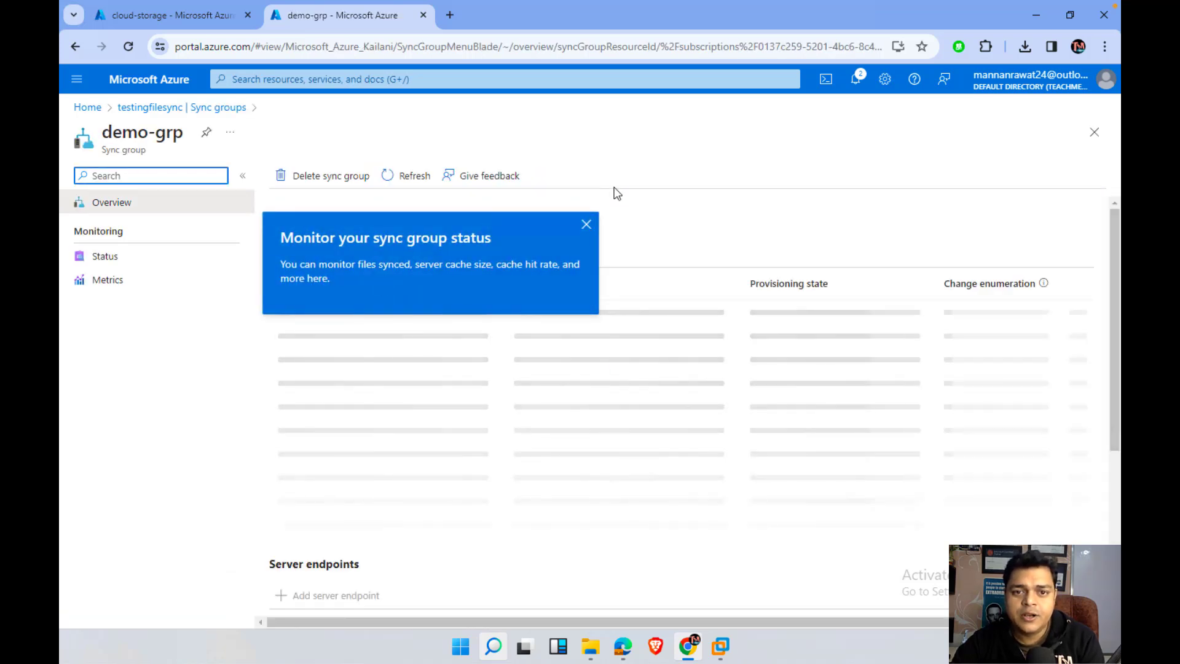
pyautogui.click(586, 227)
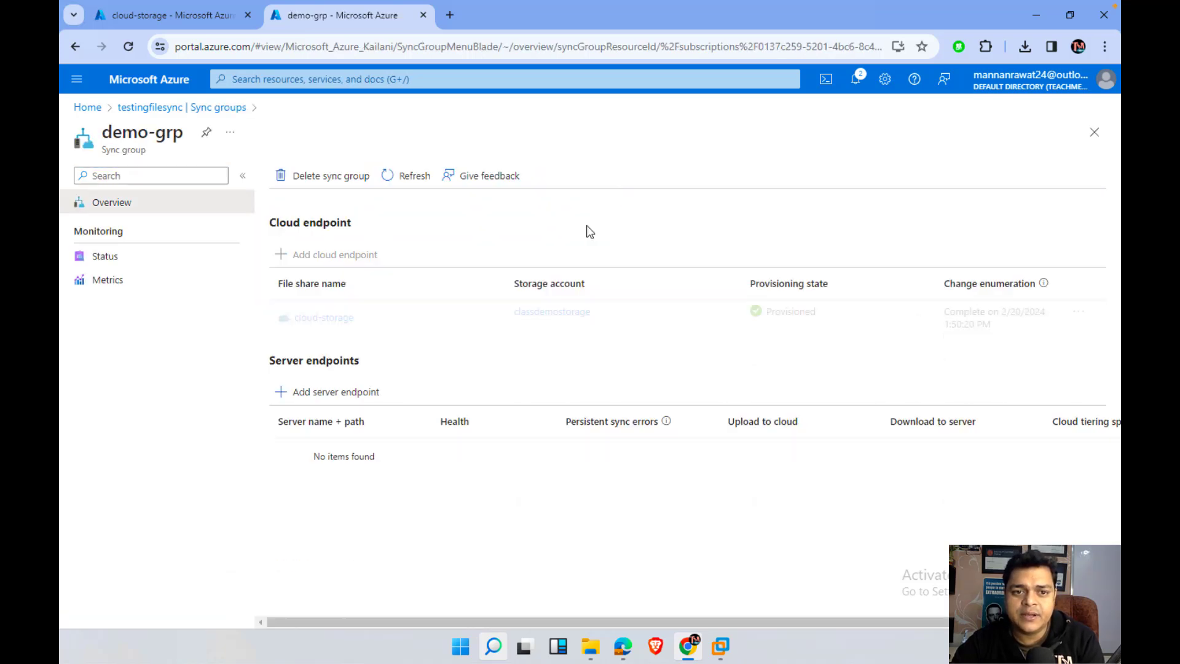
pyautogui.click(331, 397)
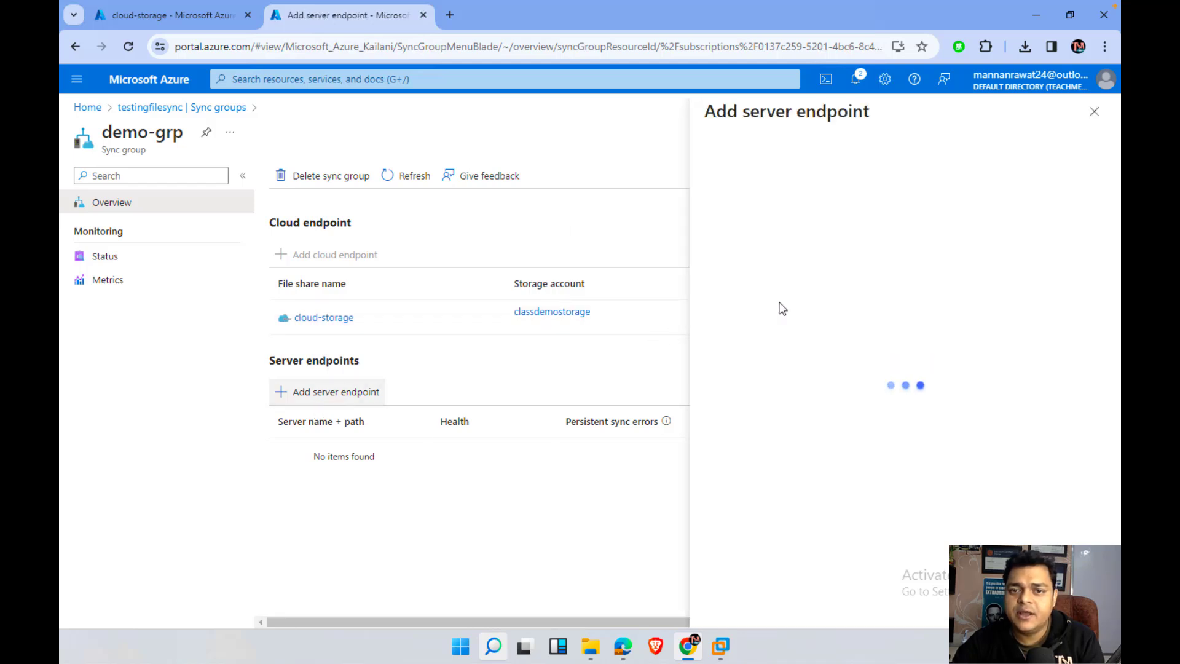
pyautogui.click(793, 330)
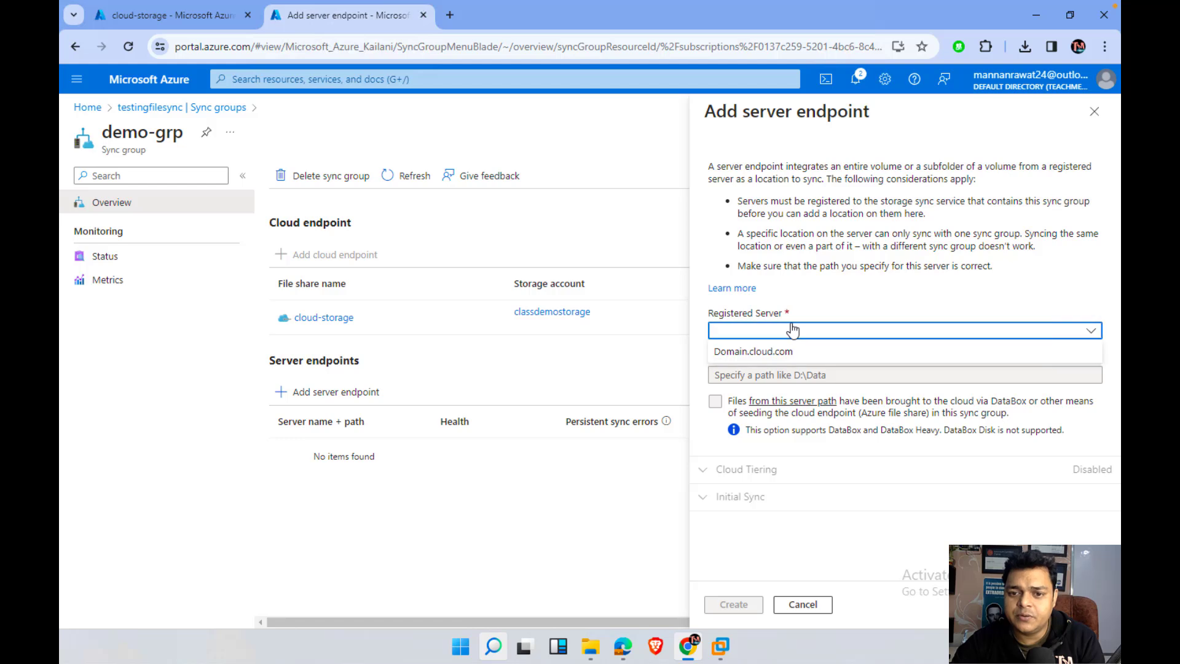
pyautogui.click(750, 355)
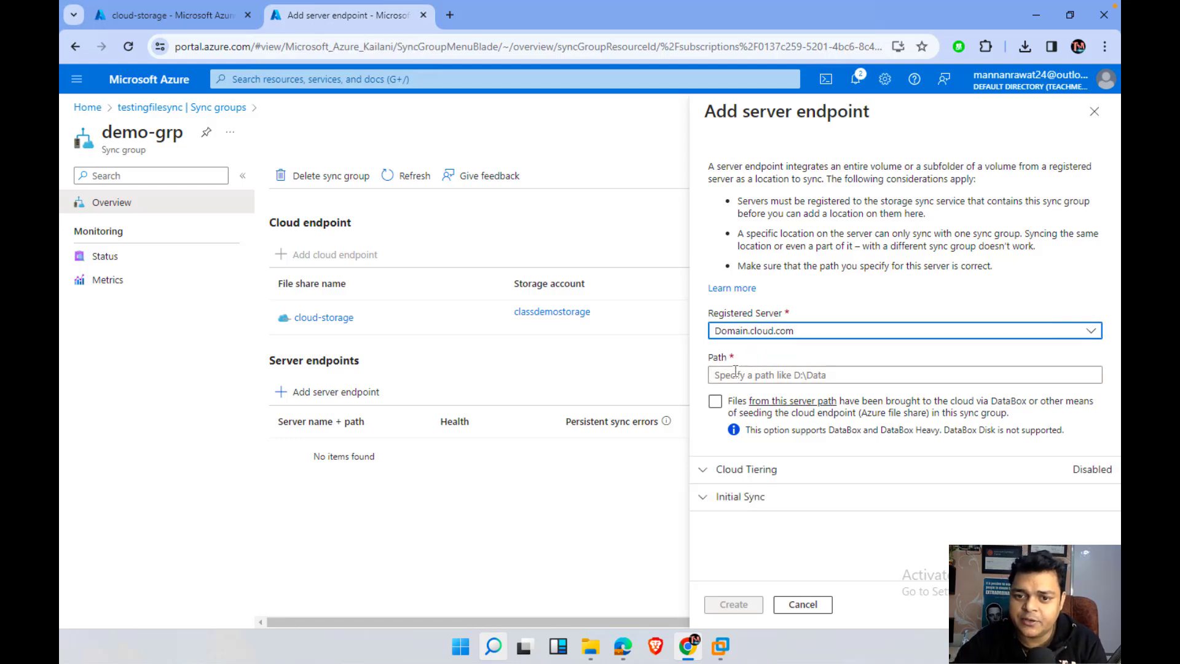
pyautogui.moveTo(682, 652)
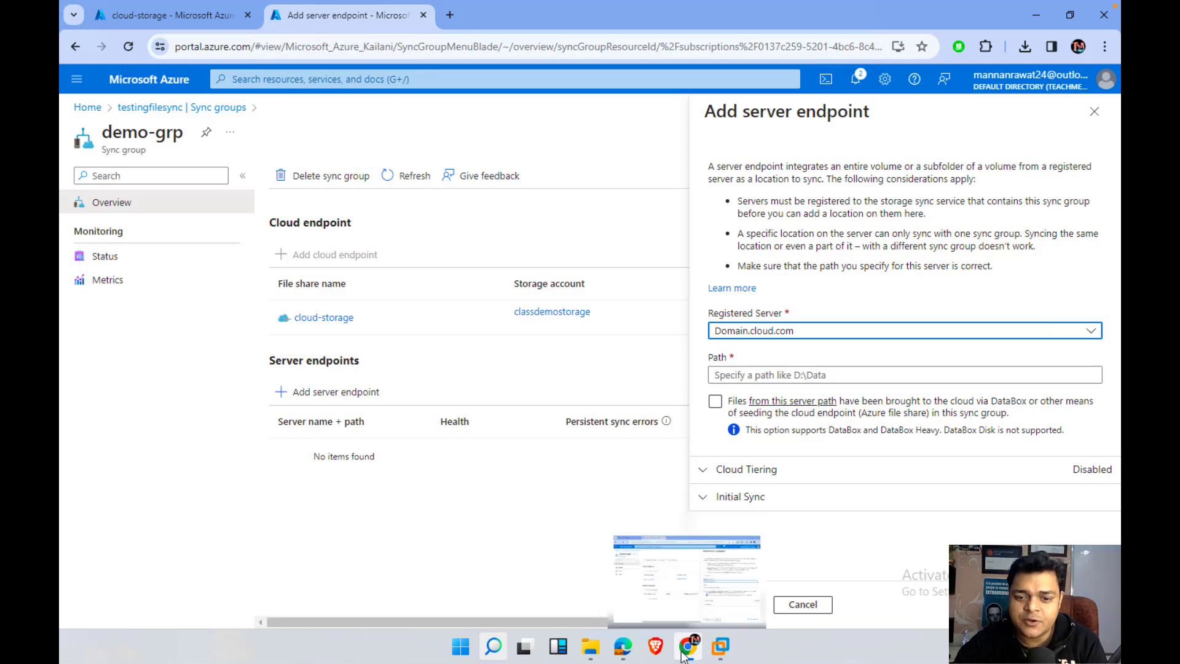
pyautogui.click(716, 584)
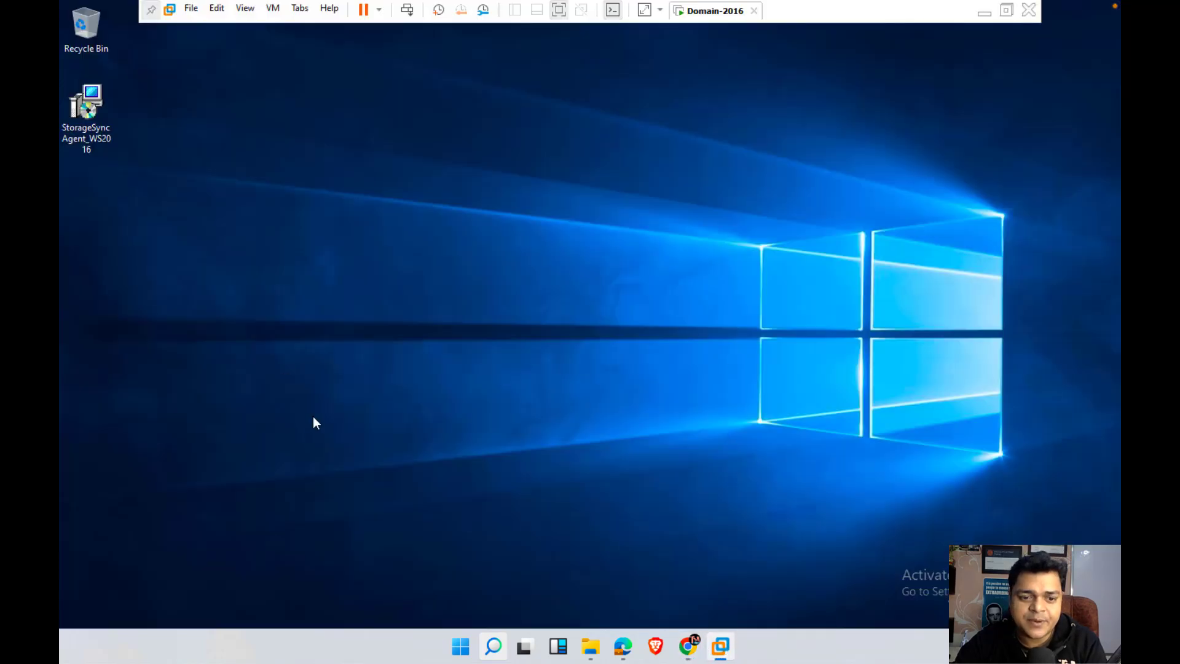
# In the VM's File Explorer, open the local folder on New Volume (E:).
pyautogui.click(561, 9)
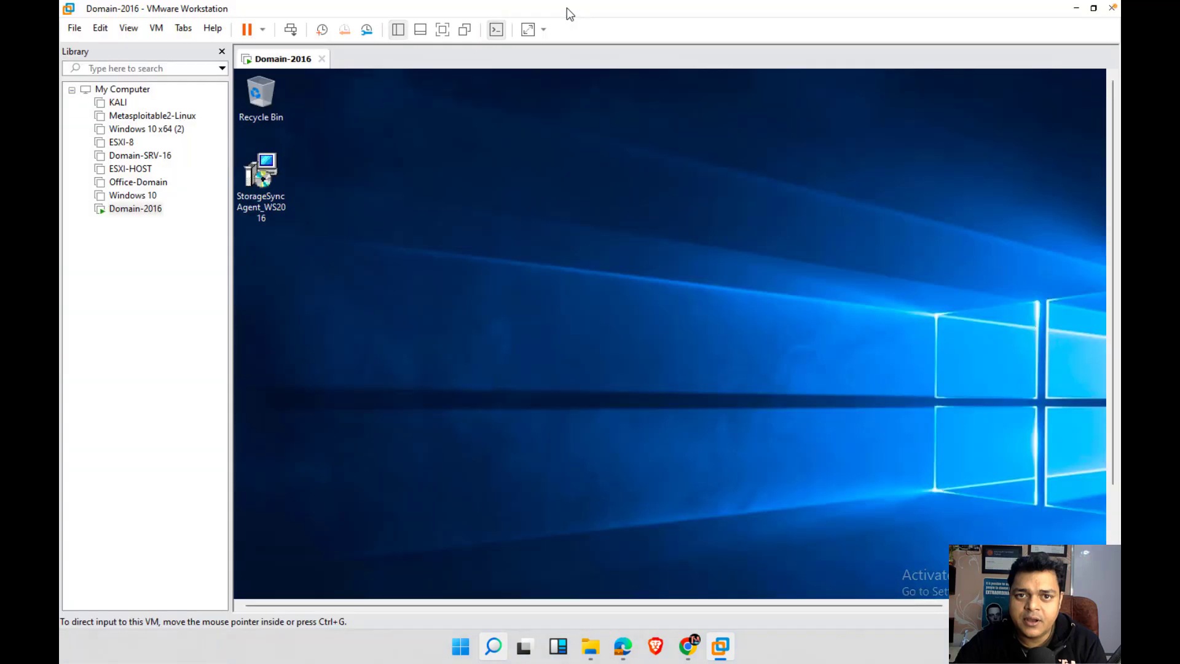
pyautogui.click(396, 598)
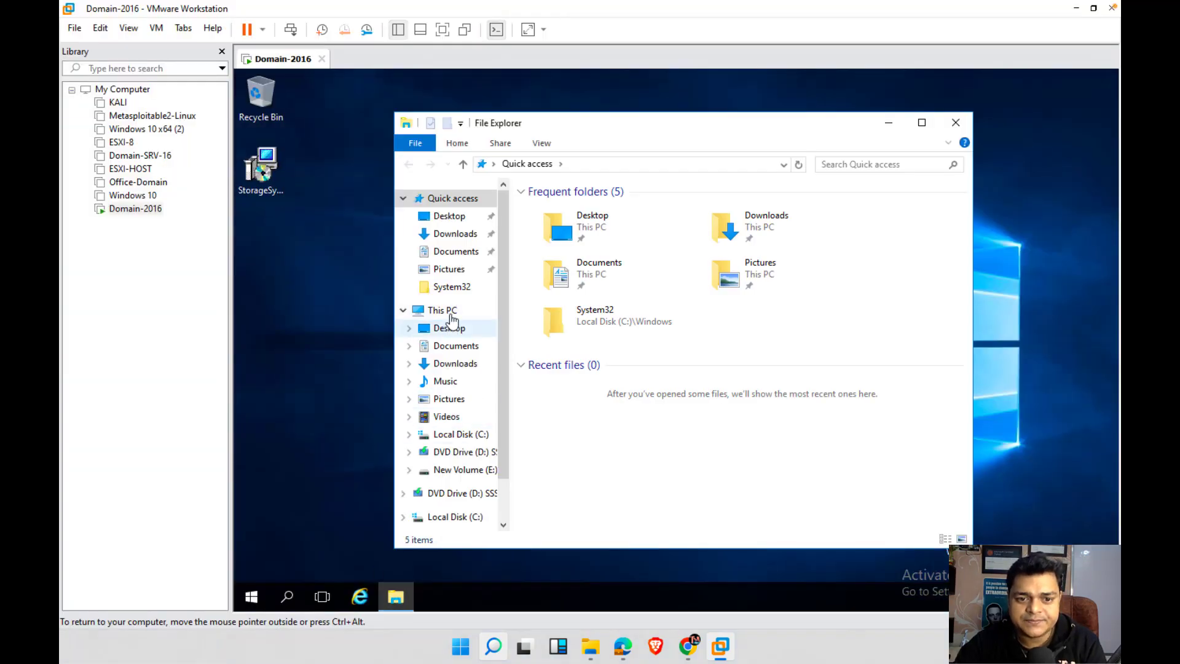
pyautogui.click(448, 312)
pyautogui.doubleClick(633, 402)
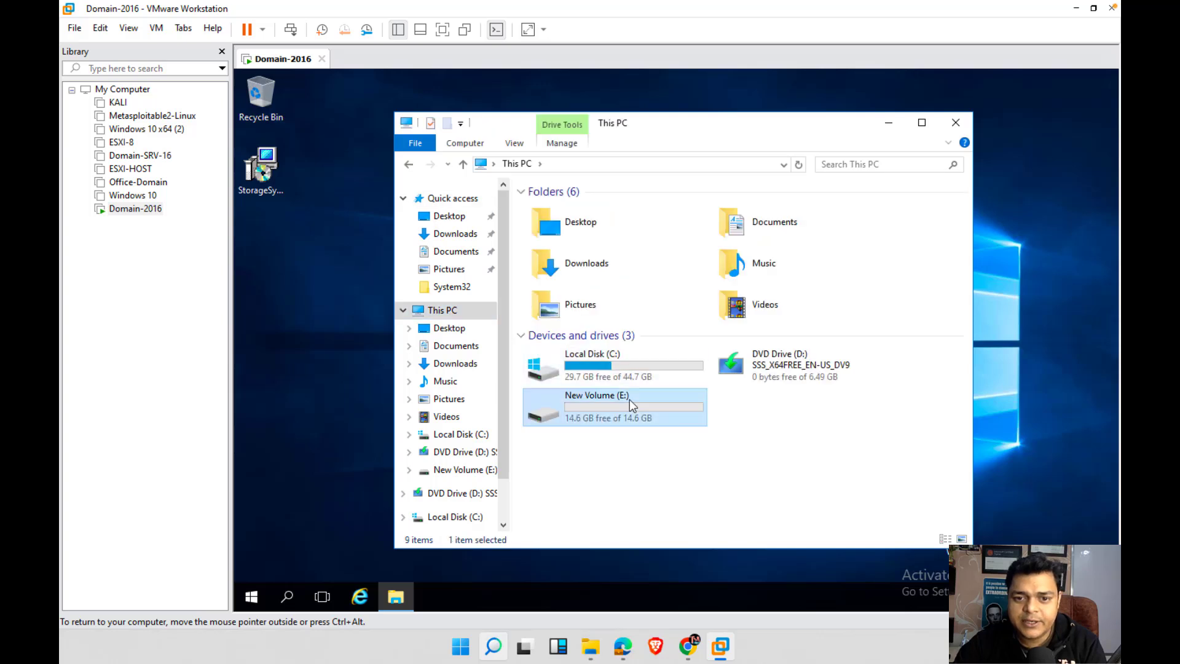
pyautogui.doubleClick(585, 212)
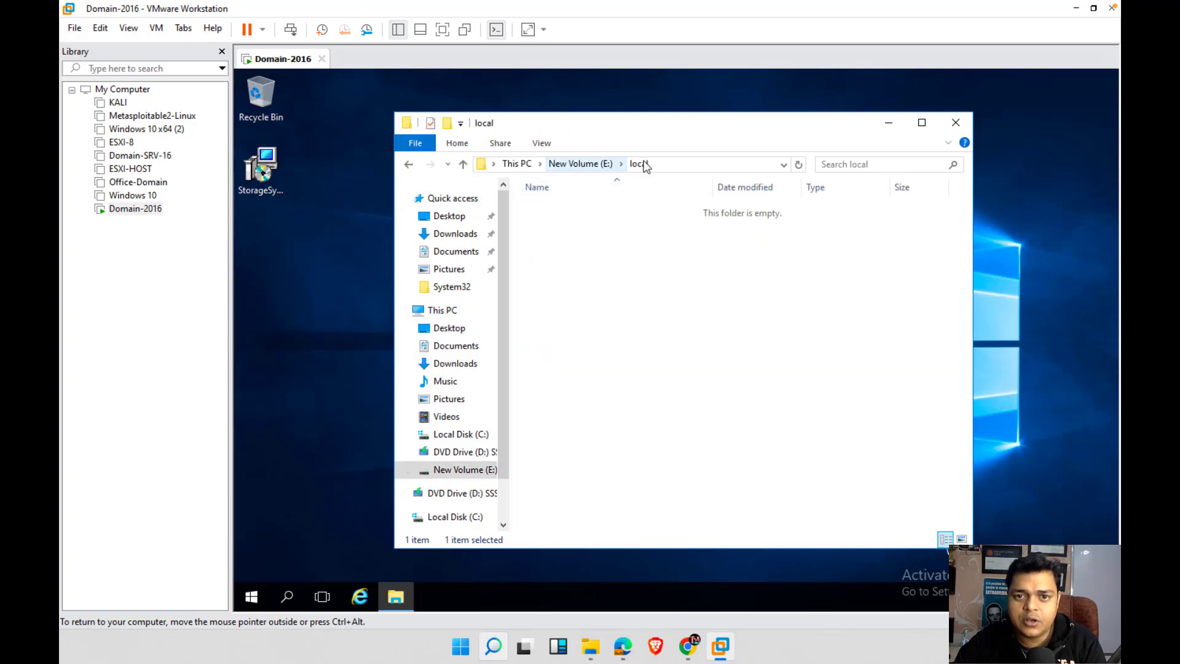
# Copy the E:\local folder path and return to the browser's endpoint form.
pyautogui.click(669, 167)
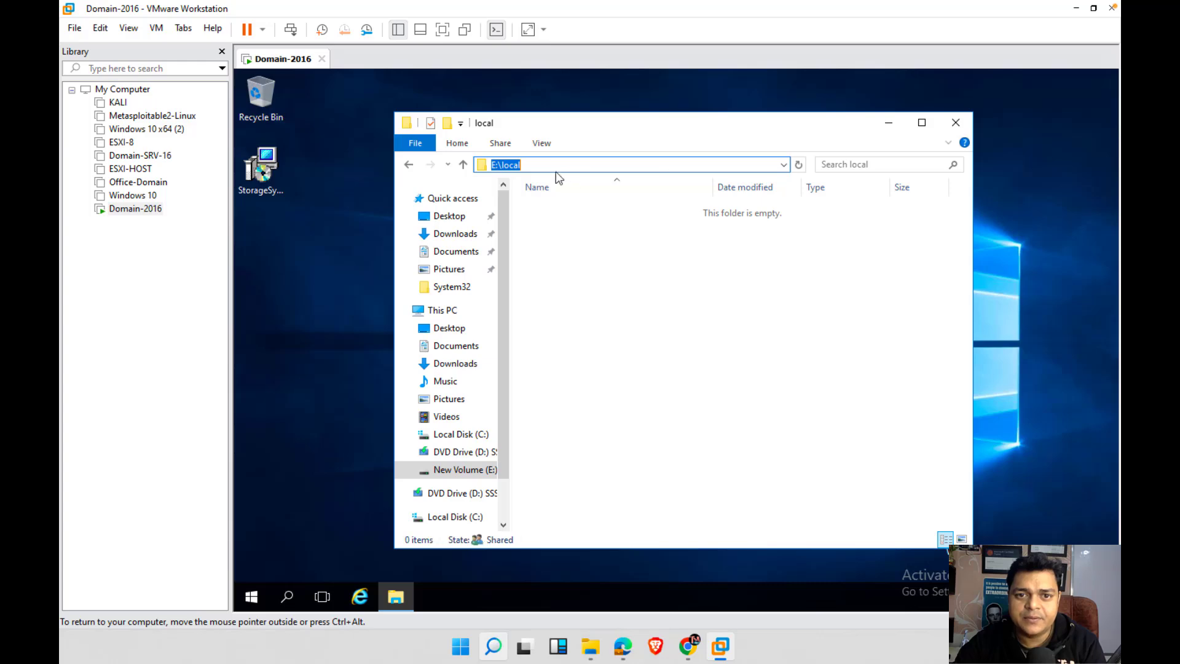
pyautogui.rightClick(514, 164)
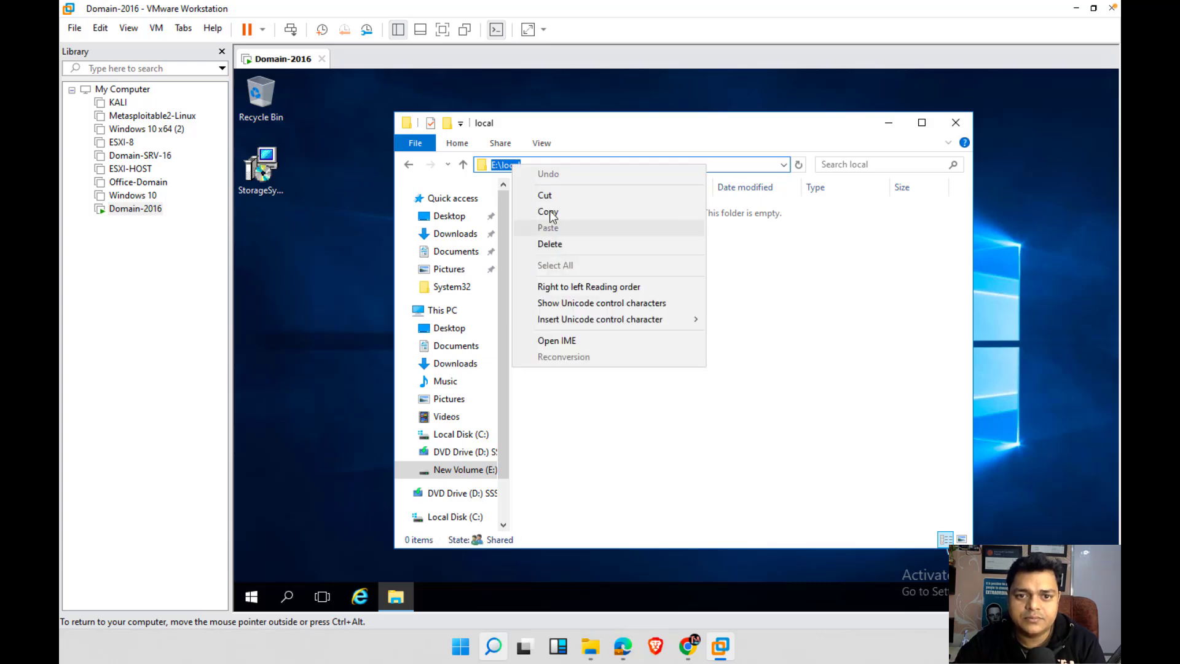
pyautogui.click(550, 218)
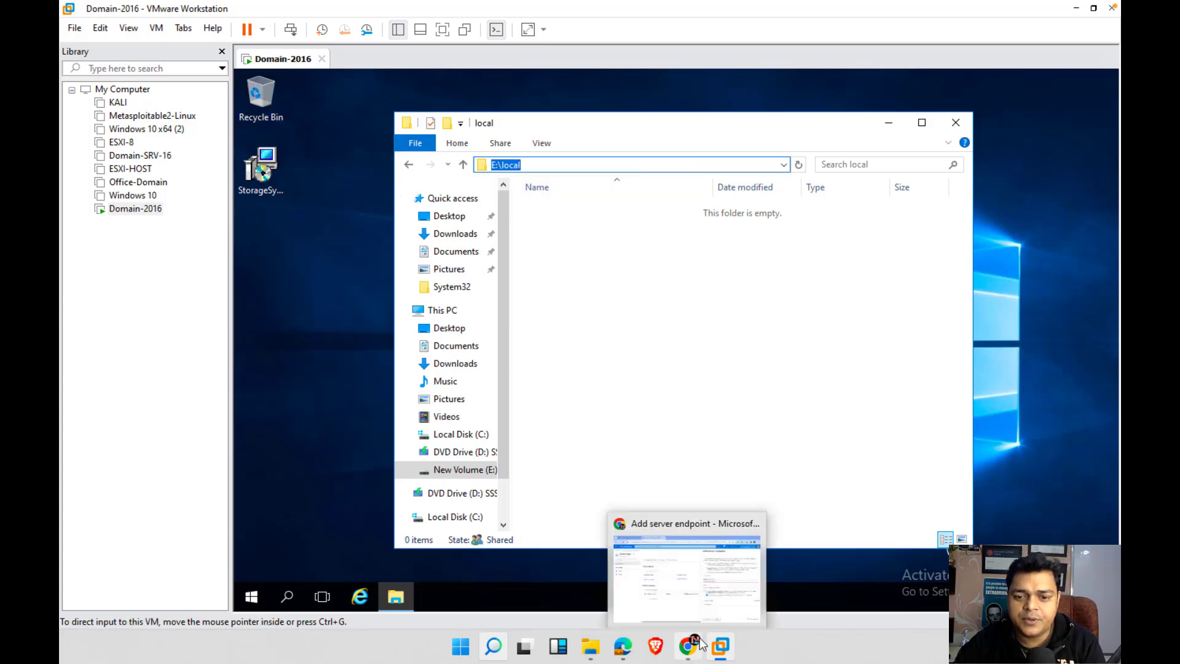
pyautogui.click(688, 572)
# Paste E:\local as the server endpoint path and create the endpoint.
pyautogui.click(776, 377)
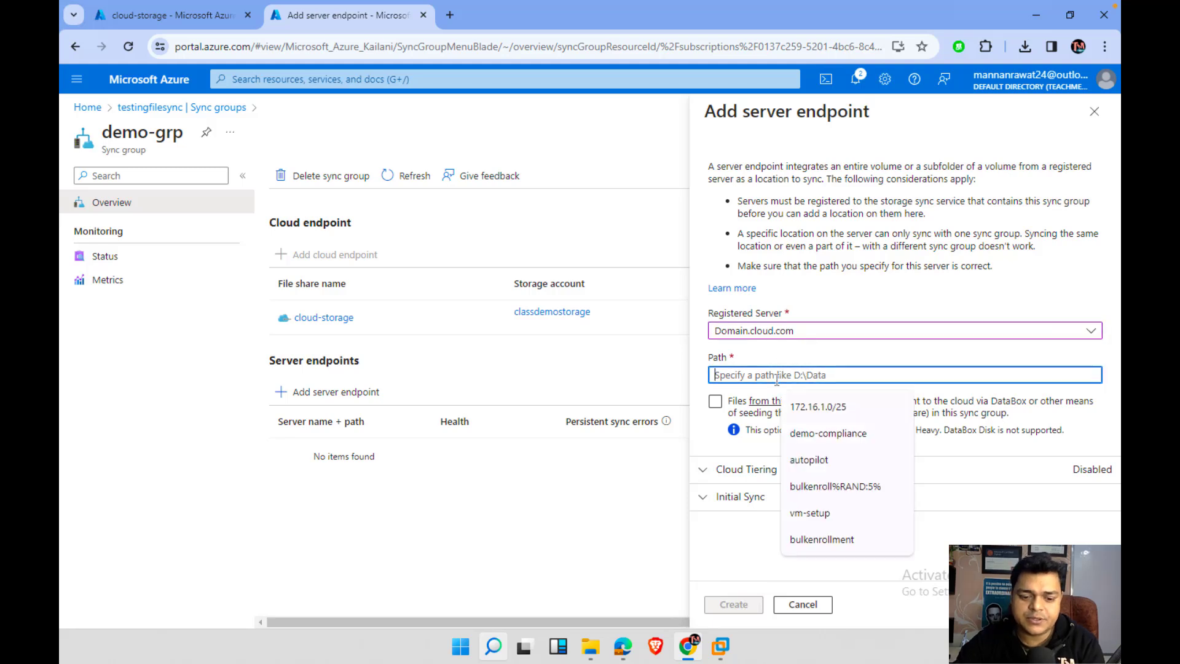
pyautogui.hotkey('ctrl', 'v')
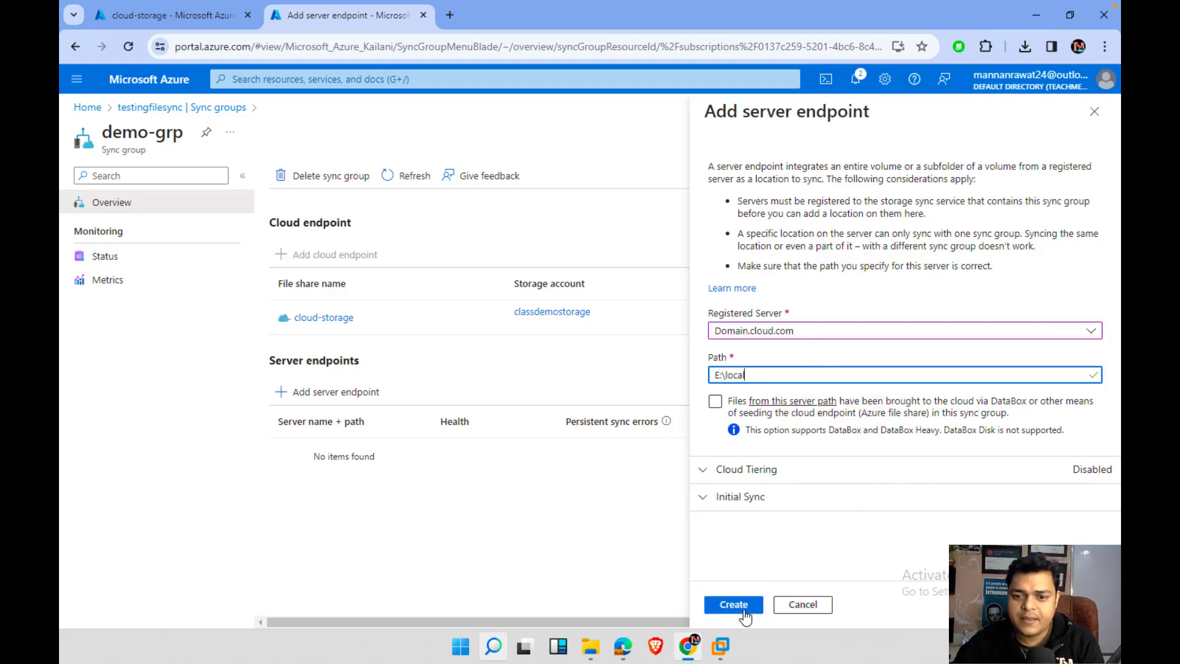
pyautogui.click(741, 606)
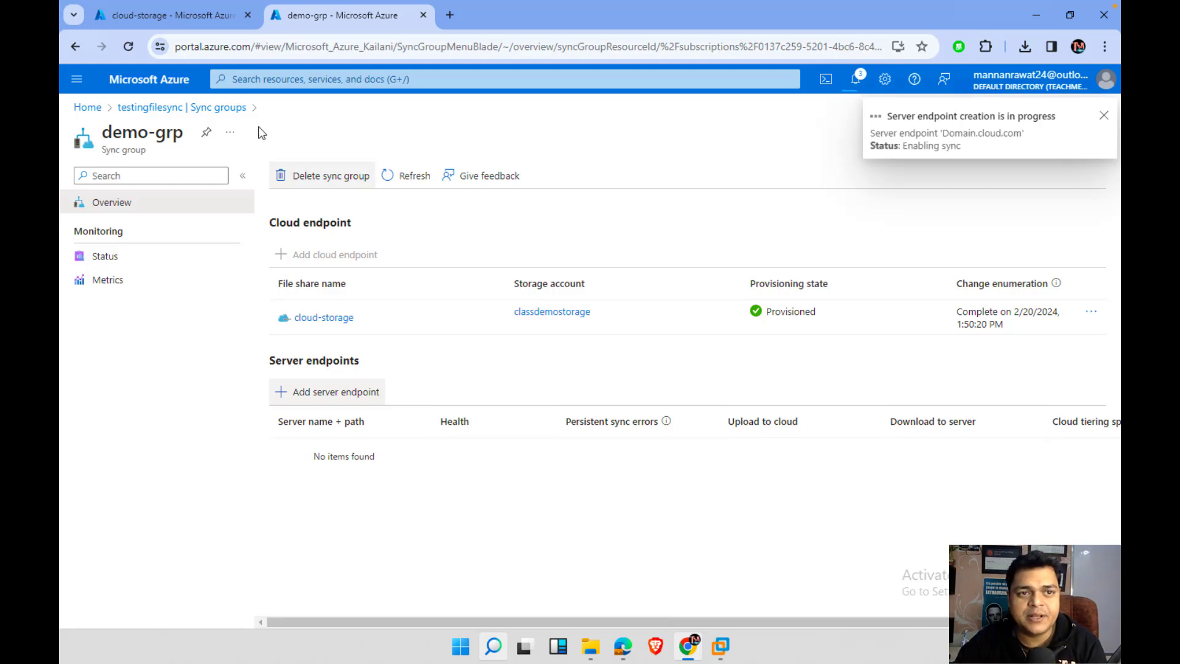
# Confirm endpoint creation succeeded and view Domain.cloud.com + E:\local listed with Pending health.
pyautogui.click(202, 21)
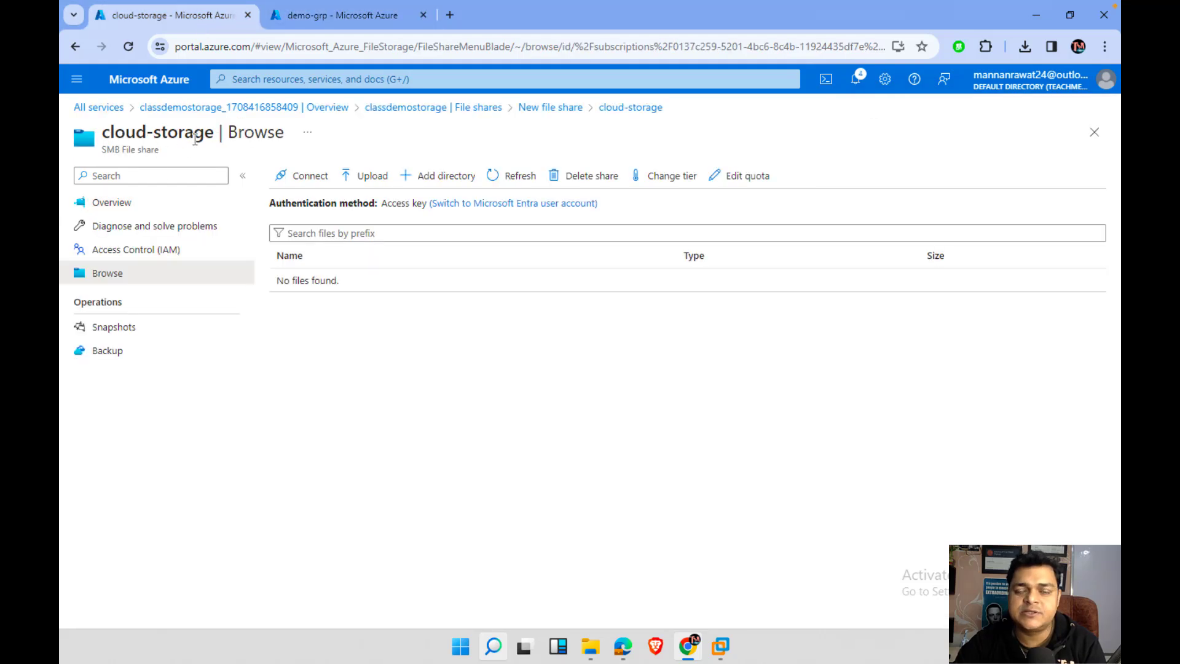
pyautogui.click(346, 21)
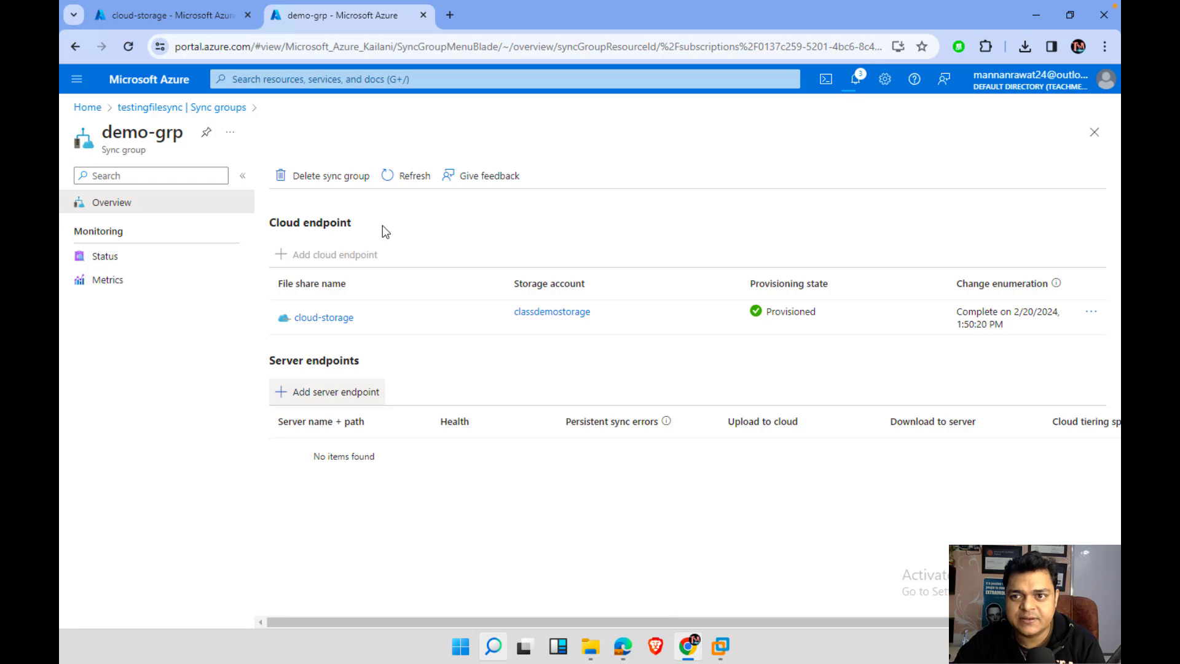
pyautogui.click(858, 85)
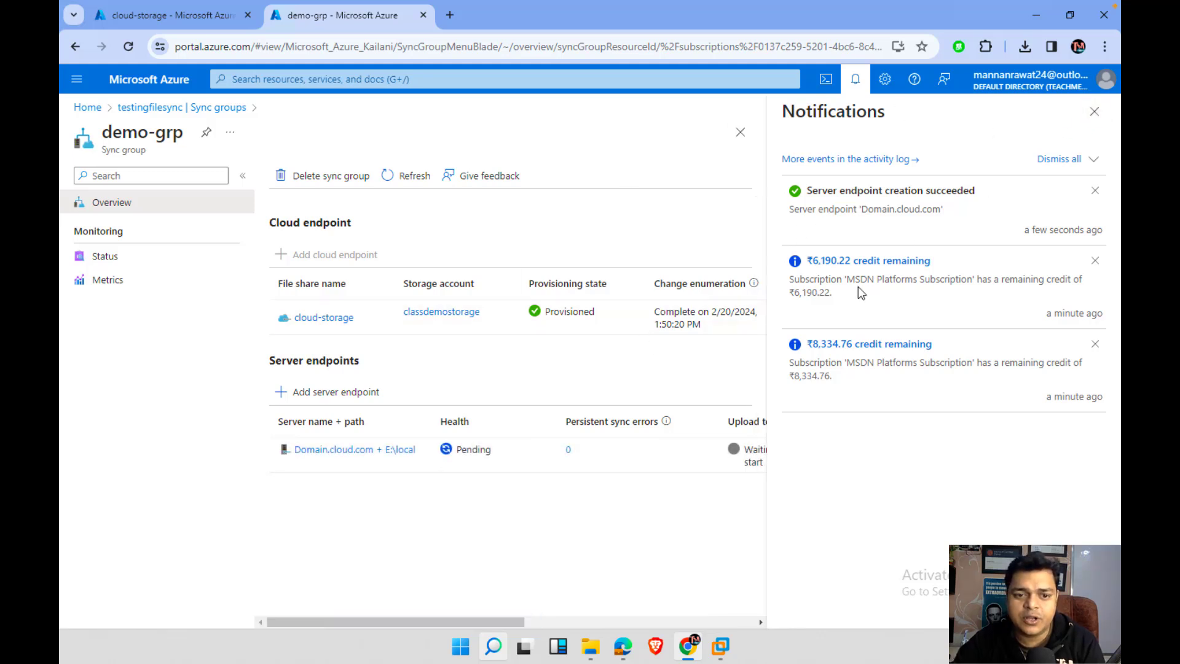
pyautogui.click(1094, 111)
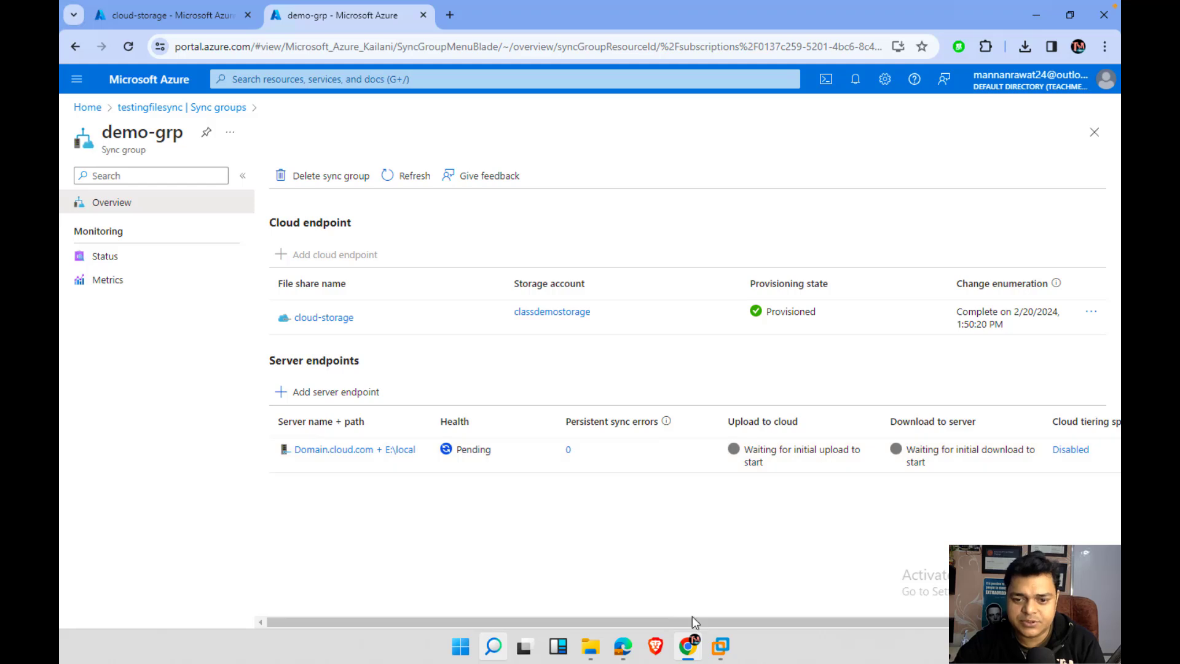
# Create a folder named data inside E:\local and open it.
pyautogui.click(717, 644)
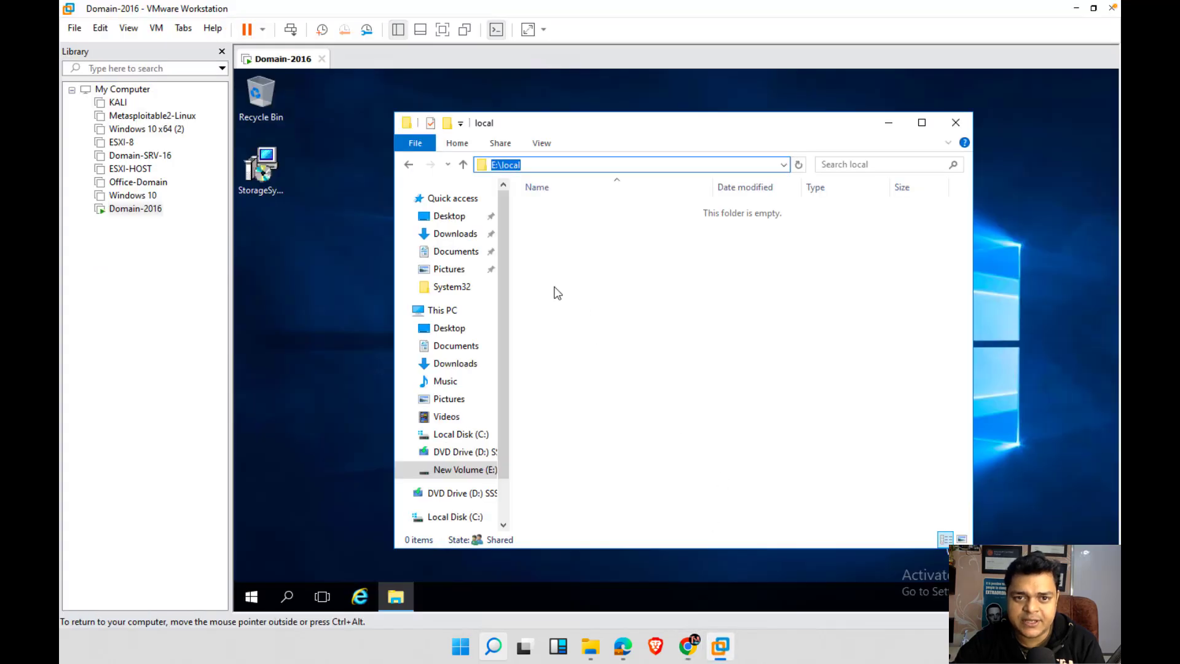
pyautogui.click(577, 294)
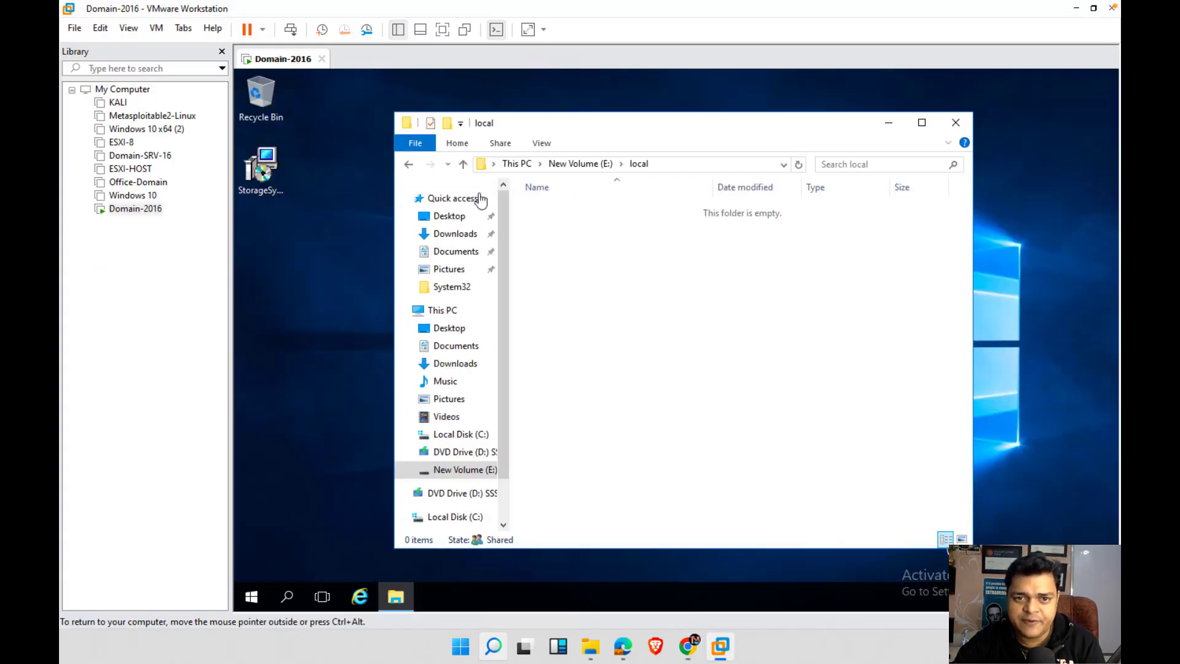
pyautogui.click(448, 123)
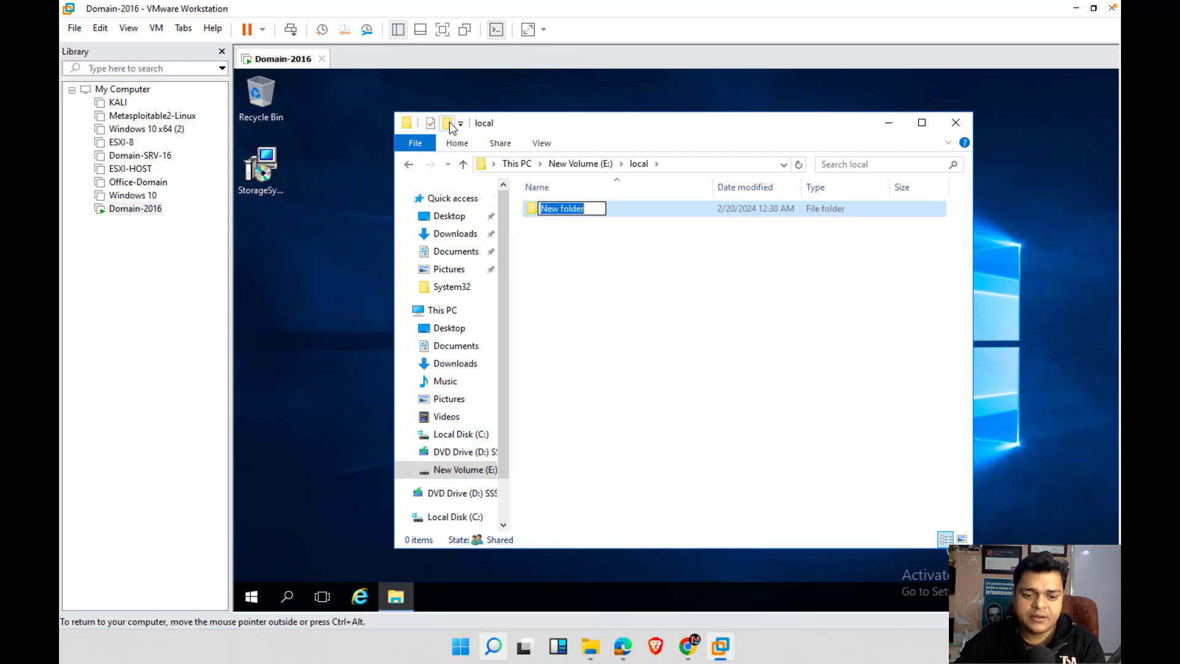
pyautogui.write('data')
pyautogui.press('Return')
pyautogui.doubleClick(548, 209)
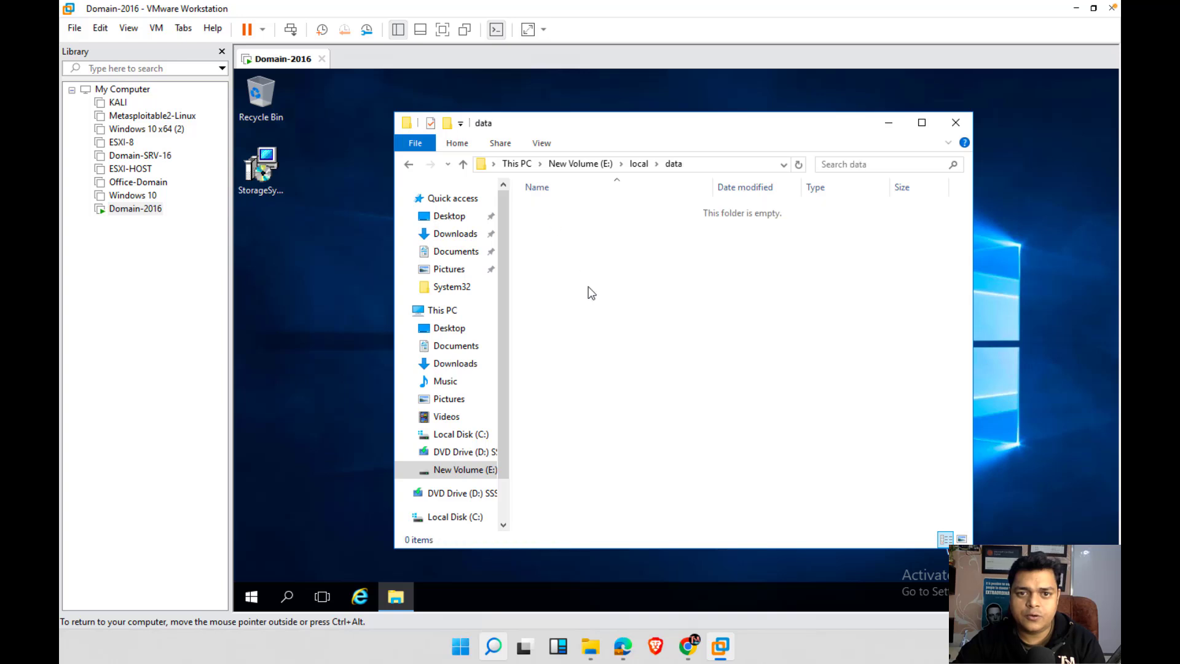
# Create a text document named test containing 'this is test file for azure file sync.' and save it.
pyautogui.rightClick(564, 256)
pyautogui.moveTo(629, 431)
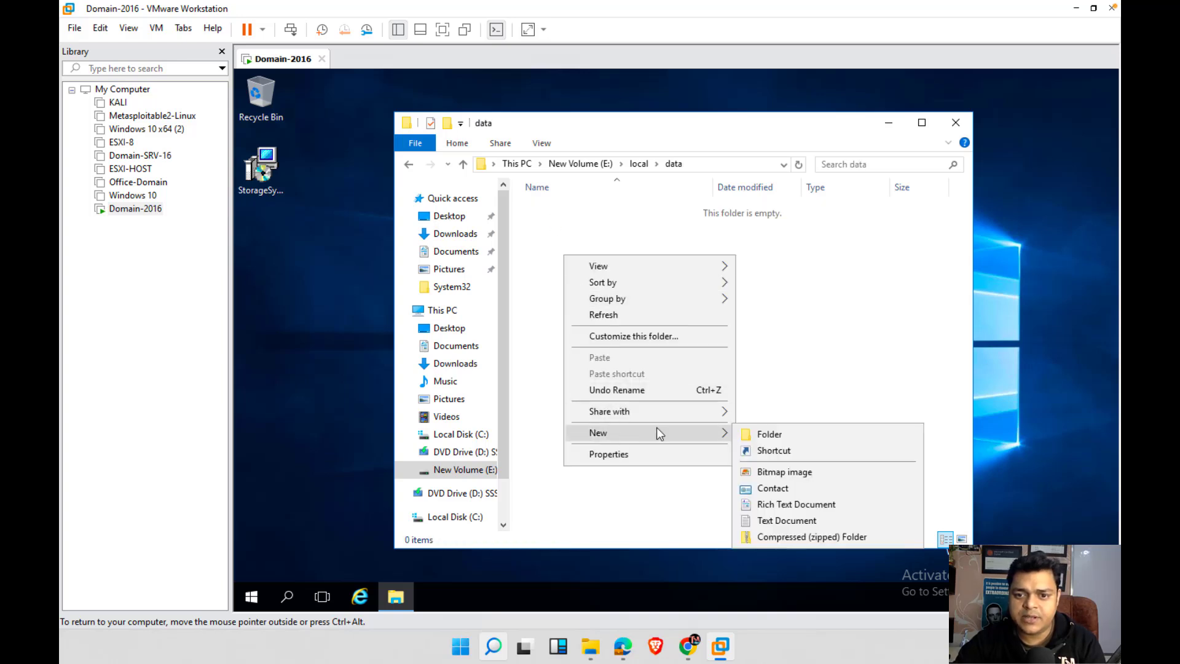
pyautogui.click(762, 523)
pyautogui.write('t')
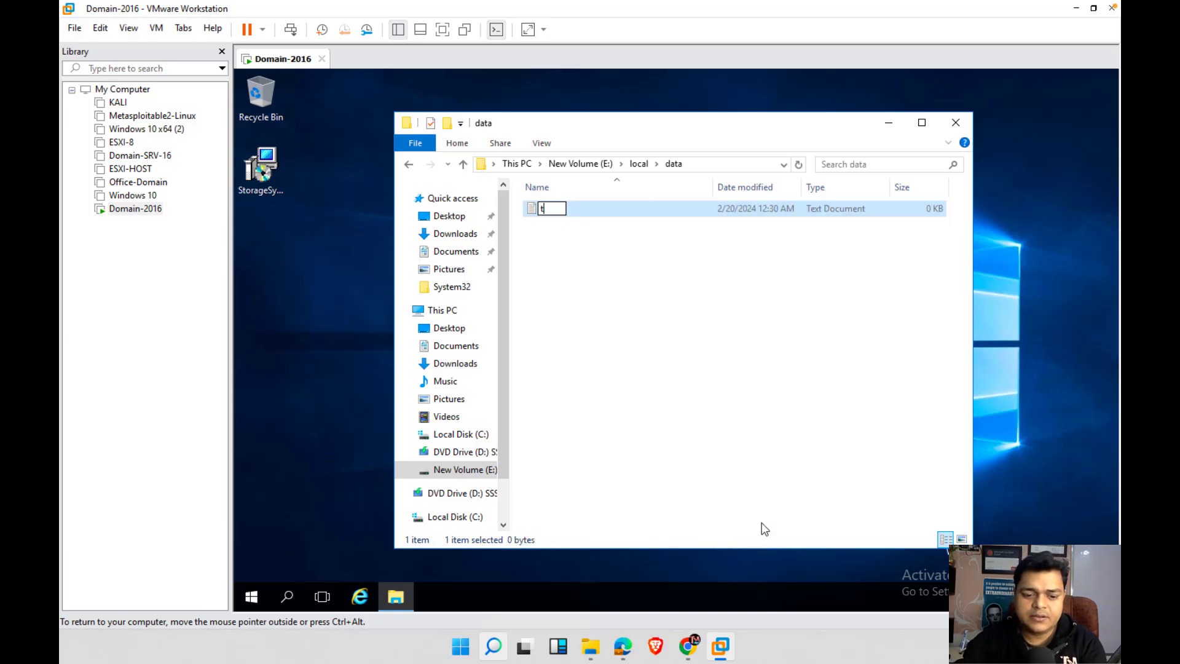
pyautogui.write('est')
pyautogui.press('Return')
pyautogui.press('Return')
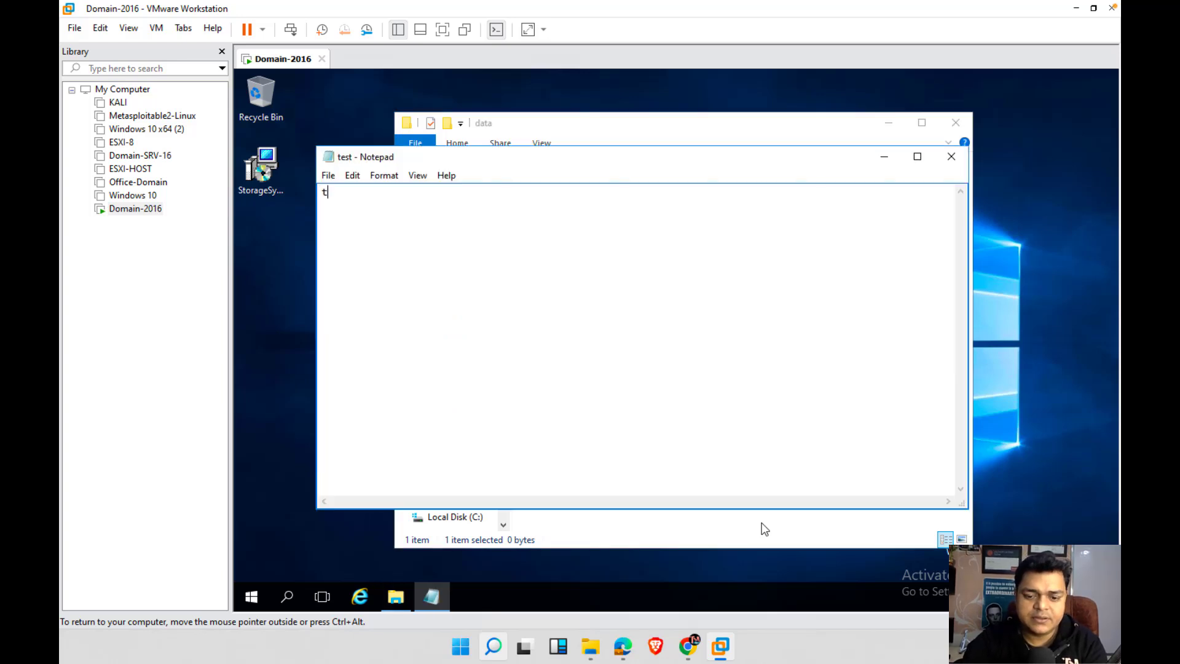
pyautogui.write('this is test file for azure file sync.')
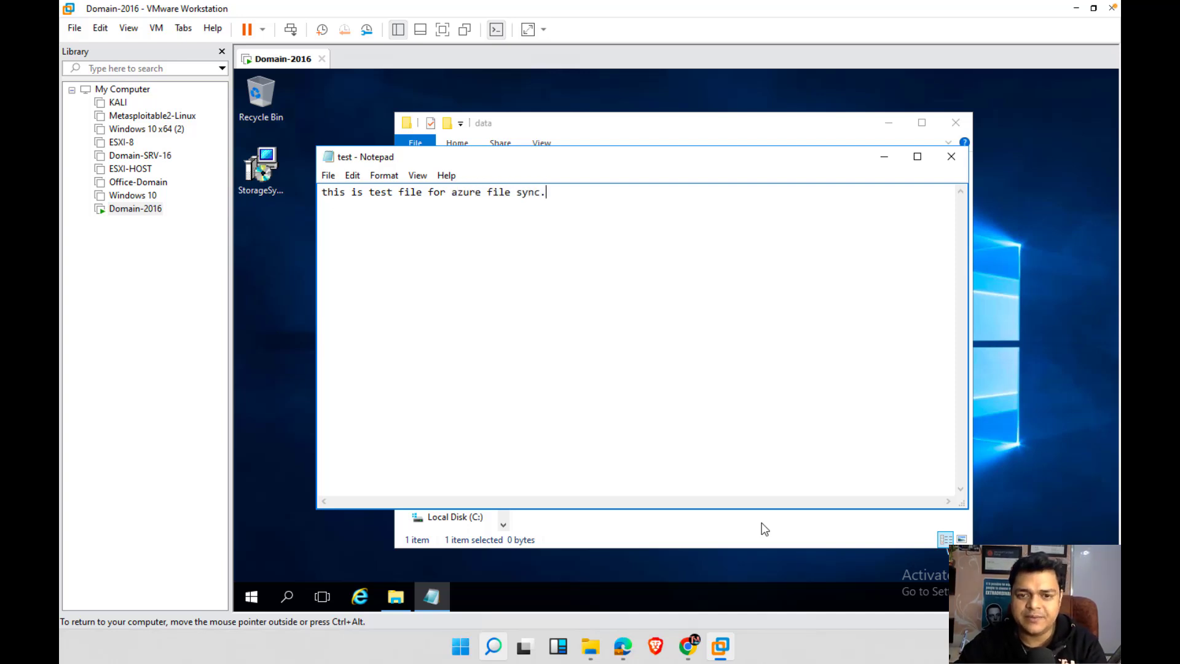
pyautogui.click(951, 156)
pyautogui.click(633, 342)
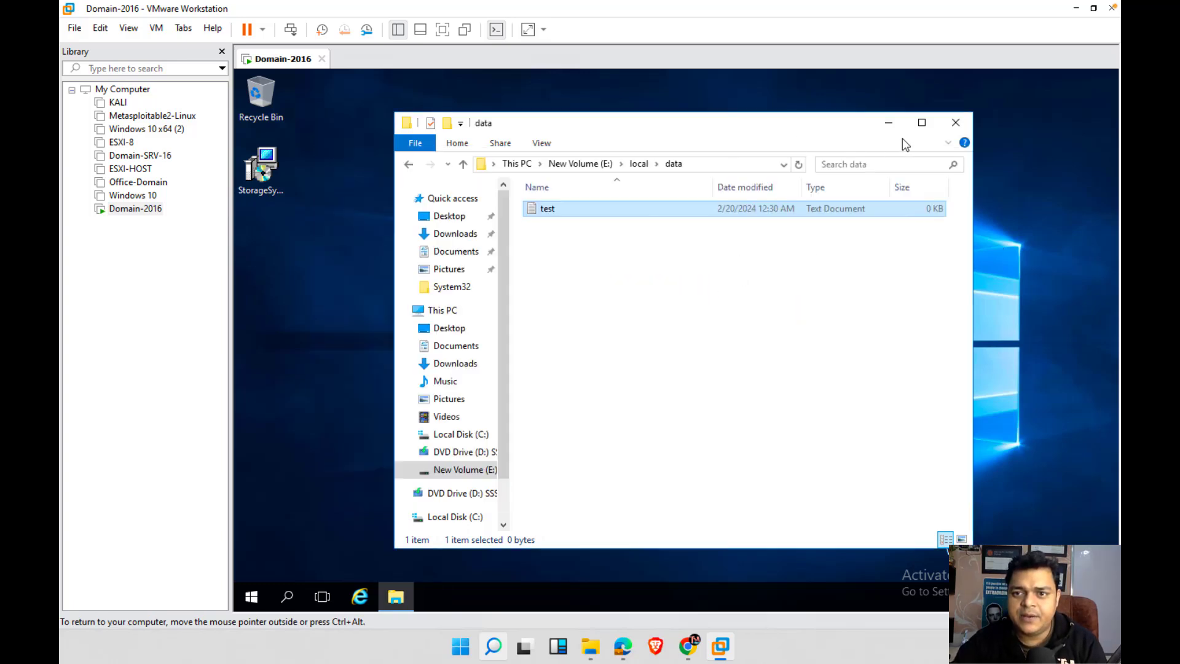
# Close the data folder window and bring the Azure demo-grp page back.
pyautogui.click(955, 123)
pyautogui.hotkey('ctrl', 'Left')
pyautogui.hotkey('ctrl', 'Right')
pyautogui.click(696, 652)
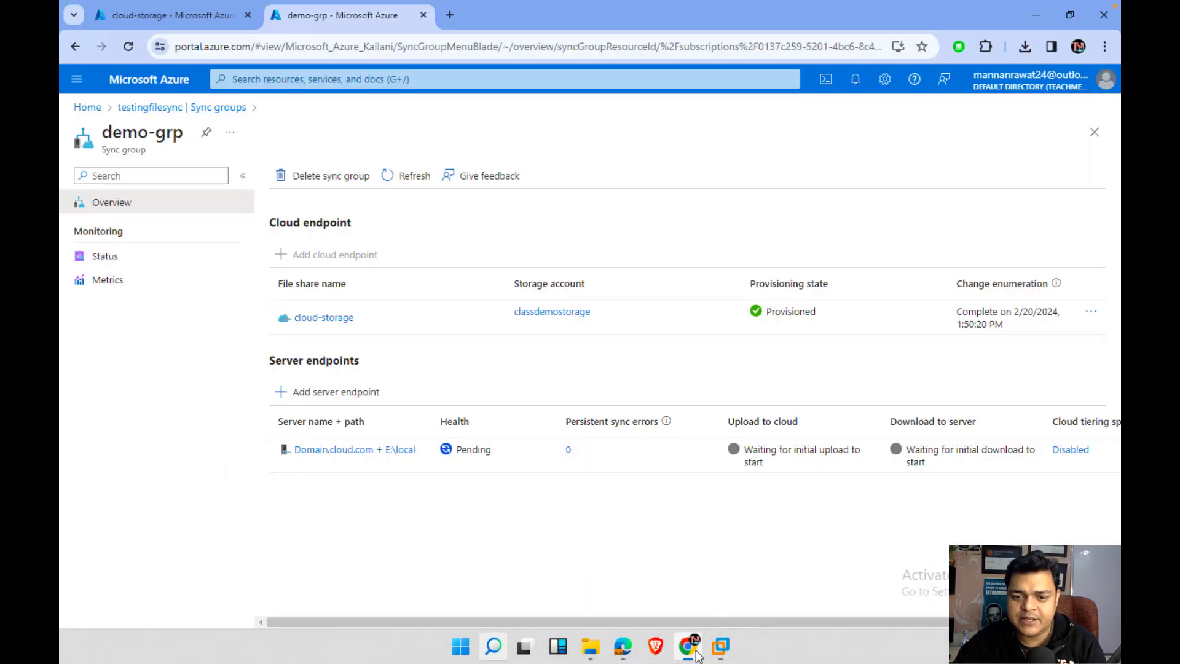
# Refresh the cloud-storage share, open its data folder, and open the synced test.txt (38 B).
pyautogui.click(206, 18)
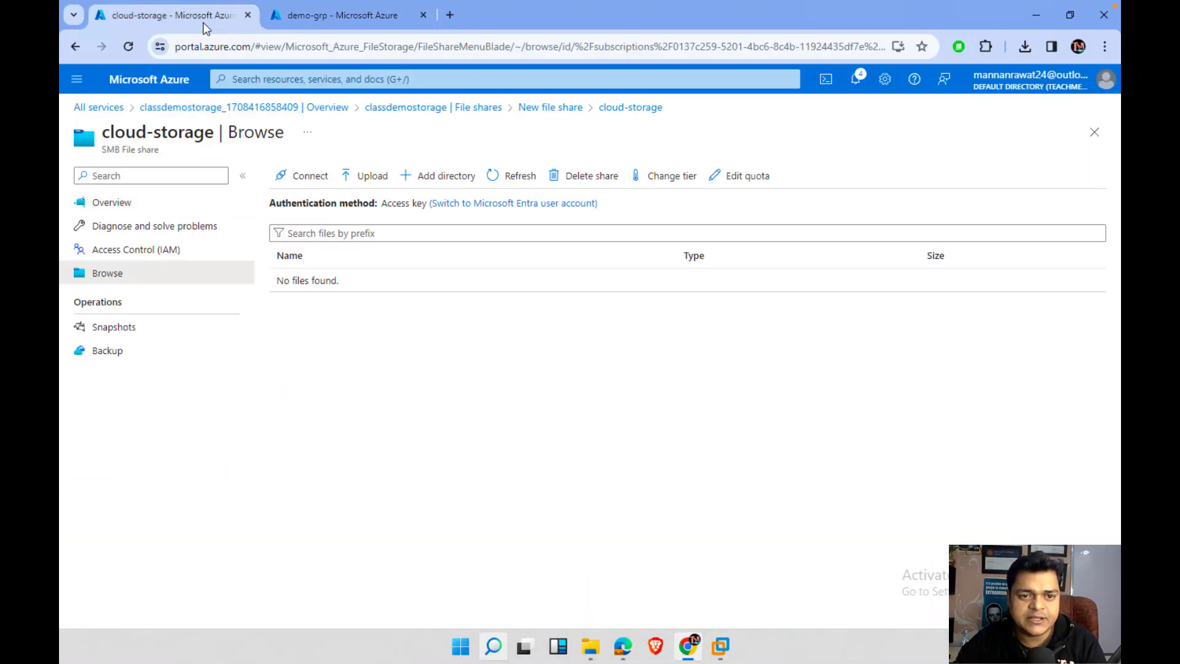
pyautogui.click(507, 176)
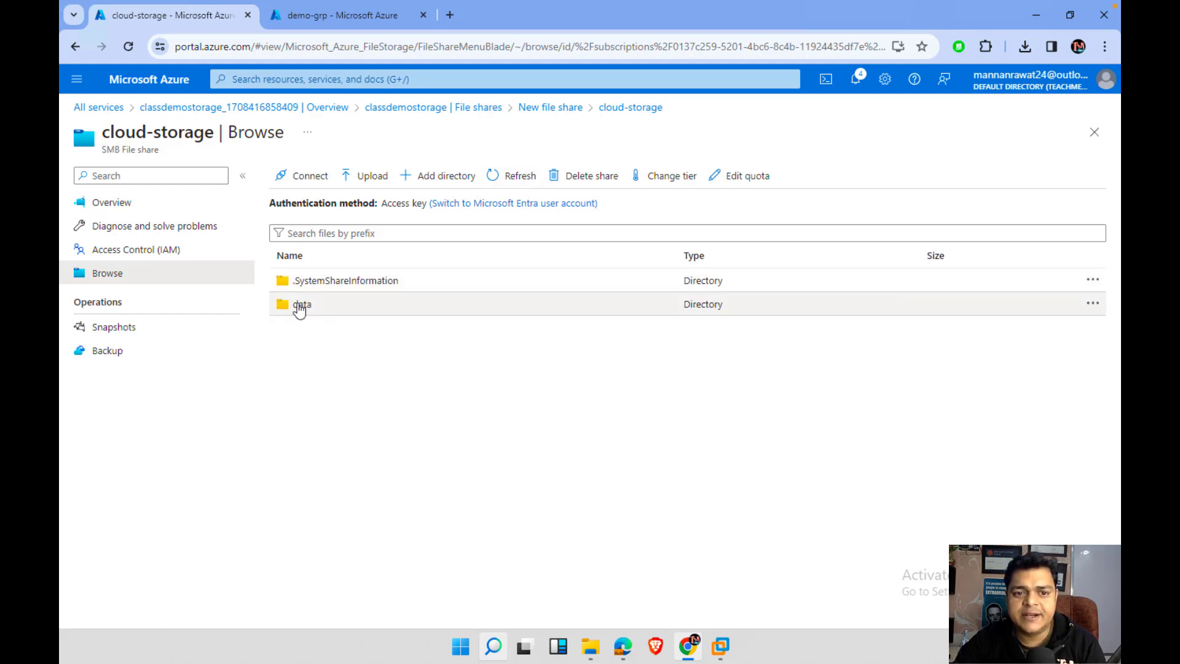
pyautogui.click(299, 307)
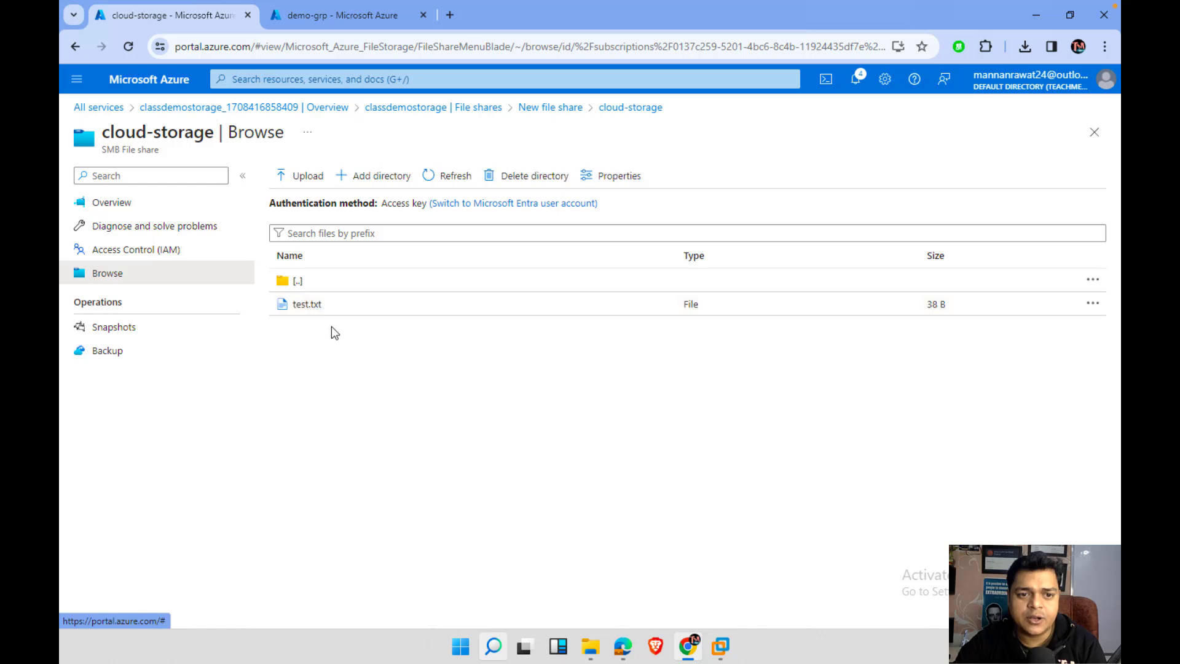
pyautogui.doubleClick(313, 305)
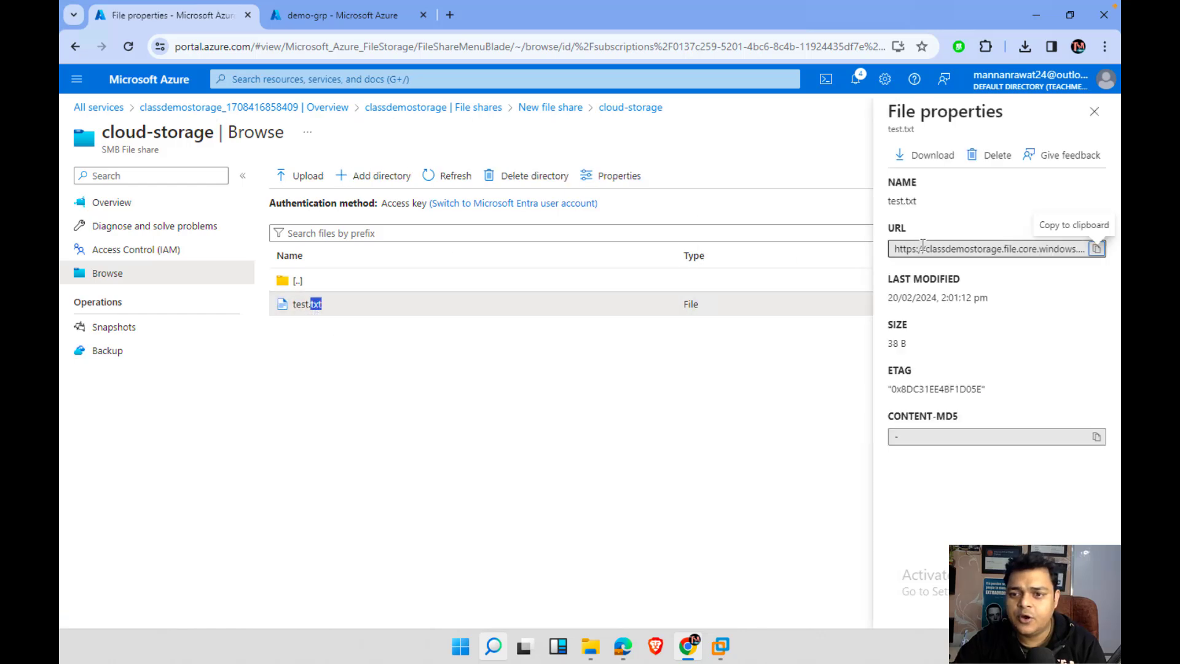
pyautogui.click(928, 155)
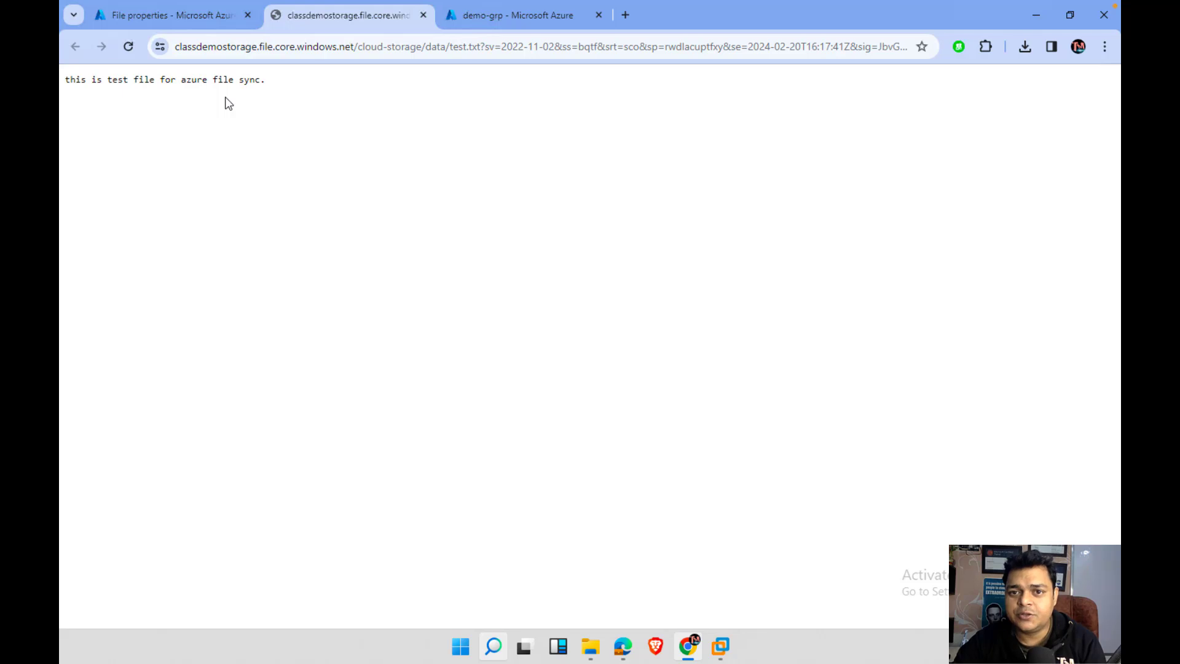
pyautogui.hotkey('ctrl', 'Left')
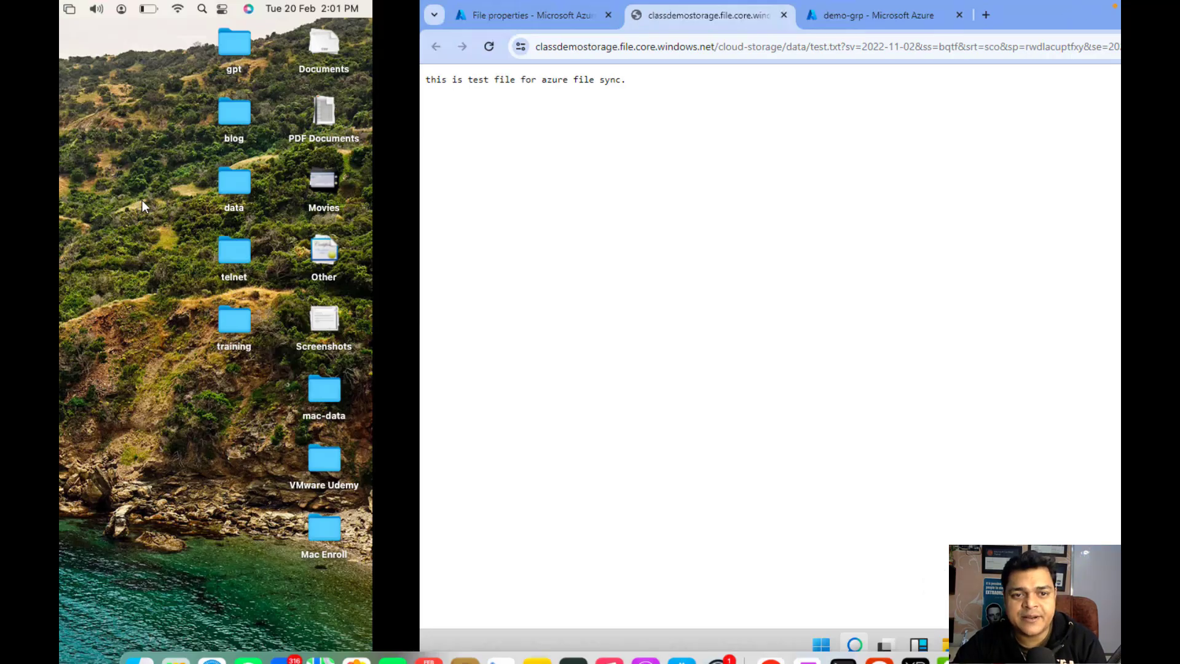